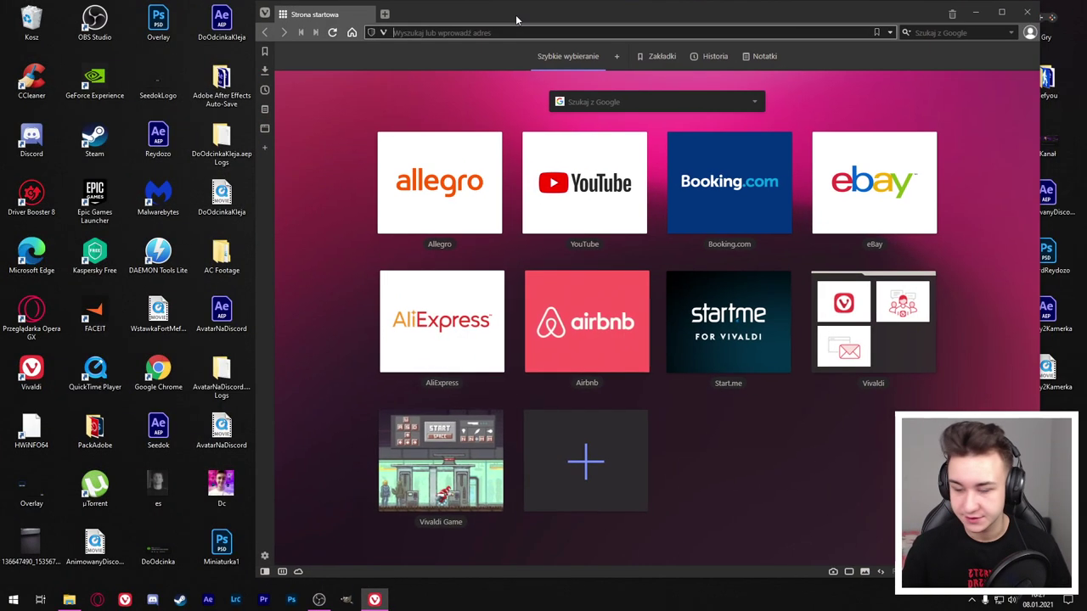
Step: Maximise the Vivaldi window showing Photopea's start page at photopea.com
click(1000, 13)
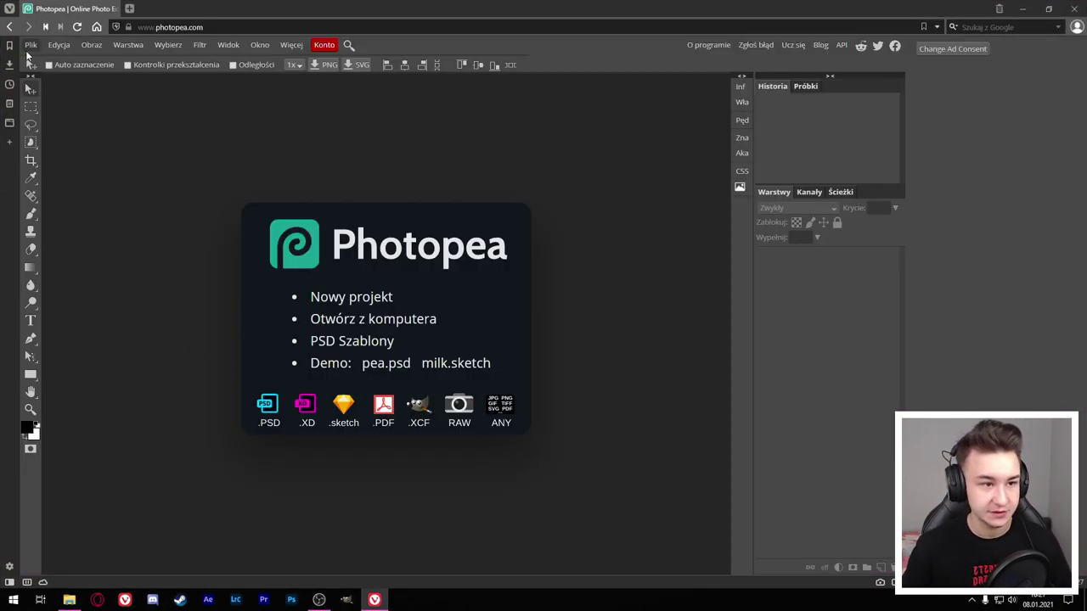
Step: Create a new white 1920 × 1080 px project, Nowy projekt.psd
click(30, 45)
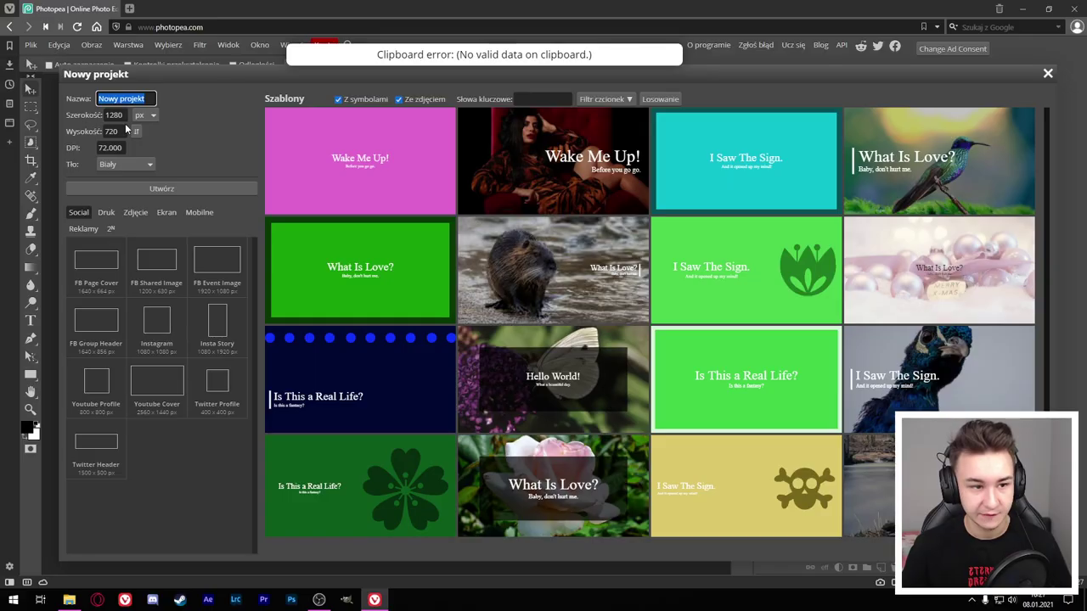
key(Tab)
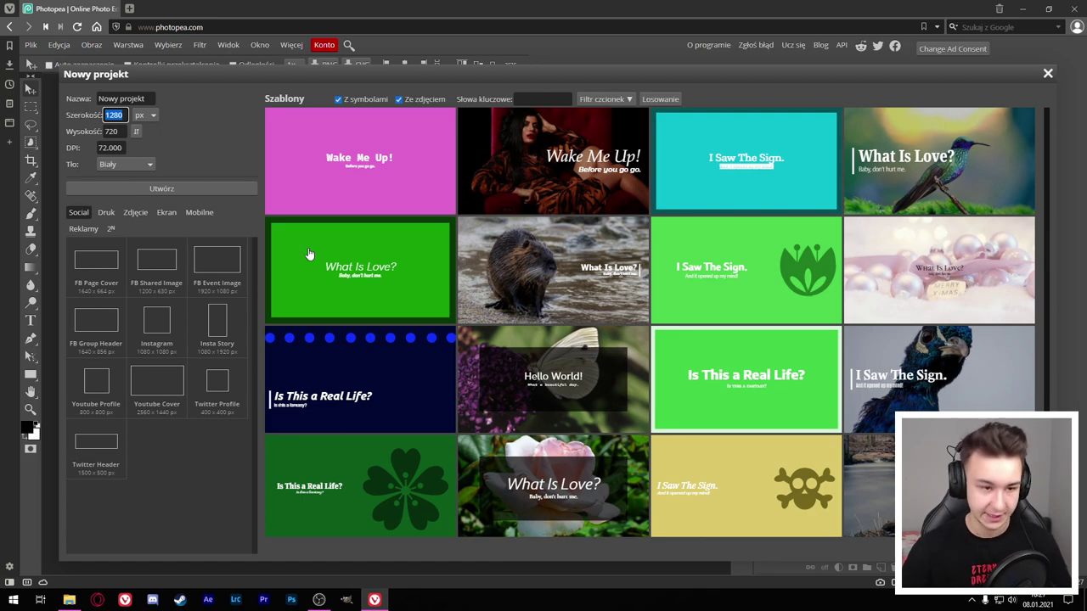
text(1920)
key(Tab)
text(1080)
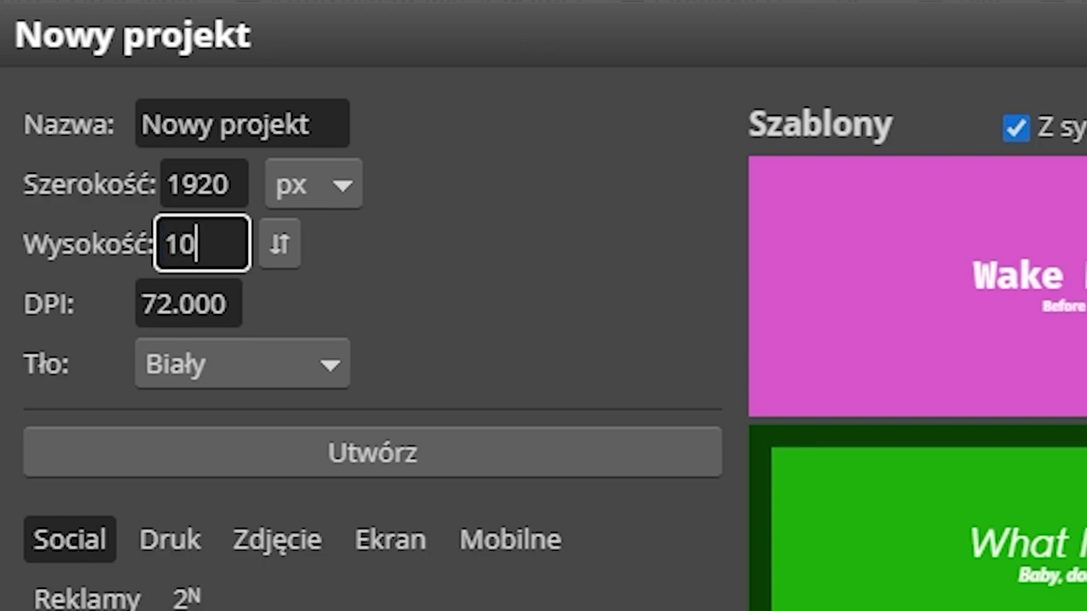
key(Return)
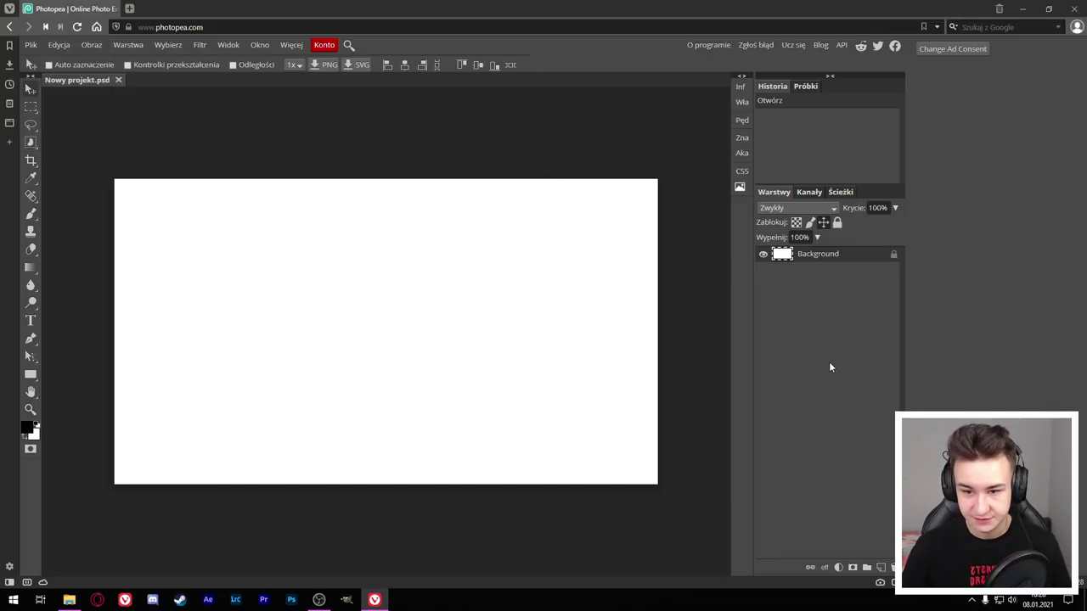
Step: Unlock the Background layer and paint-bucket fill it with grey #6d6d6d
click(894, 256)
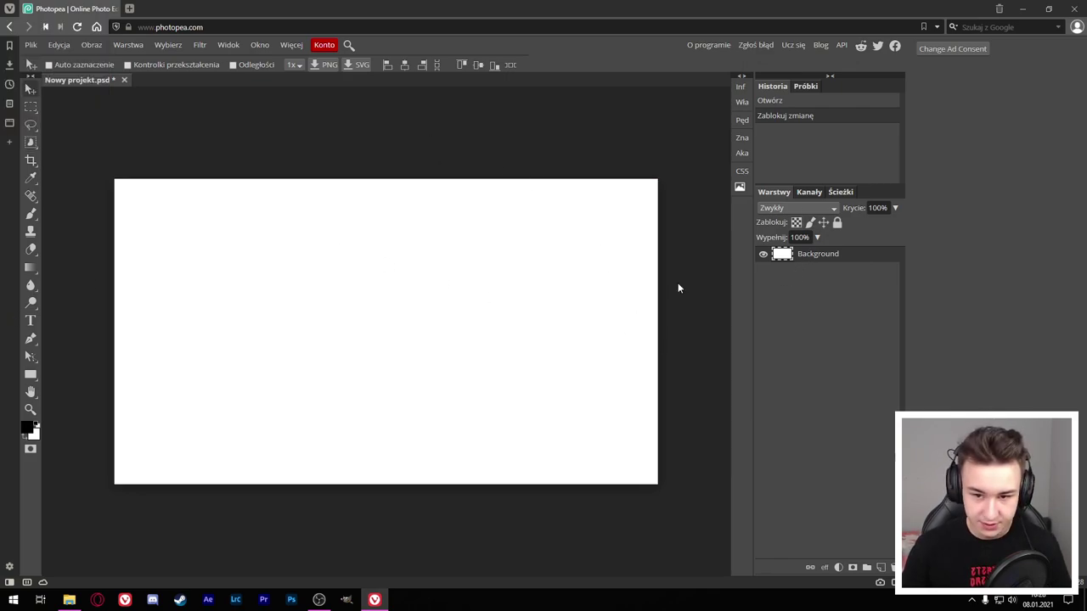
right_click(28, 268)
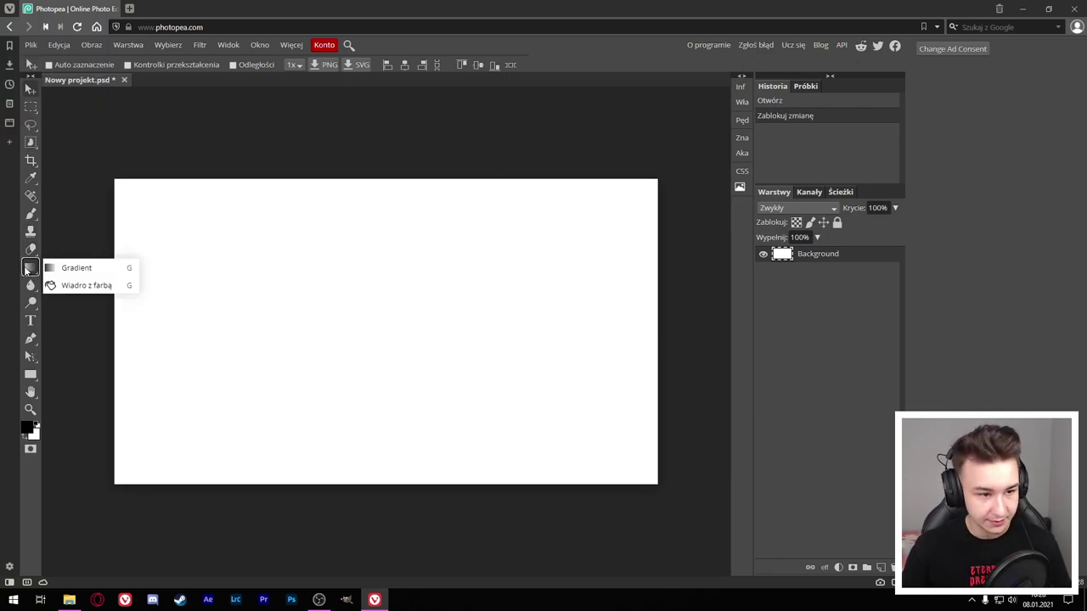
click(83, 285)
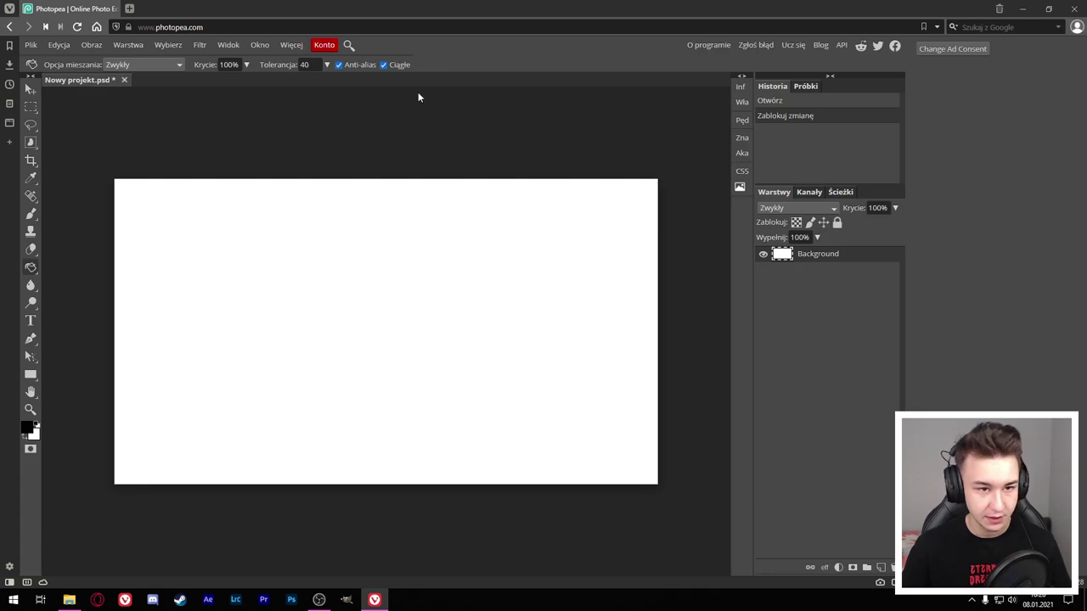
click(27, 428)
text(6d6d6d)
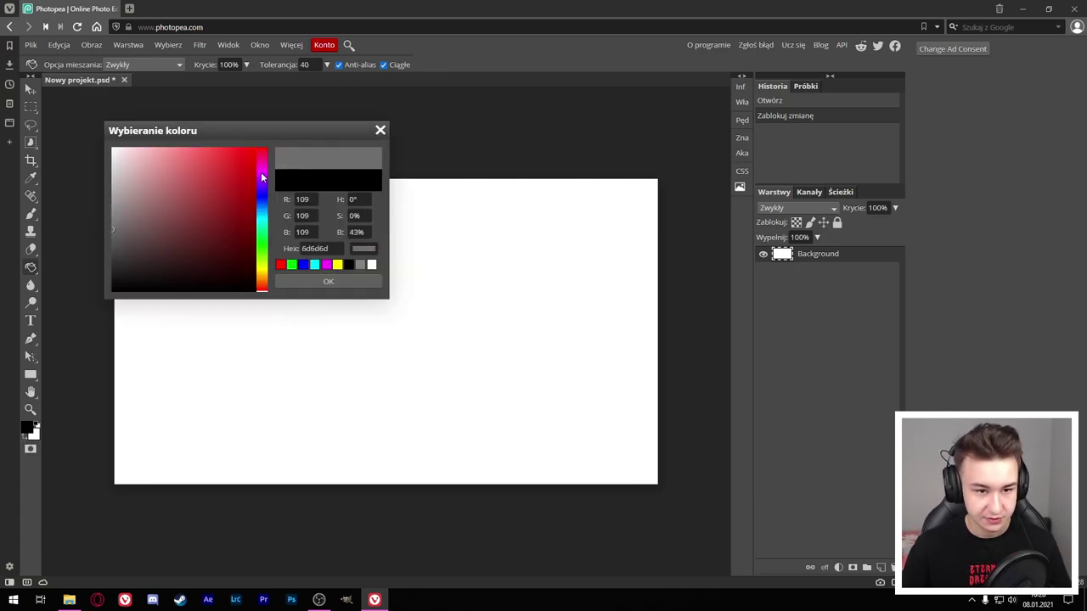
key(Return)
click(213, 203)
key(alt)
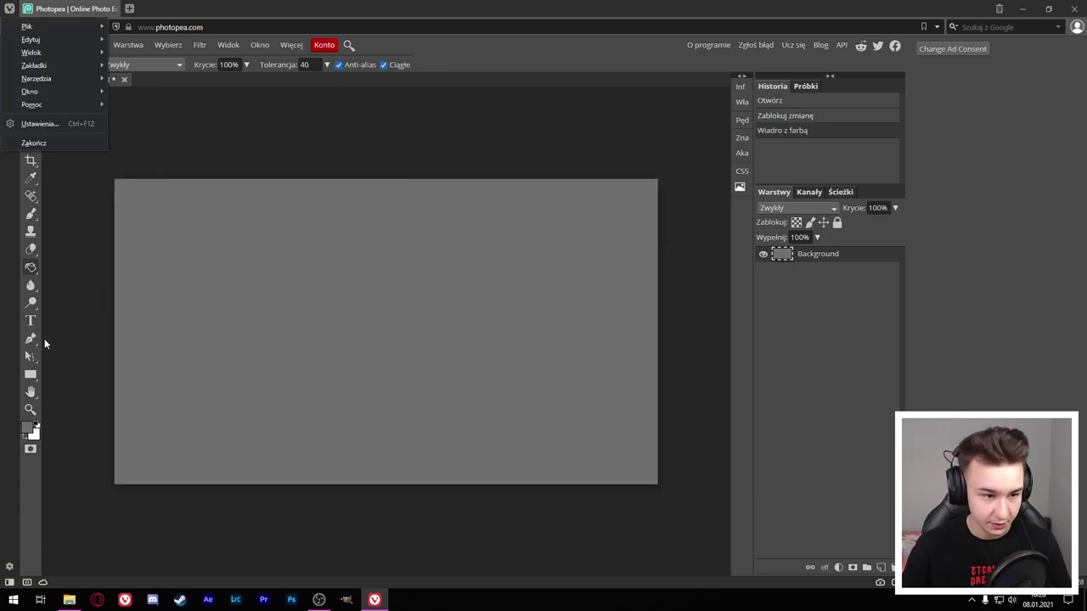
Step: Draw a rectangle near the top-right, adjust its position and size, and make it a hollow white-outlined frame
click(31, 376)
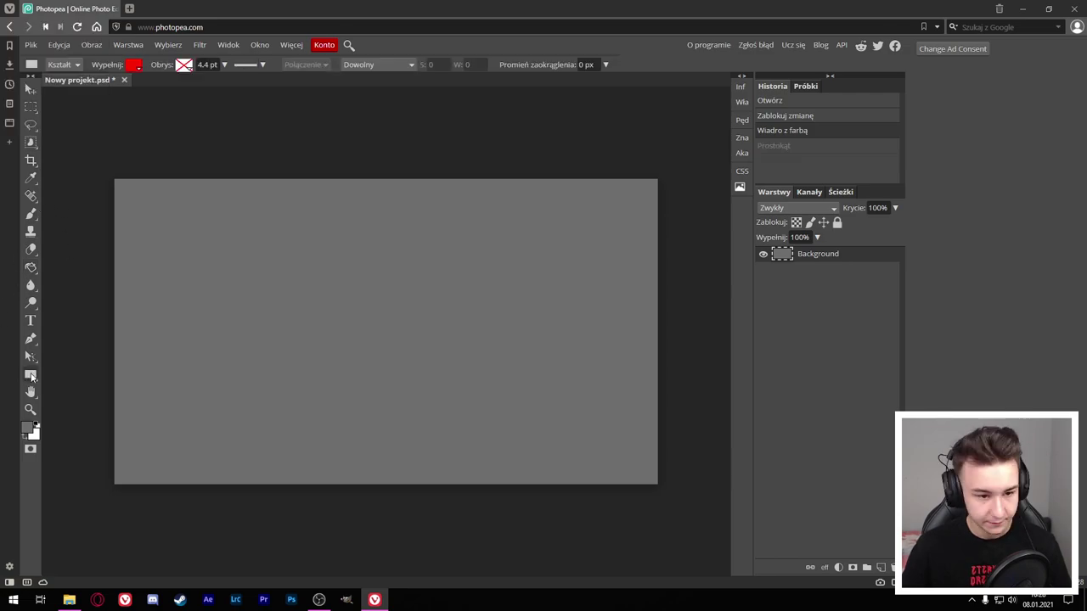
mouse_move(462, 213)
mouse_down()
mouse_move(584, 282)
mouse_move(638, 269)
mouse_up()
key(ctrl+t)
mouse_move(558, 236)
mouse_down()
mouse_move(523, 234)
mouse_move(577, 248)
mouse_up()
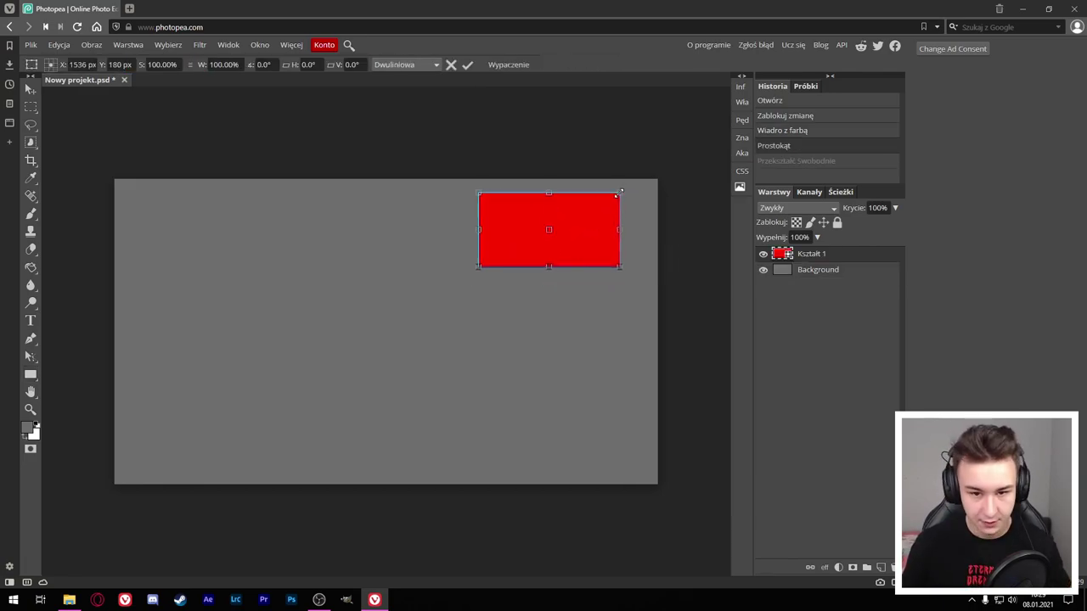
drag(618, 193, 629, 197)
click(450, 66)
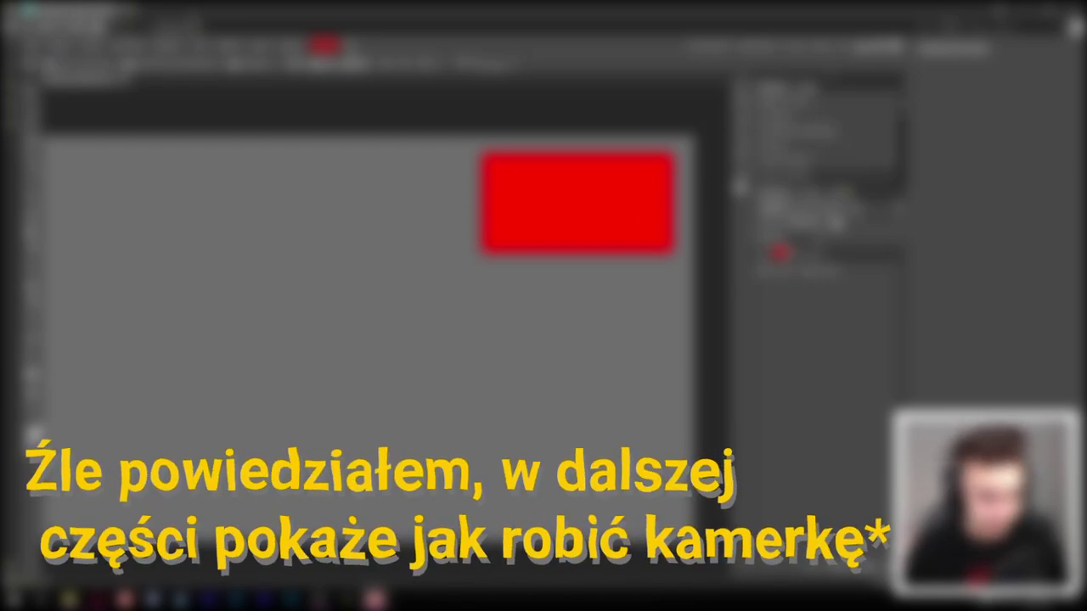
click(168, 45)
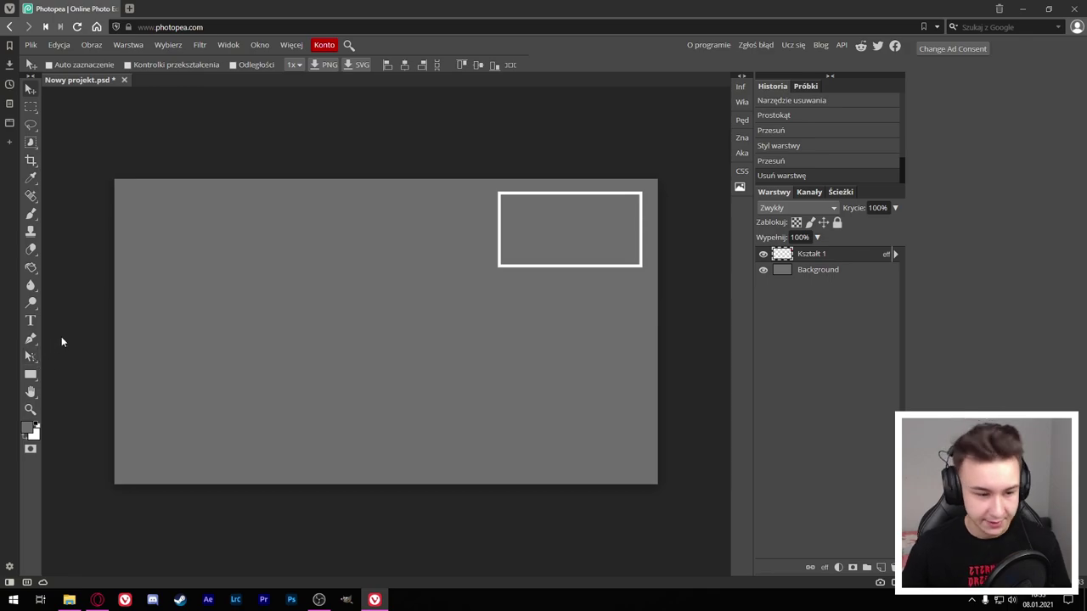
Step: Draw a black 40 px rounded bar at the lower left and nudge it slightly down
click(31, 374)
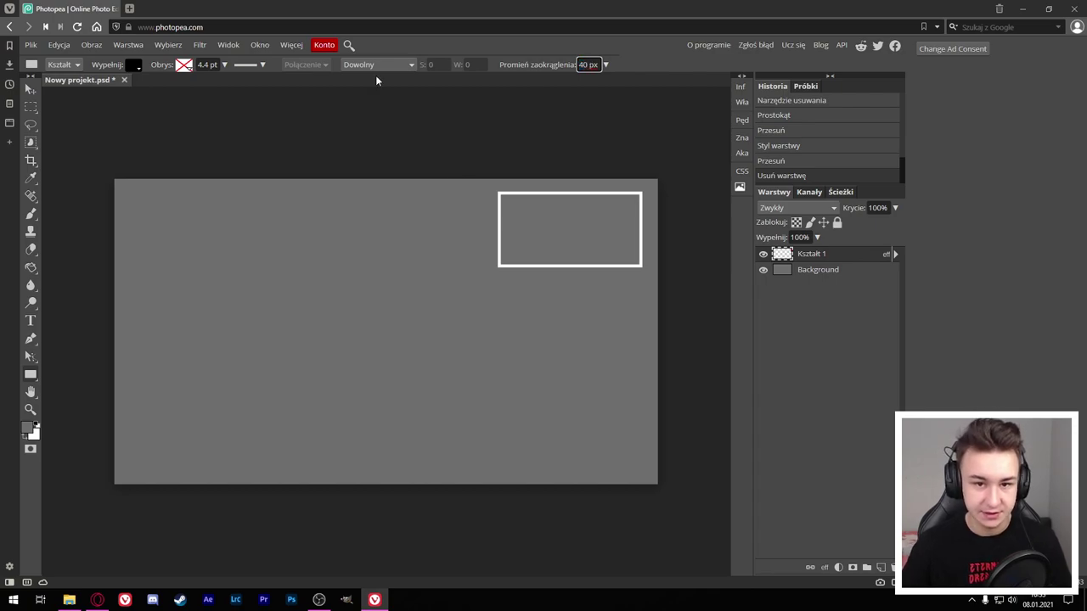
drag(143, 415, 281, 440)
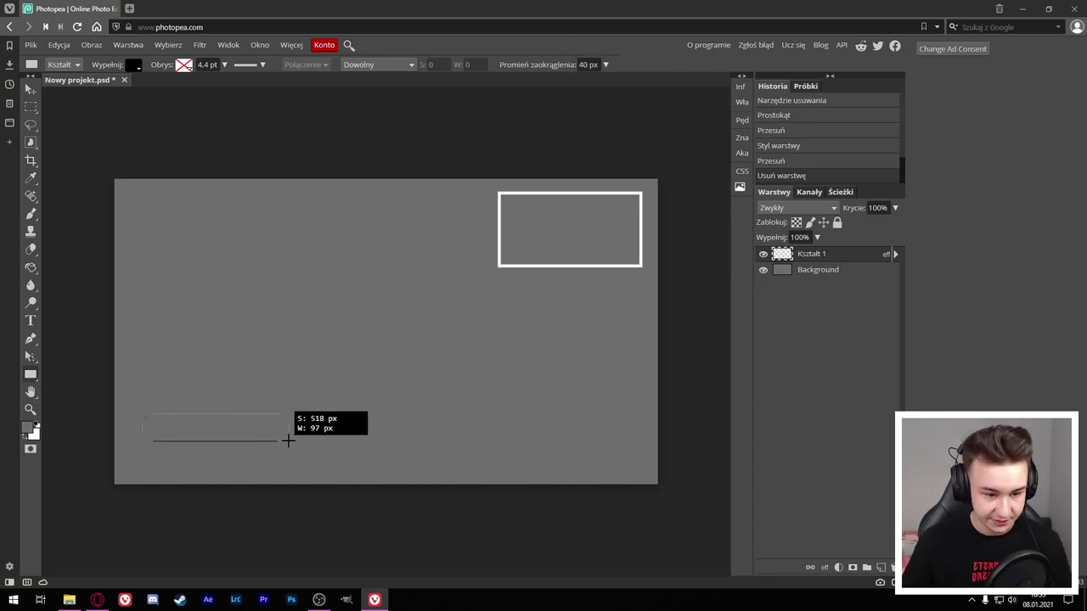
drag(293, 441, 291, 440)
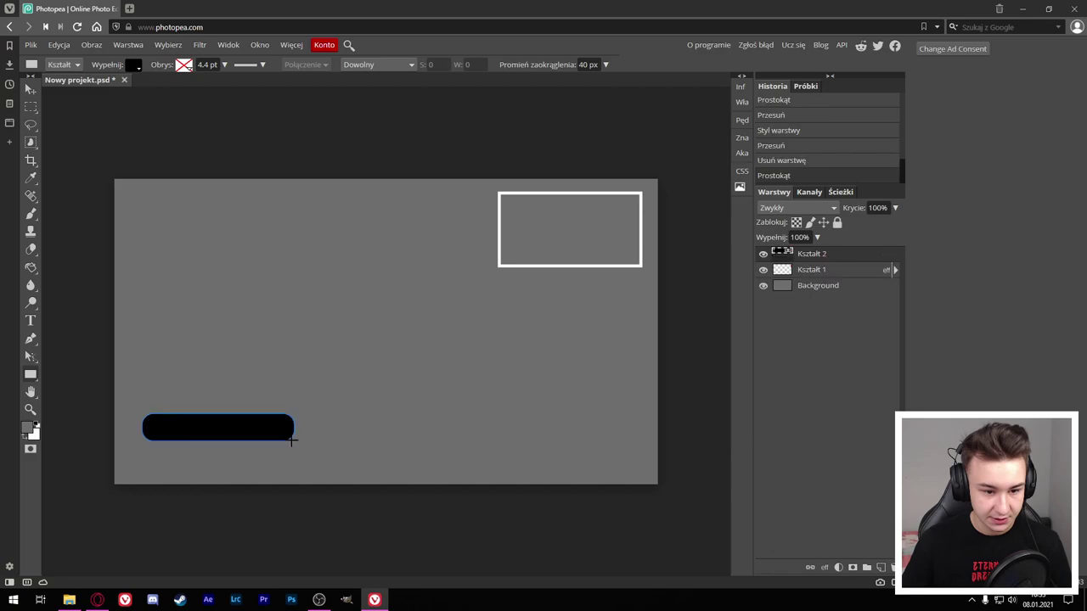
key(v)
drag(193, 442, 190, 454)
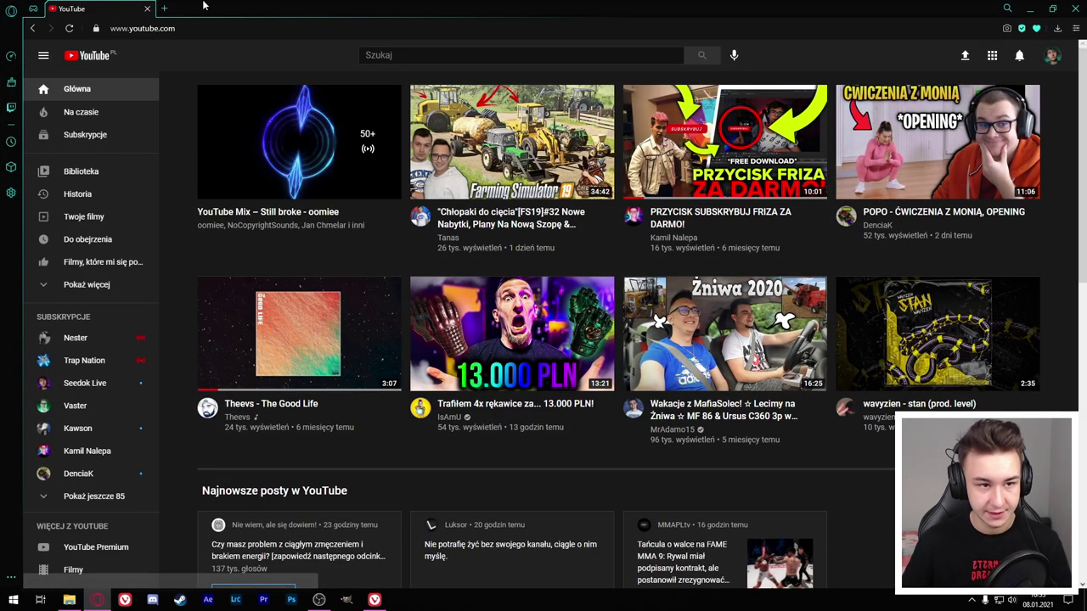
Step: Search Google Images for 'money icon png' and preview the Give money hand icon
key(ctrl+t)
text(money)
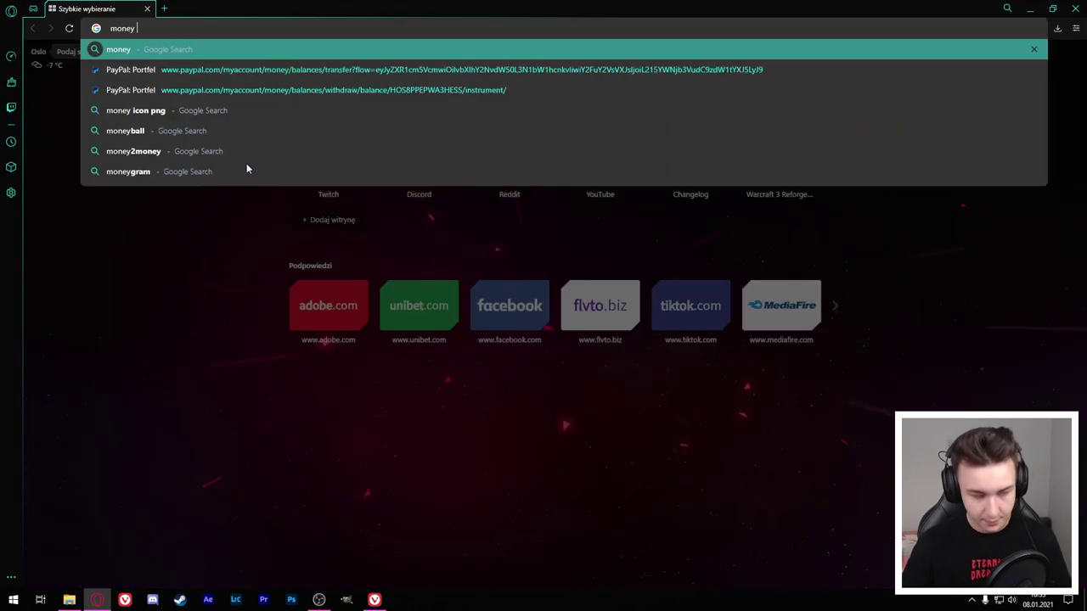
text( icon p)
text(ng)
key(Return)
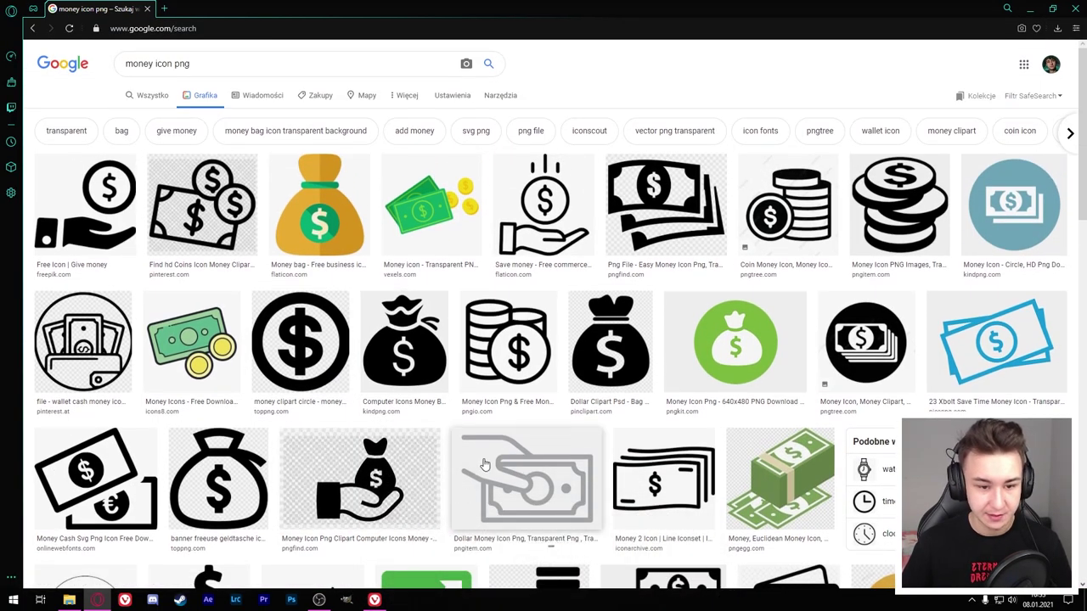
click(422, 316)
mouse_move(907, 246)
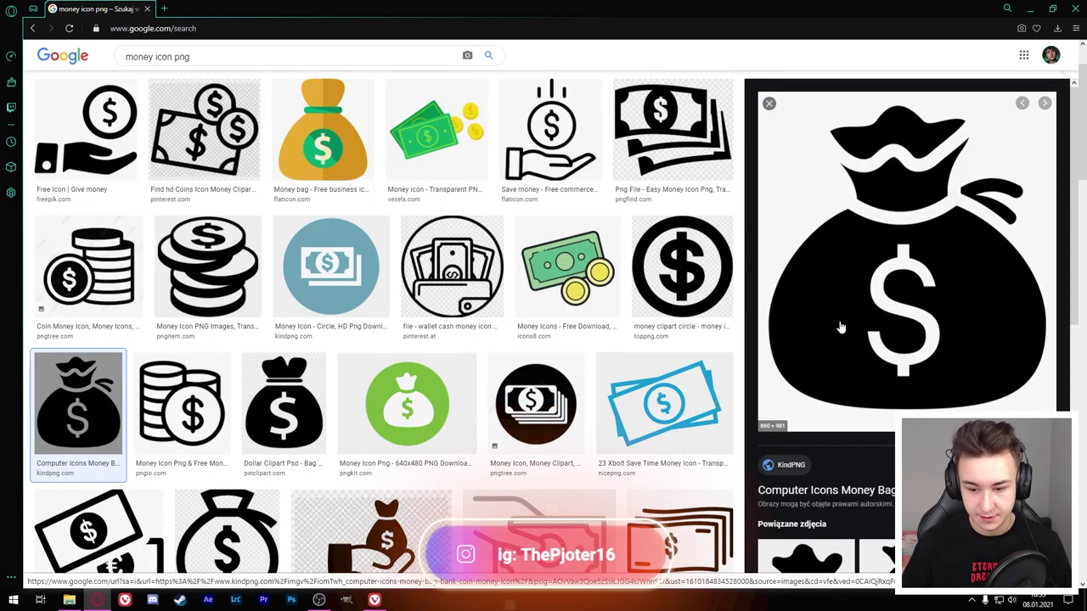
click(85, 129)
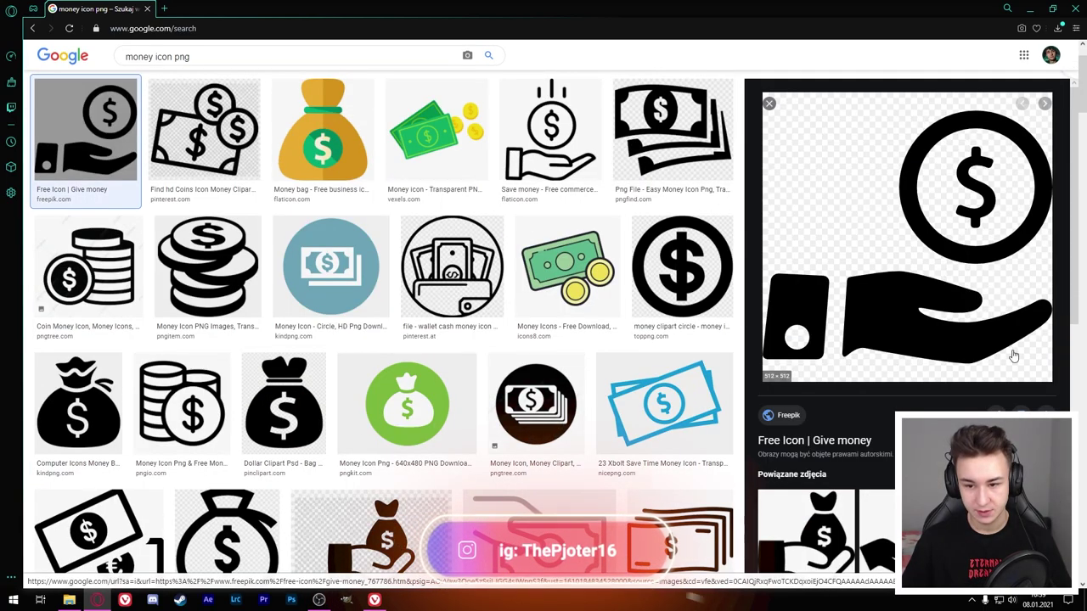
Step: Save the hand-and-coin icon to the desktop as money1.png, replacing the existing file
right_click(898, 229)
click(943, 346)
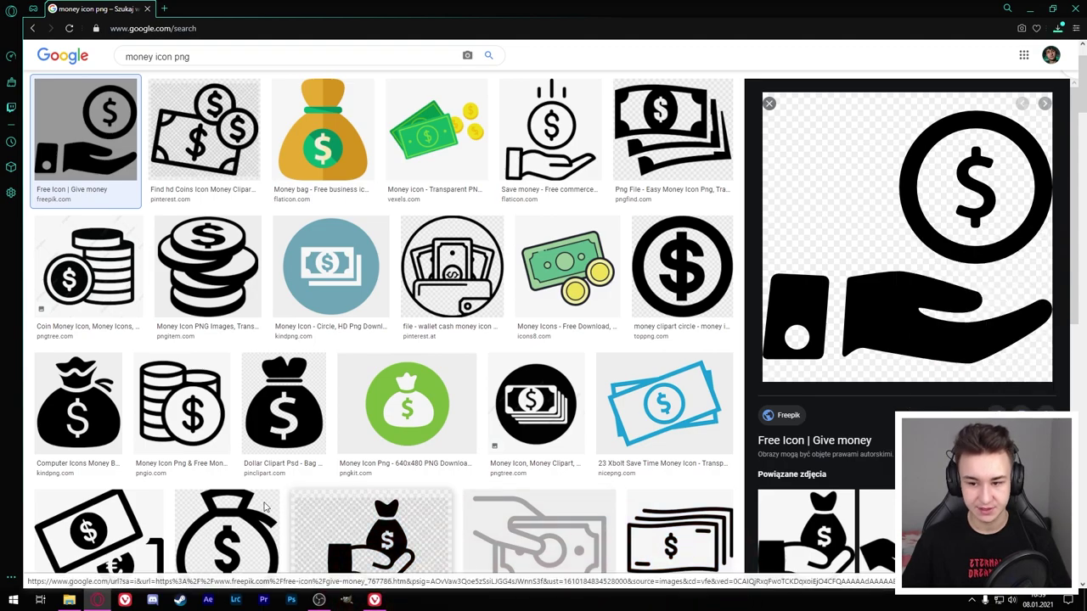
text(money1)
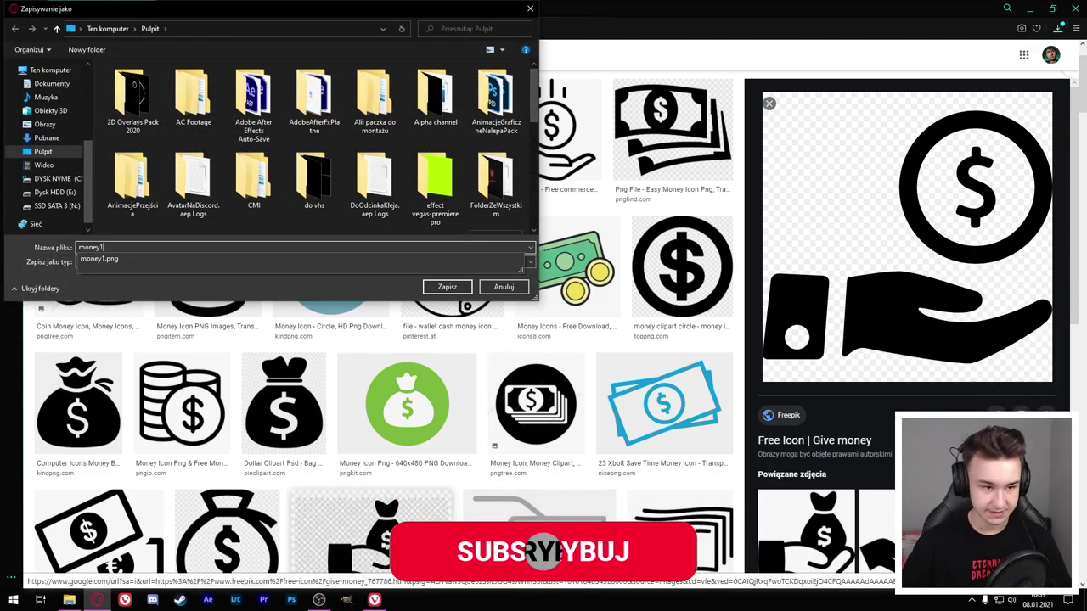
click(136, 260)
click(446, 286)
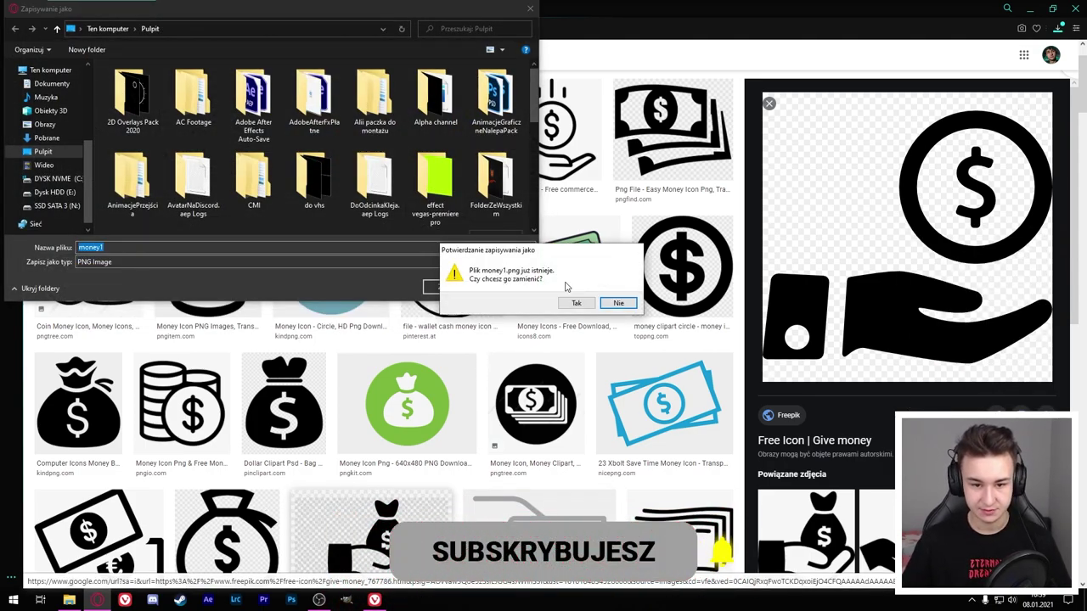
click(570, 300)
key(super+d)
Step: Place money1.png into the Photopea document and position it on the canvas
drag(297, 204, 266, 395)
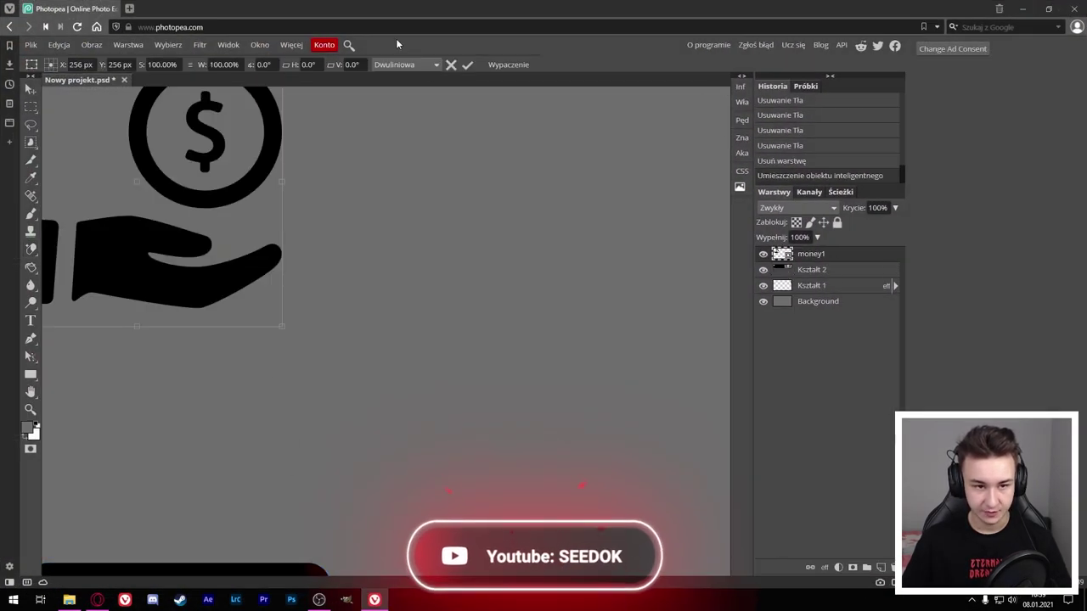
drag(219, 174, 332, 309)
key(Return)
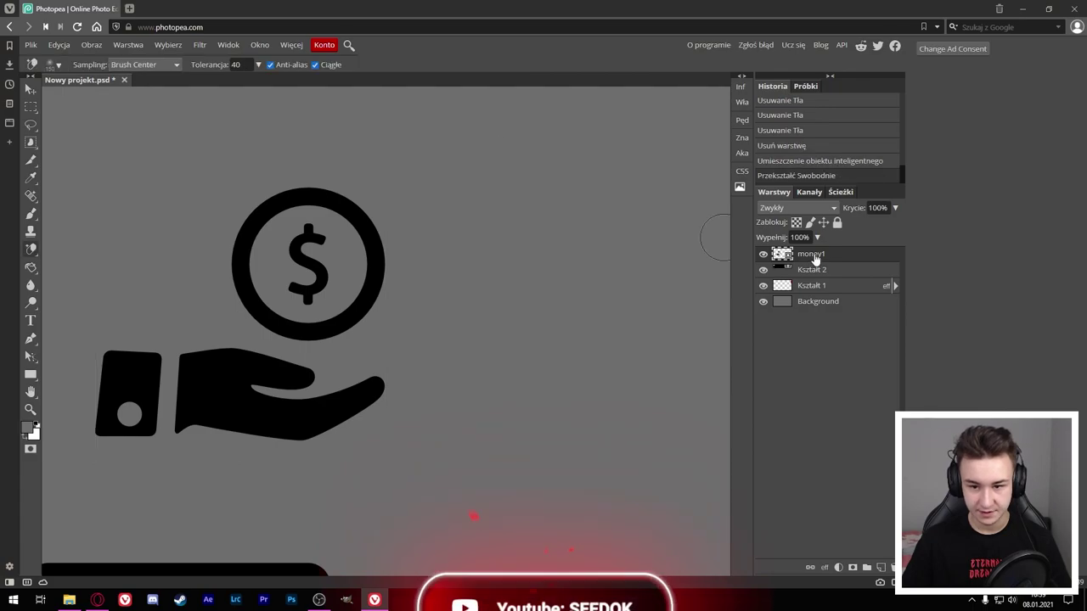
Step: Give the money icon a yellow-orange (ffaf00) Color Overlay
double_click(845, 256)
click(154, 284)
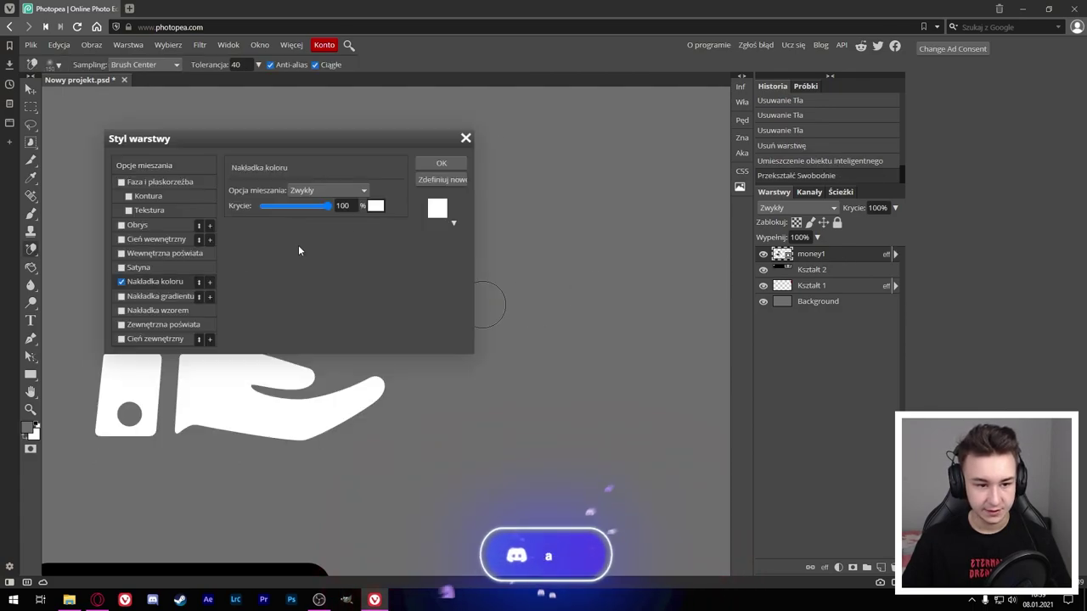
click(375, 207)
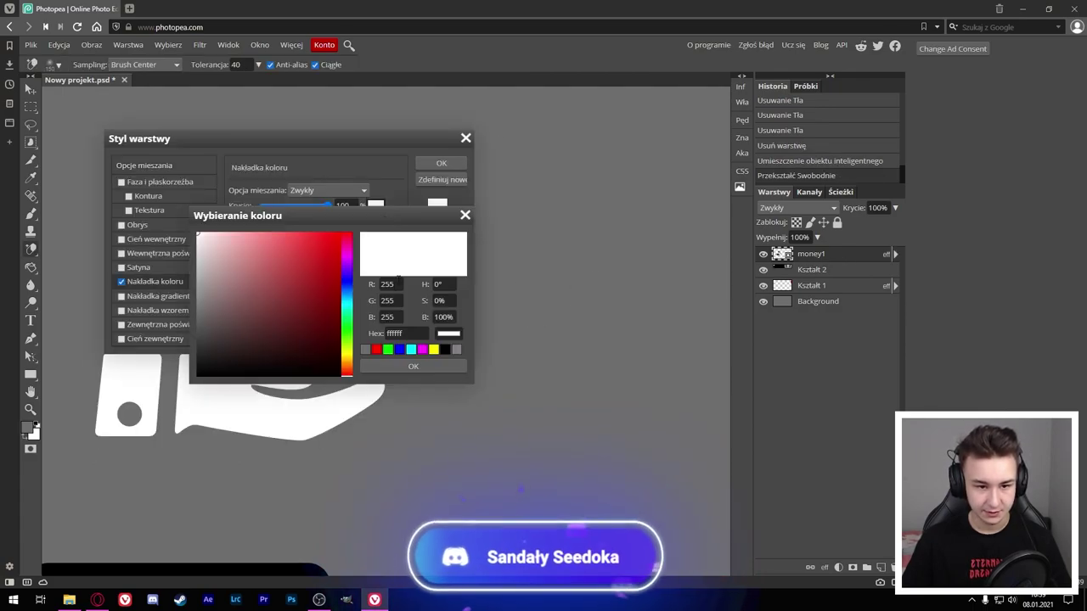
click(346, 364)
drag(325, 342, 448, 185)
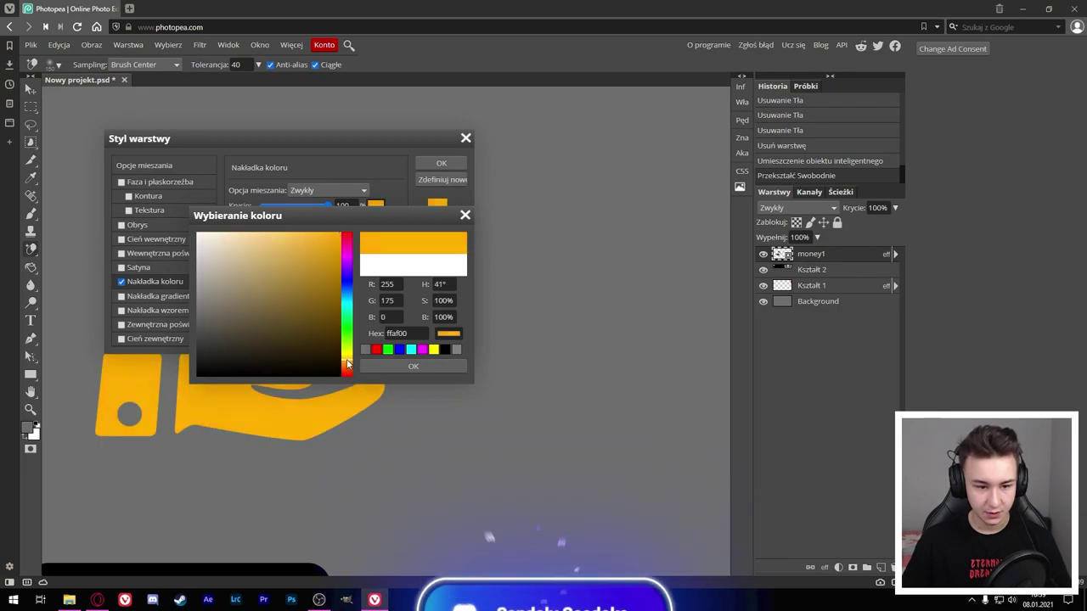
click(412, 366)
drag(255, 138, 599, 149)
Step: Add a dark gold Drop Shadow with raised opacity to the icon
click(491, 350)
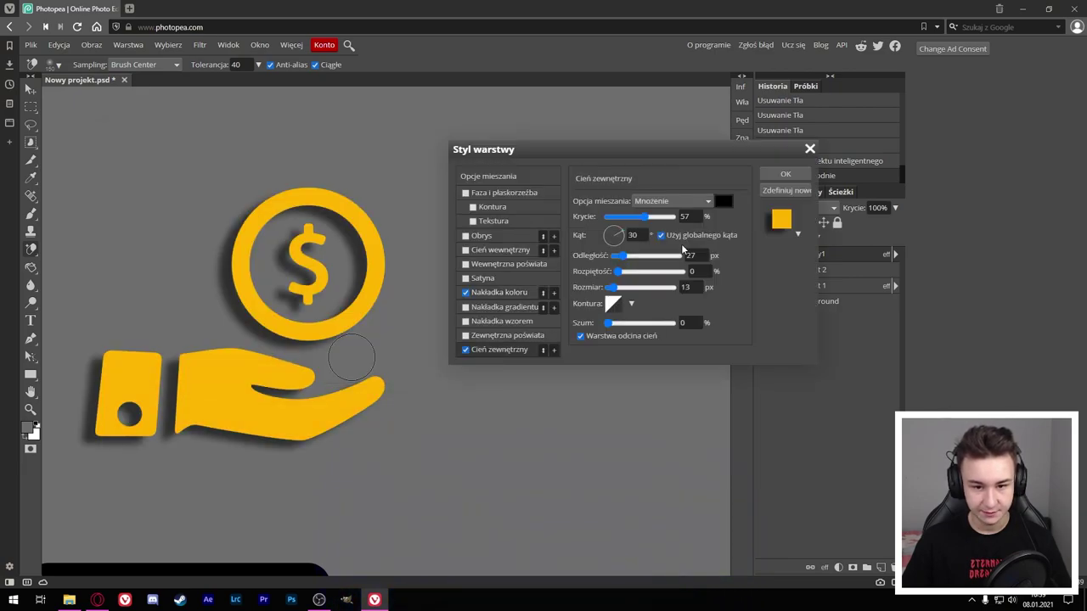
mouse_move(648, 216)
mouse_down()
mouse_move(695, 218)
mouse_move(639, 217)
mouse_up()
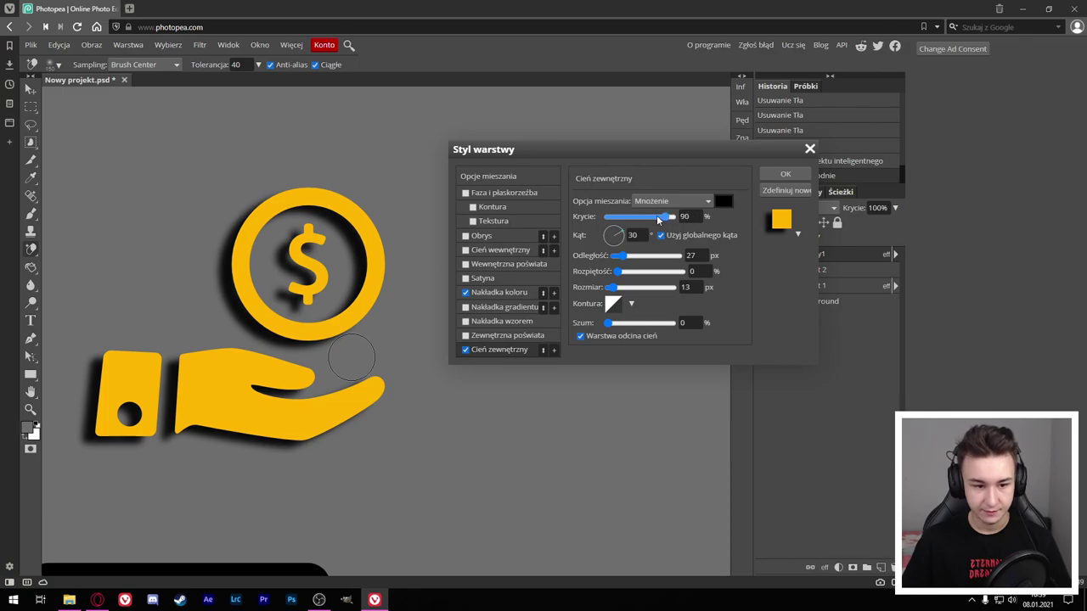
click(722, 201)
drag(394, 223, 695, 207)
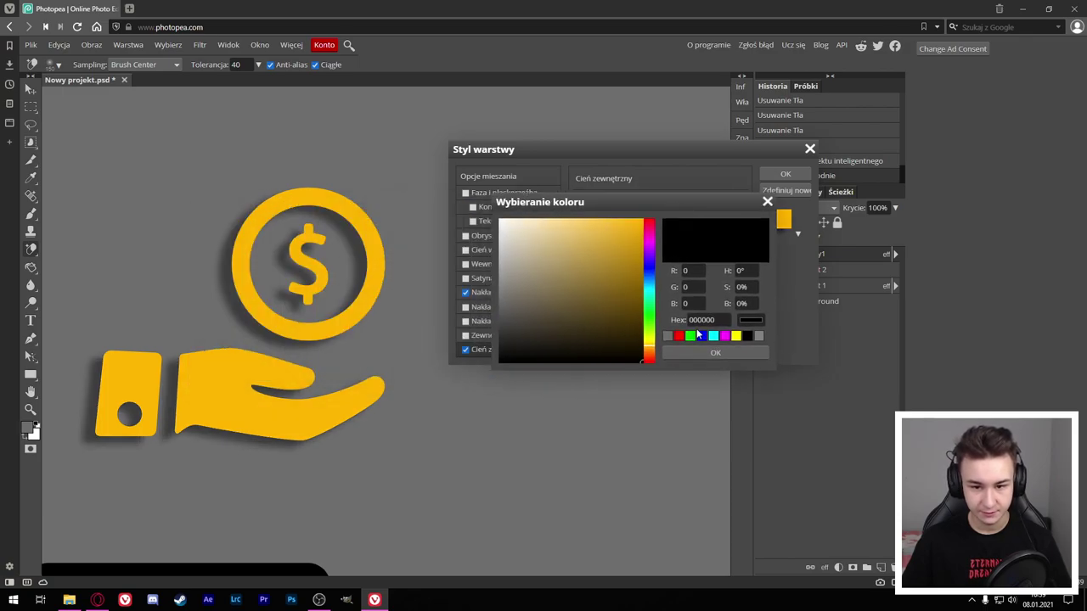
click(633, 248)
click(715, 349)
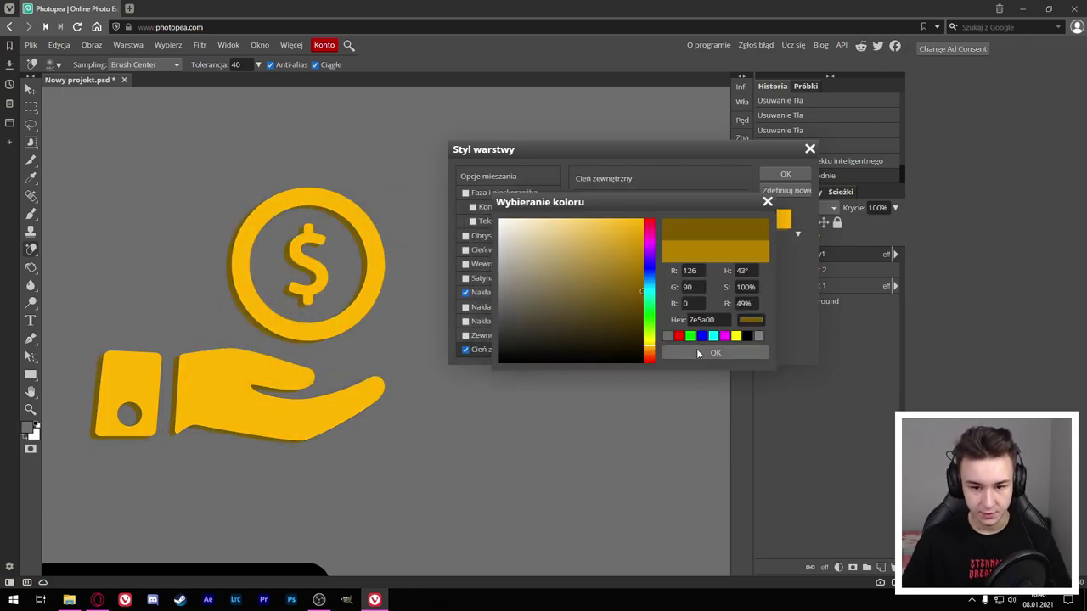
Step: Add a wider, fainter orange Outer Glow and apply the layer style
drag(613, 301, 617, 310)
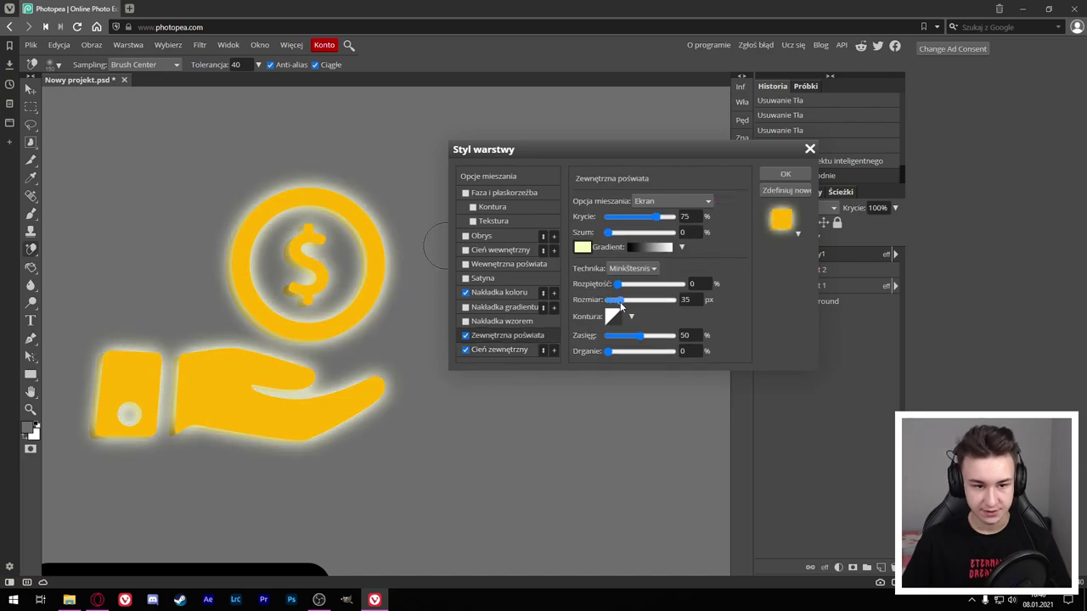
click(582, 248)
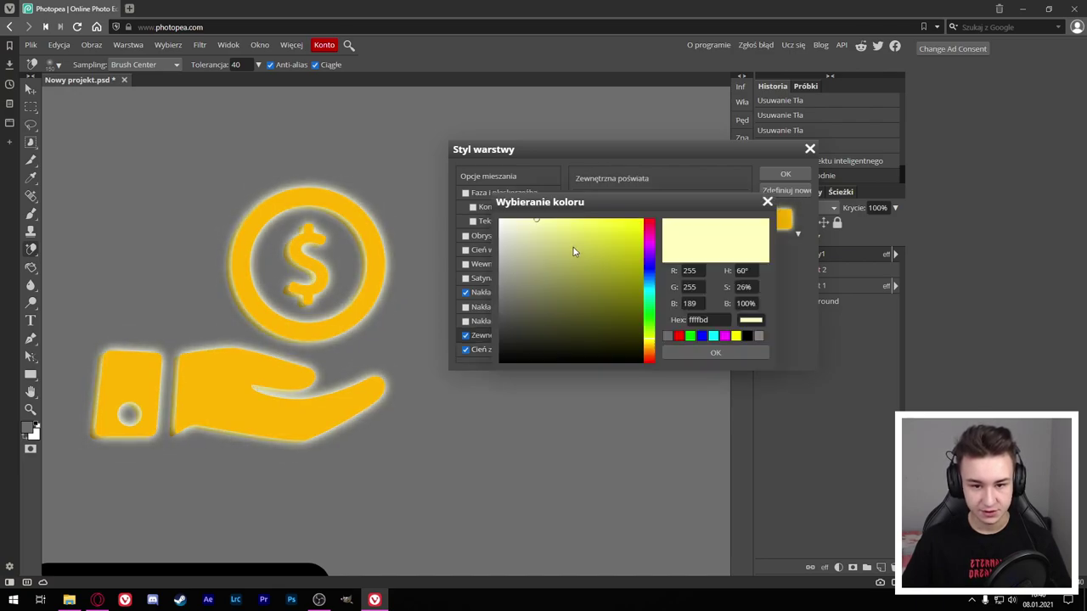
click(650, 344)
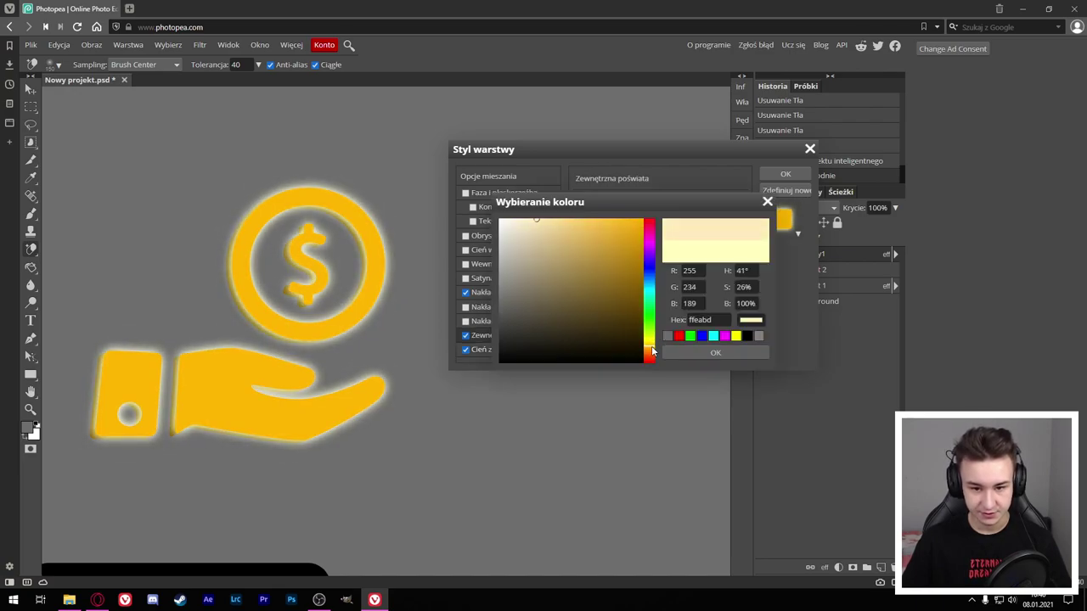
click(712, 352)
mouse_move(658, 217)
mouse_down()
mouse_move(632, 218)
mouse_move(670, 214)
mouse_move(637, 225)
mouse_up()
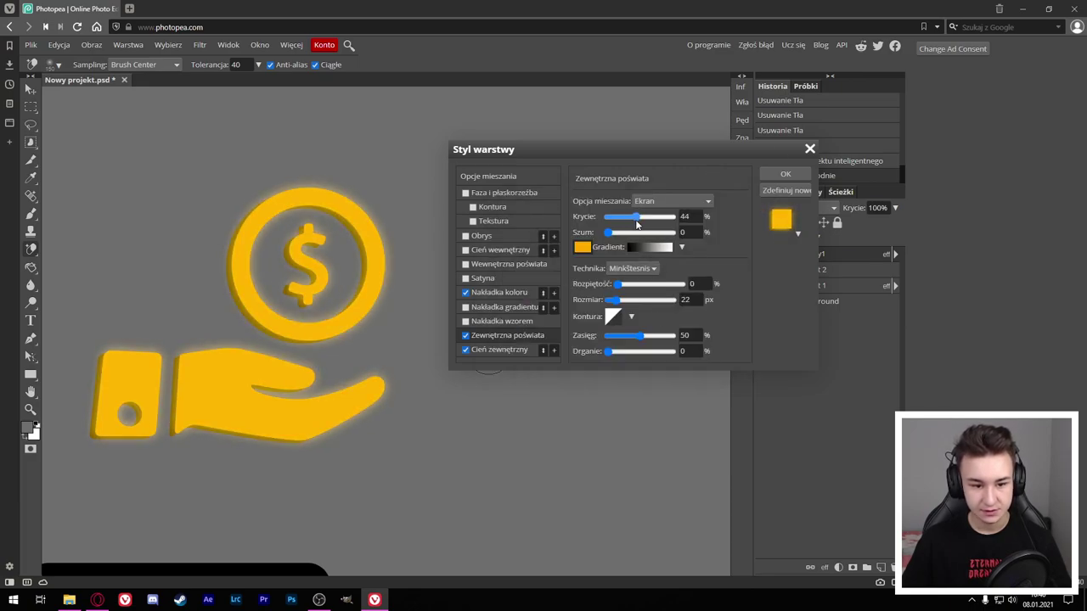
click(785, 175)
scroll(378, 303, down, 3)
scroll(379, 303, down, 2)
Step: Scale the glowing money icon down and set it onto the black bar's left end
scroll(379, 304, up, 1)
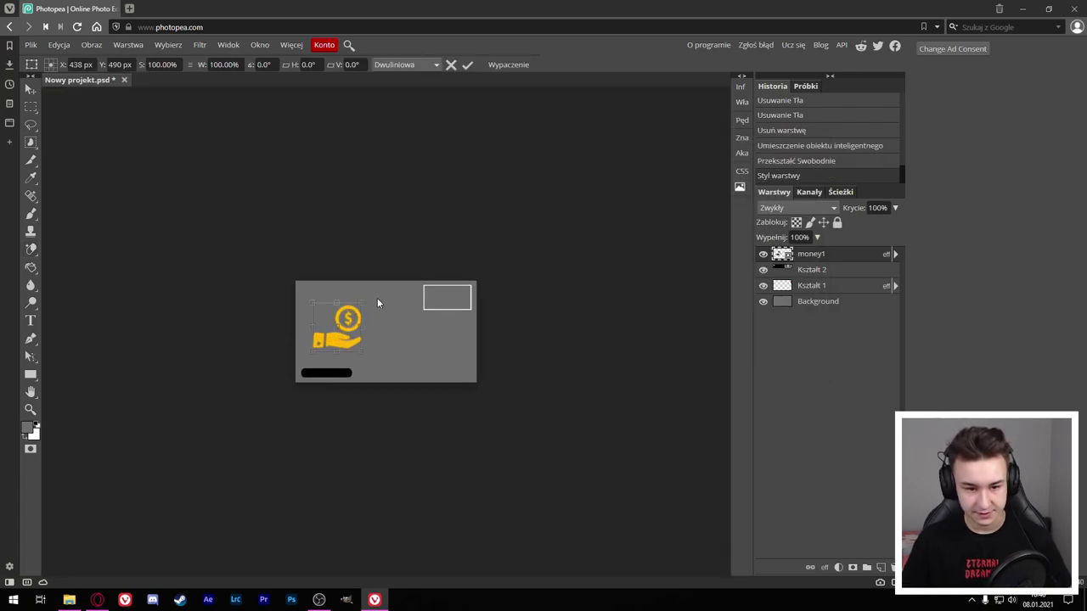
mouse_move(360, 300)
mouse_down()
mouse_move(344, 324)
mouse_move(298, 322)
mouse_up()
scroll(317, 336, up, 3)
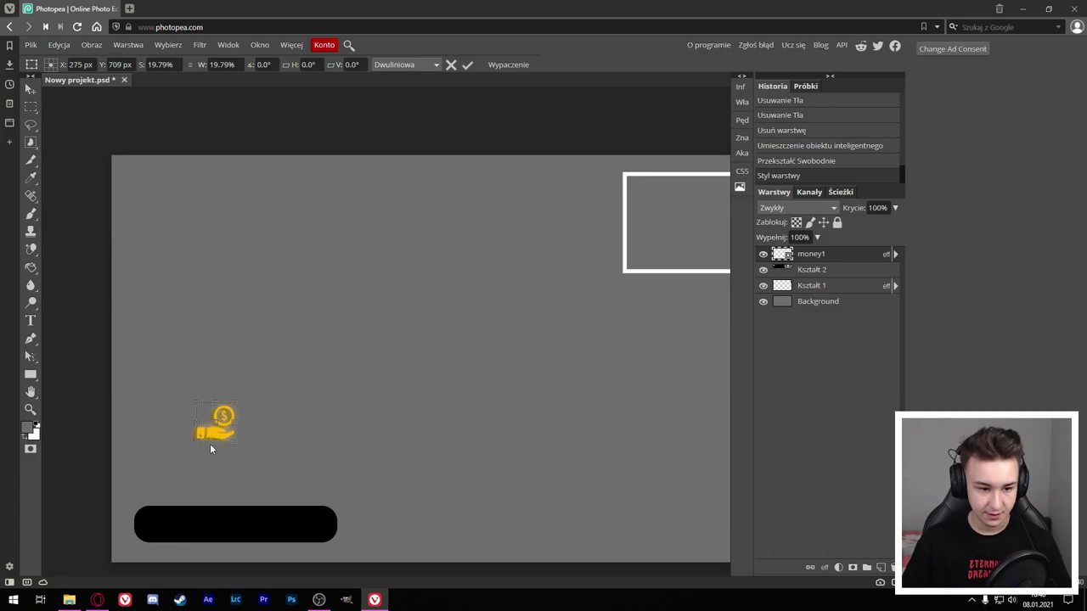
click(467, 65)
scroll(464, 289, up, 3)
key(ctrl+t)
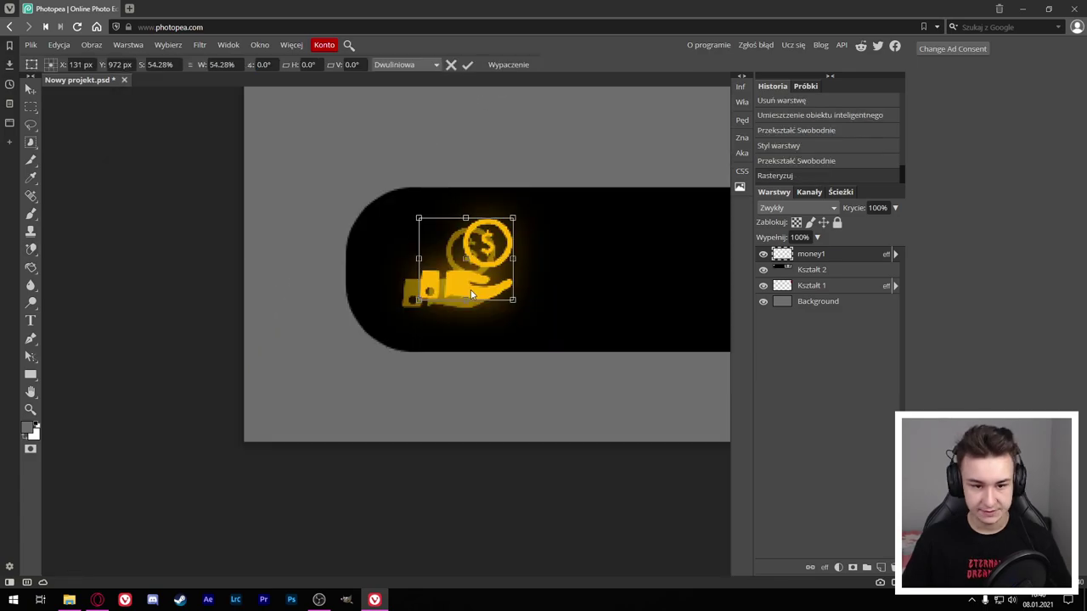
click(467, 65)
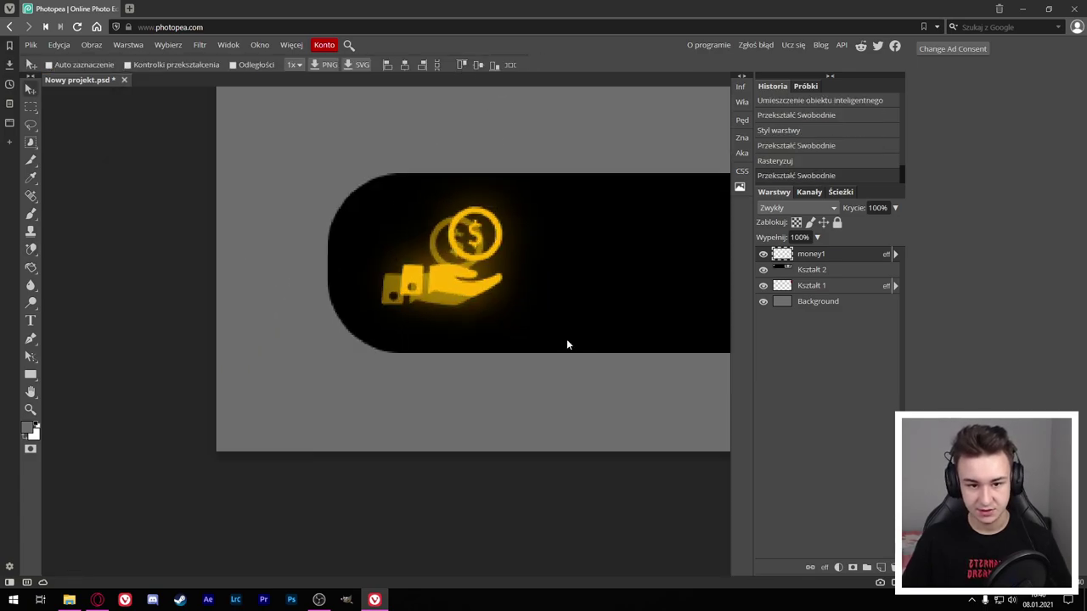
scroll(243, 236, up, 3)
scroll(234, 242, up, 3)
scroll(244, 195, down, 3)
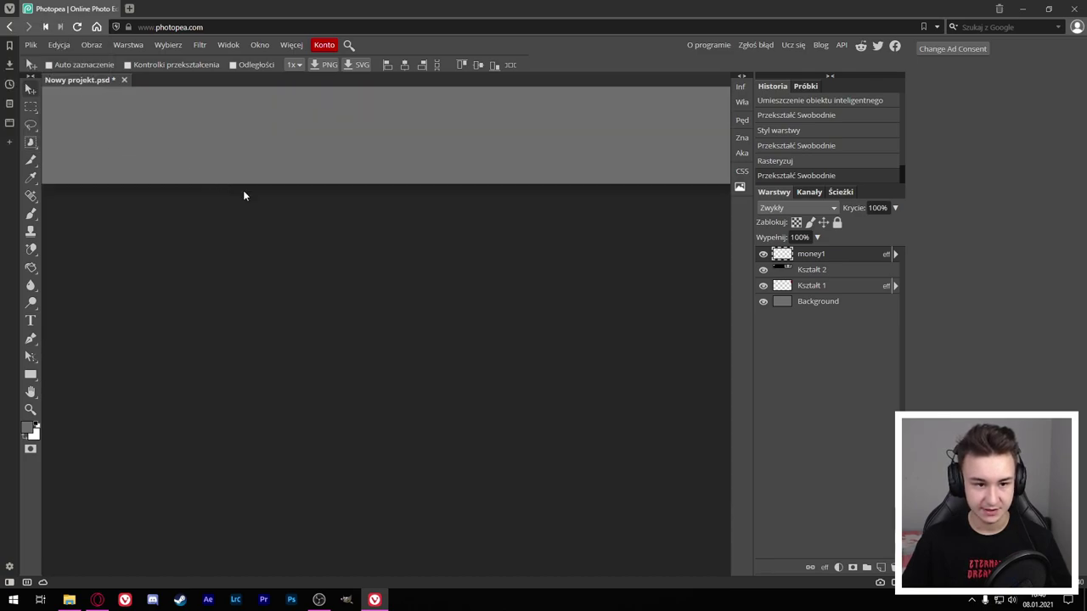
scroll(225, 145, up, 5)
Step: Undo the accidental money icon duplicate and commit the icon's transform
drag(269, 243, 272, 246)
scroll(246, 247, down, 3)
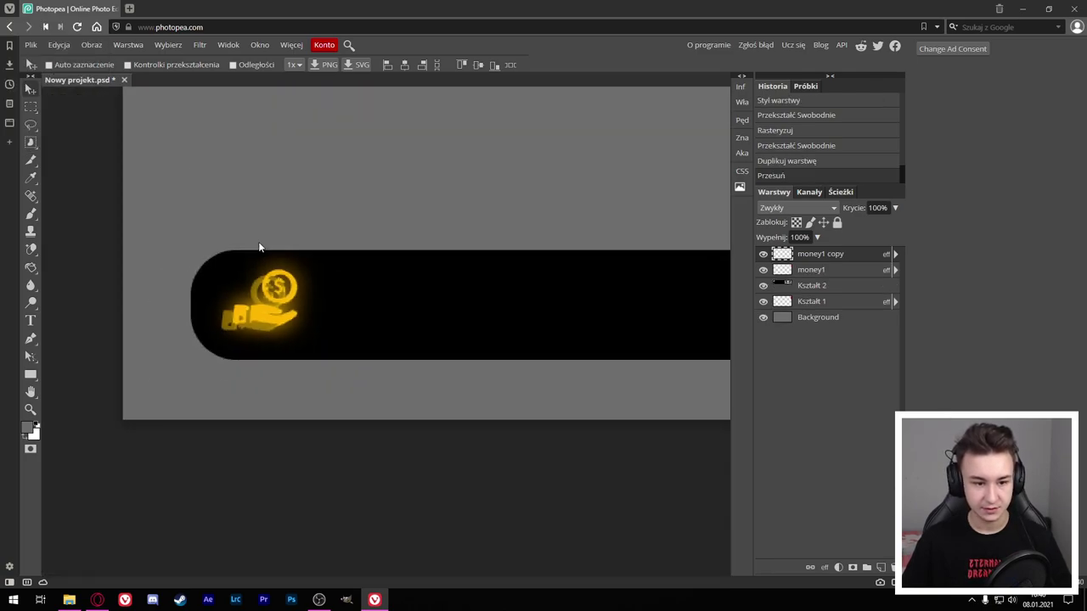
key(ctrl+z)
key(ctrl+z)
key(ctrl+t)
click(468, 64)
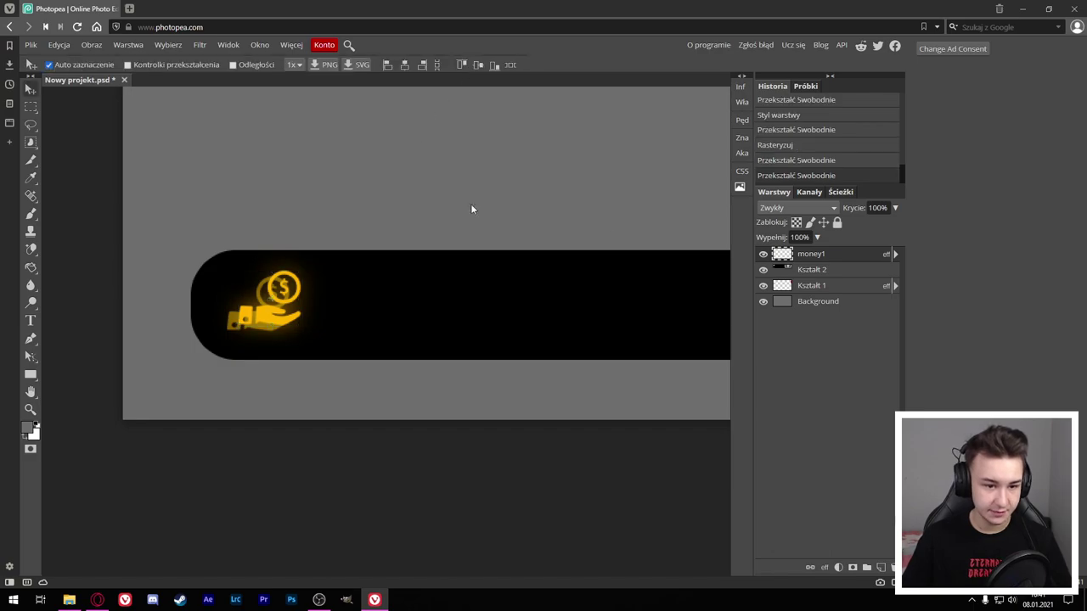
Step: Tighten the icon's Drop Shadow to 2 px distance, size 0, opacity 100%
double_click(849, 256)
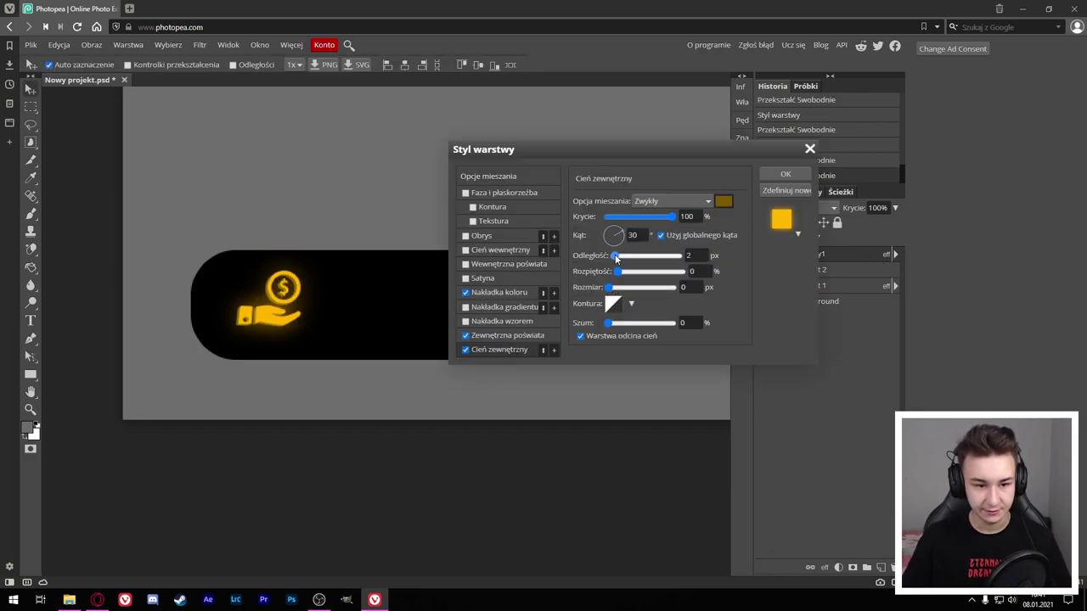
click(786, 174)
click(32, 321)
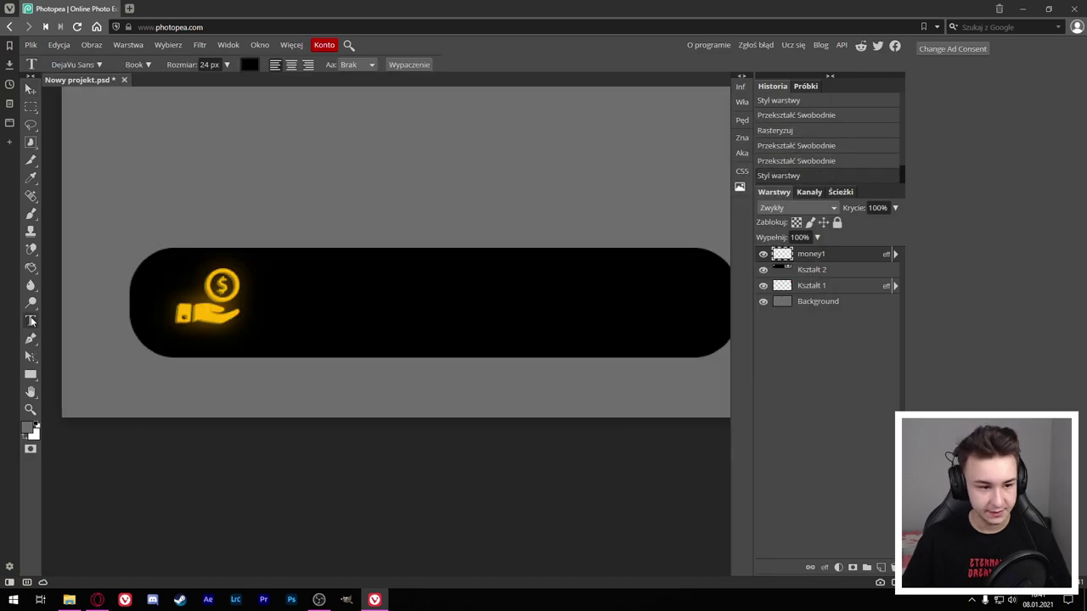
Step: Add a white (ffffff) text layer on the black bar
click(359, 300)
text(Zaro)
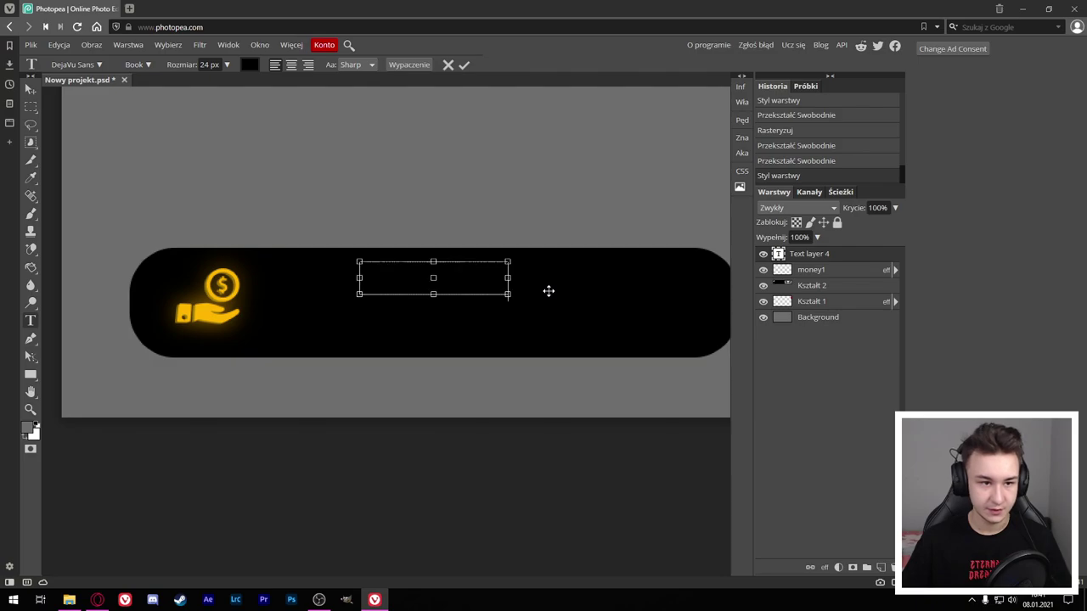
key(ctrl+a)
click(249, 64)
text(ffffff)
click(736, 349)
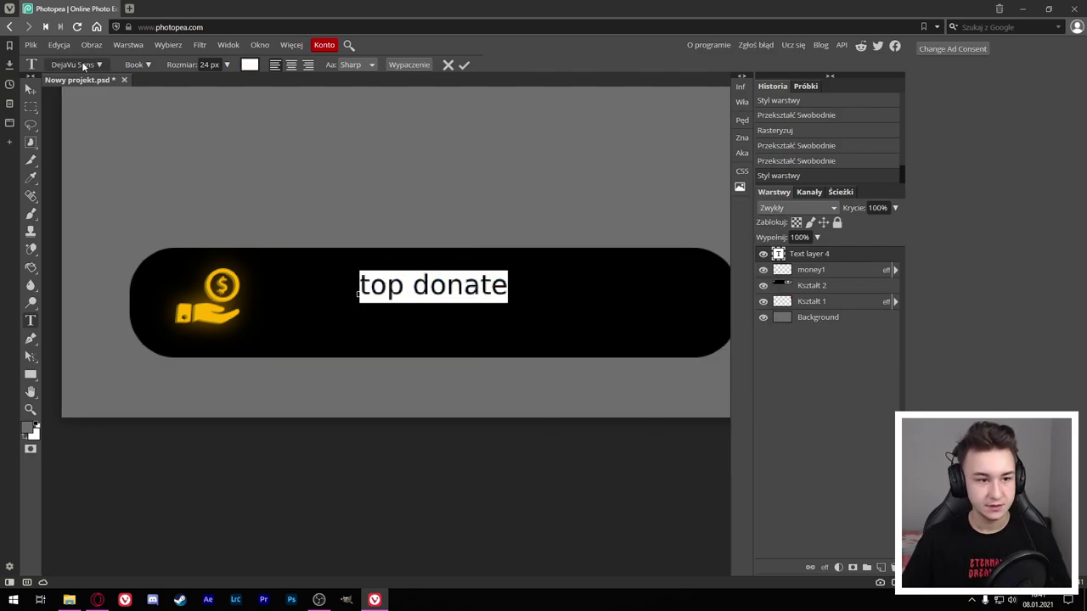
Step: Search the font list for PROXIMA NOVA, then switch to a new Opera GX tab
click(85, 66)
text(PROXIMA NOVA)
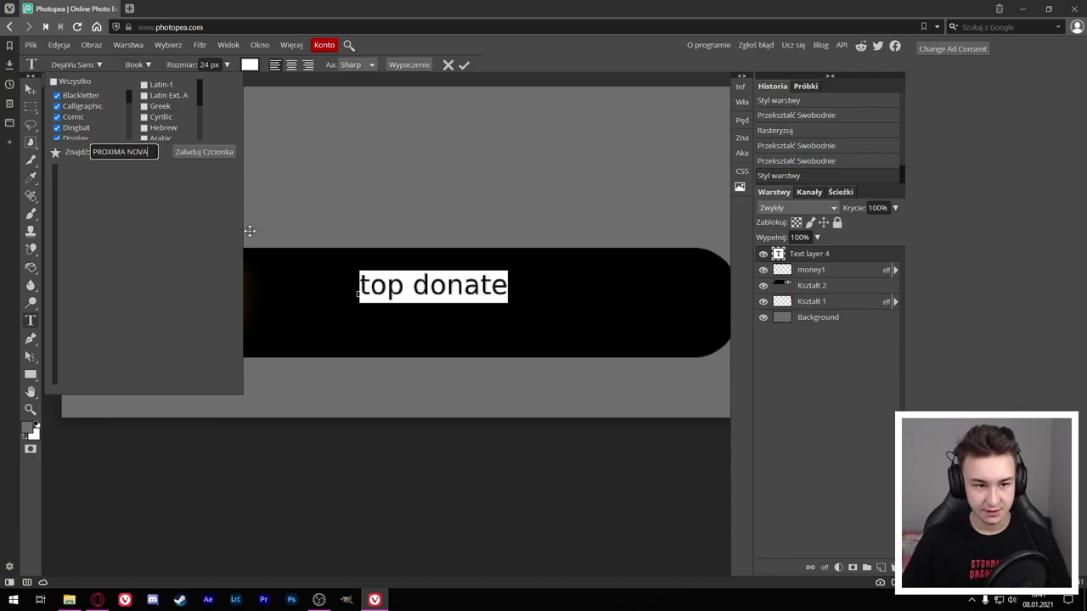
key(alt+Tab)
key(ctrl+t)
click(251, 9)
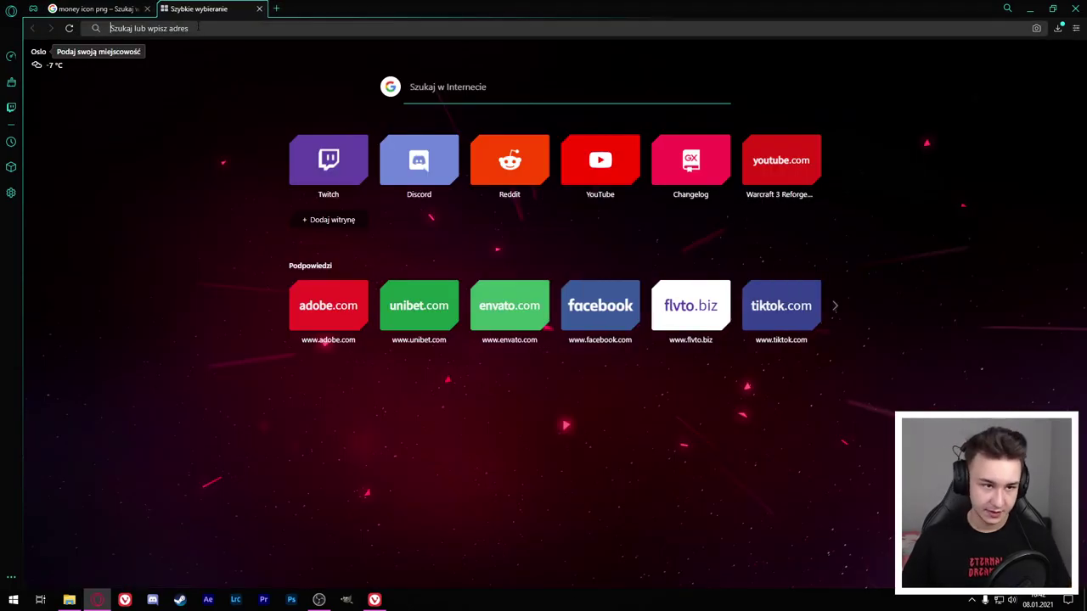
Step: Search Google for a Proxima Nova download and open the freeproximanova.com font page
text(PROXIMA)
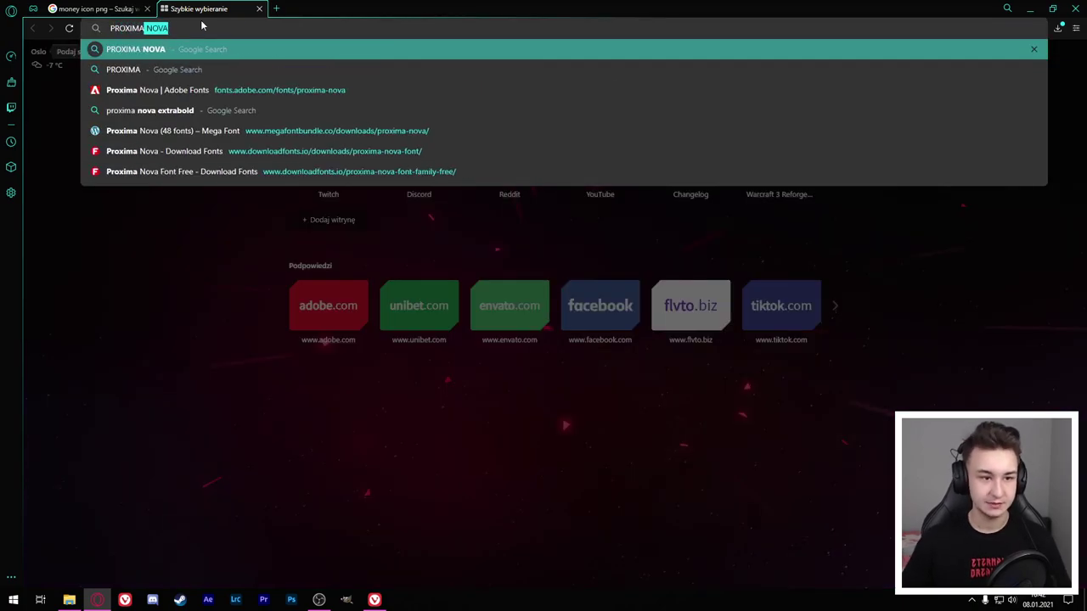
key(Return)
click(243, 67)
text(D)
click(238, 88)
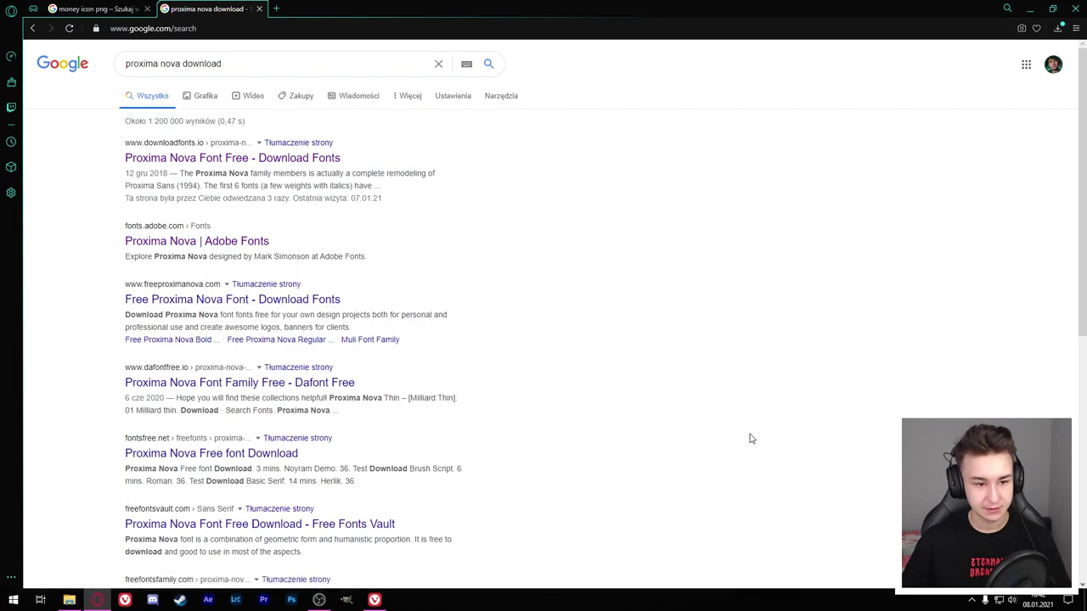
click(232, 299)
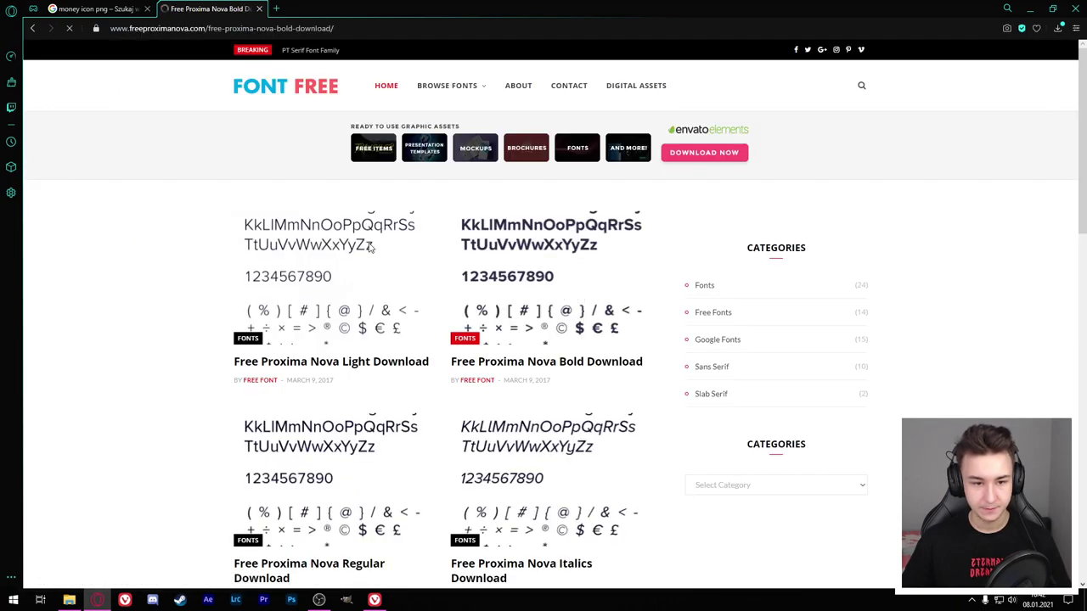
Step: Download the Proxima Nova Bold zip and restore Opera GX to a smaller window
scroll(187, 264, down, 3)
scroll(297, 339, down, 6)
scroll(424, 424, up, 5)
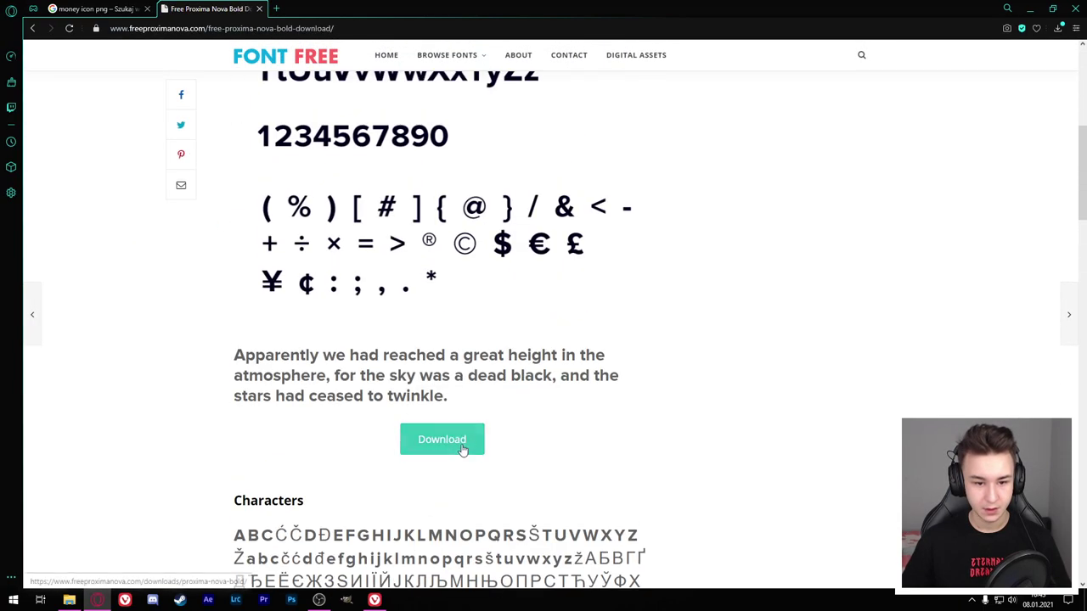
click(463, 450)
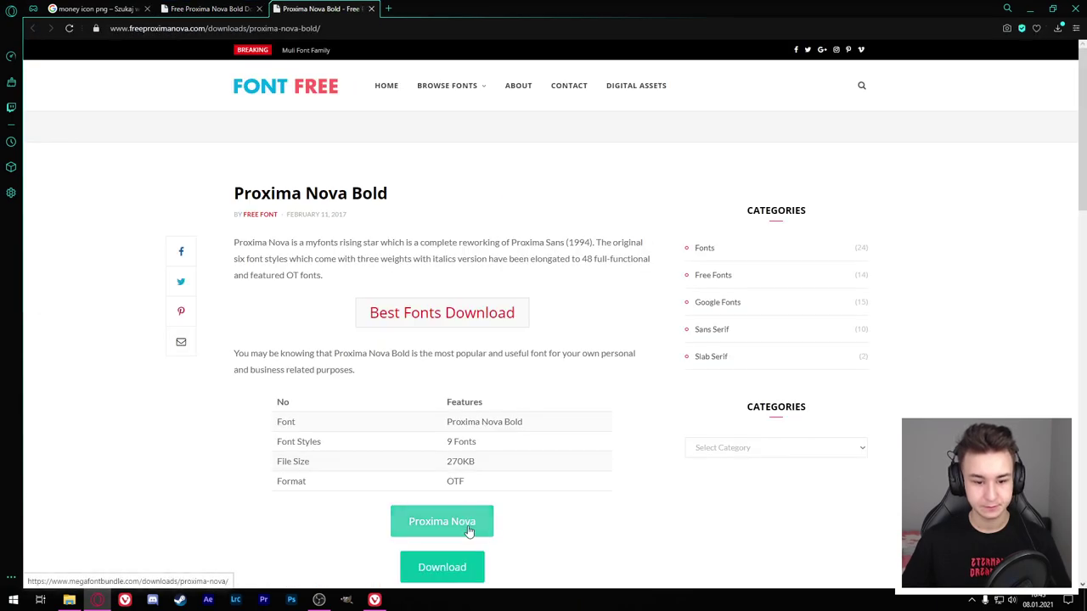
click(470, 575)
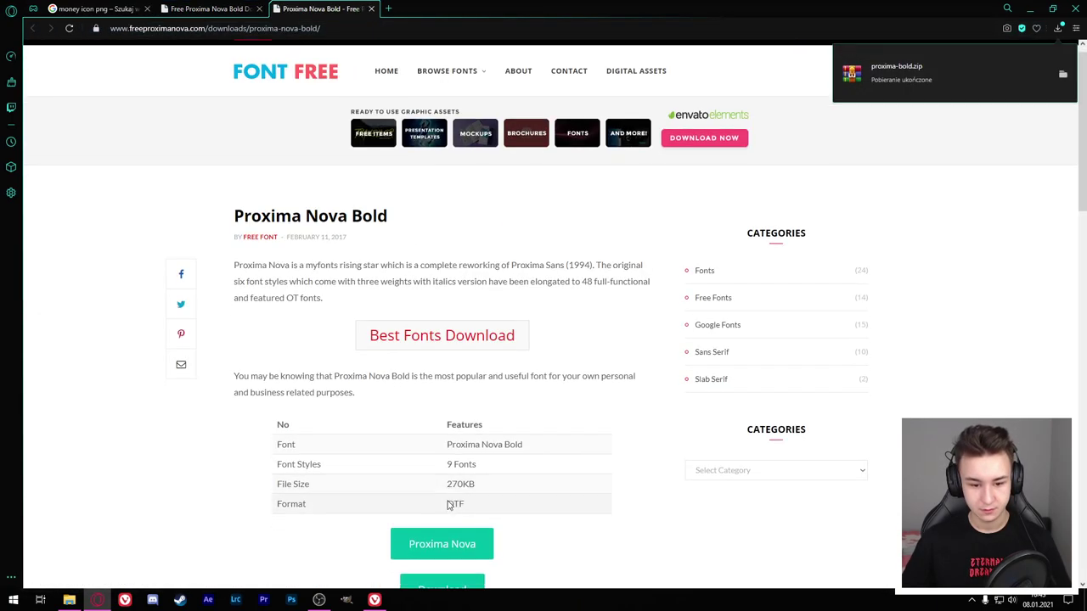
scroll(449, 505, down, 2)
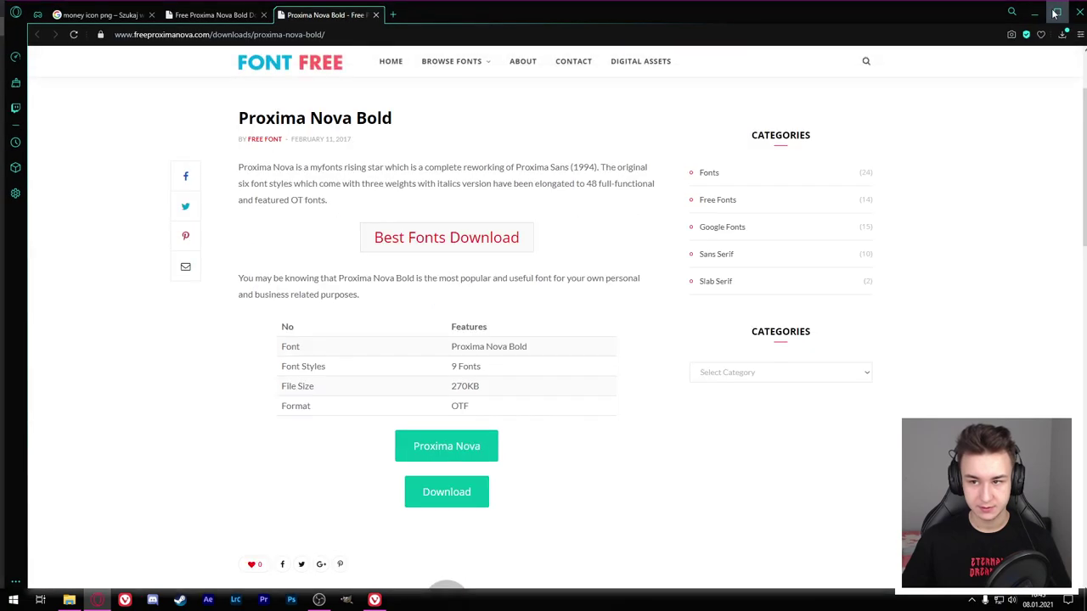
click(1052, 8)
click(1022, 9)
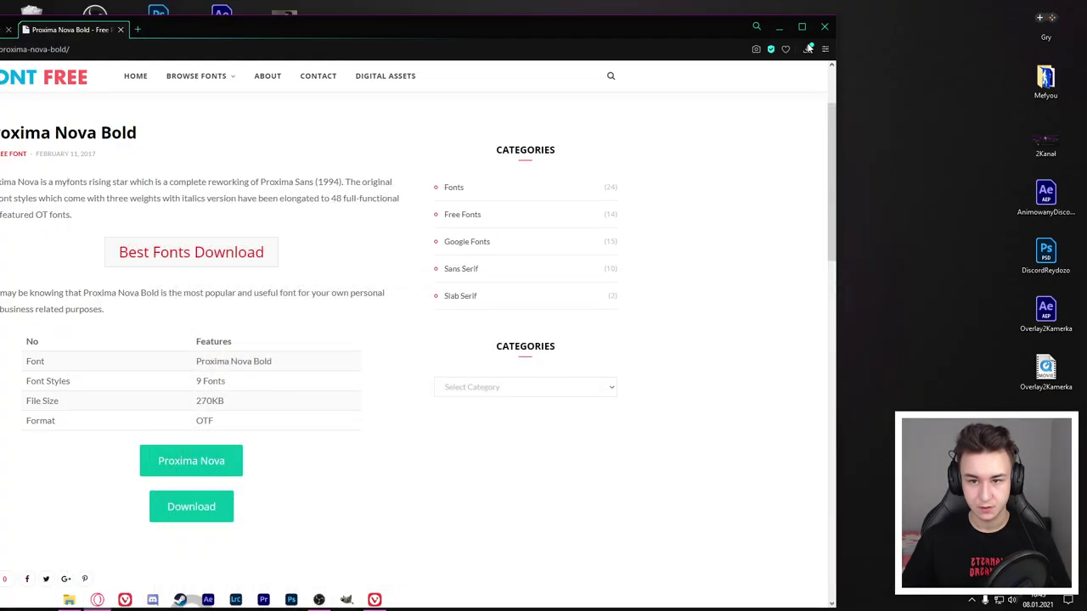
Step: Put proxima-bold.zip on the desktop and open its proxima bold folder in WinRAR
click(806, 49)
mouse_move(654, 124)
mouse_down()
mouse_move(963, 126)
mouse_move(972, 113)
mouse_up()
double_click(982, 80)
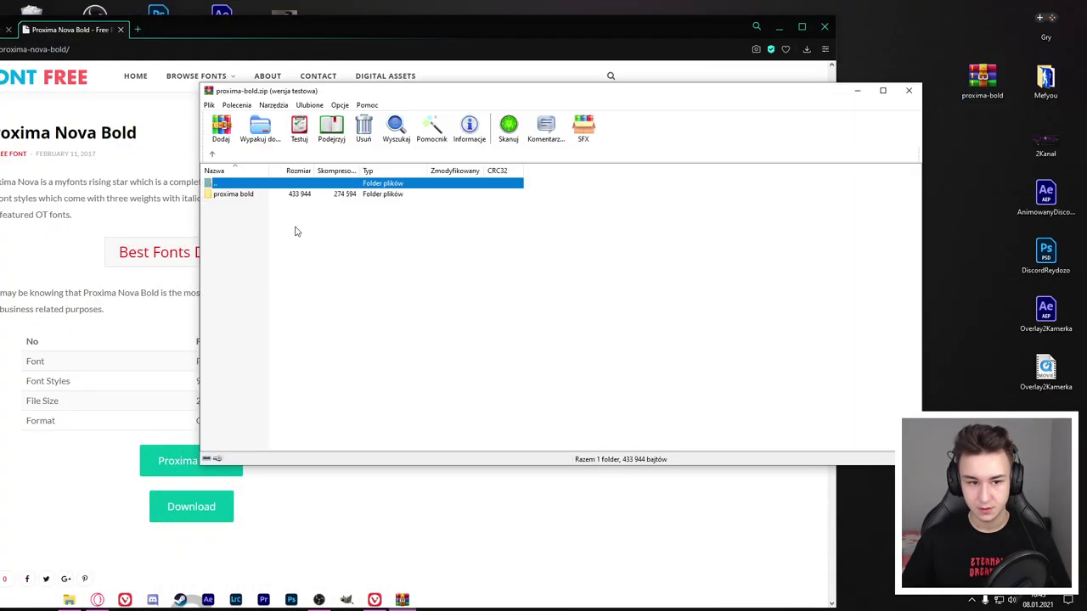
double_click(234, 193)
double_click(230, 205)
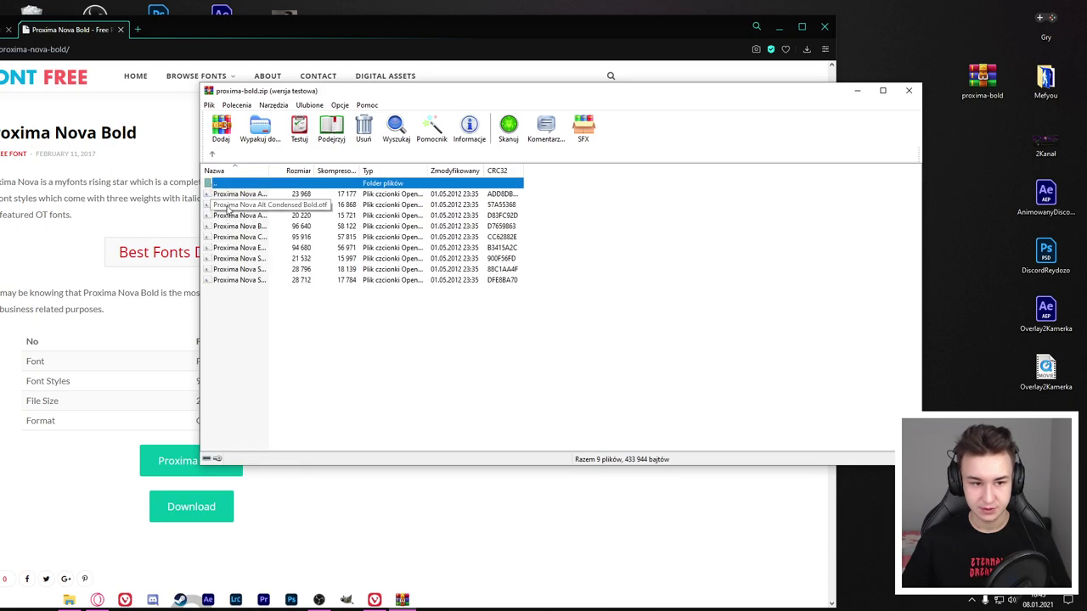
Step: Extract all nine Proxima Nova font files to the desktop and close WinRAR
key(ctrl+a)
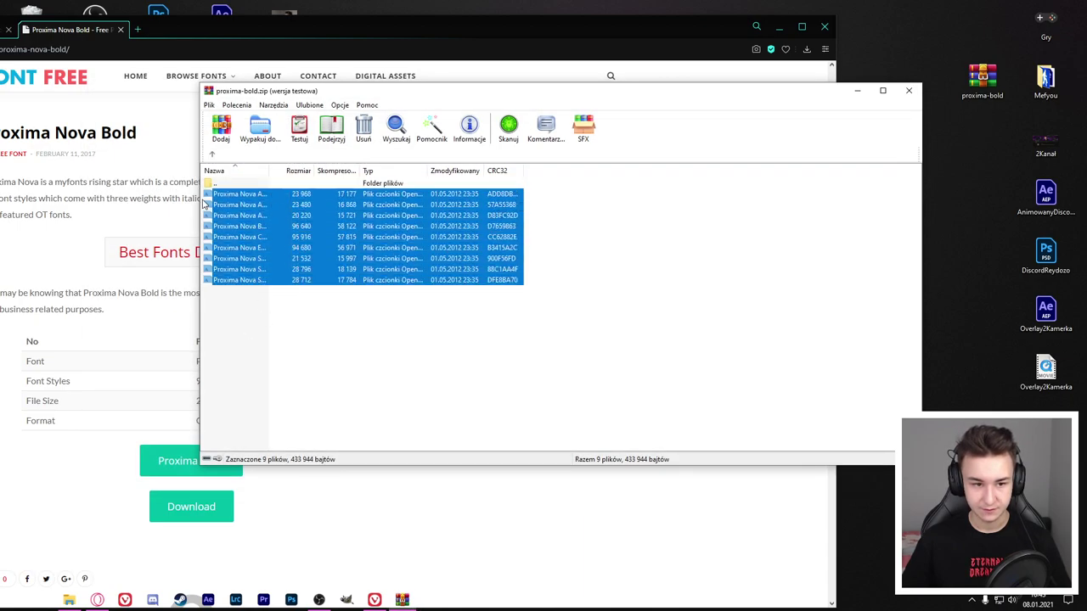
drag(205, 204, 248, 197)
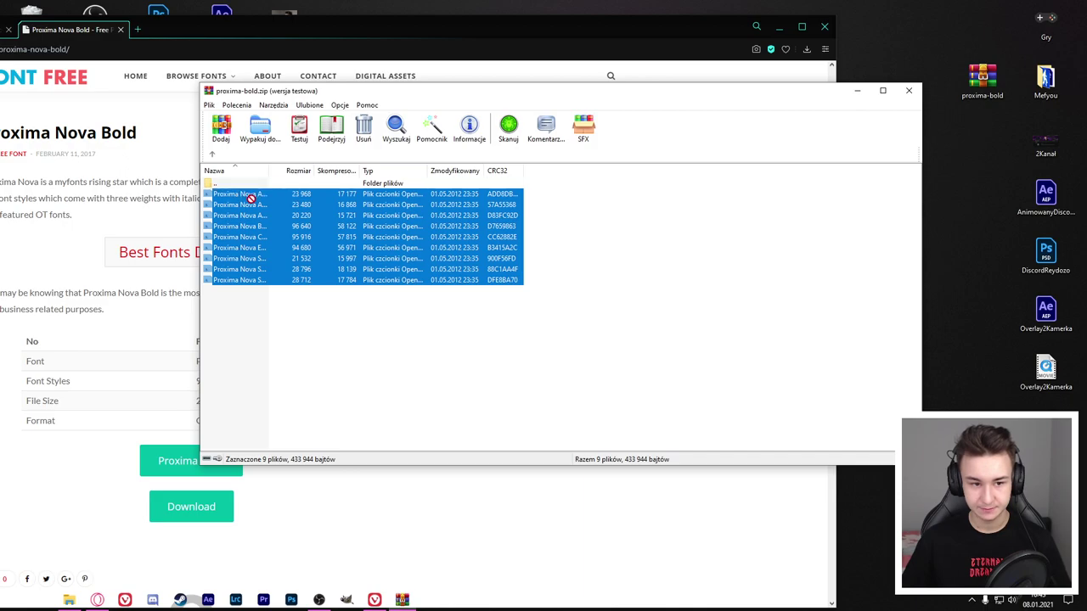
drag(959, 178, 926, 135)
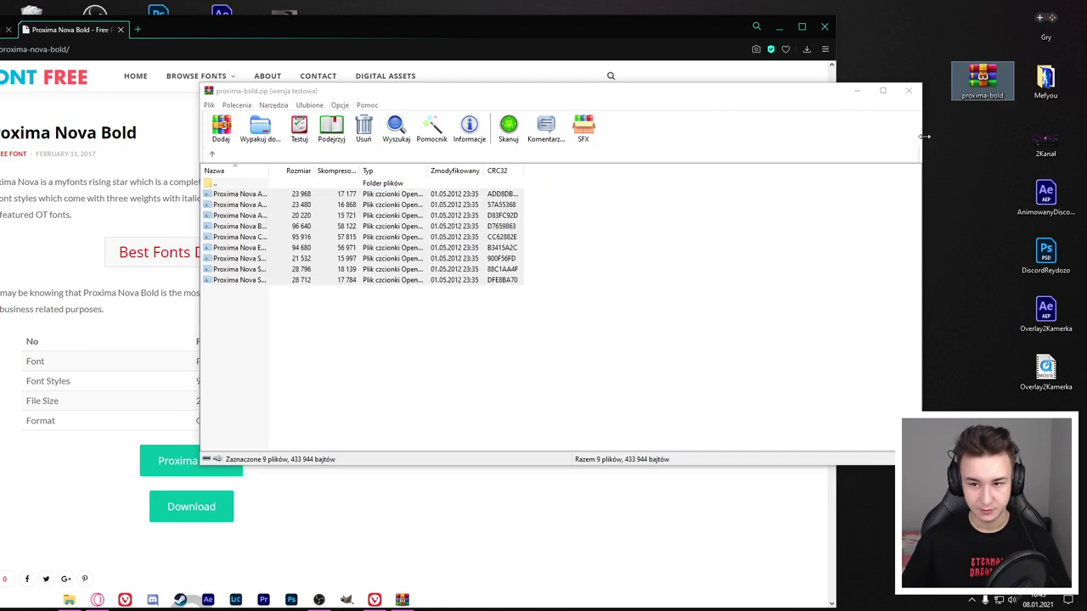
click(905, 90)
Step: Delete the archive and unneeded fonts, keeping only Proxima Nova Alt Bold on the desktop
drag(982, 81, 917, 80)
key(Delete)
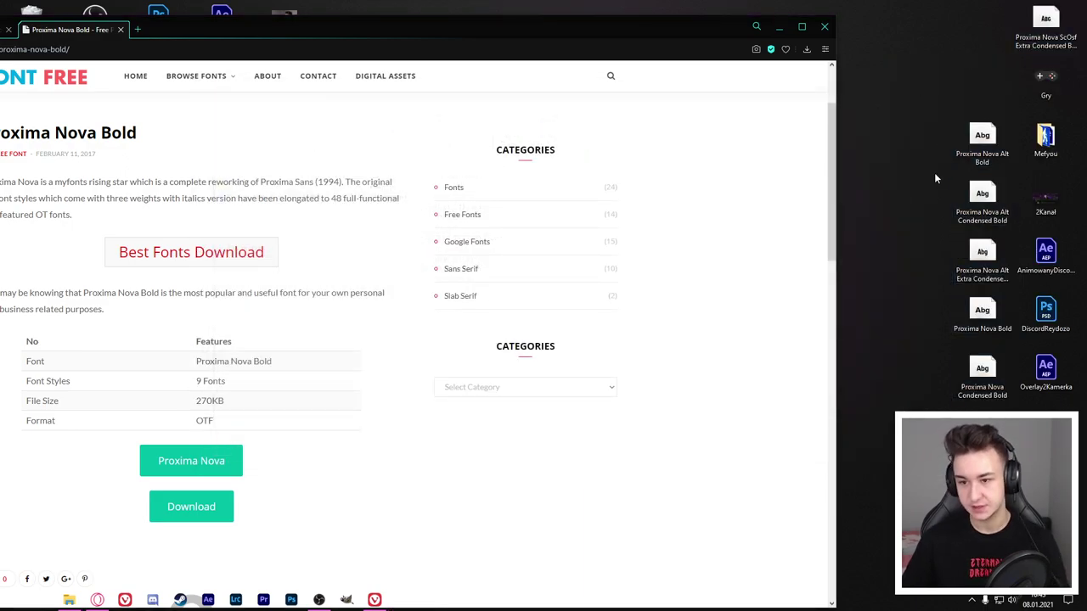
click(1050, 48)
key(Delete)
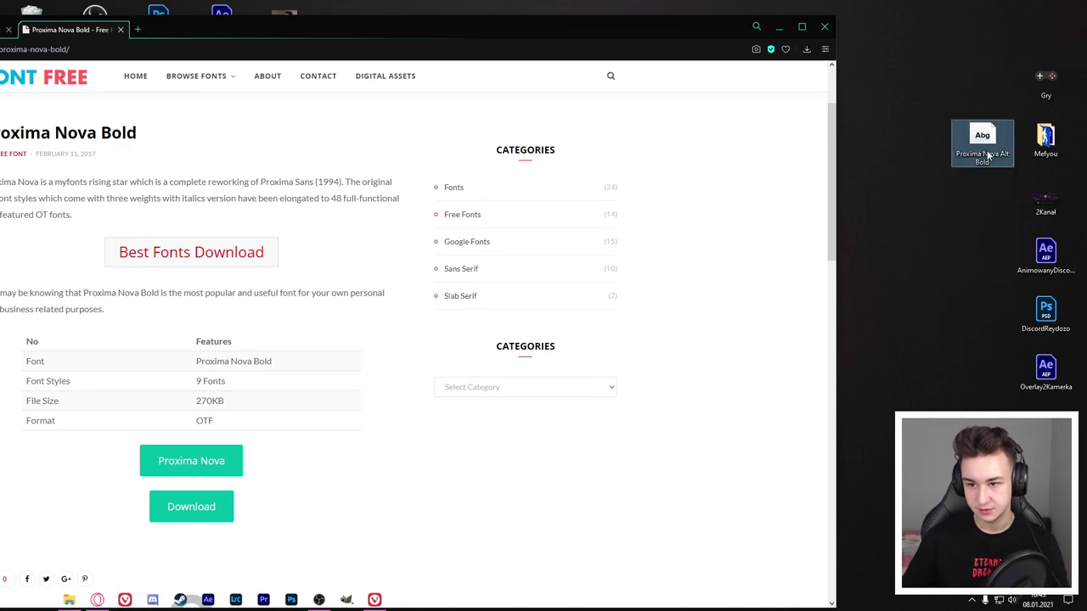
drag(968, 165, 906, 170)
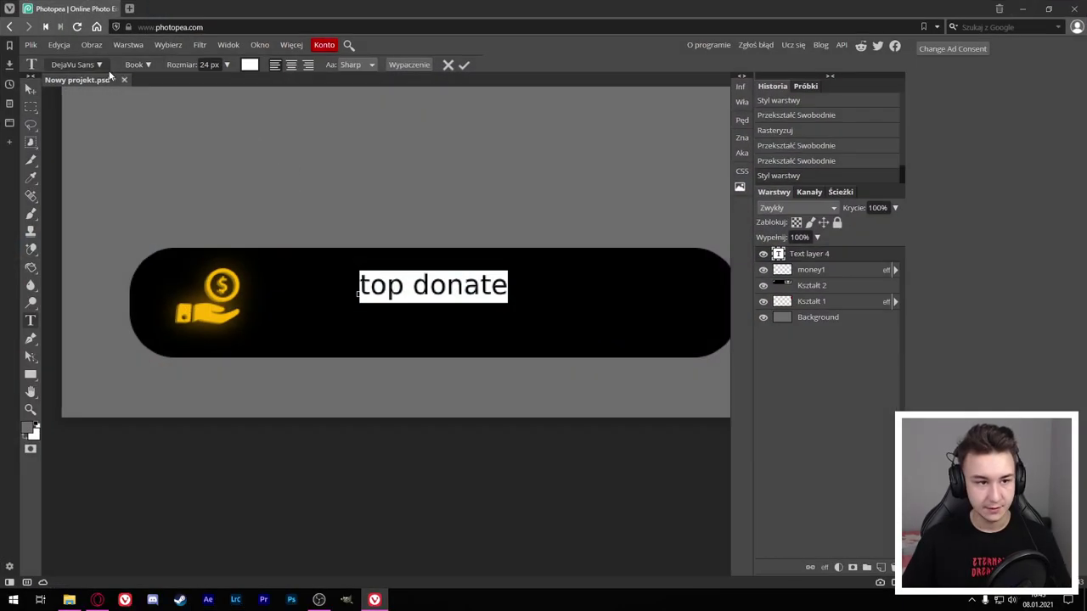
Step: Load the Proxima Nova Alt Bold.otf font file from the Desktop into Photopea
click(90, 63)
click(194, 153)
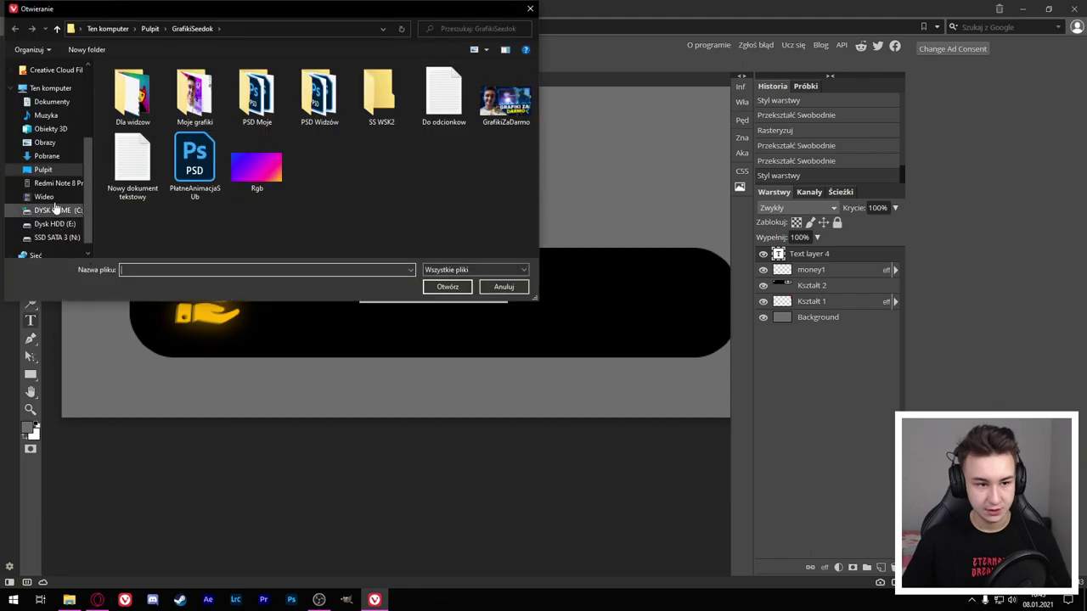
click(44, 170)
scroll(447, 229, down, 5)
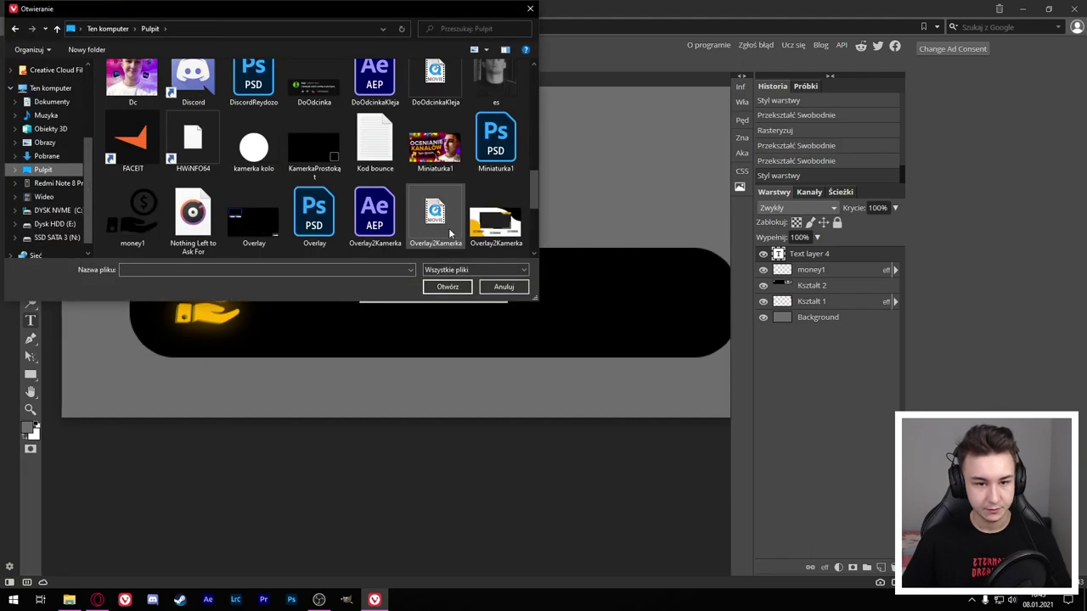
scroll(280, 220, down, 1)
click(132, 216)
double_click(193, 216)
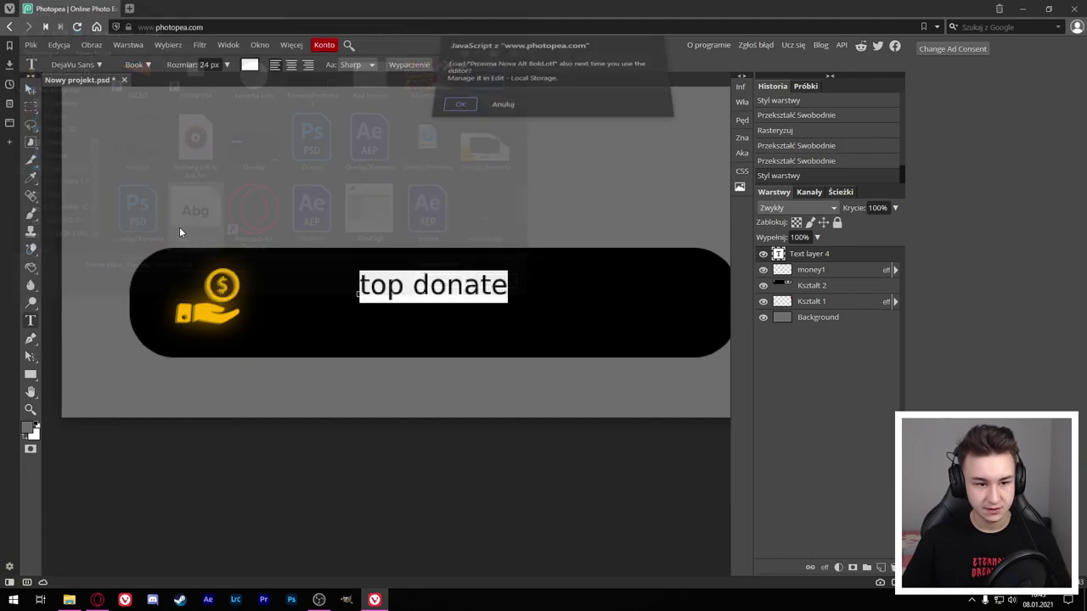
click(463, 121)
Step: Apply Proxima Nova Alt Bold to the top donate text
click(77, 64)
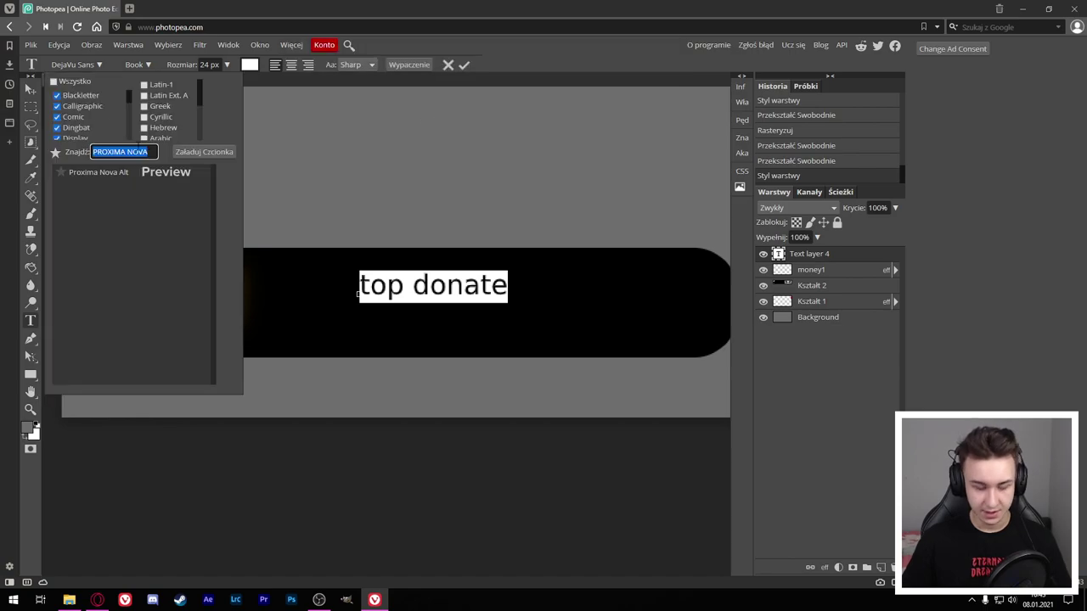
text(PROXI)
click(97, 172)
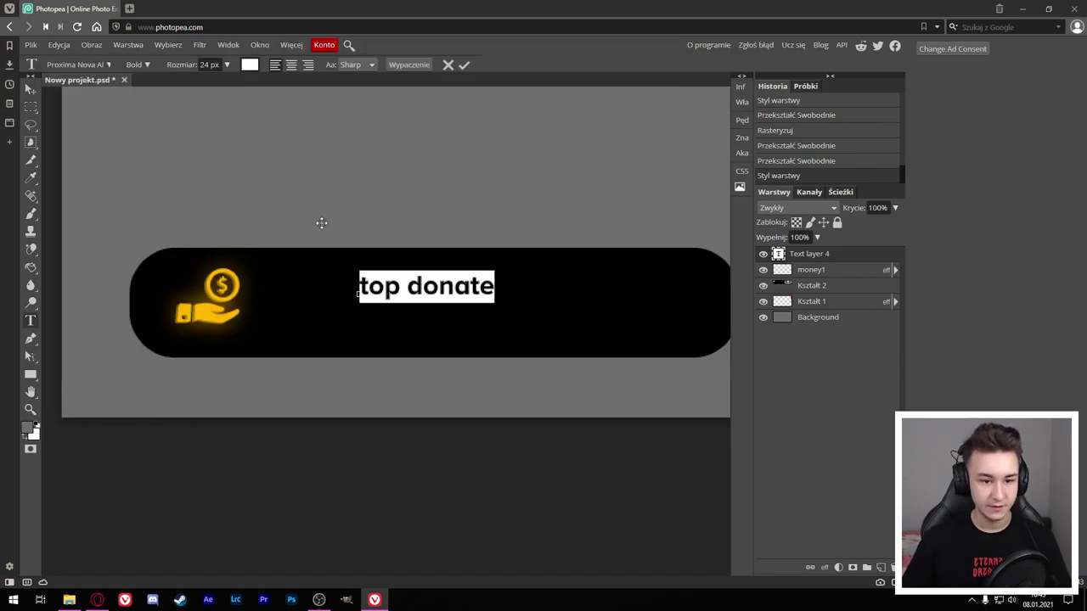
Step: Edit the text down to just TOP and commit it
text(top)
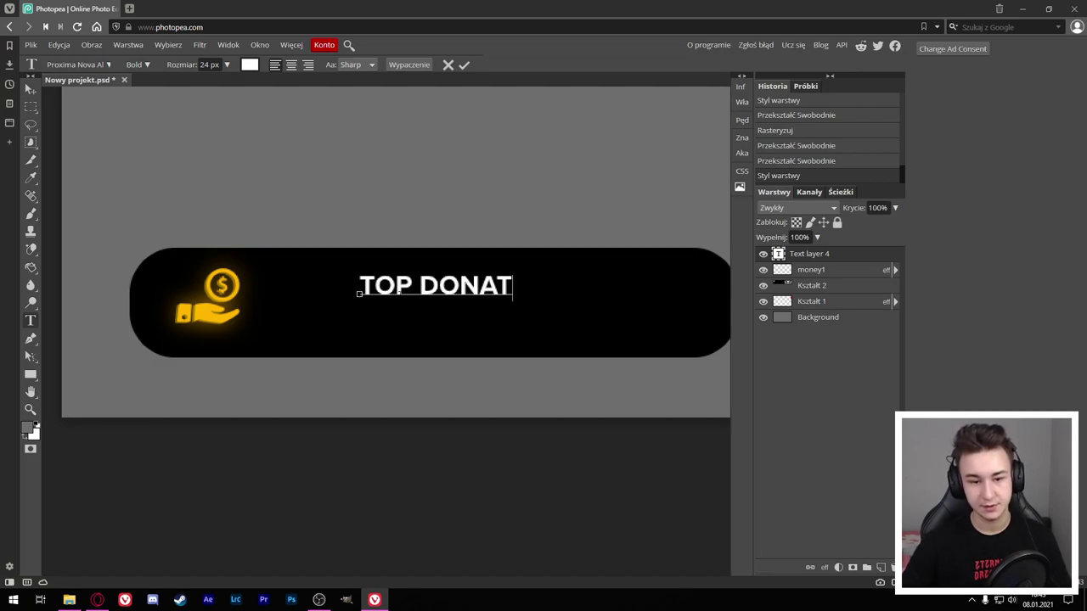
key(shift+End)
key(BackSpace)
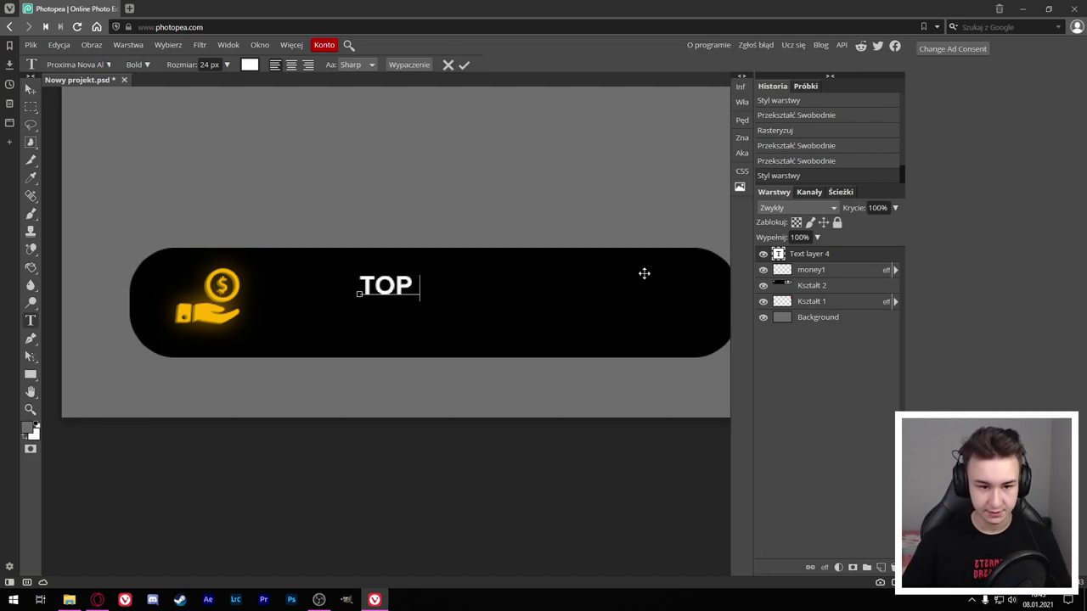
click(464, 65)
Step: Move TOP left beside the coin icon and enlarge it to about 173%
click(30, 88)
scroll(137, 279, up, 2)
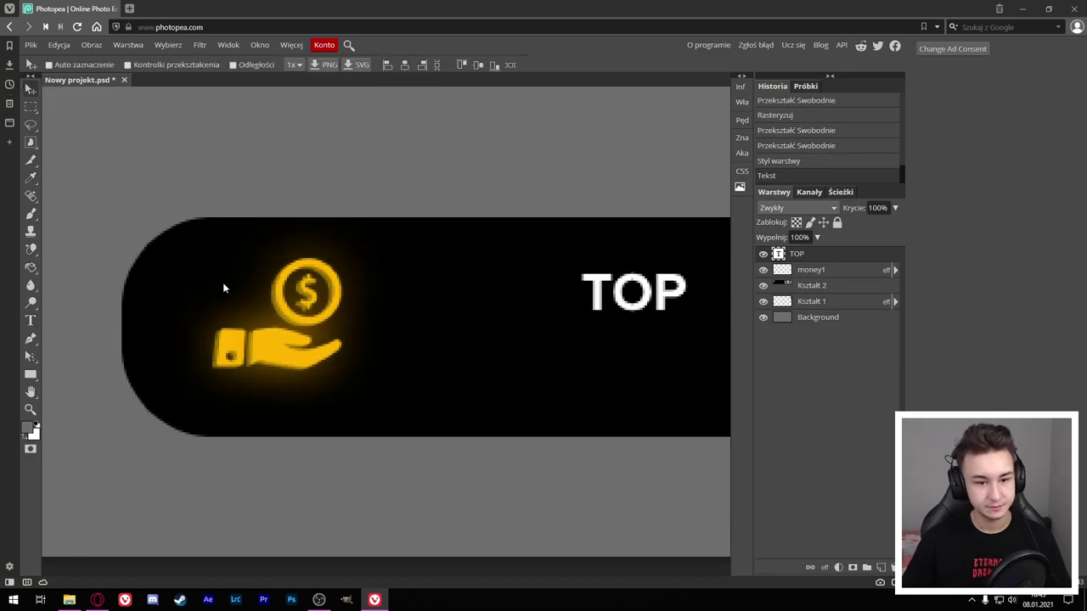
drag(601, 310, 437, 295)
key(ctrl+t)
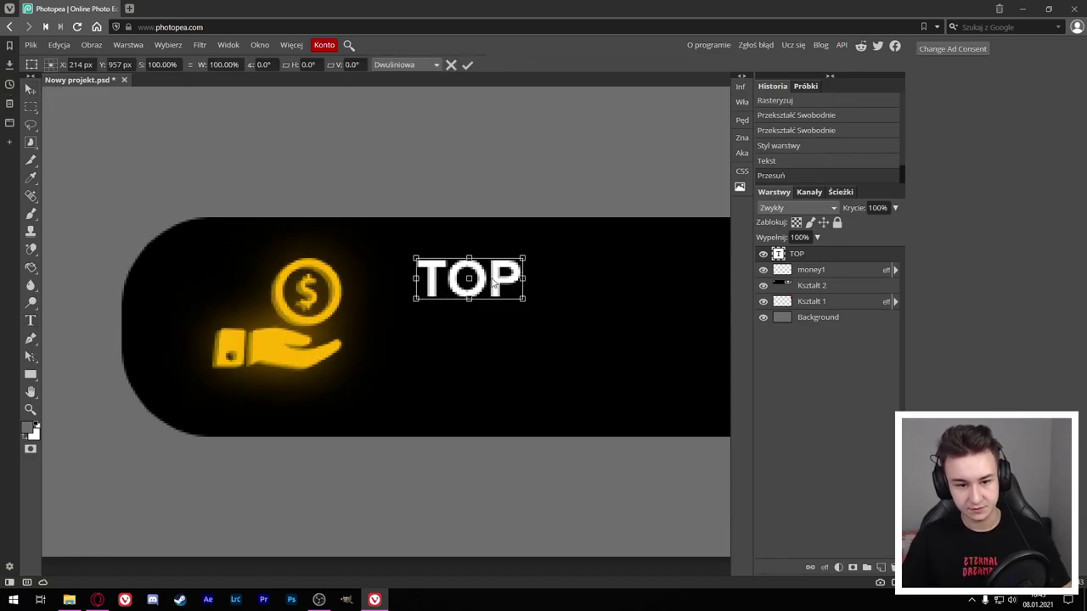
drag(522, 258, 594, 244)
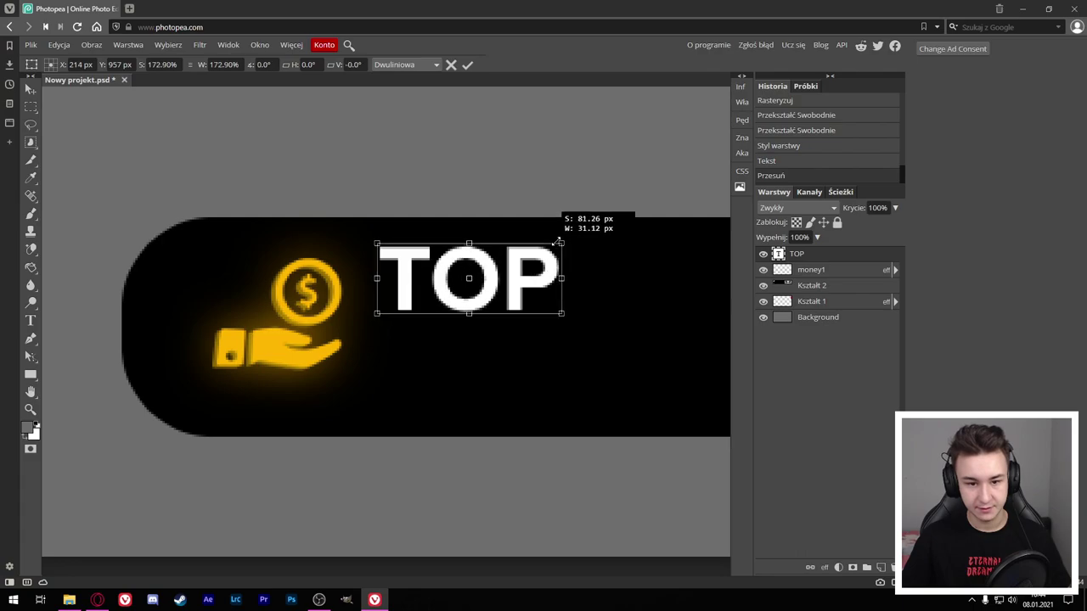
mouse_move(549, 283)
mouse_down()
mouse_move(538, 303)
mouse_move(524, 298)
mouse_move(532, 376)
mouse_up()
Step: Change the copied layer's text to DONATE at 18 px and place it under TOP
click(467, 66)
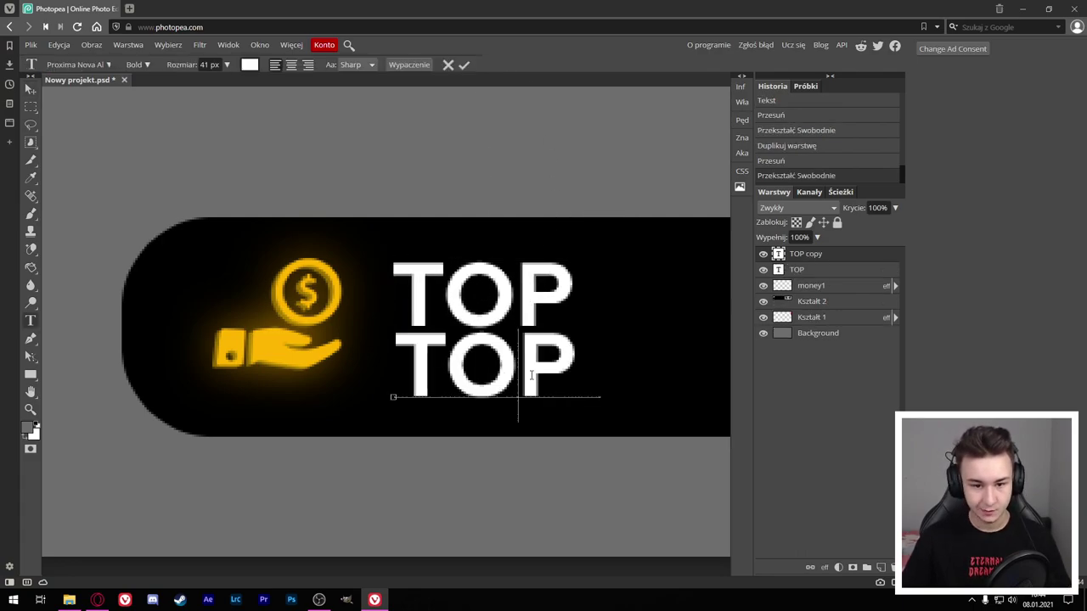
key(ctrl+a)
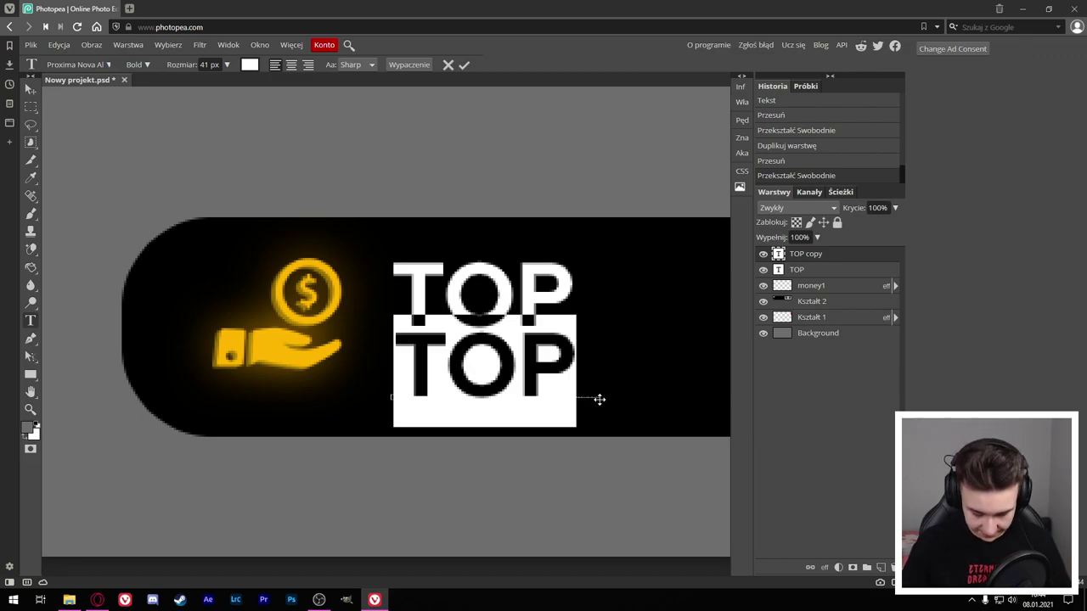
text(DONATI)
key(ctrl+a)
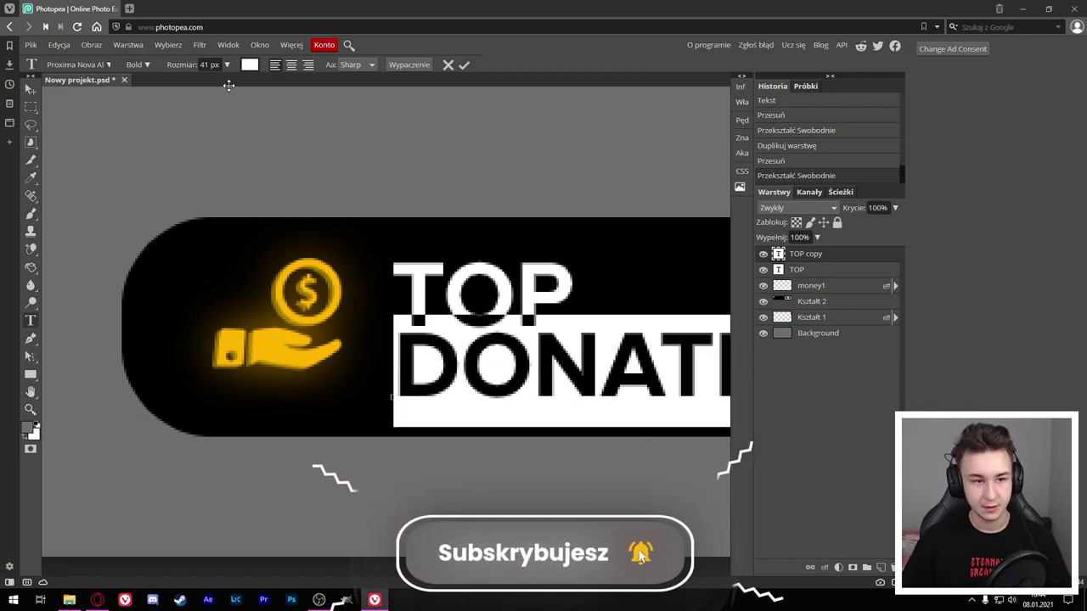
click(208, 65)
drag(212, 82, 197, 83)
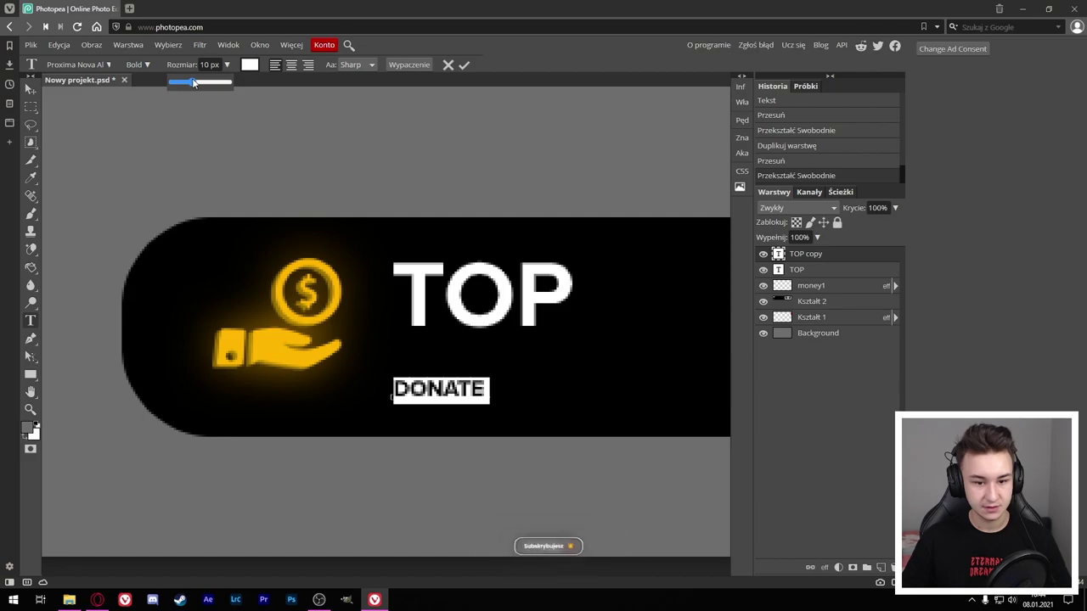
click(31, 88)
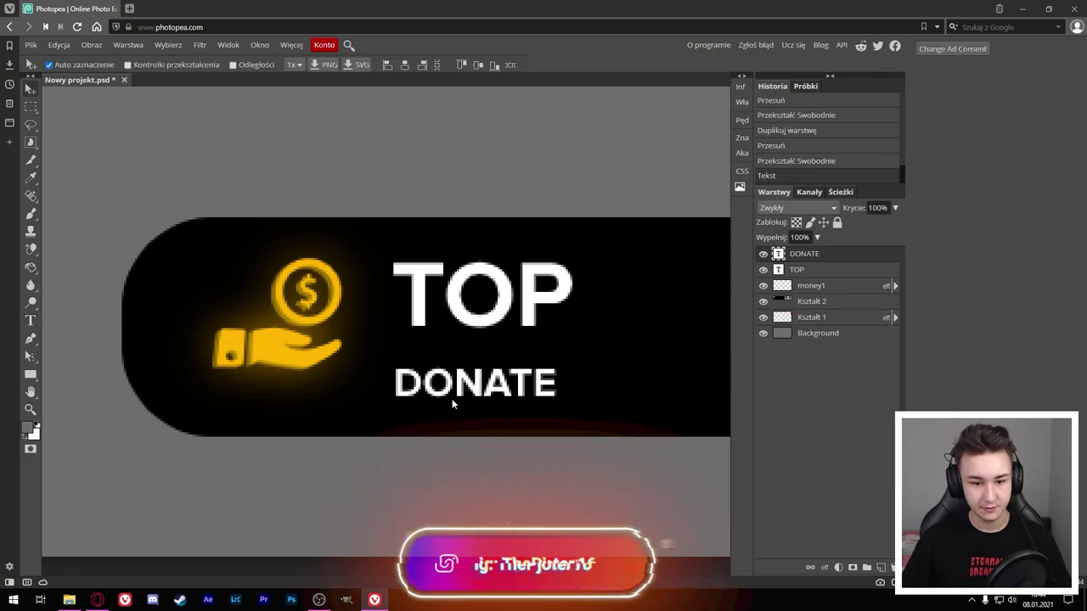
drag(461, 353, 461, 351)
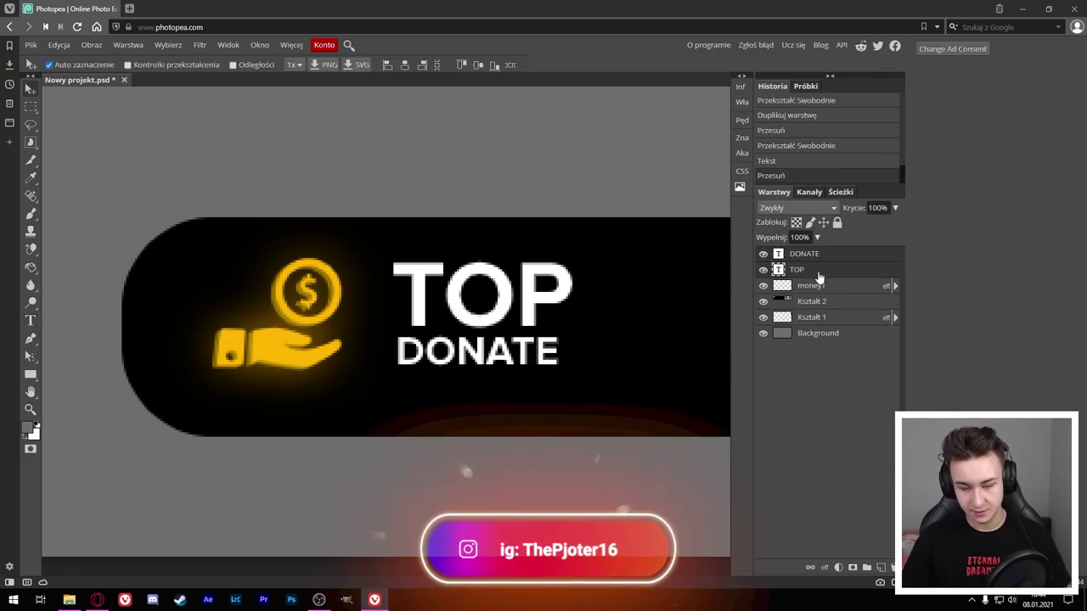
Step: Scale and reposition TOP and DONATE together, then open TOP's layer style settings
click(818, 272)
key(alt+ctrl+t)
drag(575, 261, 570, 267)
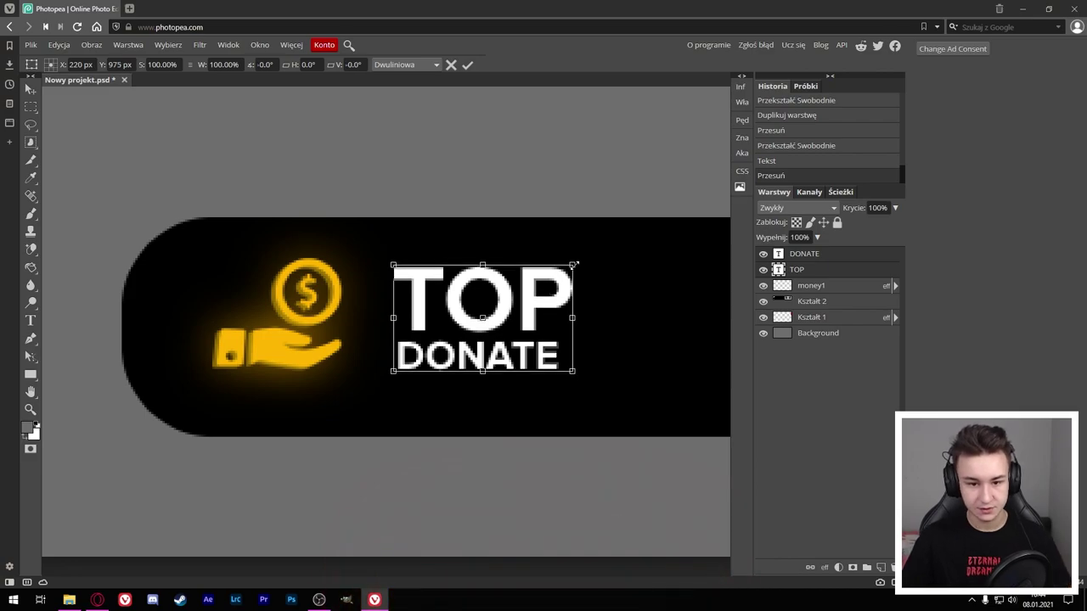
drag(493, 318, 475, 318)
drag(553, 264, 557, 262)
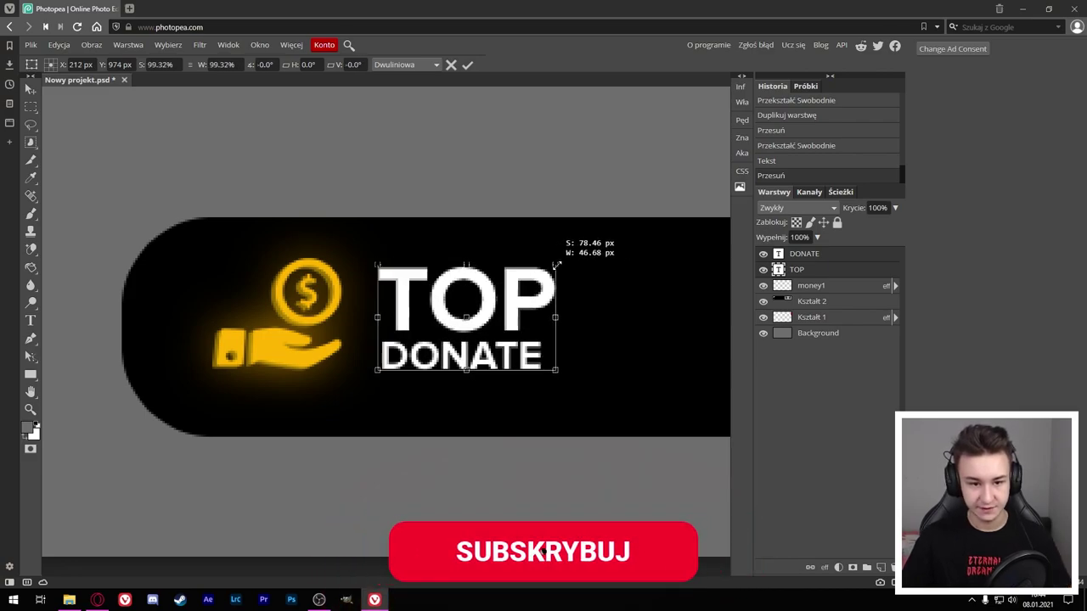
drag(499, 322, 500, 324)
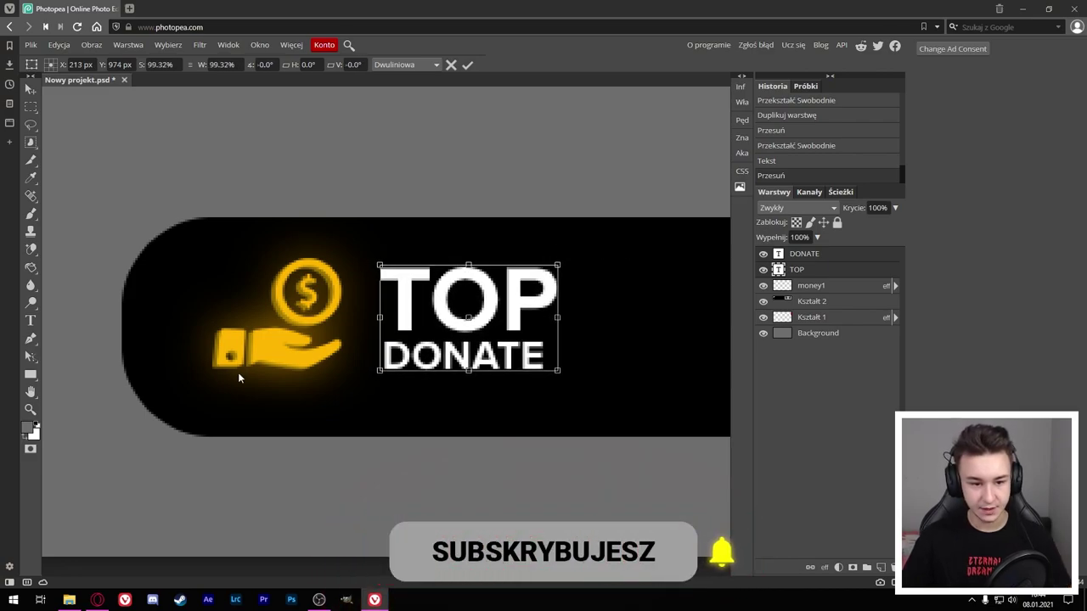
click(467, 64)
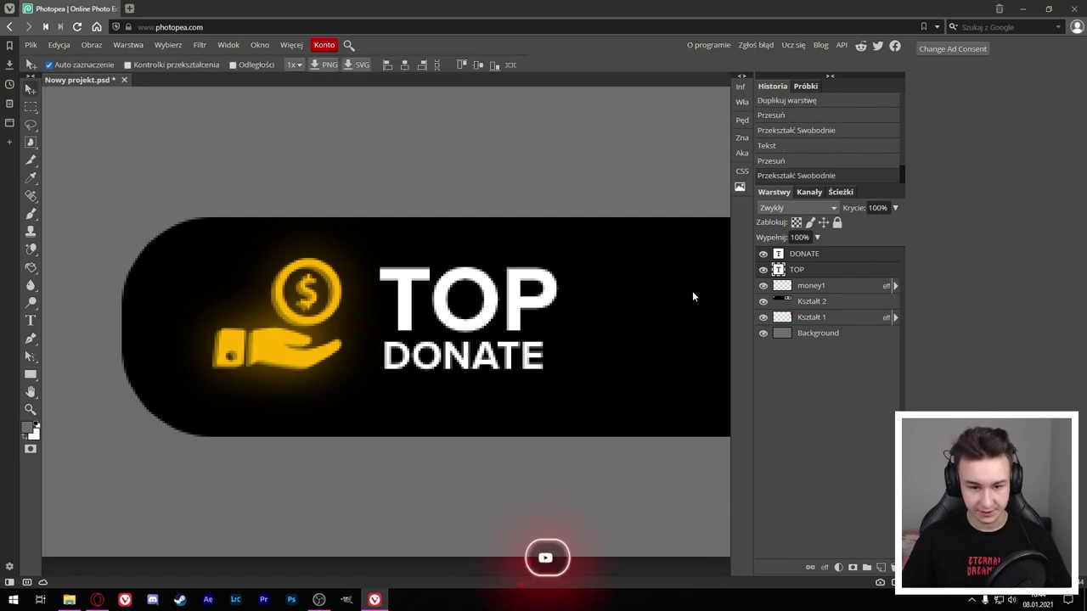
double_click(849, 275)
drag(510, 147, 656, 140)
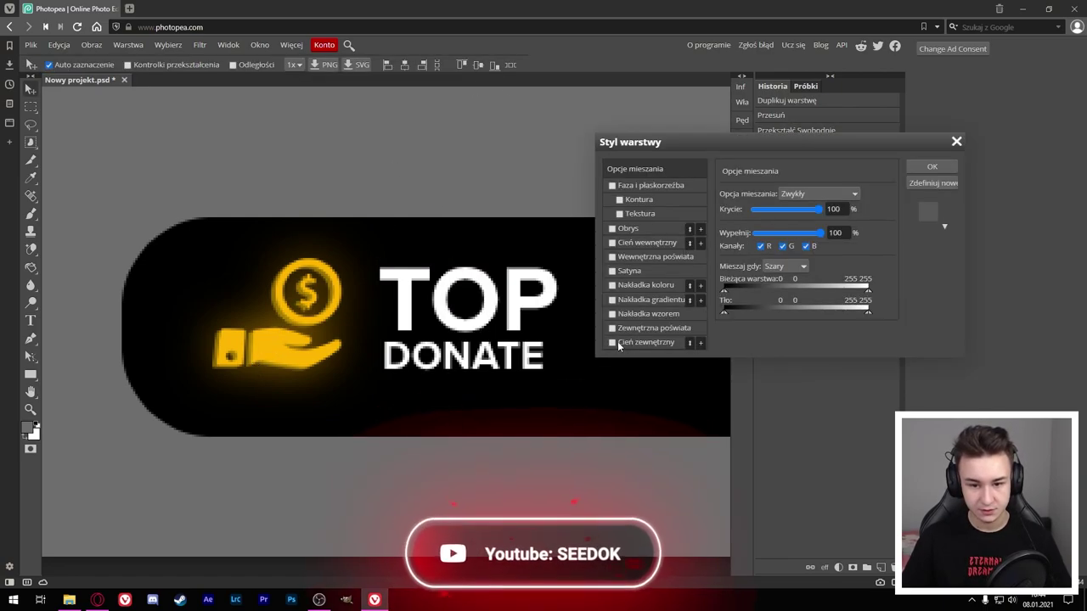
Step: Try a large white drop shadow on TOP, then remove it
click(613, 342)
click(869, 193)
drag(510, 230, 498, 165)
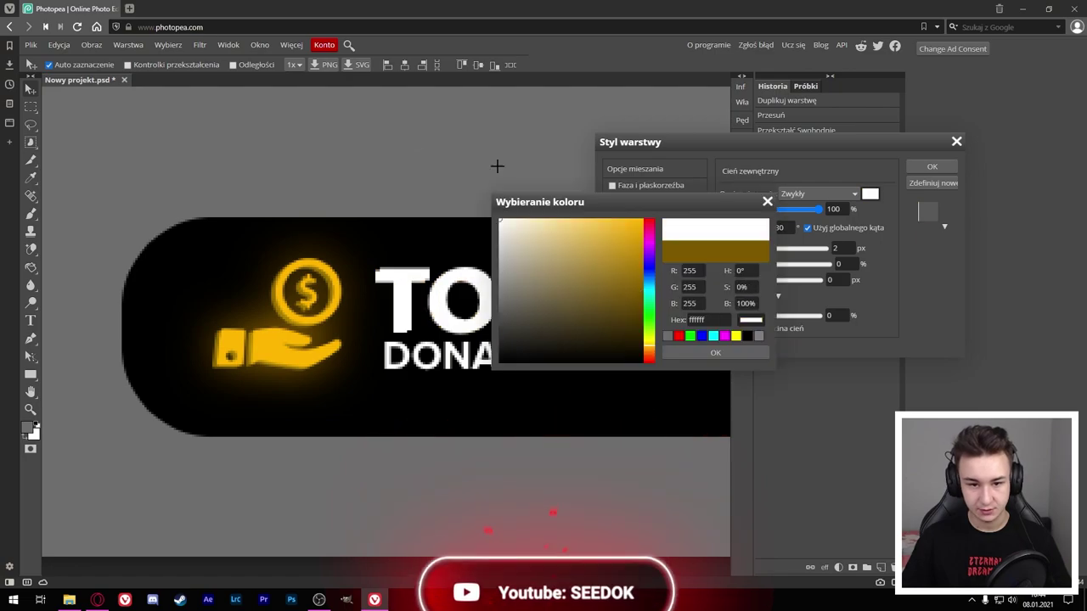
click(766, 202)
mouse_move(763, 264)
mouse_down()
mouse_move(774, 264)
mouse_move(752, 281)
mouse_up()
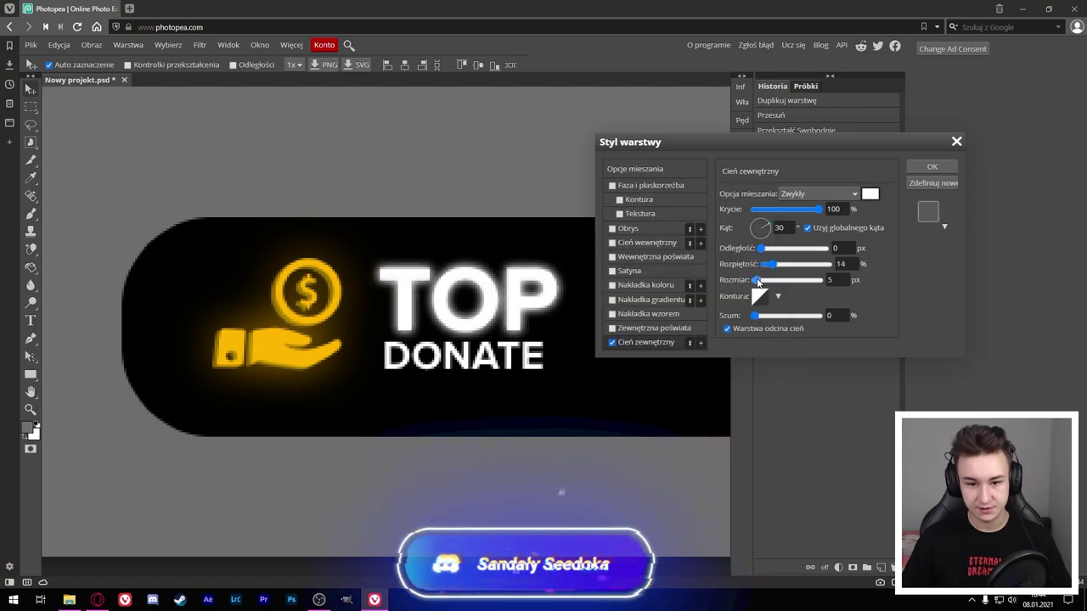
click(612, 342)
Step: Give the TOP text a white outer glow of size 3 px
click(649, 327)
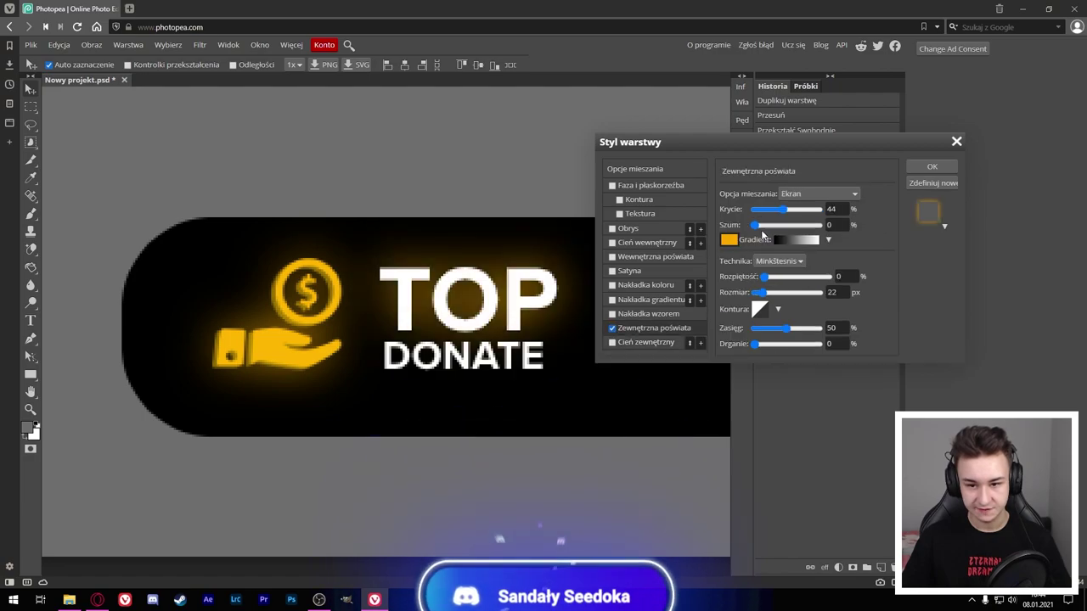
click(723, 239)
click(500, 220)
click(722, 349)
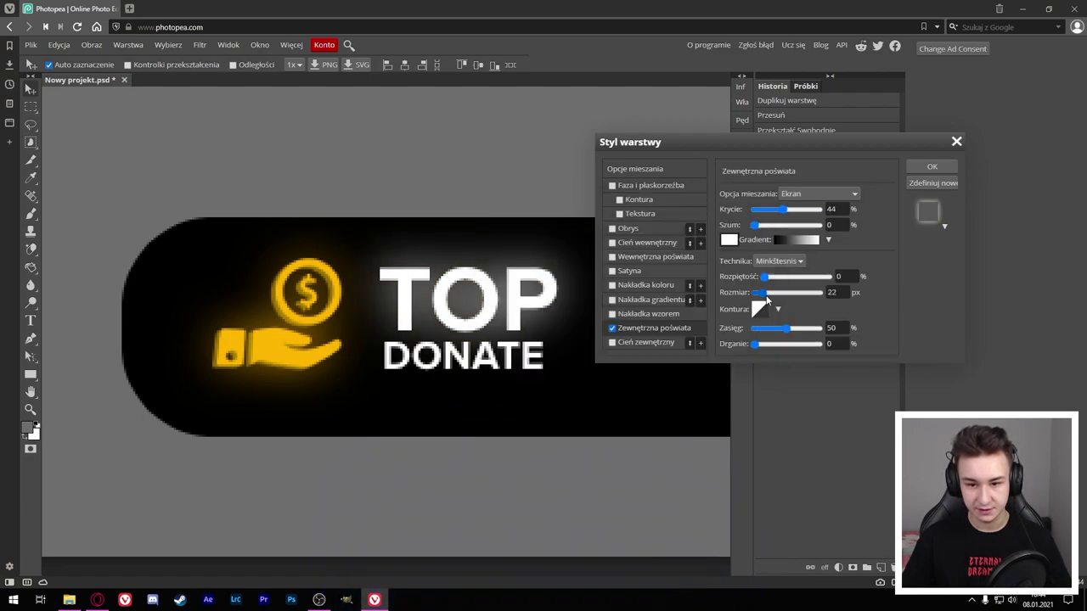
drag(767, 292, 759, 293)
click(923, 173)
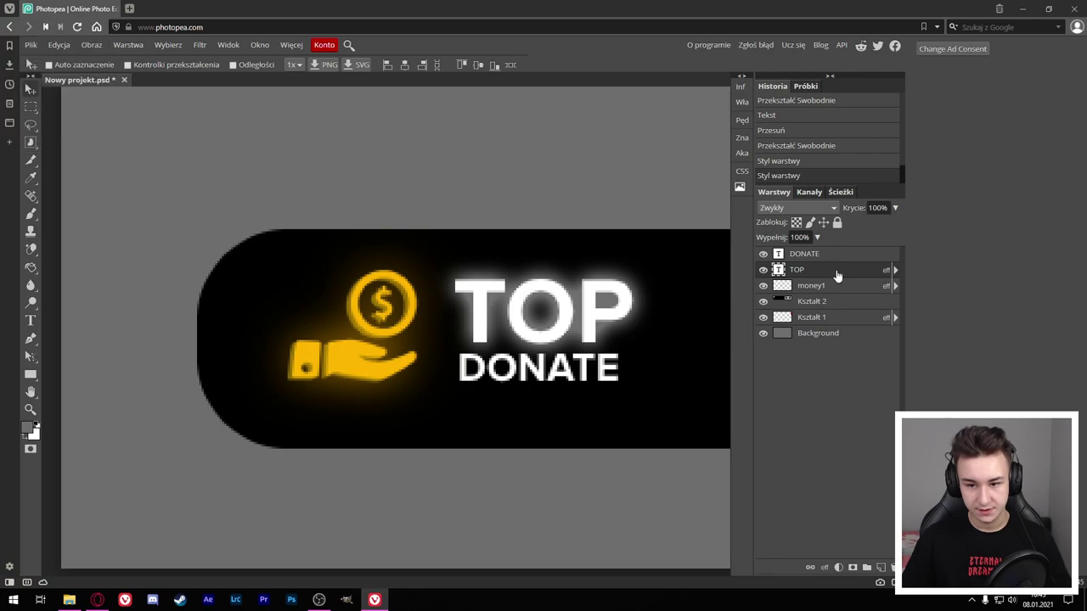
Step: Copy TOP's glow layer style and paste it onto the DONATE layer
right_click(837, 270)
click(872, 486)
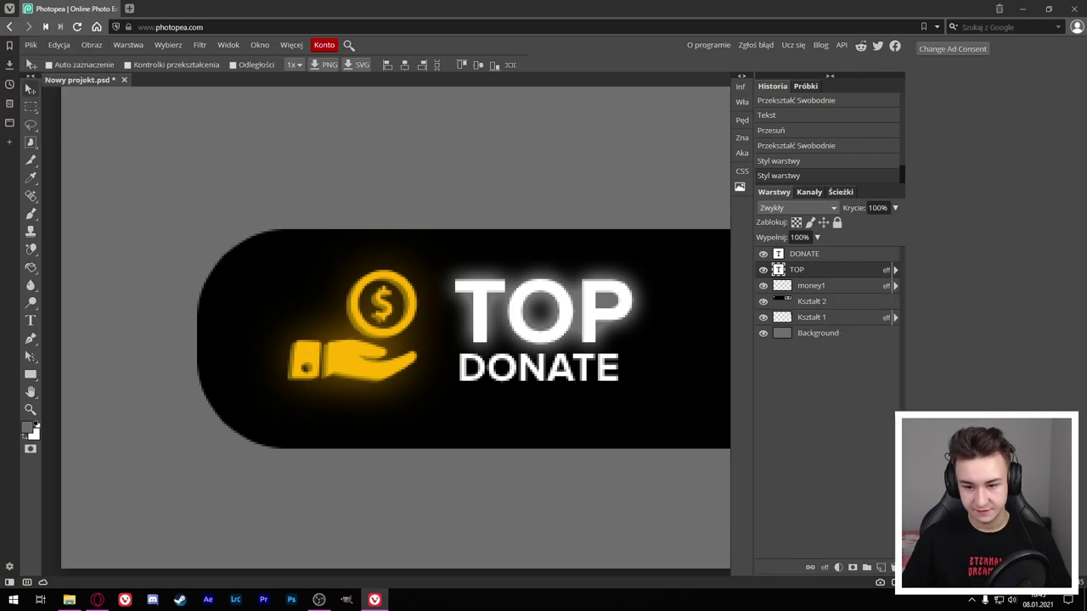
right_click(820, 256)
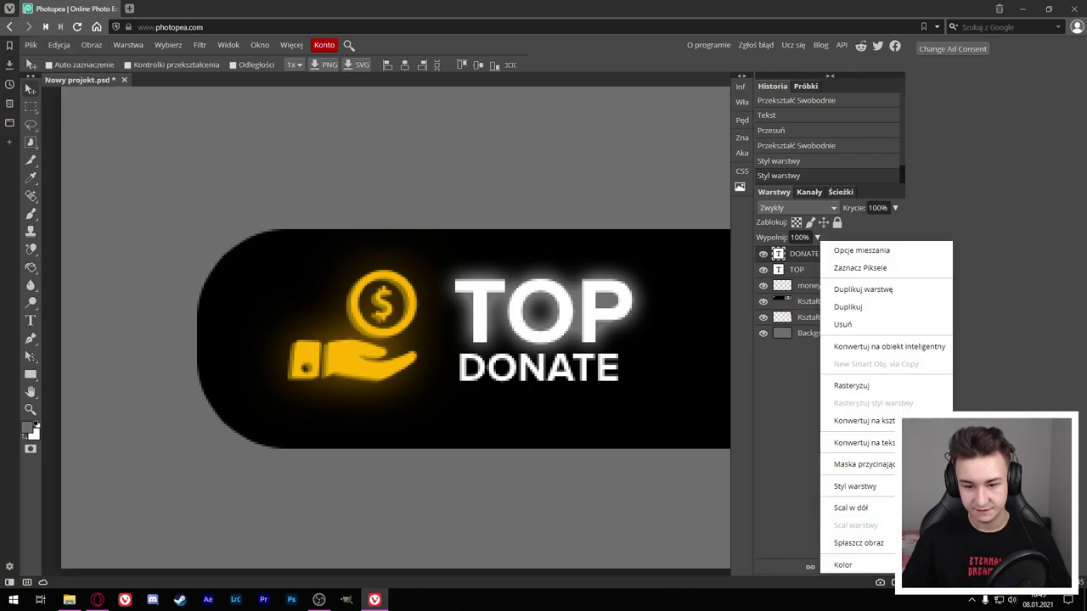
click(855, 485)
scroll(133, 453, down, 5)
scroll(98, 479, up, 2)
scroll(120, 469, up, 3)
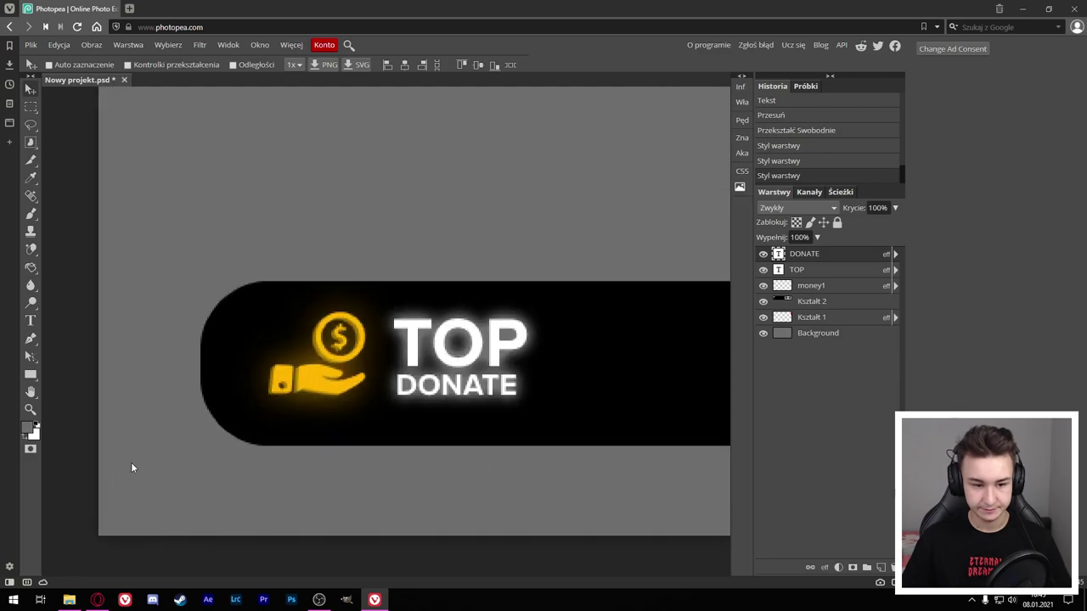
Step: Nudge the TOP DONATE text slightly down-right
click(815, 269)
key(ctrl+t)
drag(502, 354, 490, 363)
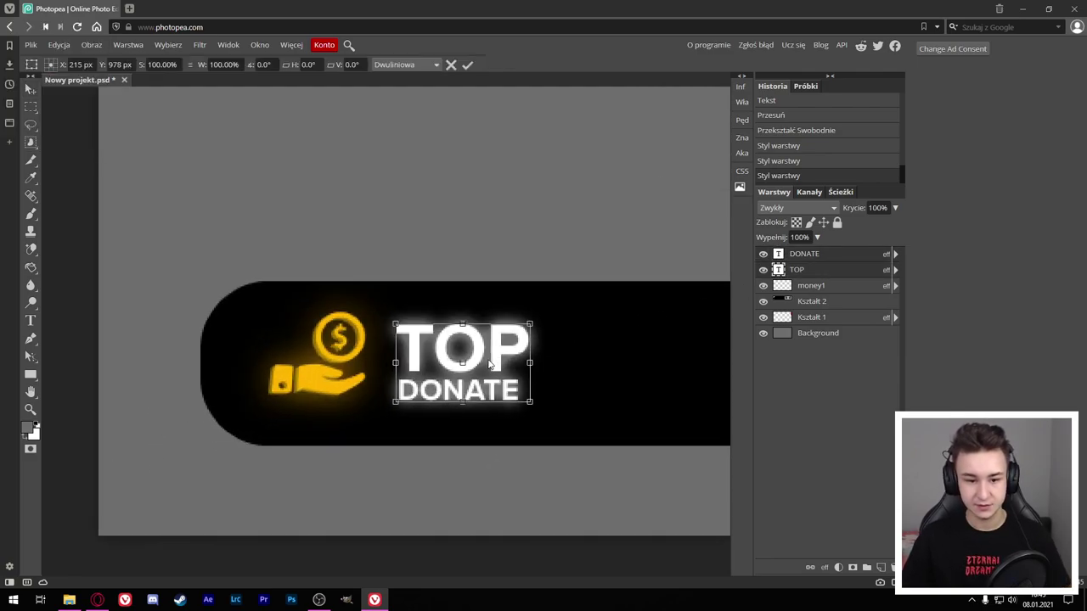
click(467, 64)
Step: Shrink the coin-in-hand money icon to about 83%
click(313, 380)
key(ctrl+t)
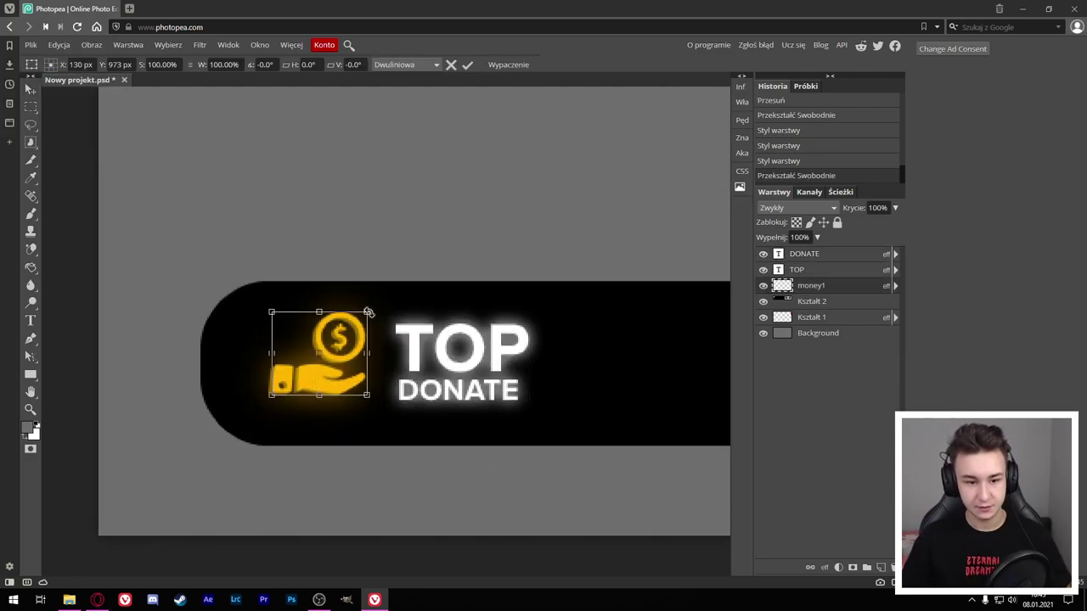
drag(366, 312, 352, 327)
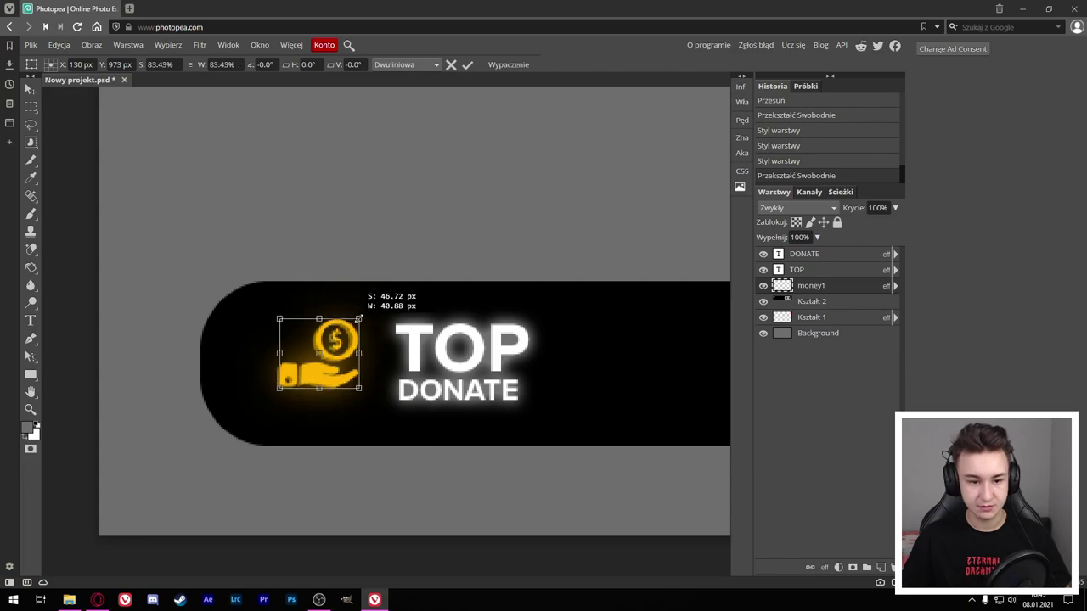
click(467, 65)
scroll(362, 441, down, 3)
key(alt)
key(Escape)
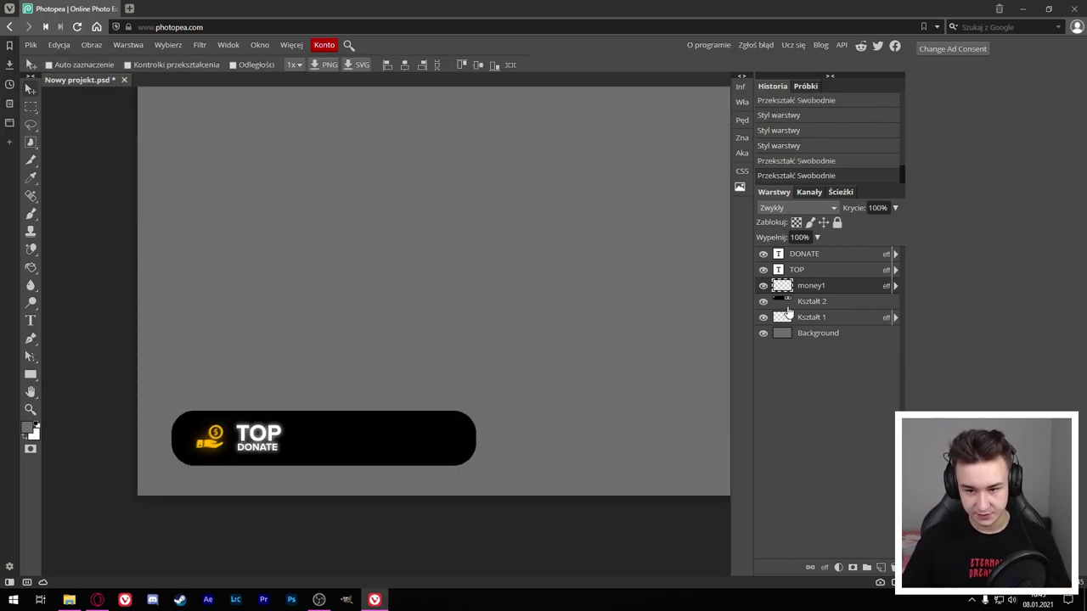
Step: Set the button shape to 50% opacity and duplicate it above the original
click(811, 302)
text(50)
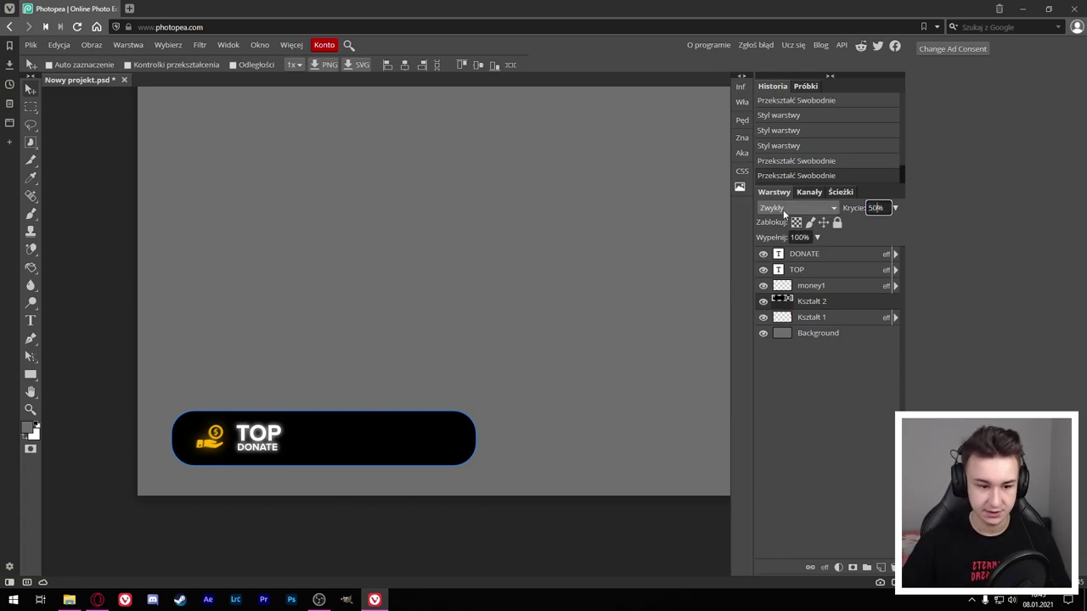
key(Return)
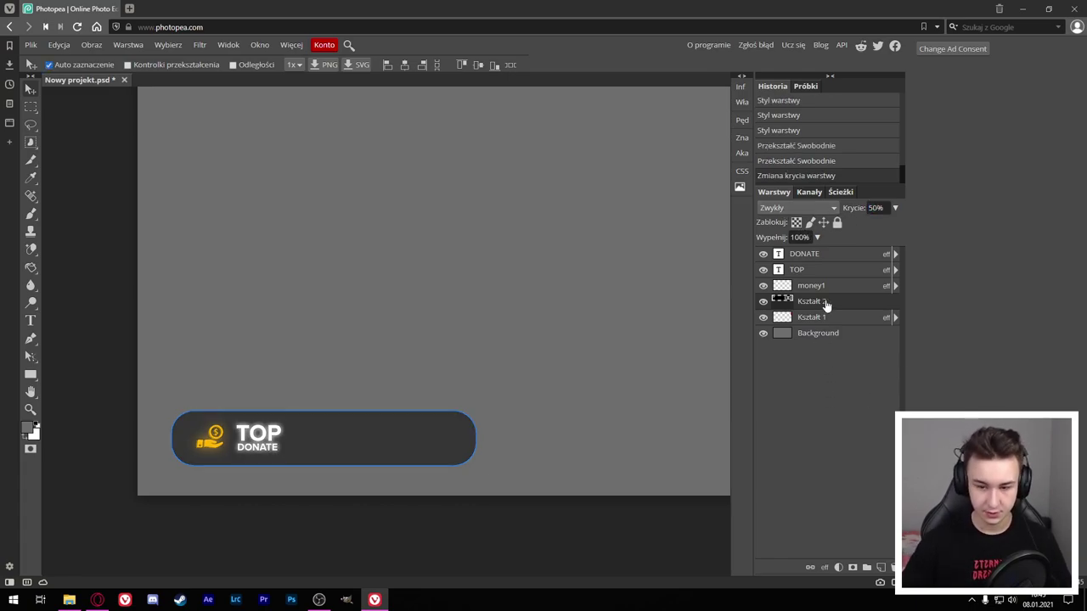
key(ctrl+j)
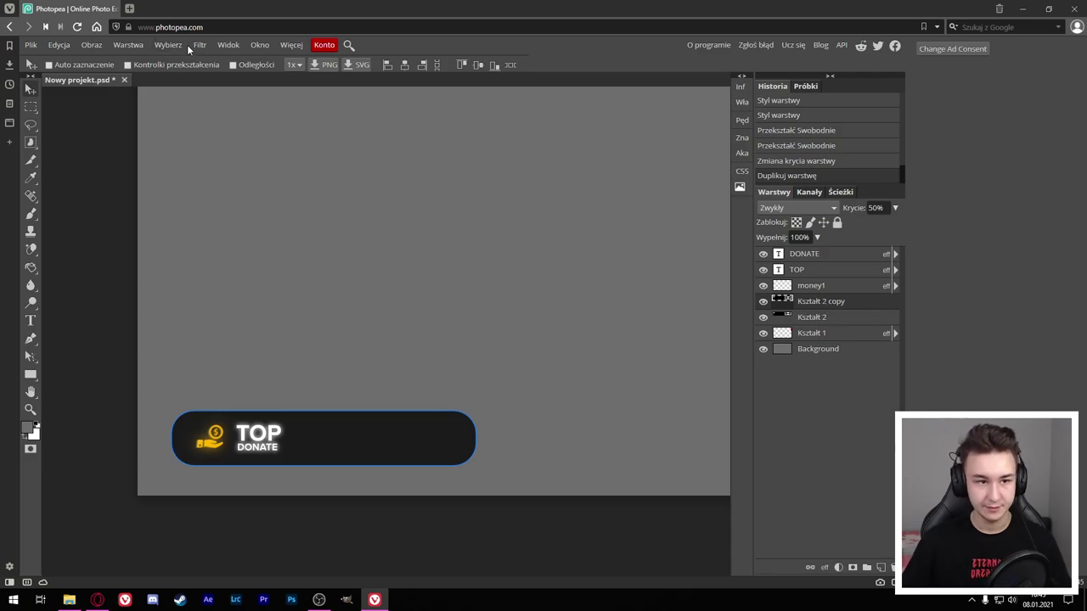
drag(323, 438, 389, 338)
Step: Make the copy an outline-only shape with an 8 pt black stroke and no fill
key(u)
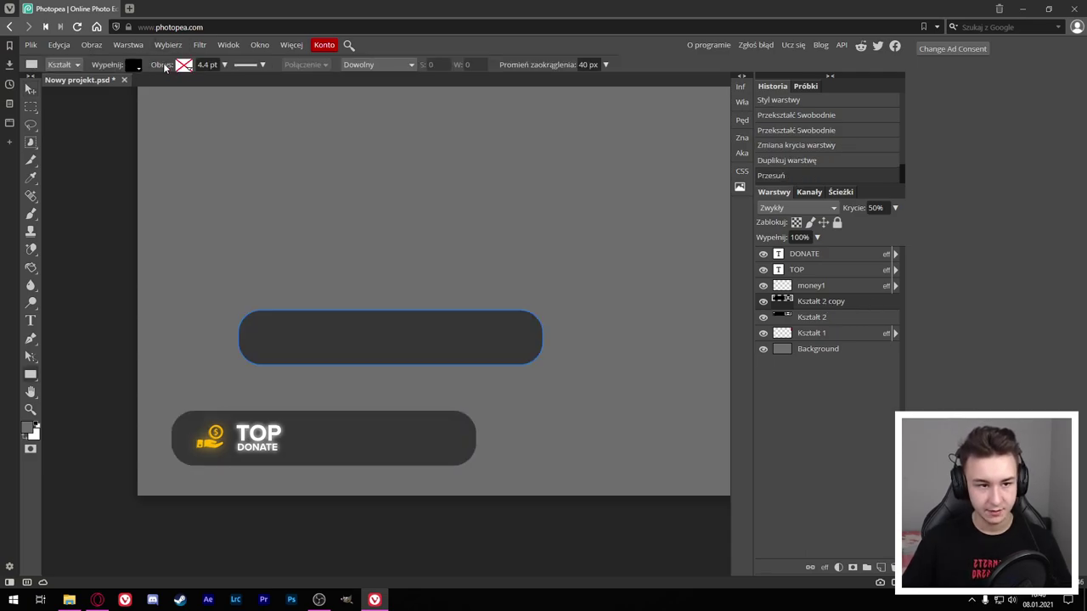
drag(206, 82, 526, 125)
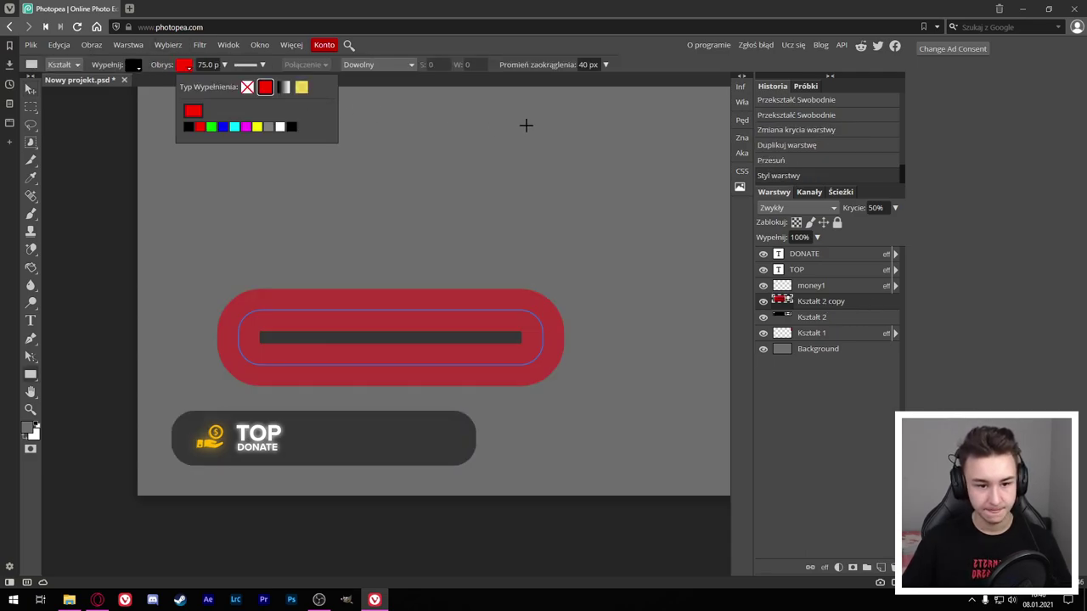
click(223, 64)
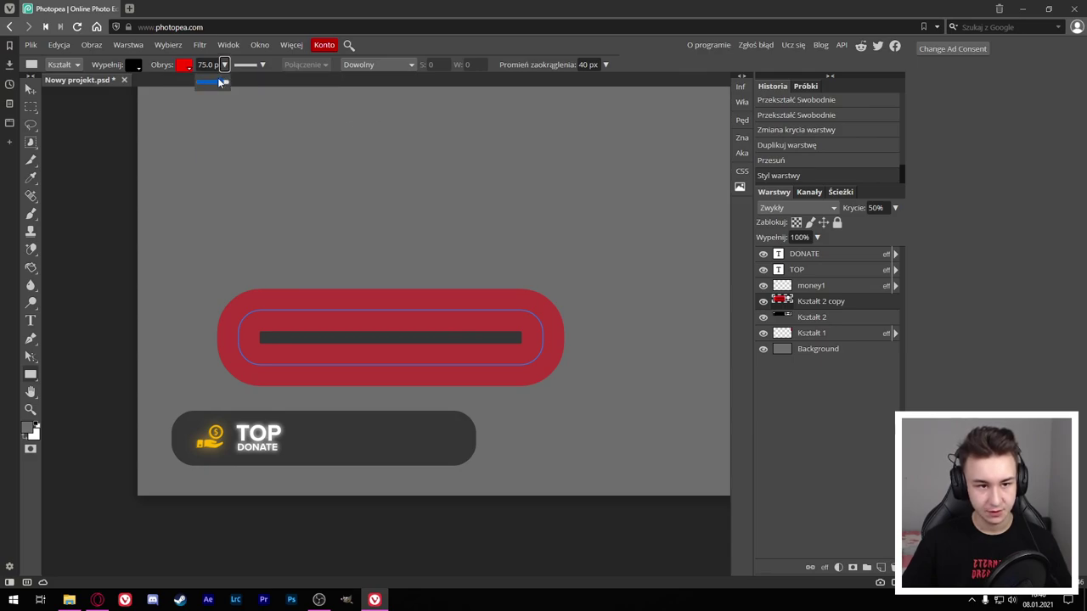
drag(225, 83, 205, 82)
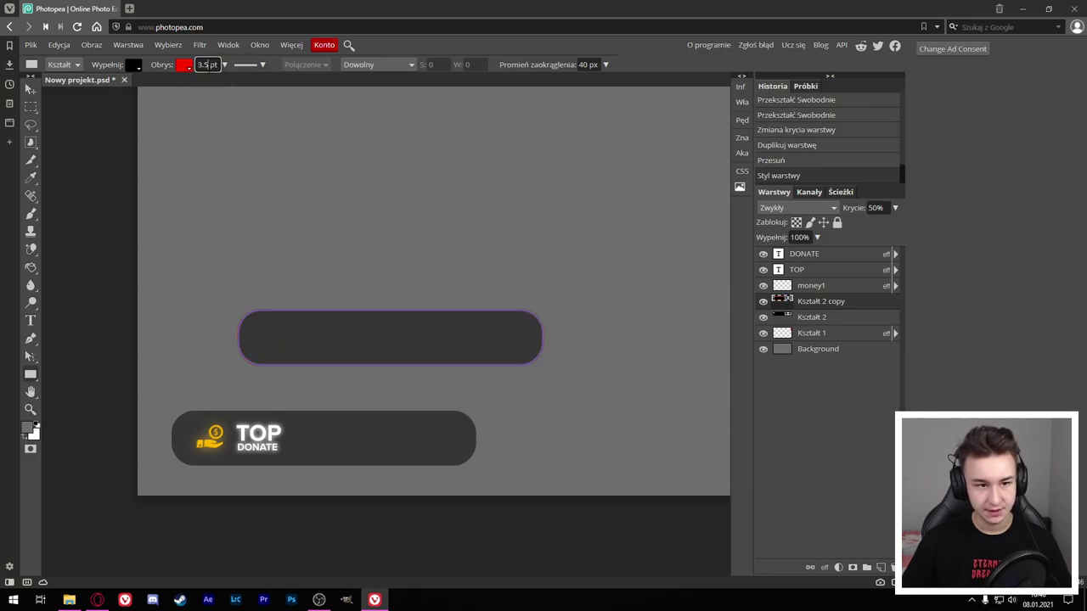
text(5)
click(184, 65)
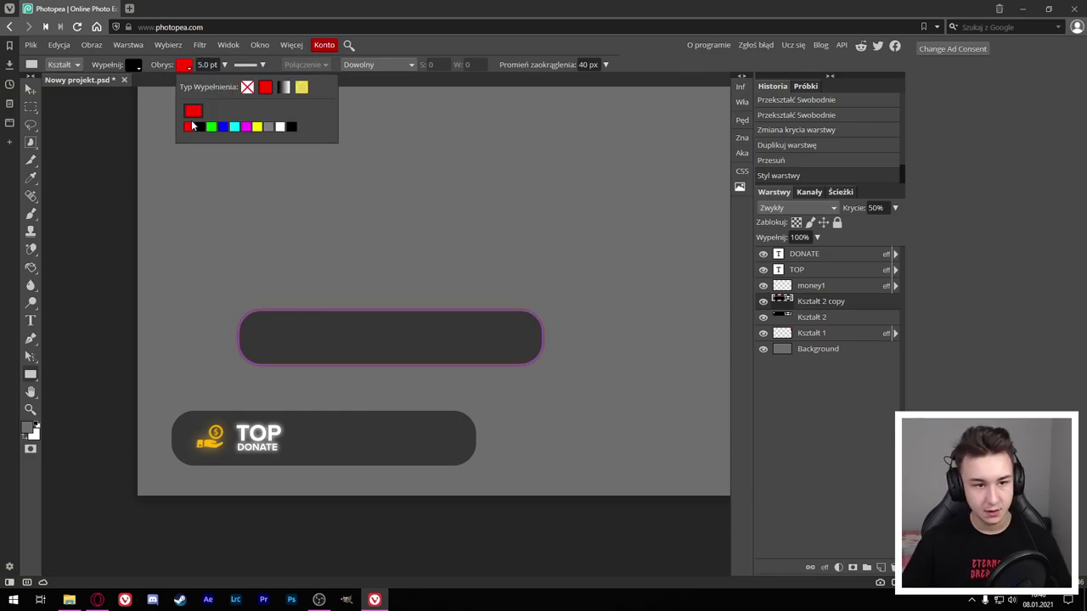
click(200, 127)
click(130, 68)
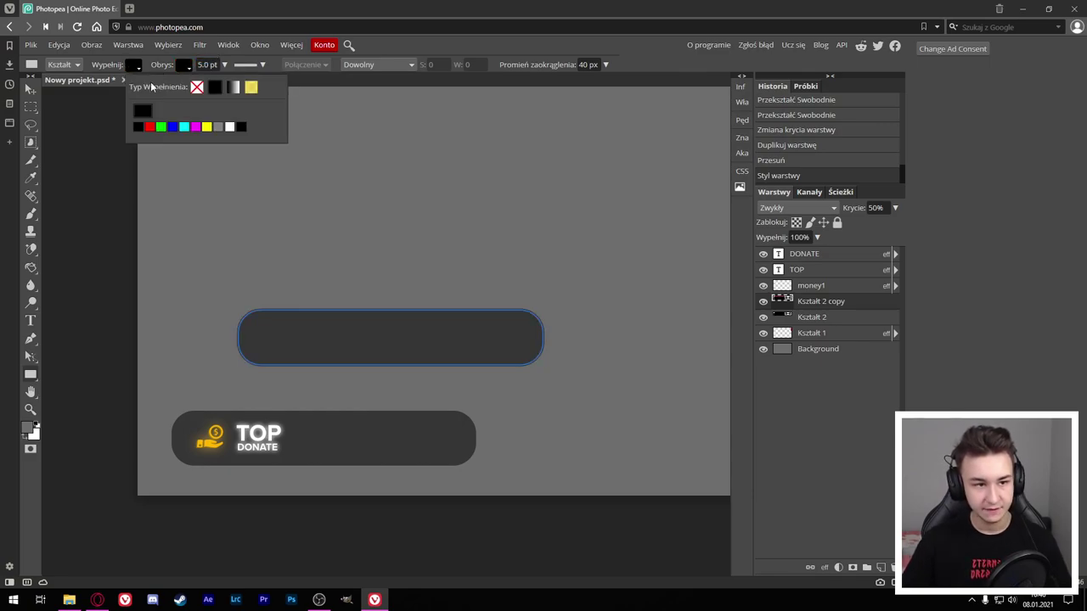
click(196, 87)
Step: Place the outline copy on the TOP DONATE button at 100% opacity, nudged up
key(v)
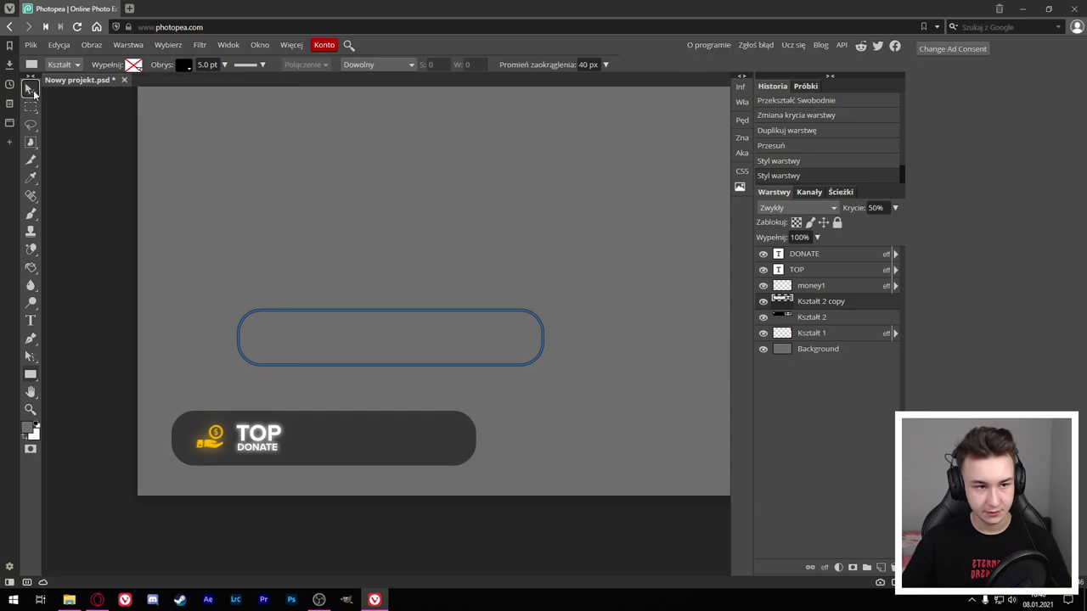
drag(239, 354, 174, 451)
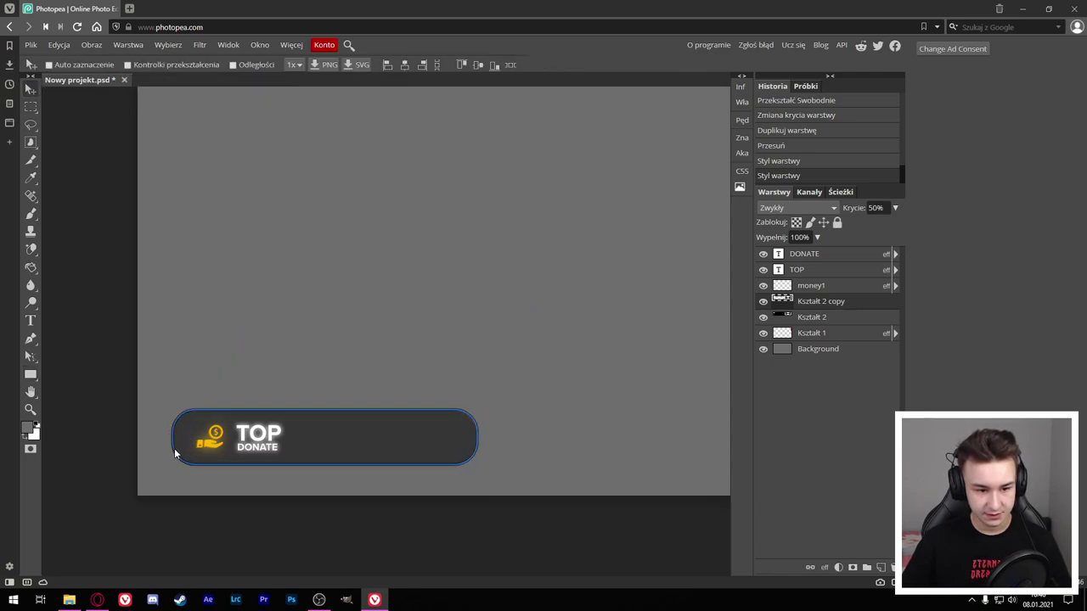
scroll(224, 474, up, 3)
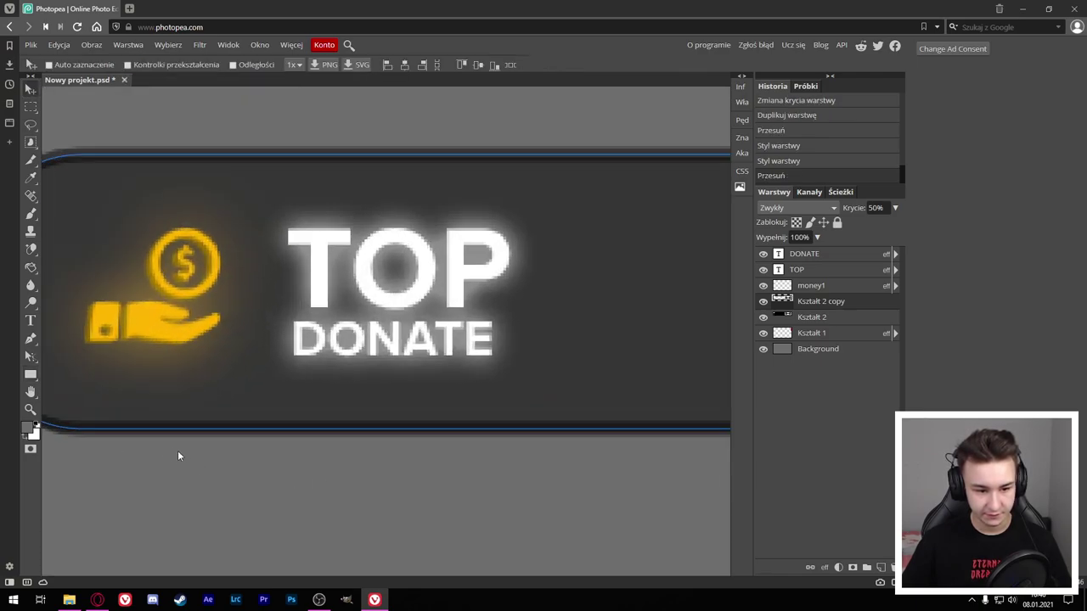
scroll(179, 453, down, 1)
click(807, 287)
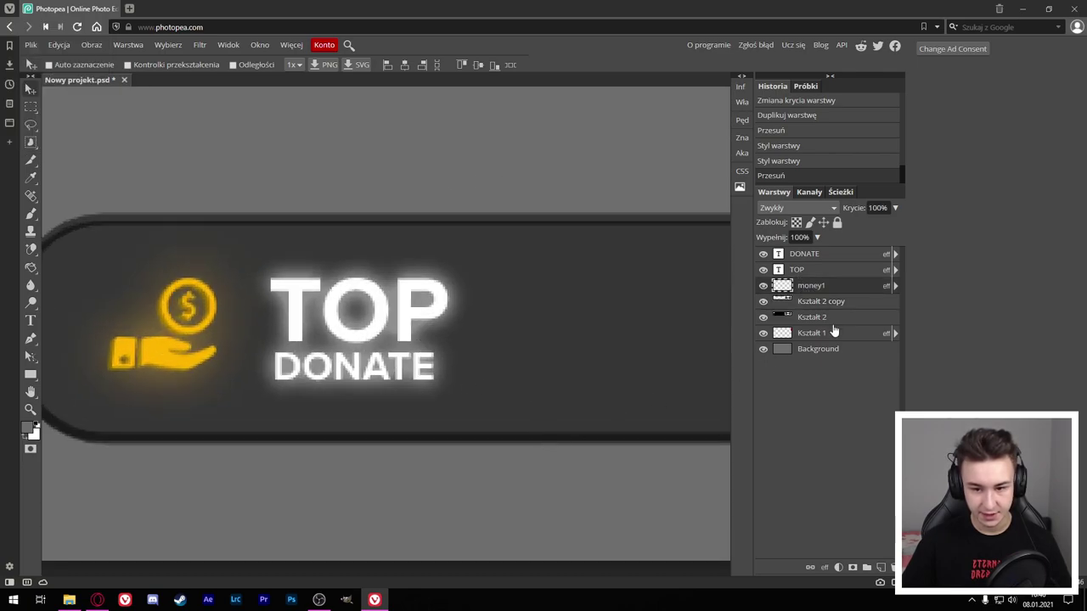
click(837, 307)
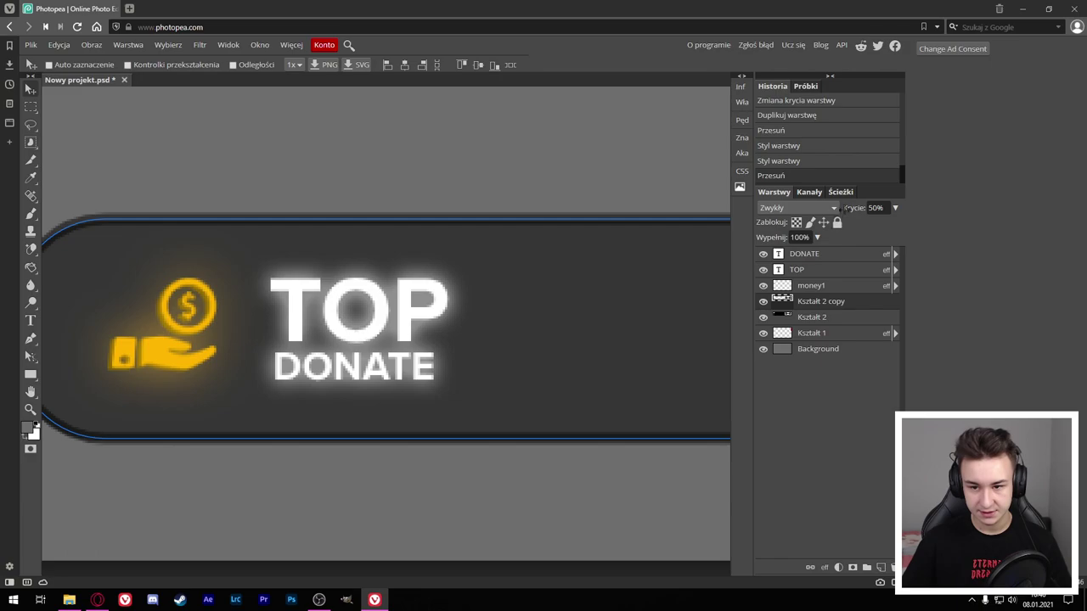
drag(849, 208, 1003, 214)
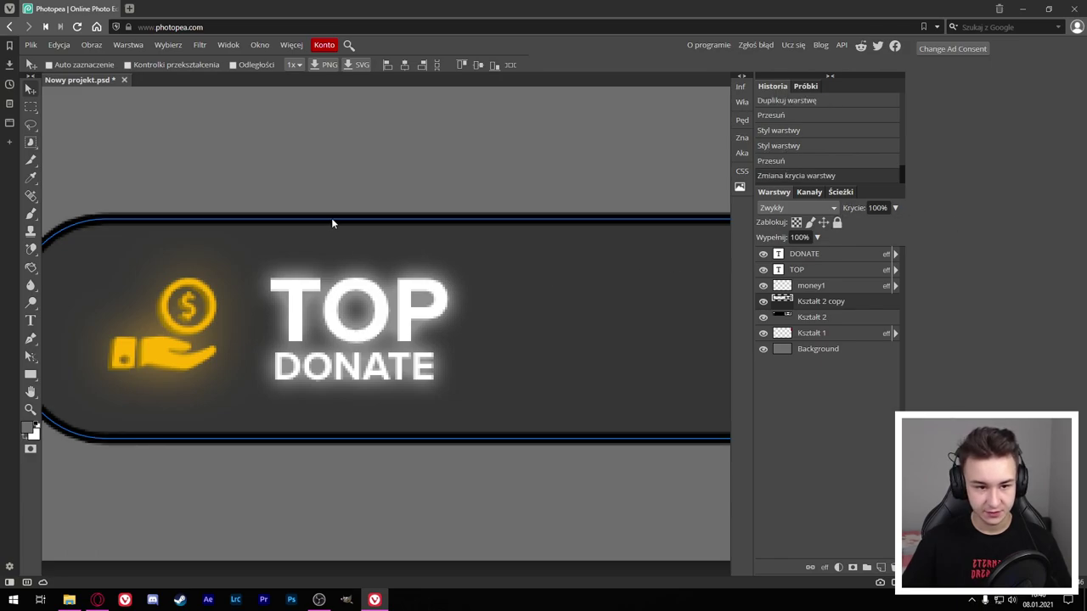
key(Up)
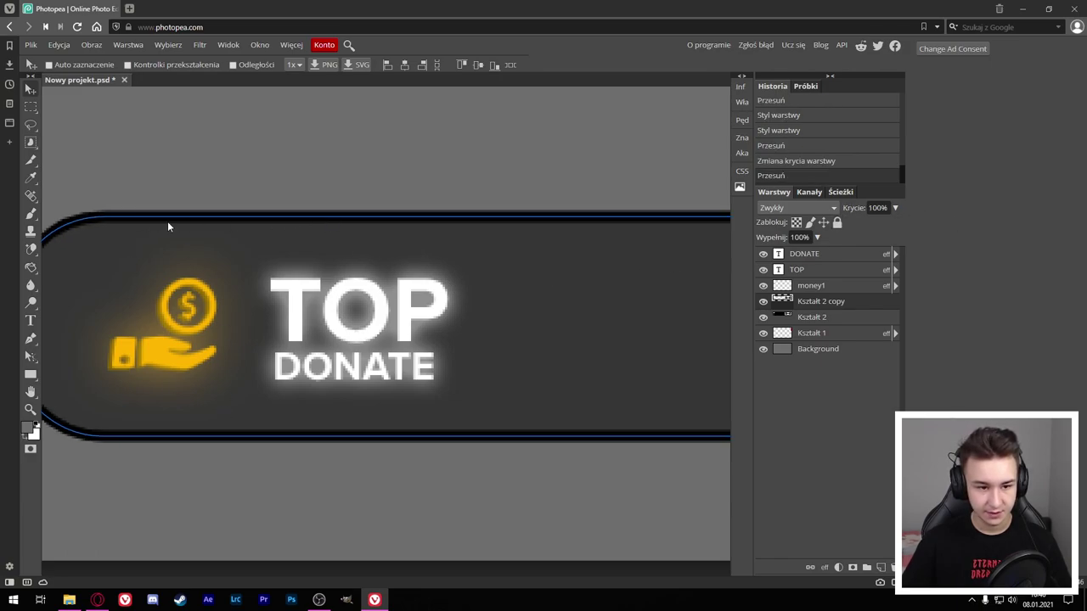
Step: Alt-drag the outline layer to create Kształt 2 copy 2
scroll(167, 226, up, 5)
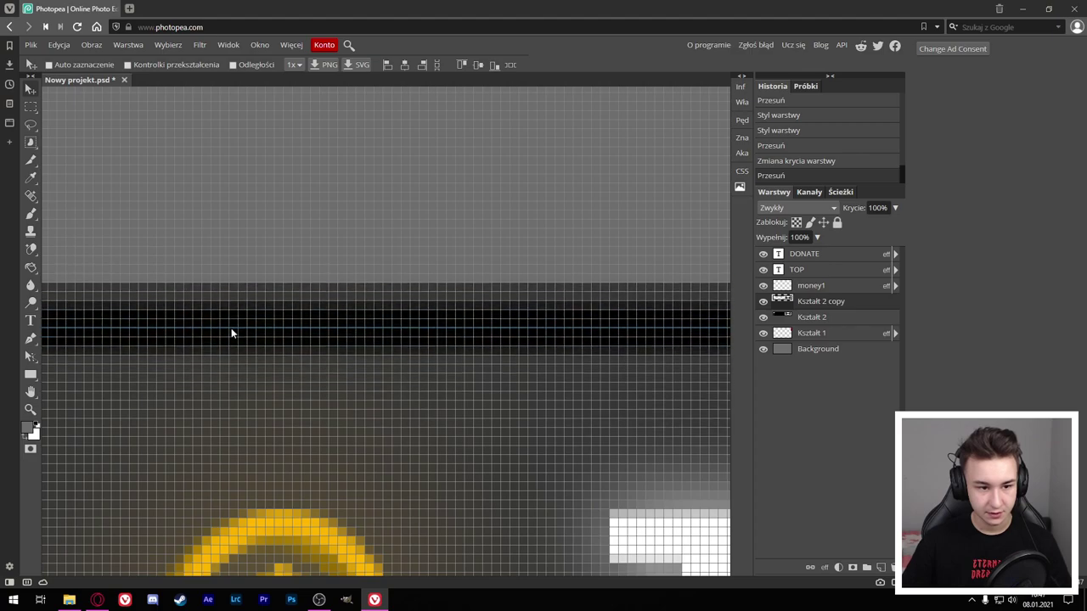
scroll(230, 310, down, 5)
scroll(230, 310, down, 3)
drag(458, 255, 218, 388)
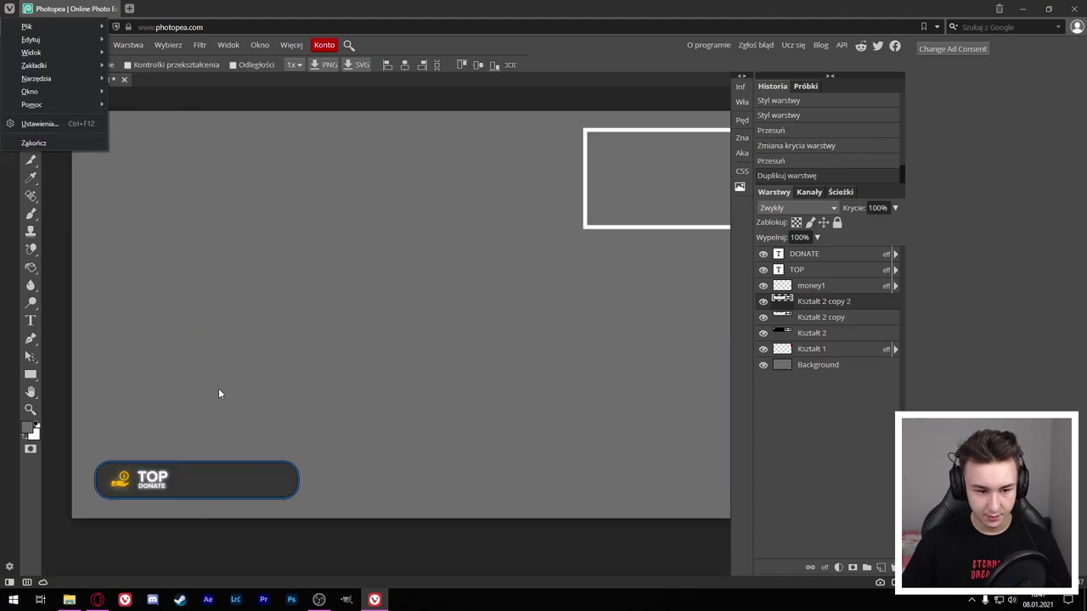
Step: Group the button's layers from Kształt 1 to Kształt 2 as TopDonate
click(818, 355)
key(alt)
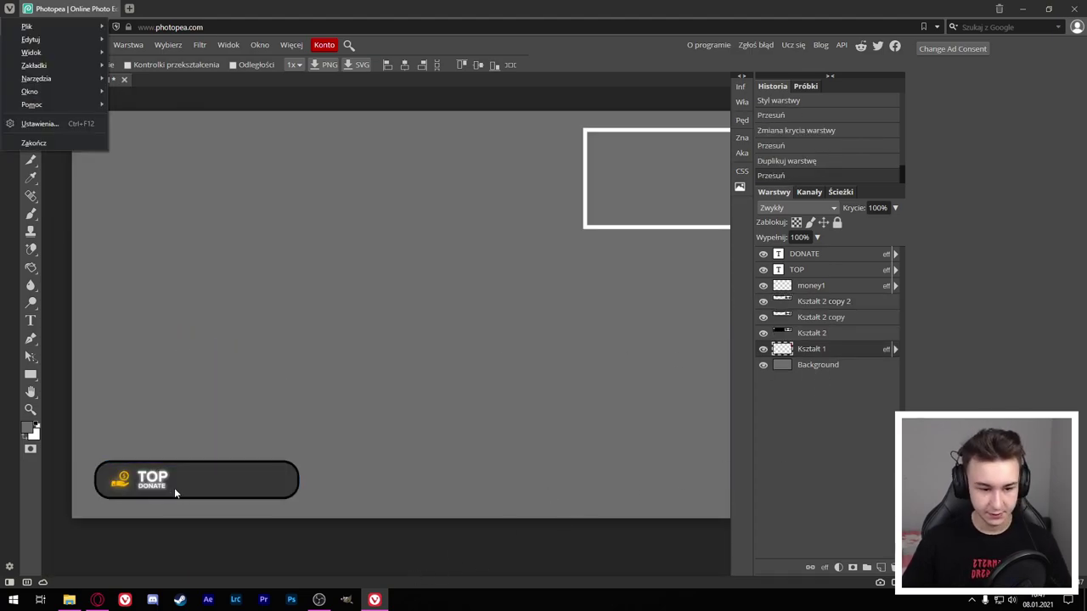
key(alt)
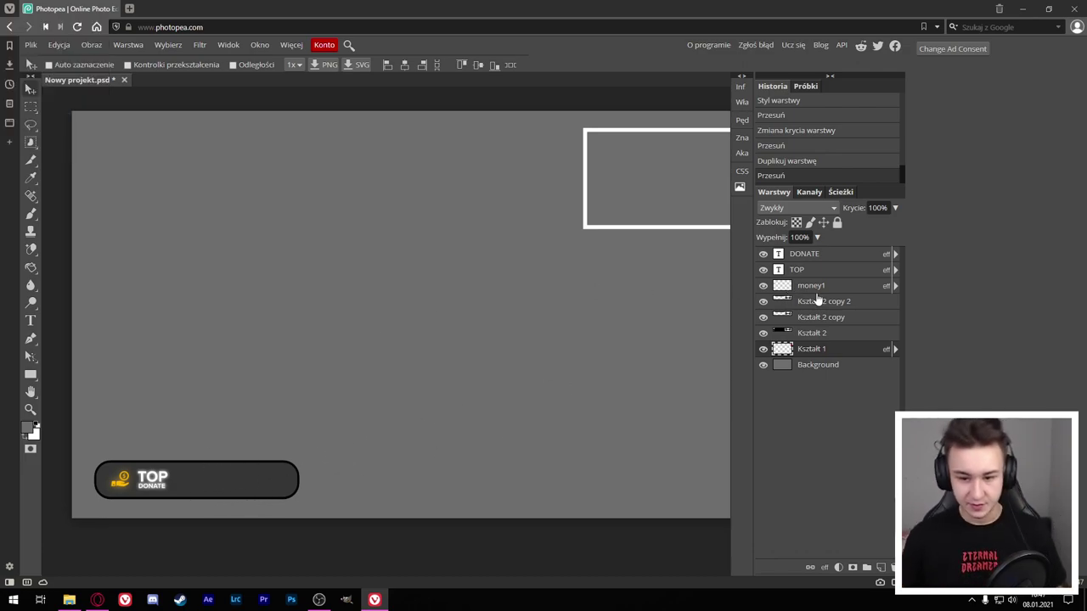
click(821, 332)
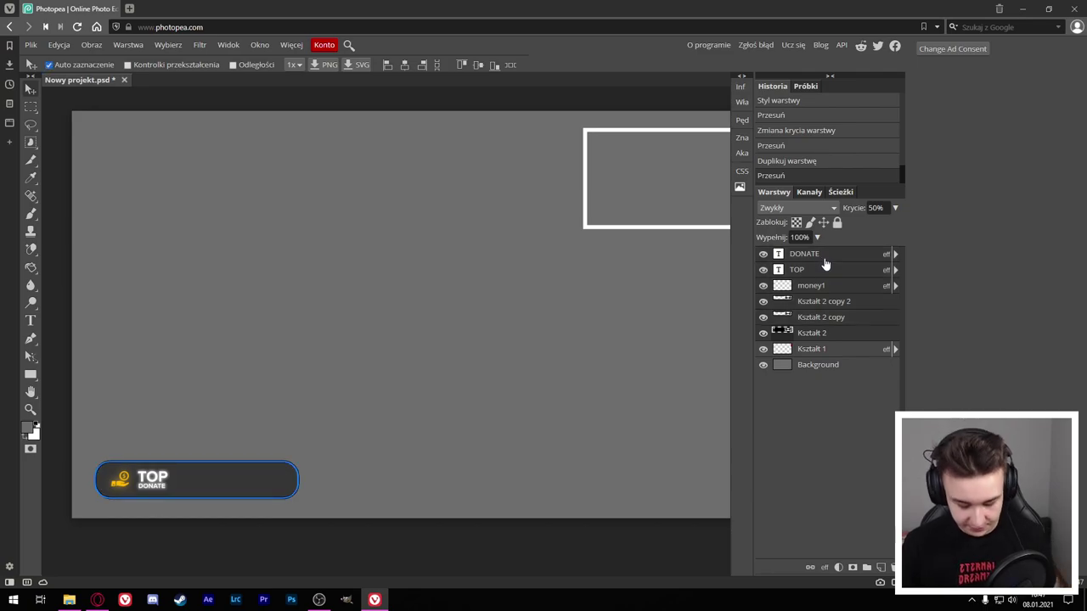
key(ctrl+g)
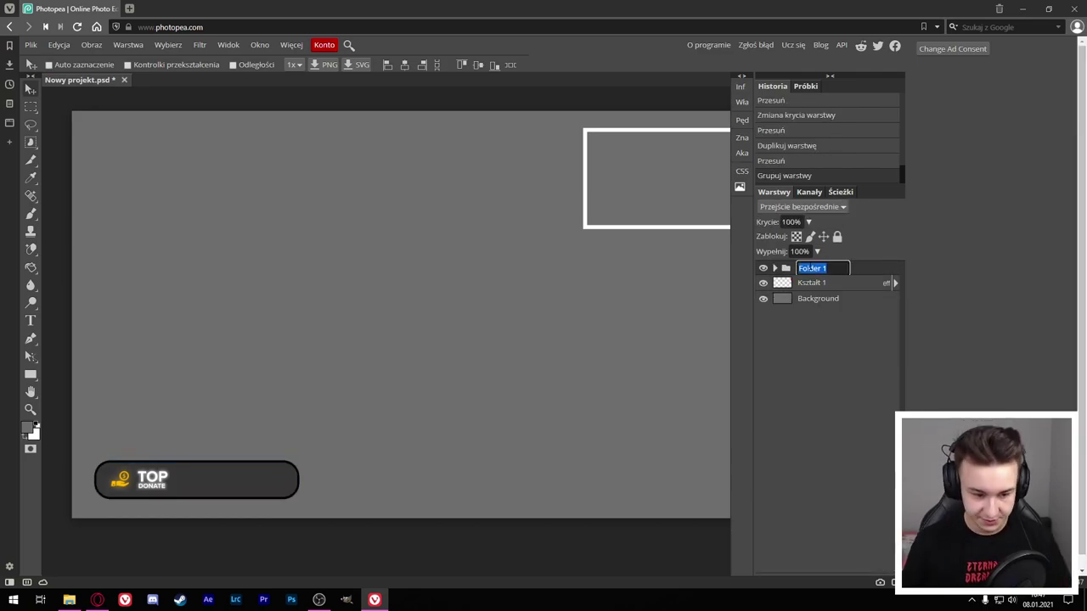
text(TopDonate)
key(Return)
Step: Duplicate the TopDonate group and move the copy to the bottom-right corner
key(ctrl+j)
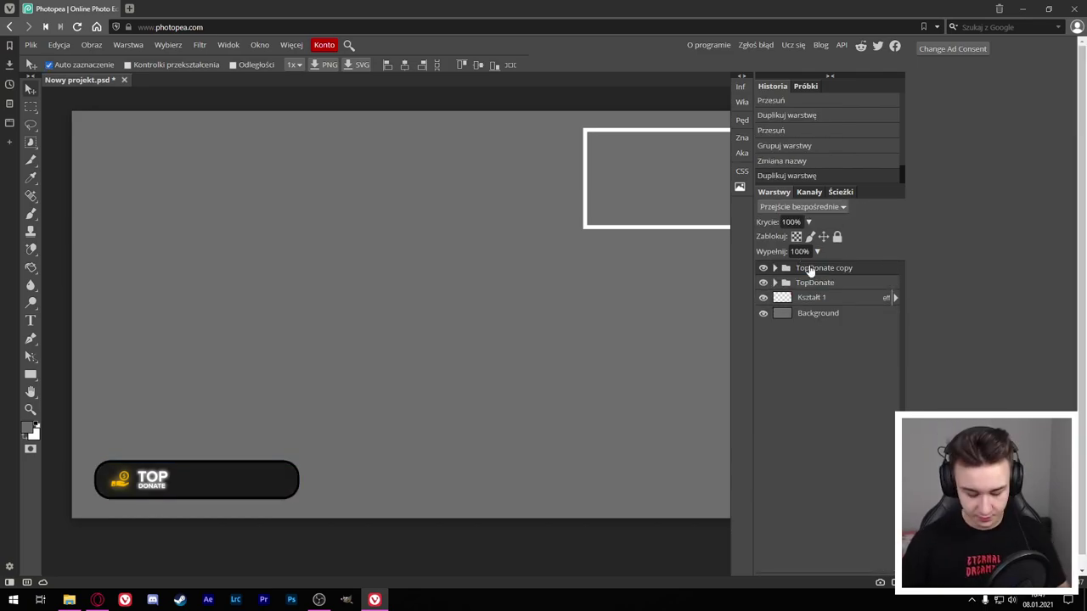
key(ctrl+t)
mouse_move(256, 460)
mouse_down()
mouse_move(586, 465)
mouse_move(616, 453)
mouse_up()
key(ctrl+minus)
drag(495, 473, 606, 471)
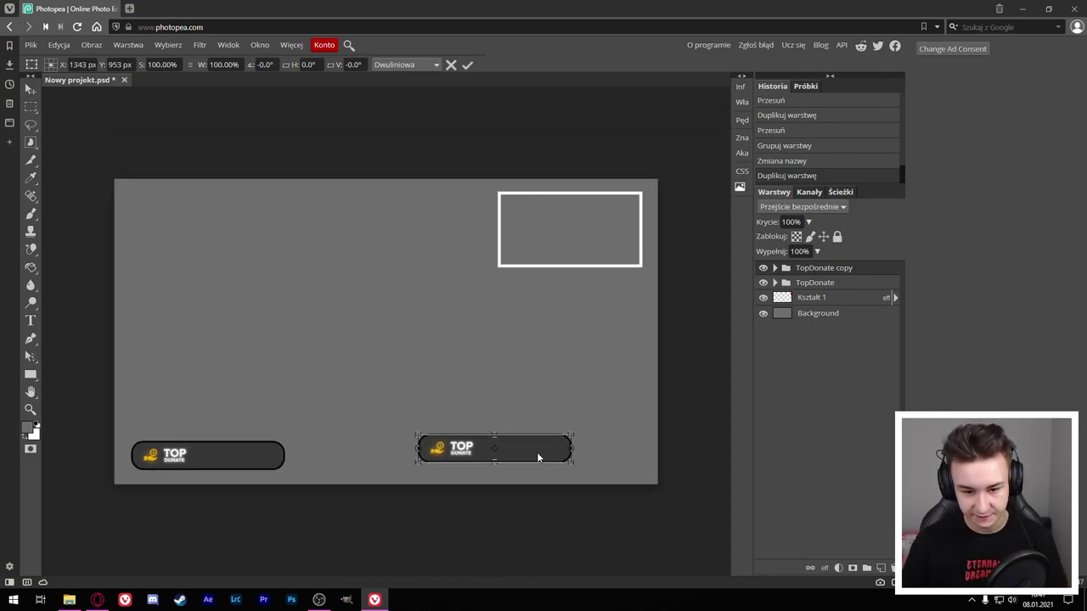
click(467, 64)
mouse_move(257, 449)
mouse_down()
mouse_move(608, 463)
mouse_move(230, 461)
mouse_up()
click(467, 66)
Step: Rename the duplicated group LastDonate
scroll(512, 403, up, 6)
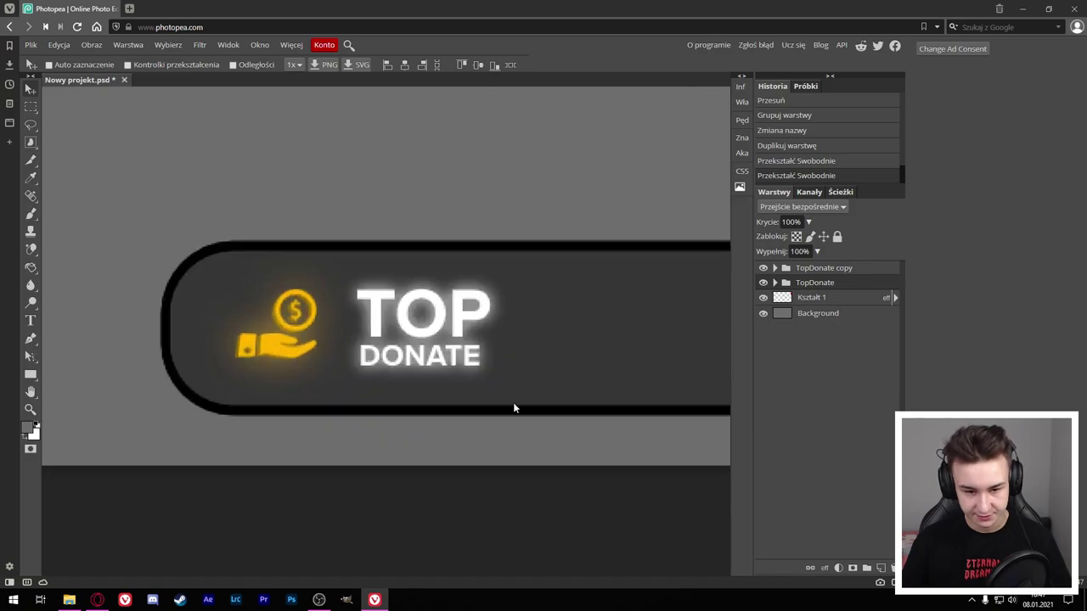
key(alt)
key(Escape)
click(814, 270)
text(LastDonate)
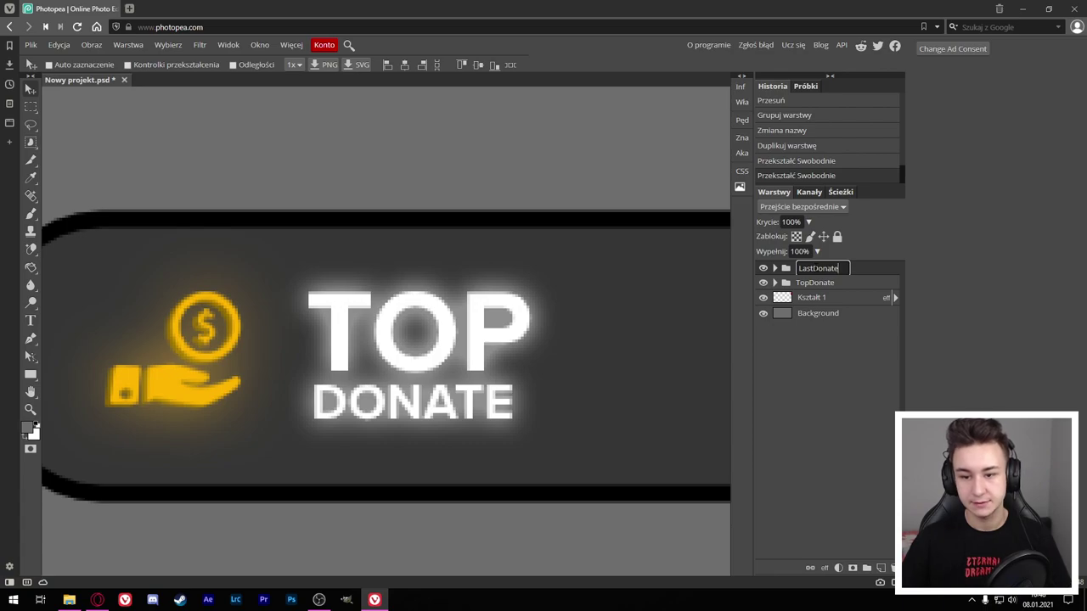
key(Return)
Step: Change the LastDonate copy's TOP text to LAST and nudge it slightly left
click(775, 267)
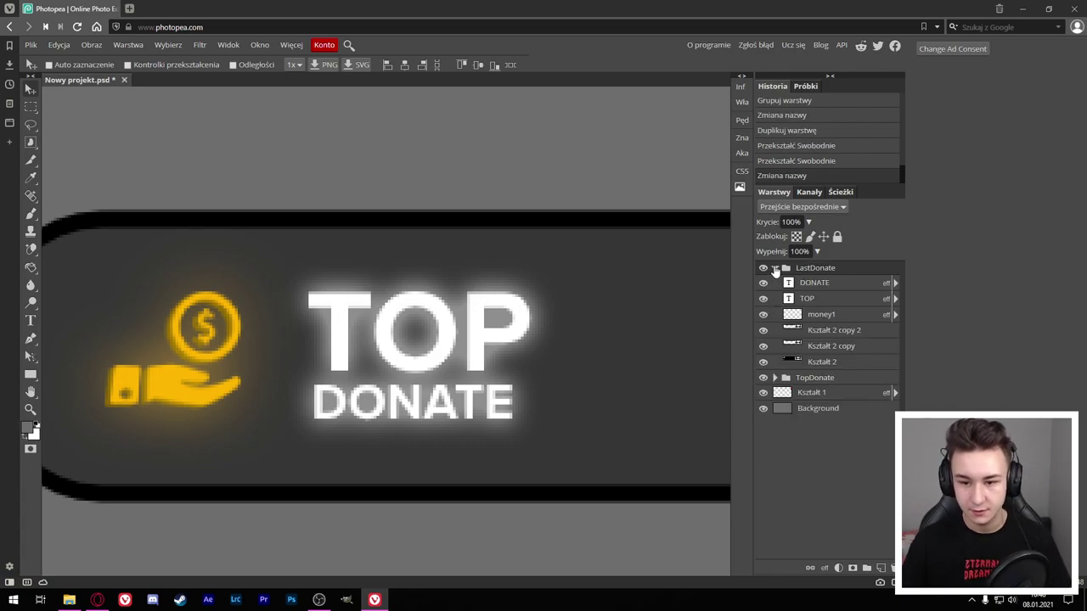
double_click(397, 344)
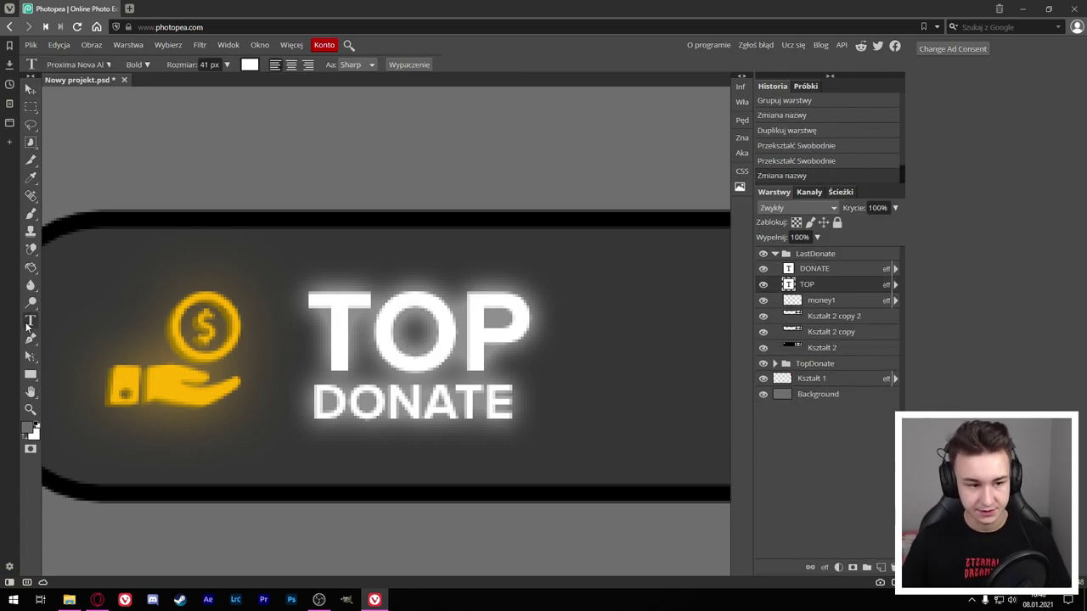
double_click(387, 334)
text(LAST)
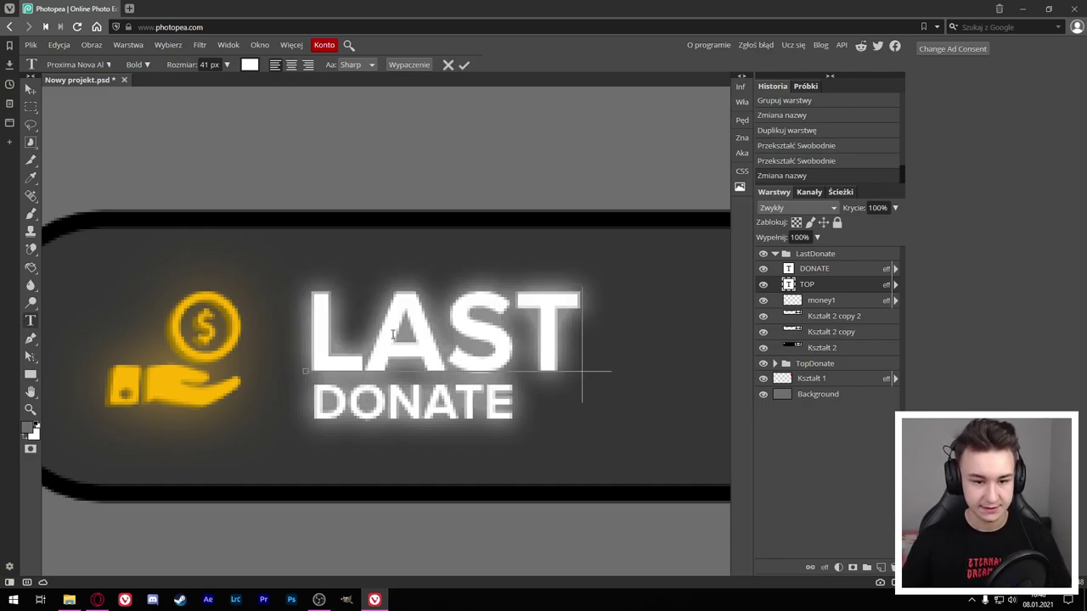
key(Escape)
drag(380, 348, 376, 348)
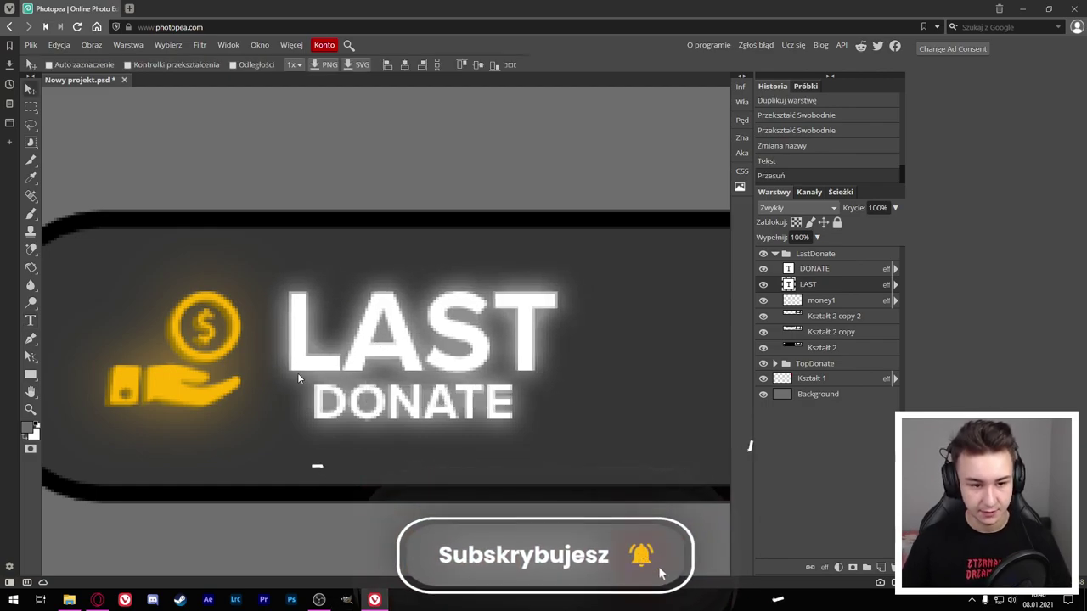
key(ctrl+0)
Step: Search the web for 'cash png icon' and browse the image results
click(129, 7)
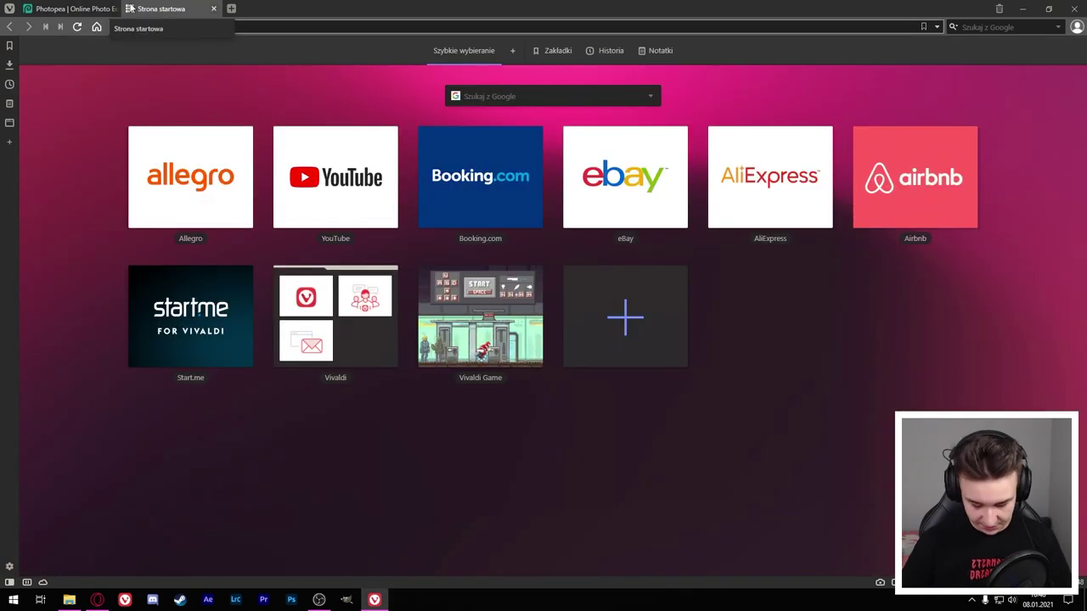
text(cash png icon)
key(Return)
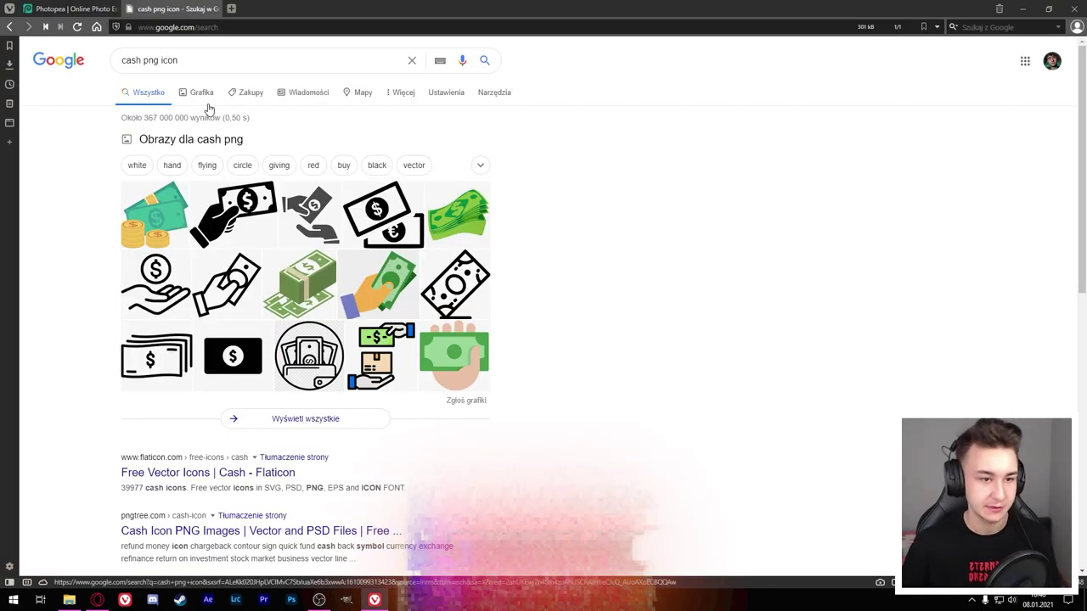
click(200, 90)
scroll(228, 297, down, 1)
scroll(228, 298, down, 2)
Step: Save the coins-with-dollar icon to the desktop as money2
click(81, 251)
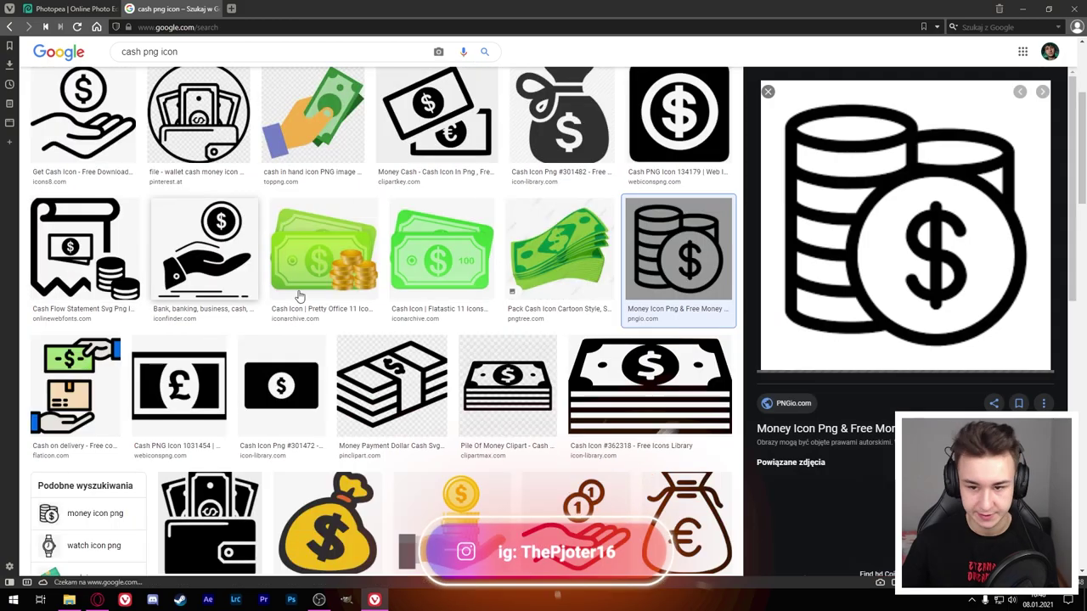
right_click(837, 218)
click(874, 453)
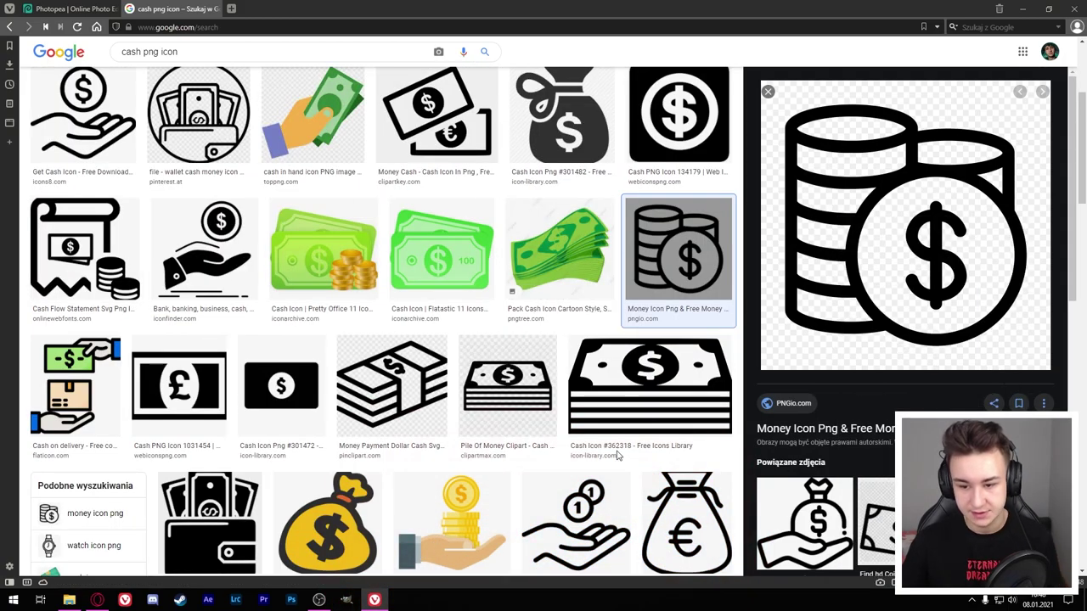
text(money2)
key(Return)
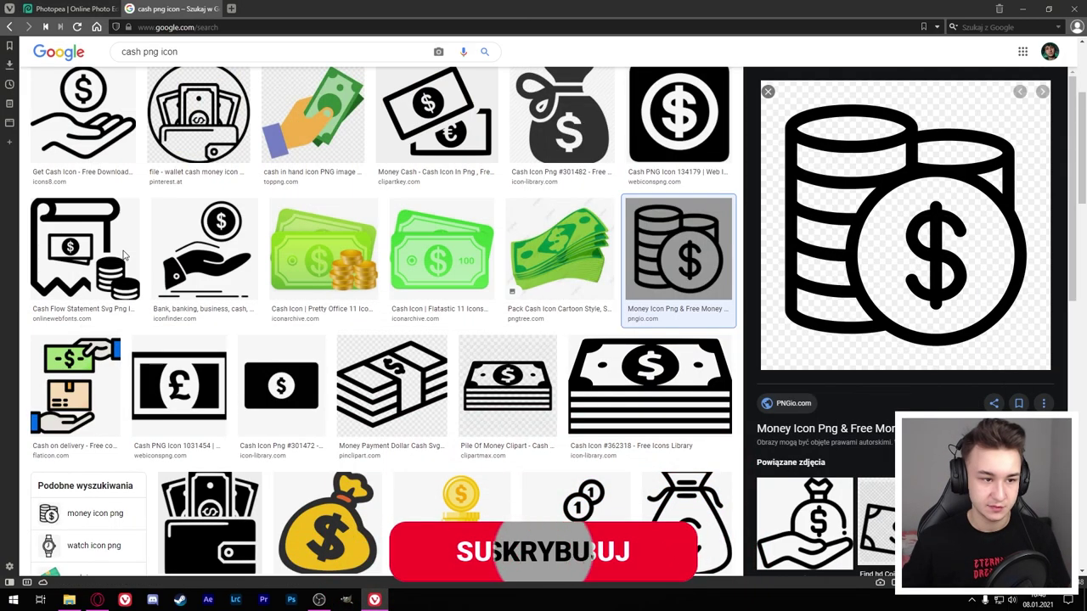
click(374, 599)
Step: Place the money2 coins icon, scaled down, onto the LAST button
drag(371, 596, 371, 212)
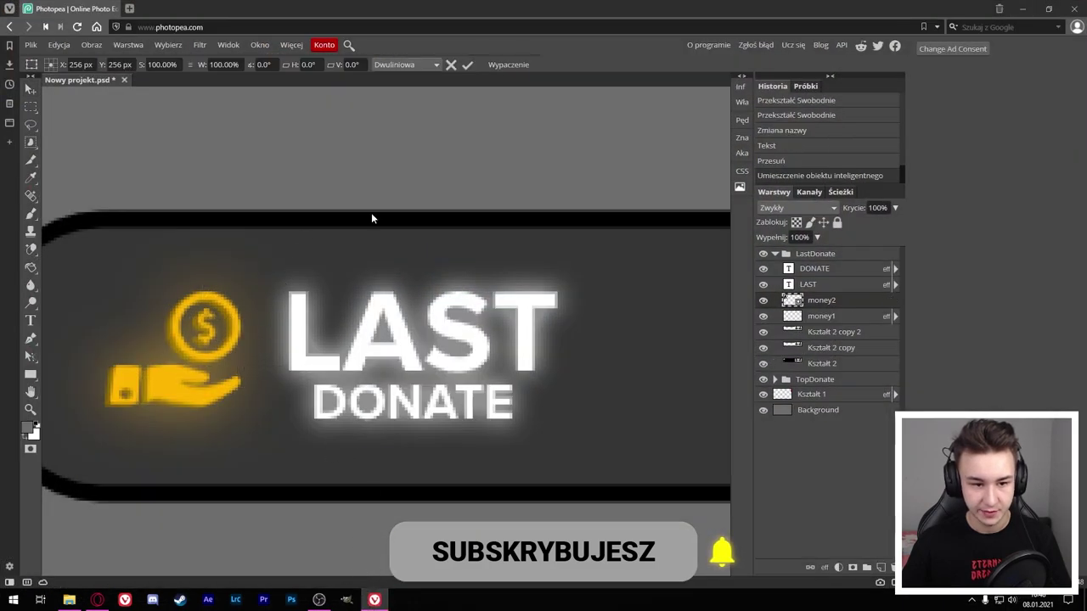
scroll(371, 212, down, 5)
drag(321, 305, 428, 350)
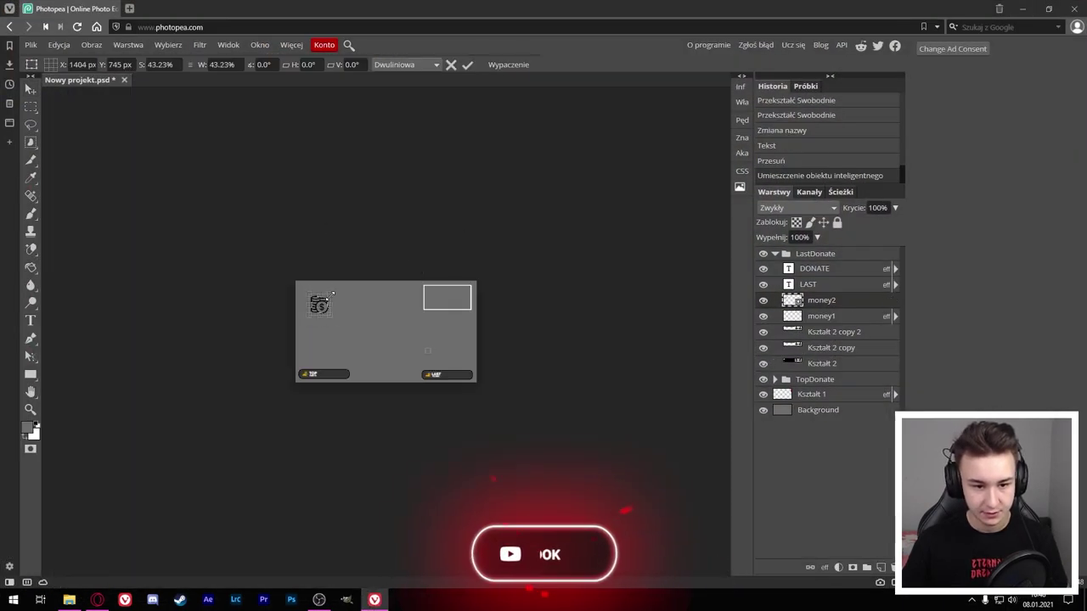
key(ctrl+z)
drag(328, 310, 439, 343)
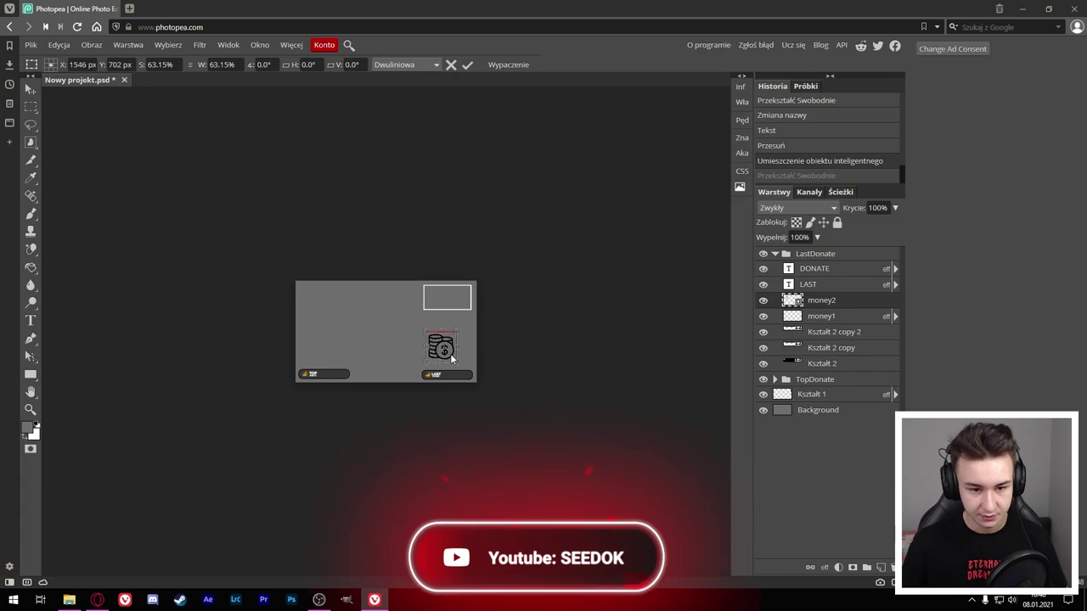
click(467, 64)
alt+scroll(388, 552, up, 5)
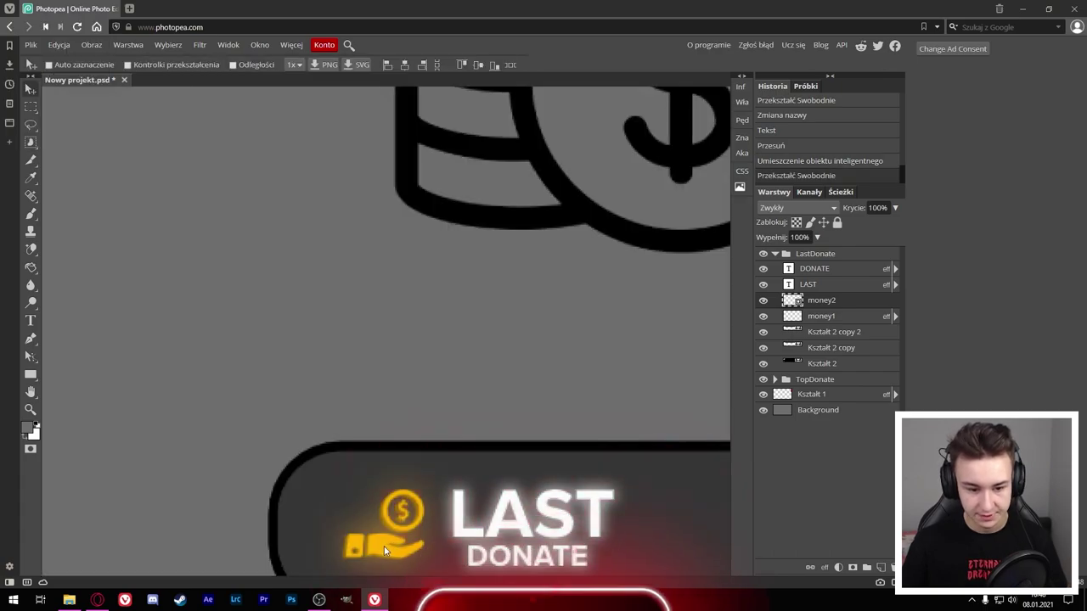
Step: Copy TopDonate money1's glow style, then delete LastDonate's old money1 icon
right_click(854, 301)
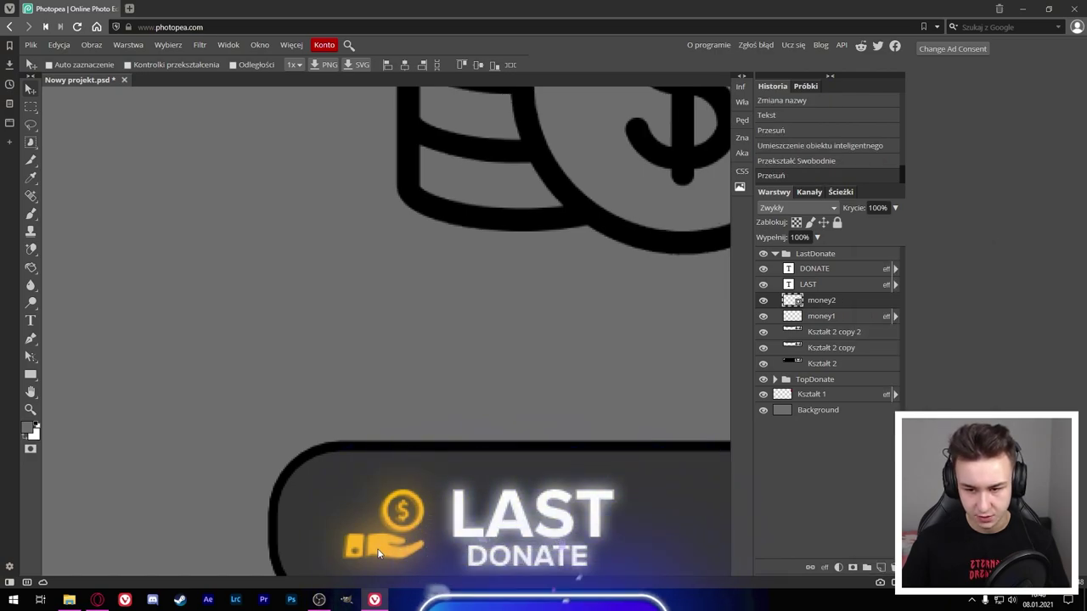
click(775, 379)
right_click(834, 431)
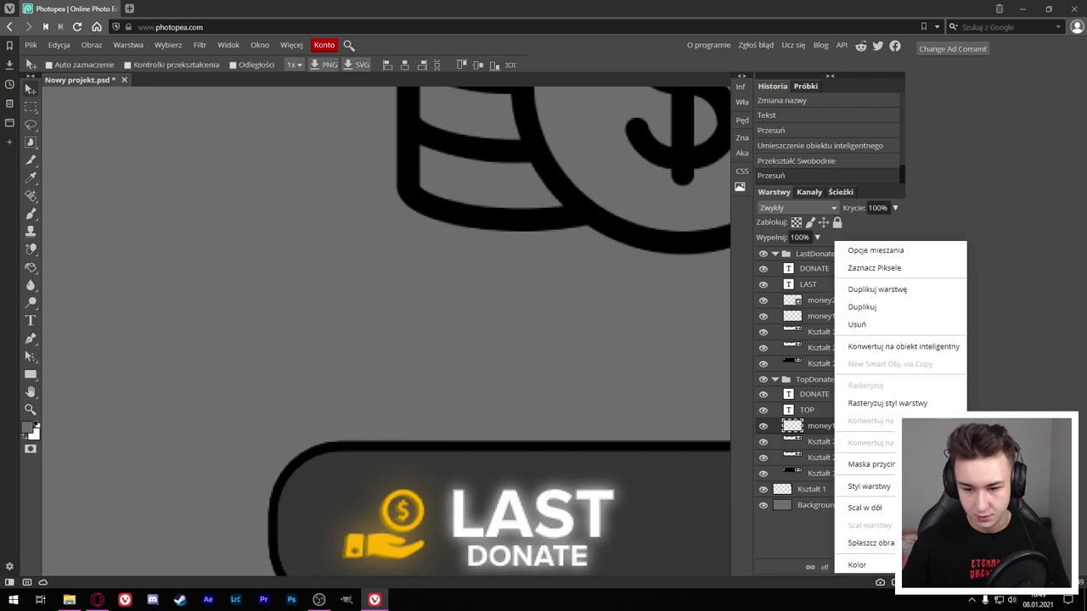
click(868, 365)
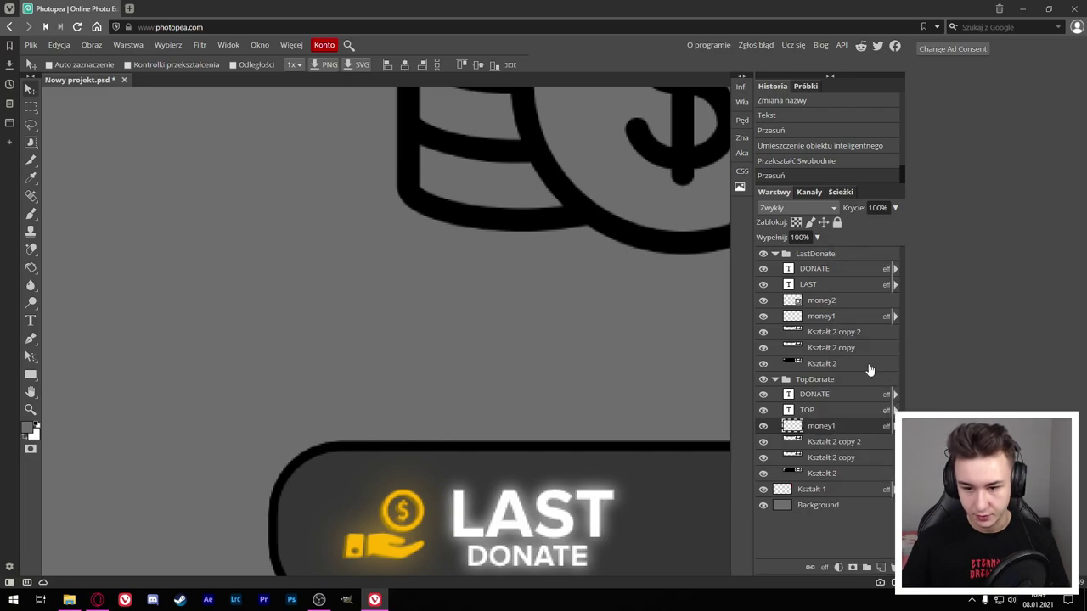
click(841, 304)
click(844, 316)
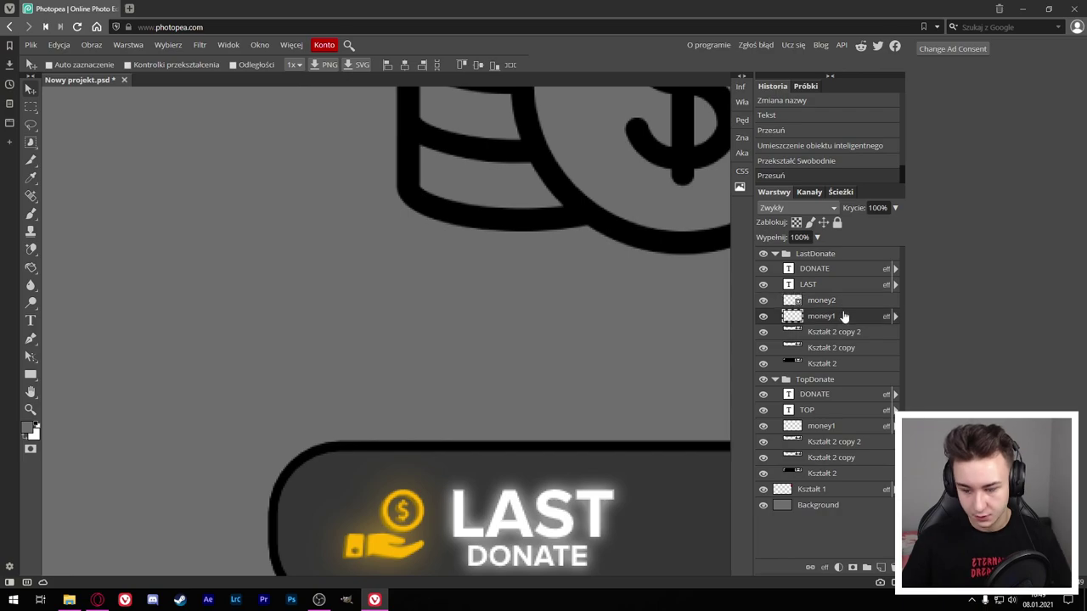
key(Delete)
Step: Paste the yellow glow style onto money2 and shrink it into the LAST DONATE bar
right_click(838, 303)
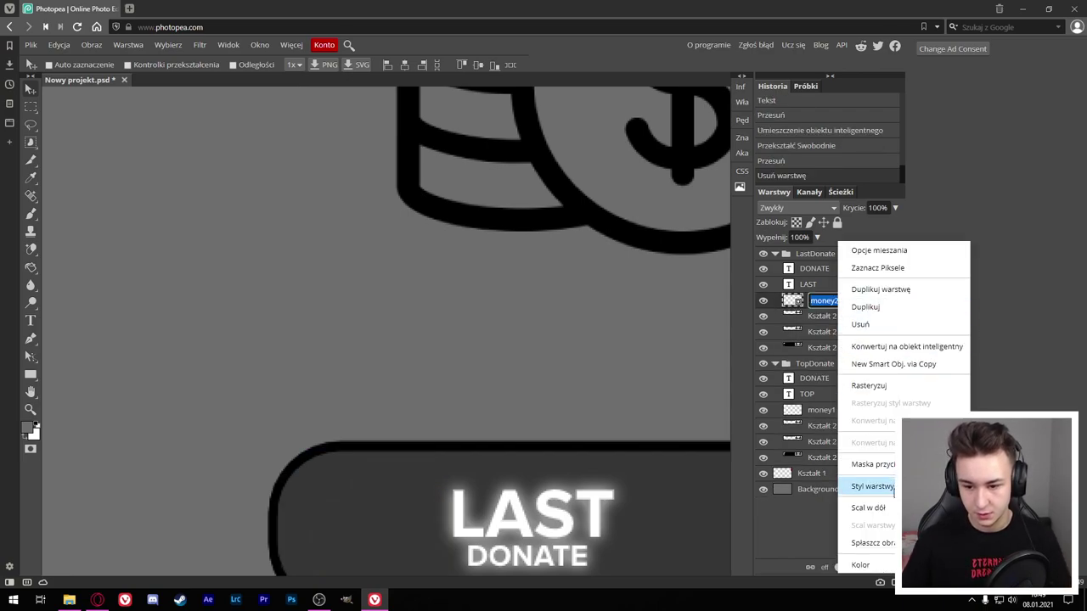
click(862, 485)
scroll(531, 358, down, 3)
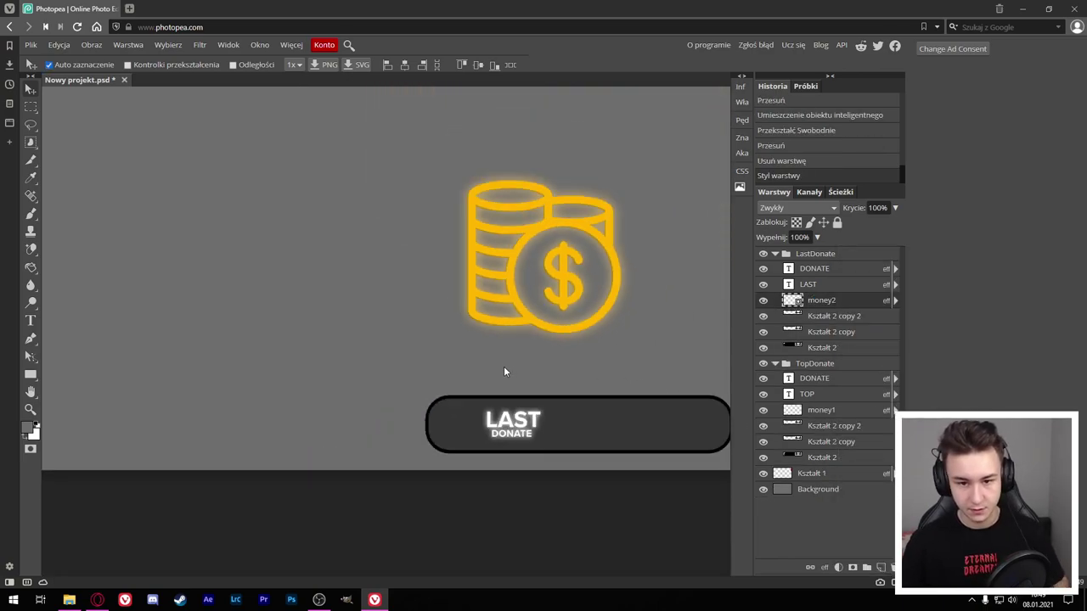
key(ctrl+t)
mouse_move(635, 163)
mouse_down()
mouse_move(565, 240)
mouse_move(475, 433)
mouse_up()
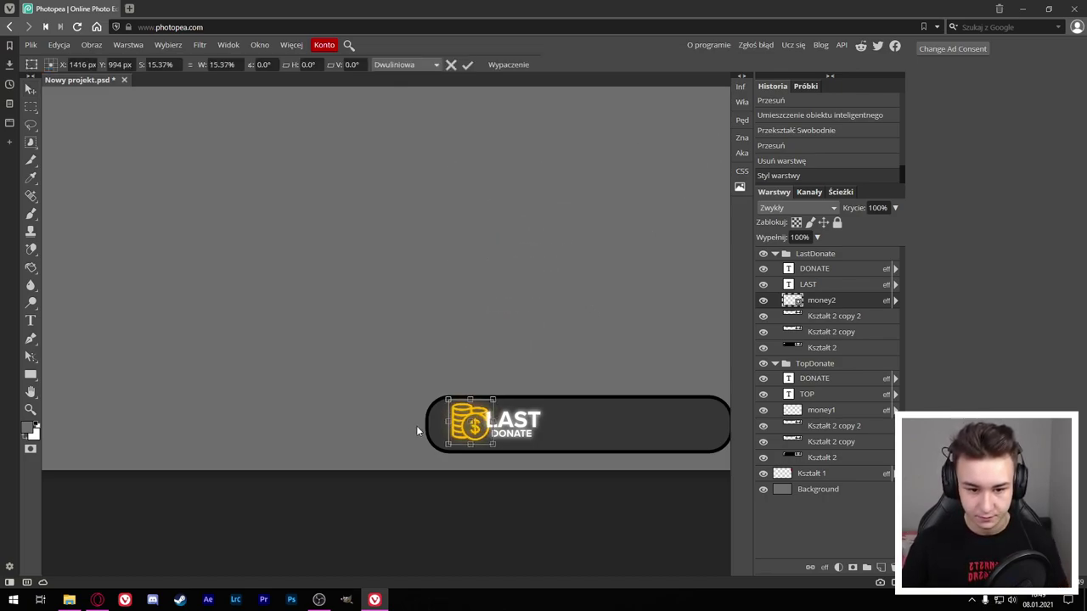
scroll(416, 426, up, 2)
scroll(645, 434, up, 1)
mouse_move(660, 303)
mouse_down()
mouse_move(601, 351)
mouse_move(614, 336)
mouse_up()
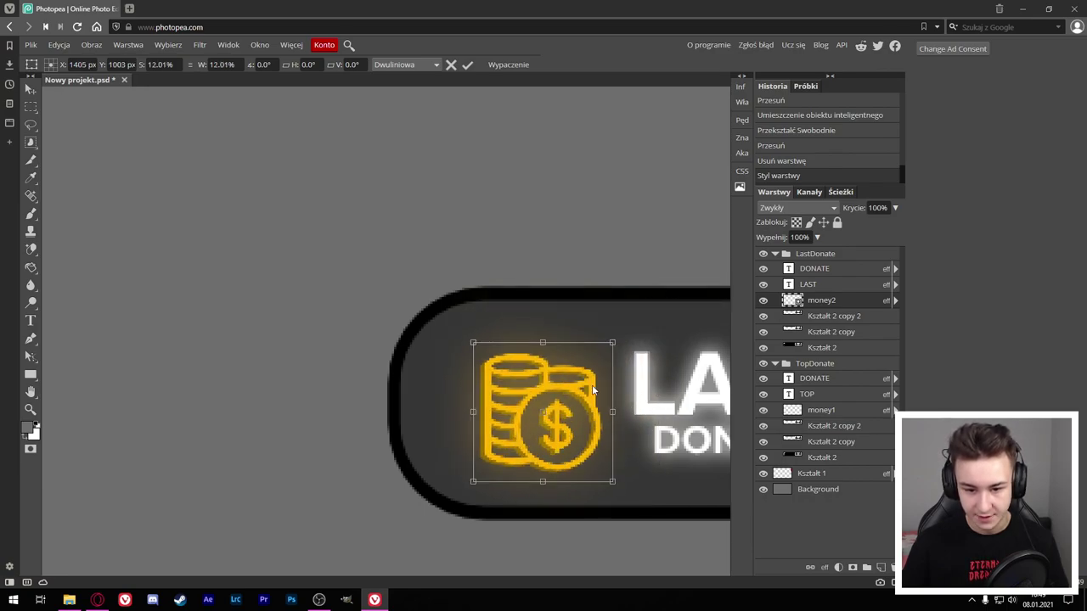
drag(584, 393, 574, 398)
click(467, 64)
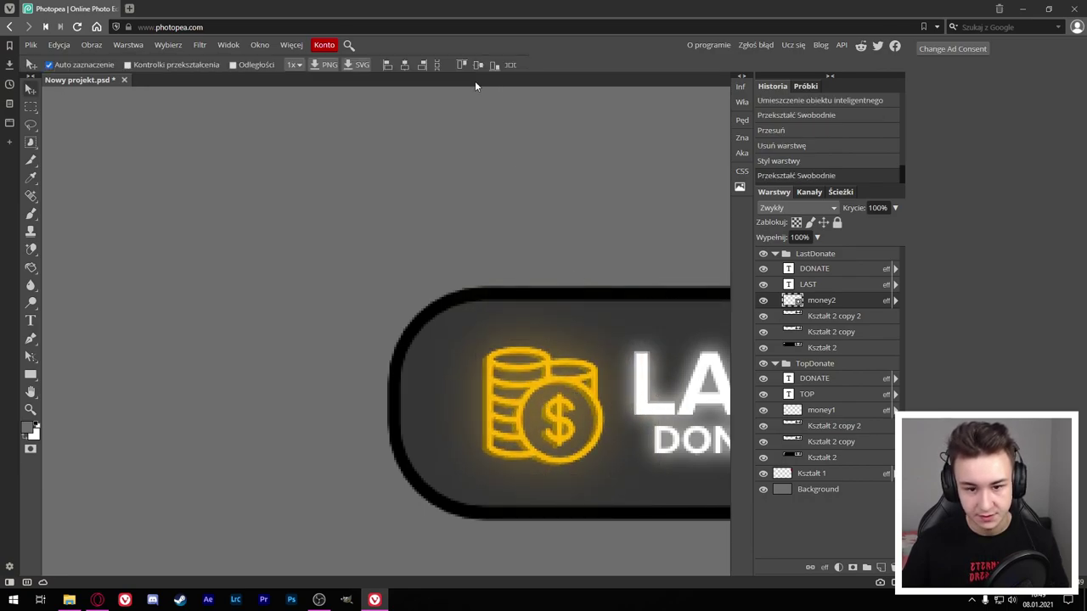
Step: Make the coin icon slightly smaller once more
scroll(582, 373, down, 3)
scroll(574, 386, down, 2)
key(alt)
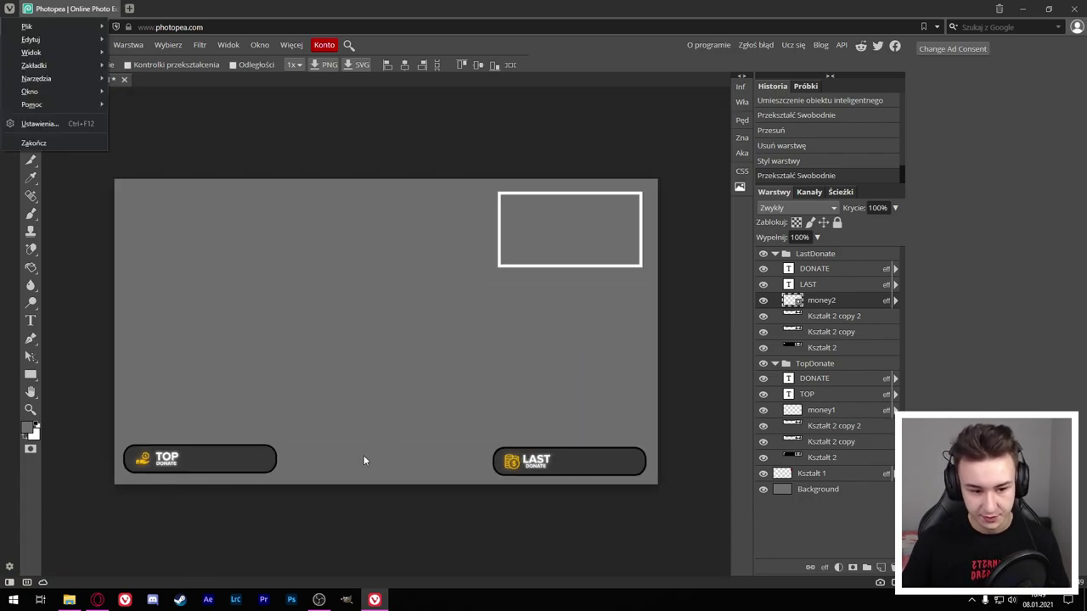
key(Escape)
click(522, 467)
scroll(513, 463, up, 8)
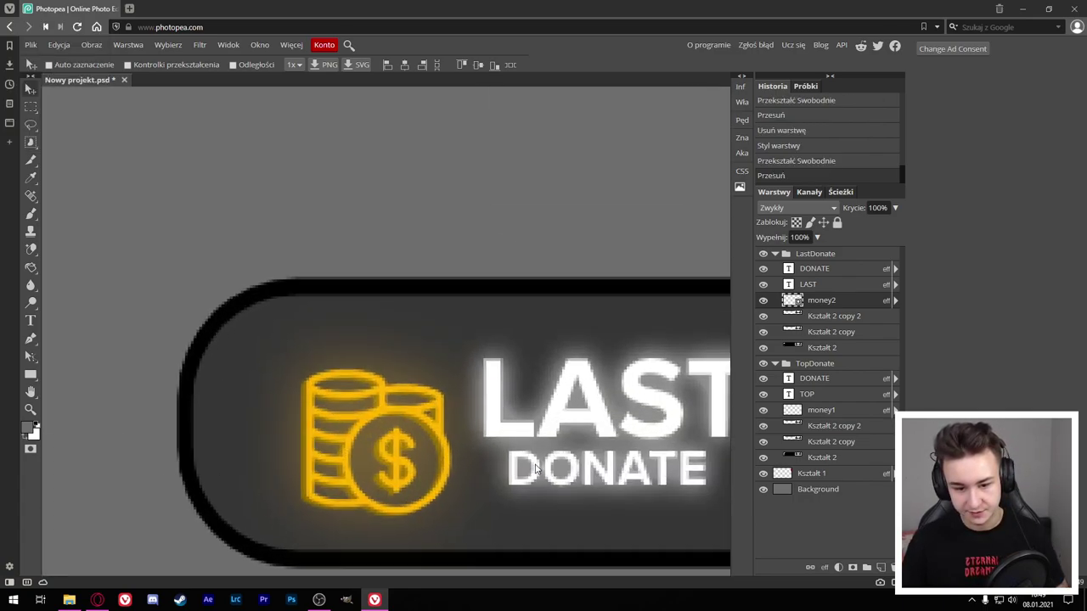
key(ctrl+t)
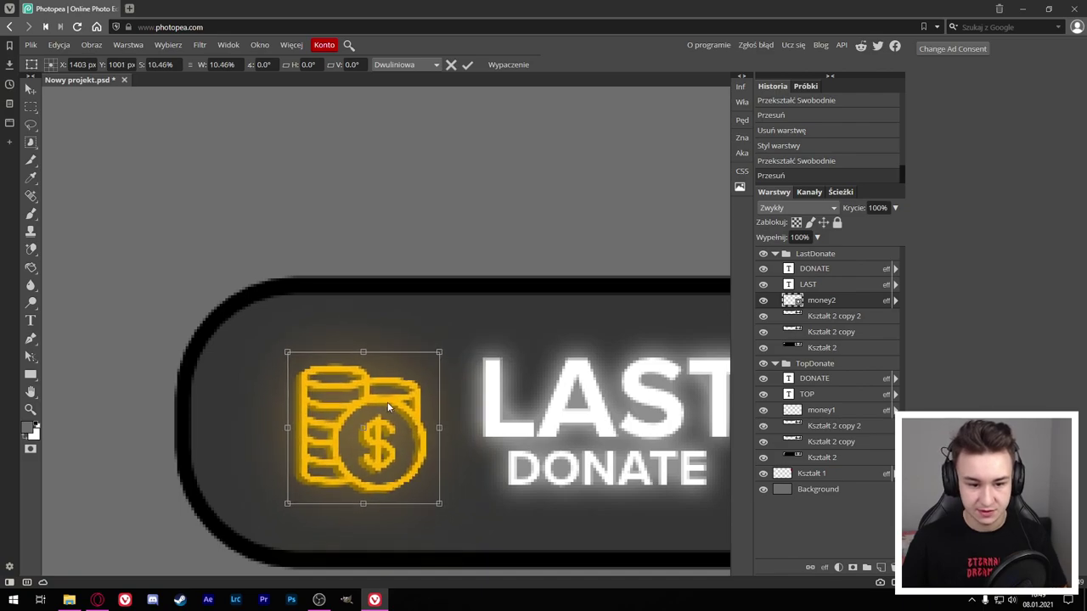
drag(388, 402, 383, 398)
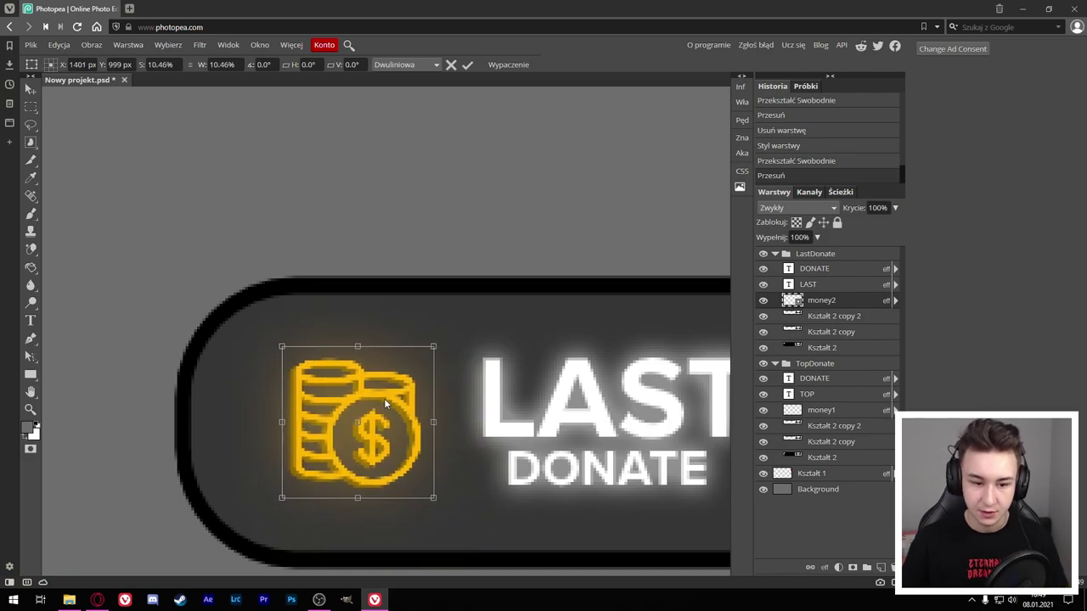
click(468, 66)
Step: Collapse both button groups, duplicate LastDonate and drag the copy toward the top-left
key(ctrl+alt+0)
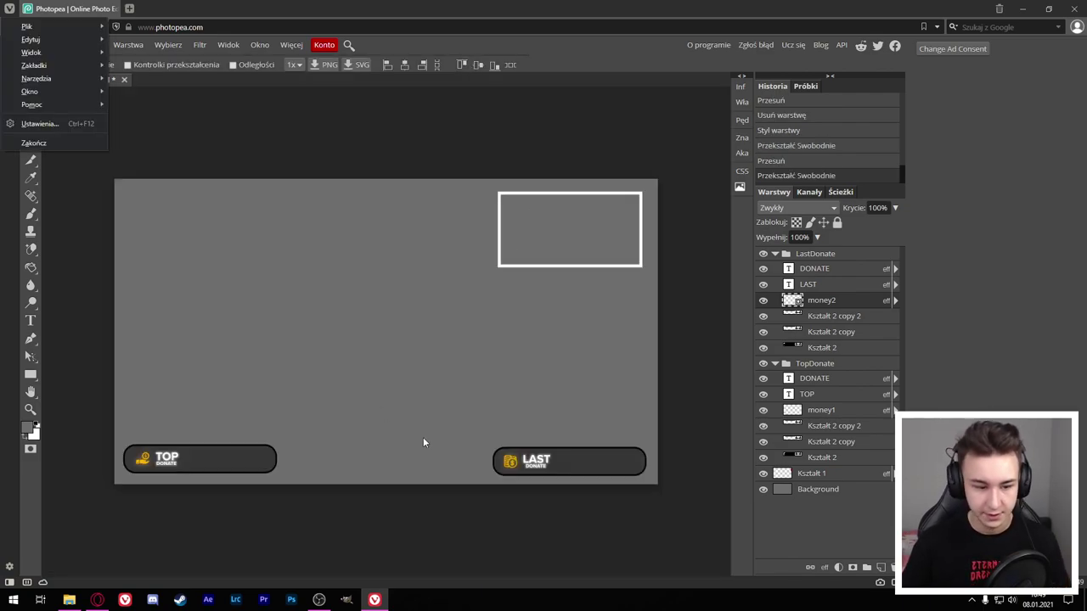
key(Escape)
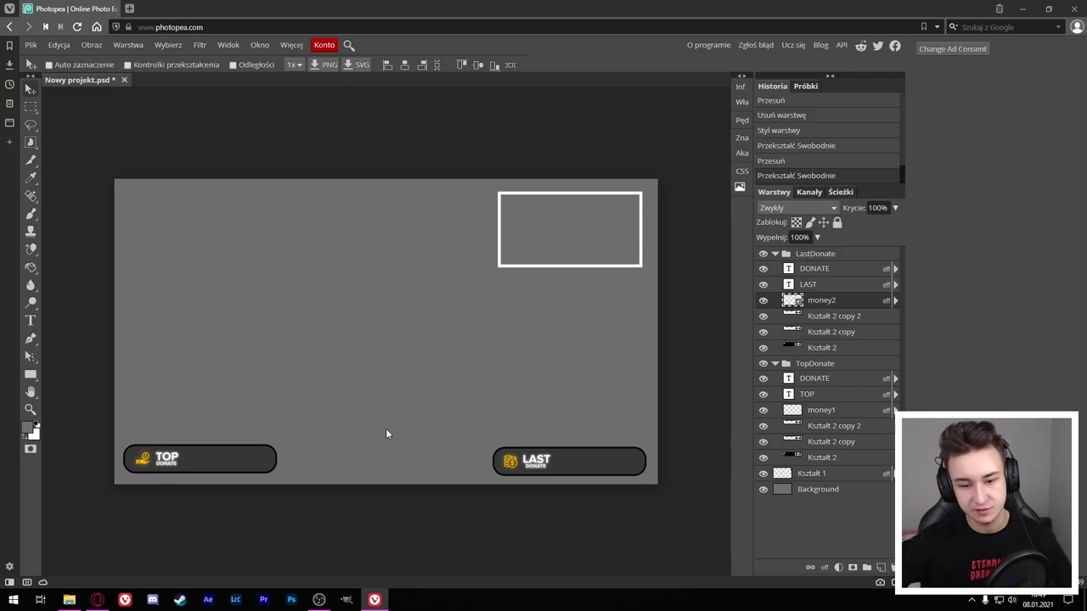
click(763, 254)
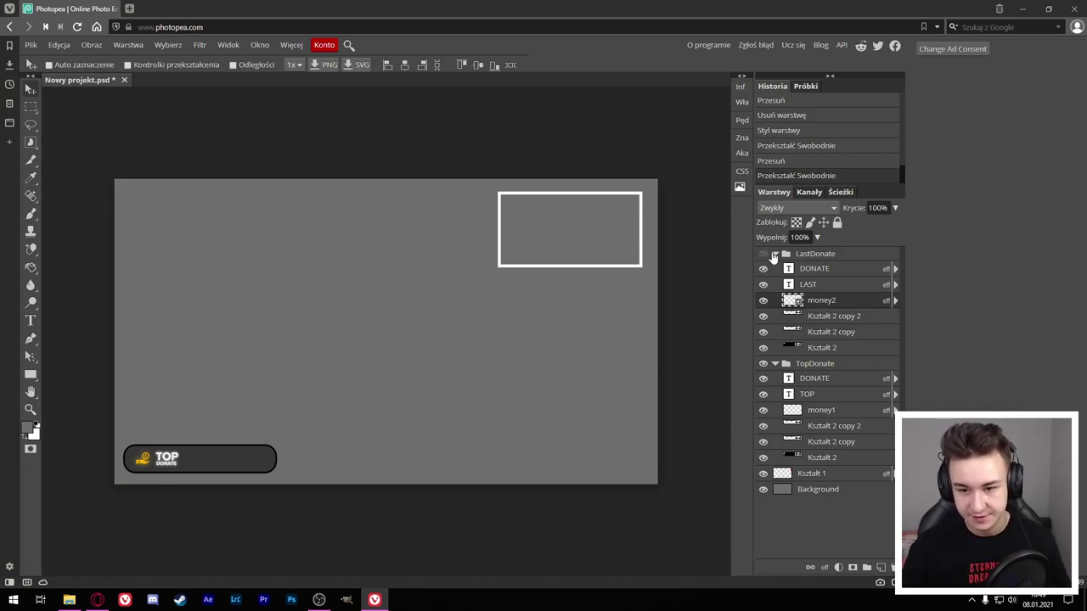
click(773, 254)
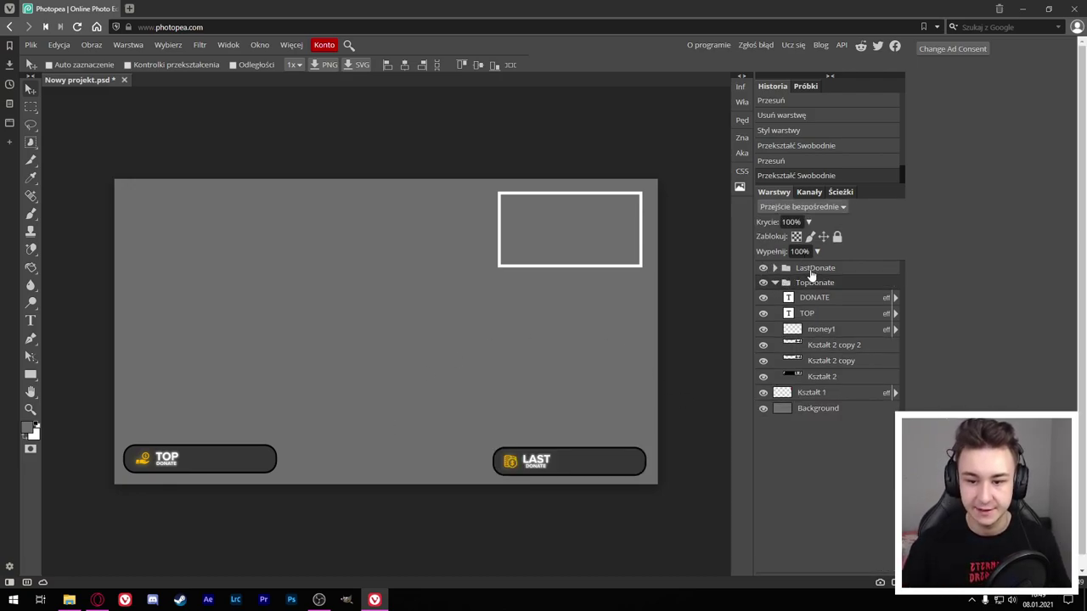
click(774, 283)
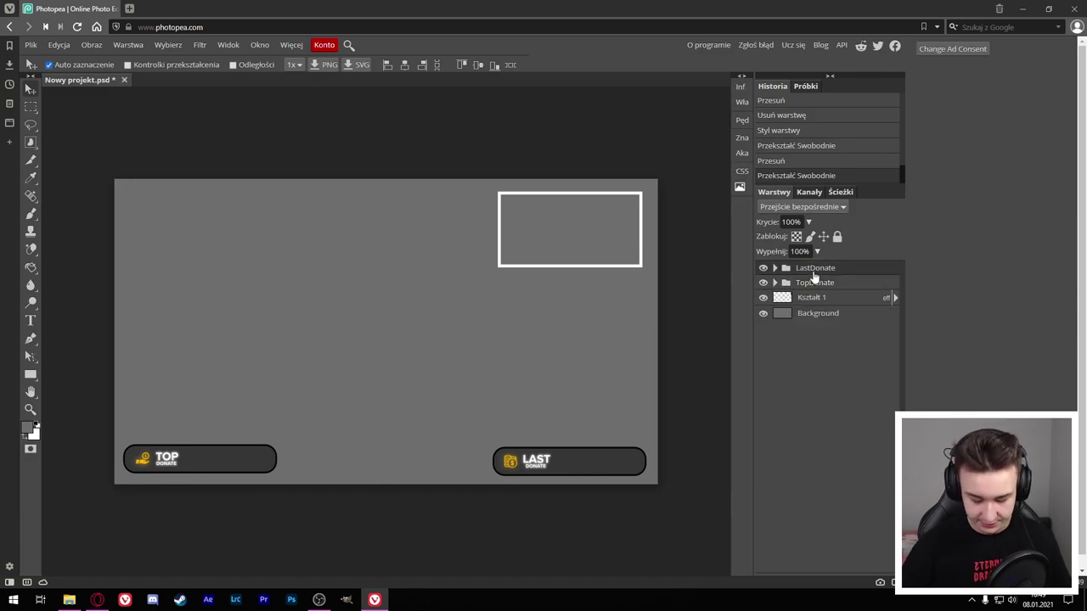
key(ctrl+j)
key(ctrl+t)
drag(578, 470, 238, 203)
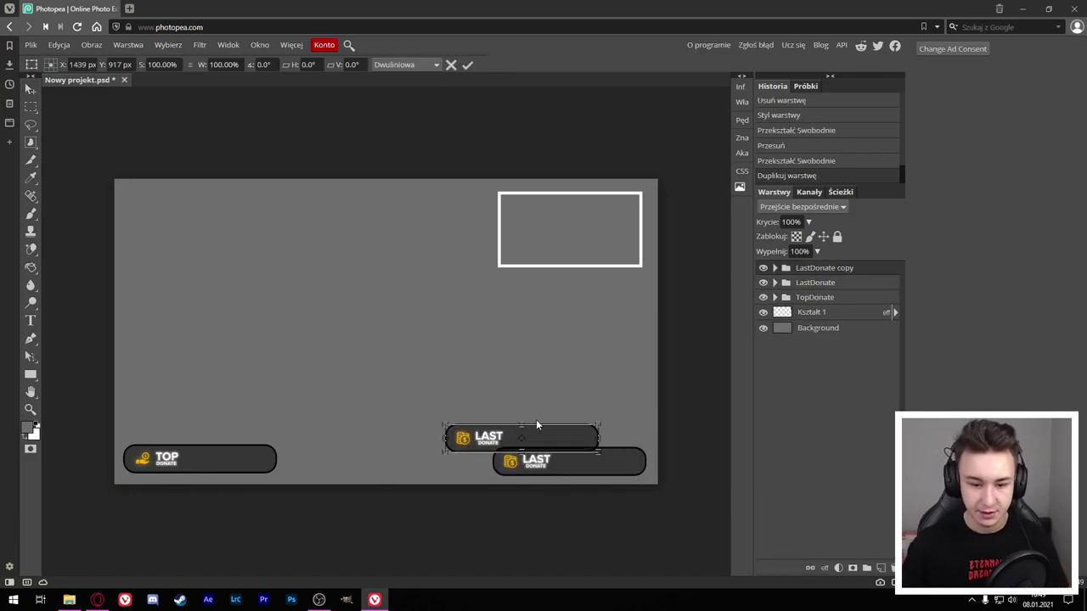
Step: Confirm the copy's position and rename the duplicated group Czas
key(Return)
scroll(240, 196, up, 5)
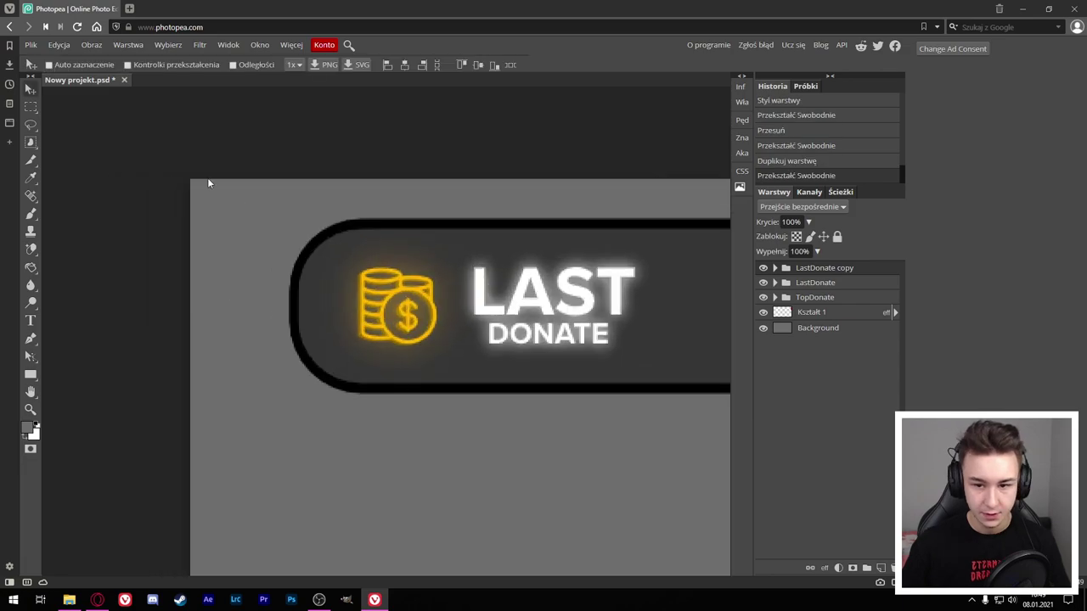
double_click(828, 269)
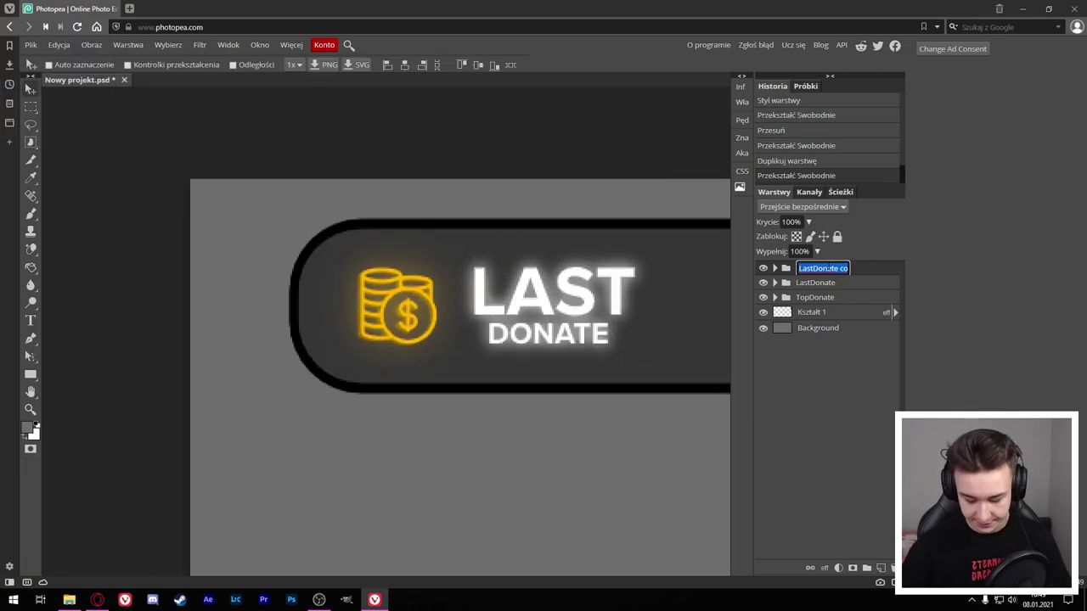
text(c)
key(Return)
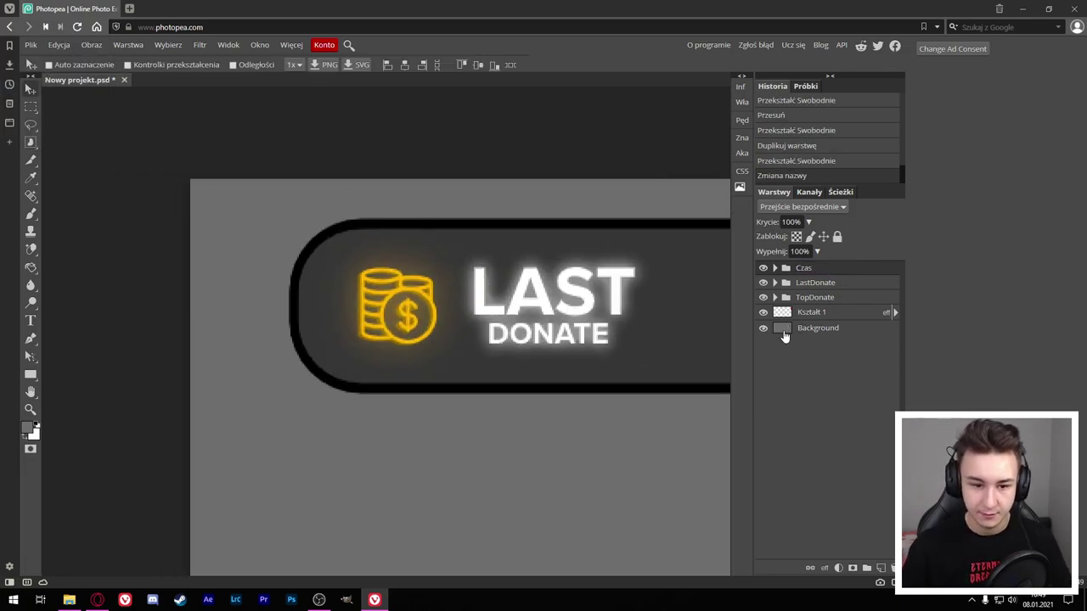
click(775, 268)
click(836, 315)
Step: Replace the bar's LAST text with CZAS and DONATE with DO KOŃCA
key(t)
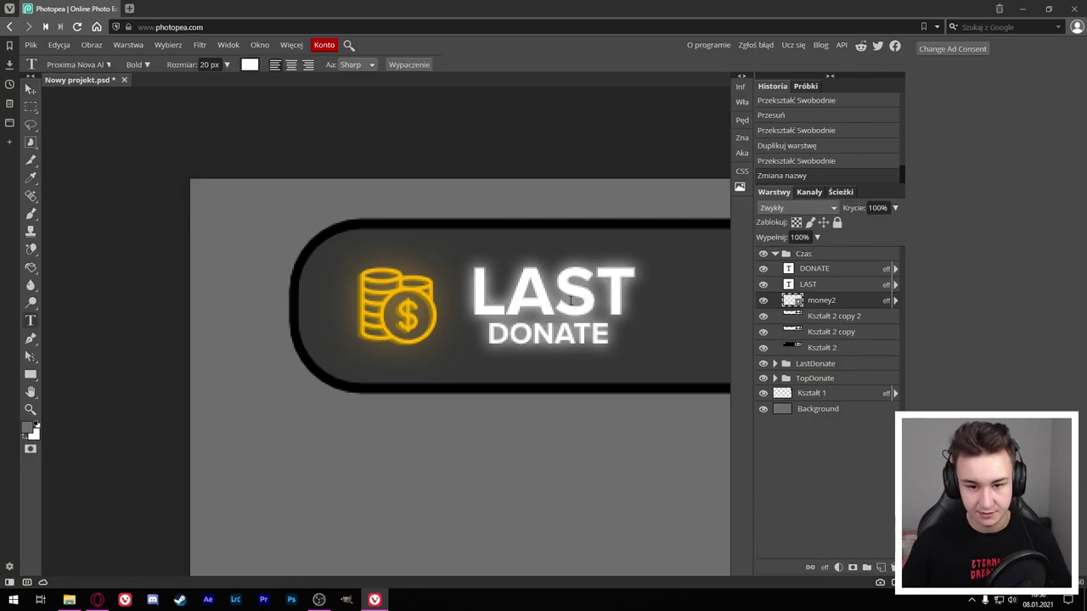
click(572, 300)
key(ctrl+a)
text(CZ)
key(BackSpace)
key(BackSpace)
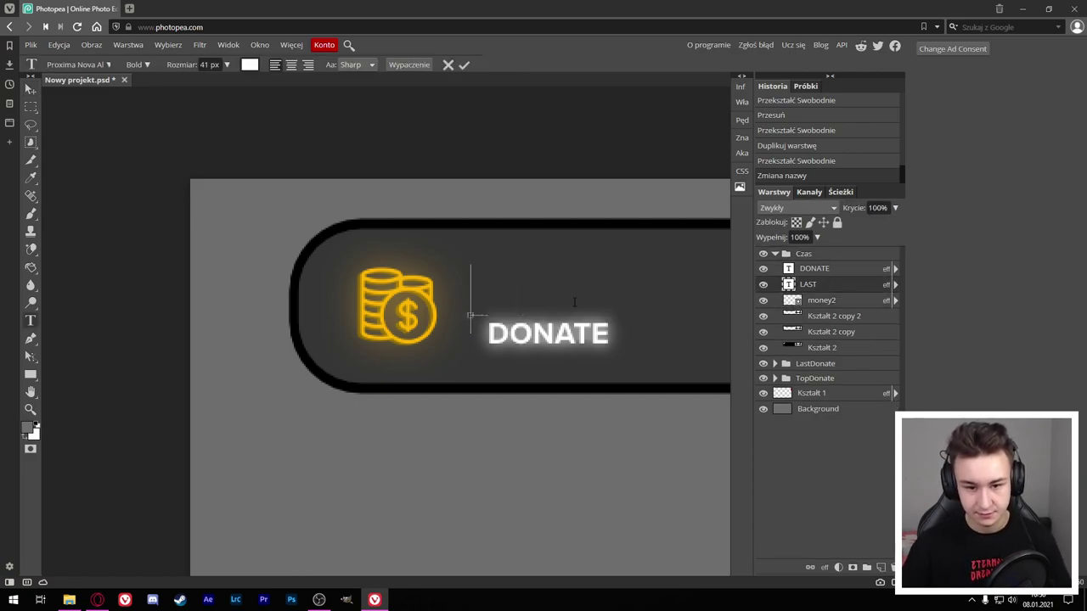
text(CZAS)
click(556, 336)
key(ctrl+a)
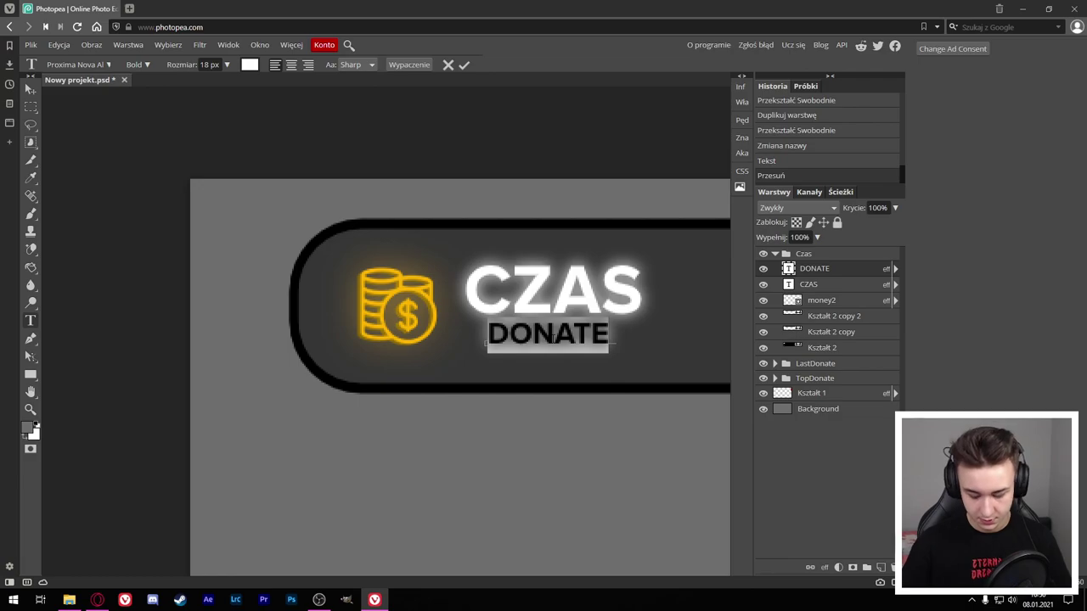
text(DO KOŃCA)
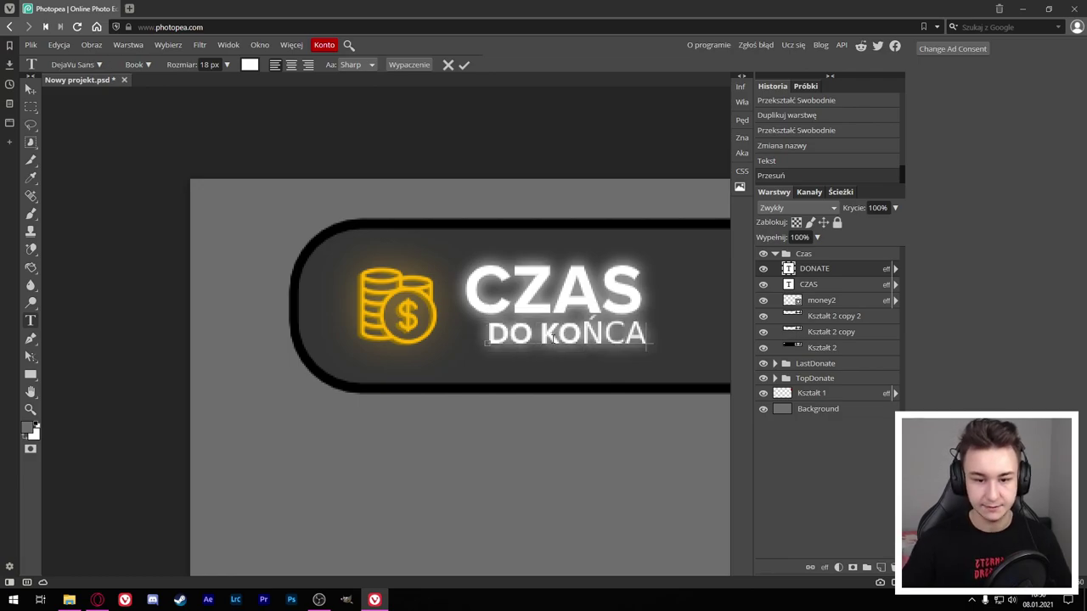
Step: Switch DO KOŃCA to Proxima Nova Alt Bold, replacing the missing Ń glyph with N
key(ctrl+a)
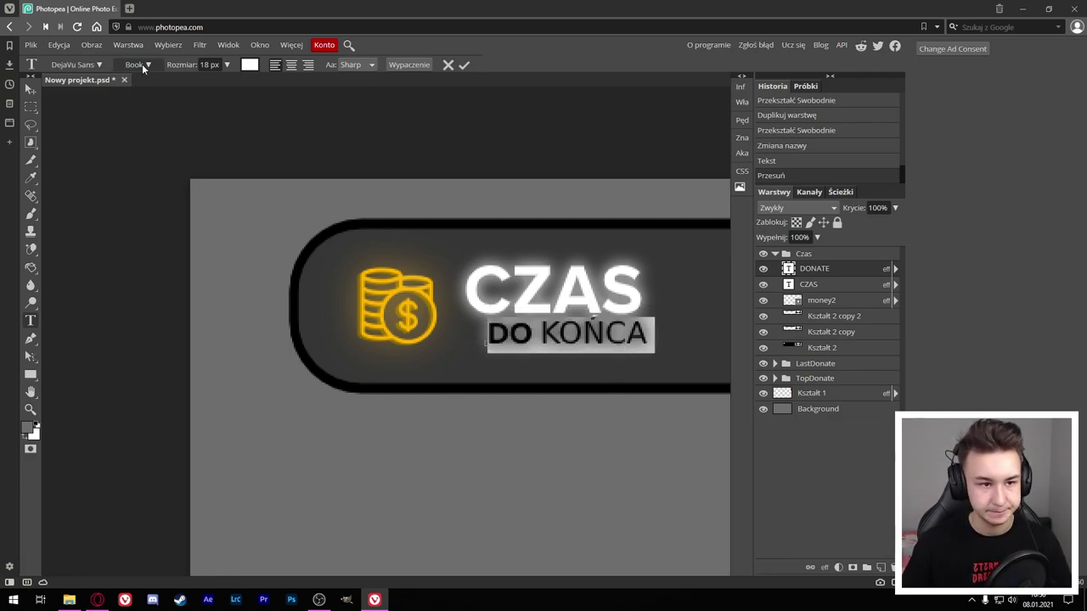
click(141, 63)
click(75, 65)
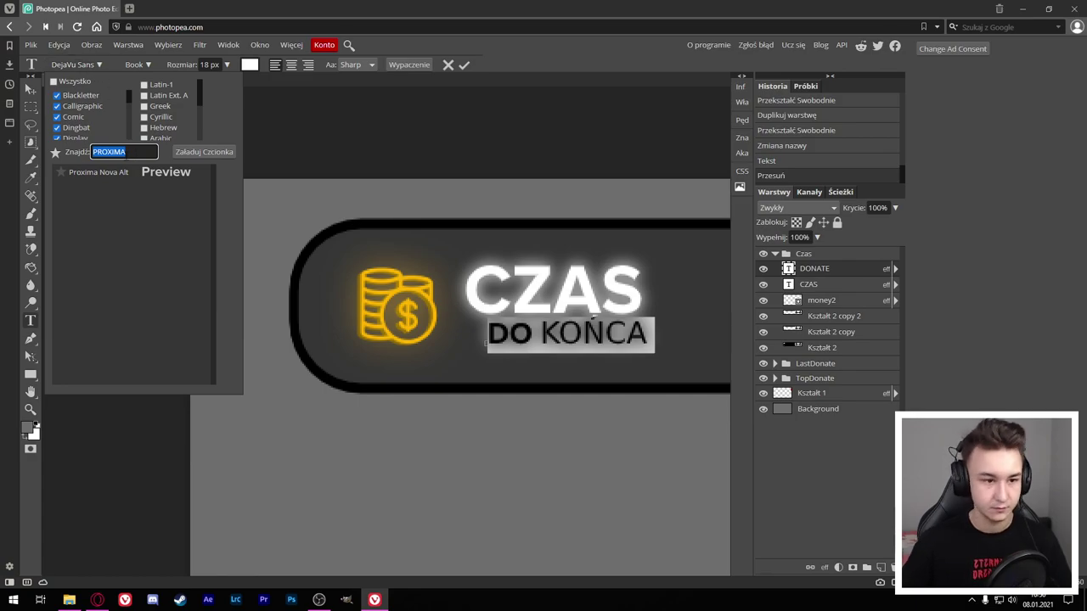
click(142, 180)
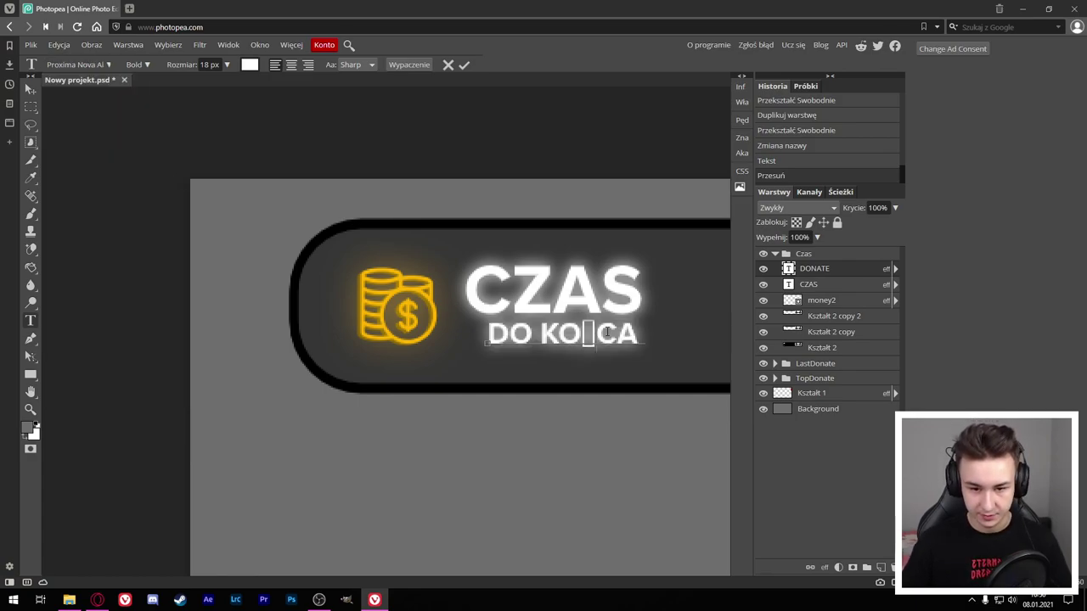
key(BackSpace)
text(N)
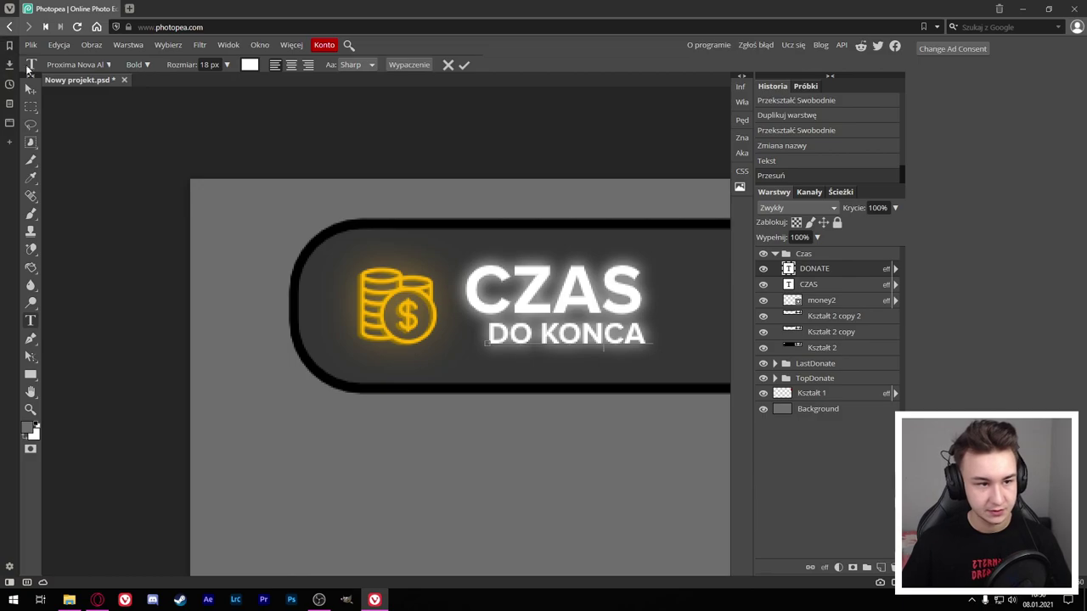
click(31, 92)
scroll(382, 340, up, 5)
scroll(483, 355, down, 10)
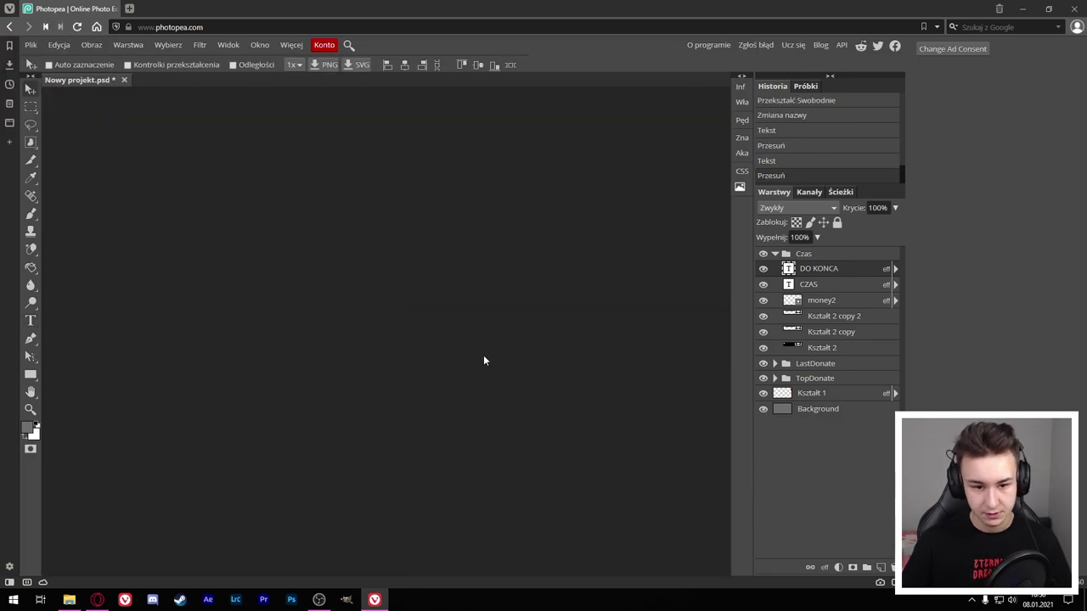
key(ctrl+plus)
key(ctrl+plus)
key(ctrl+plus)
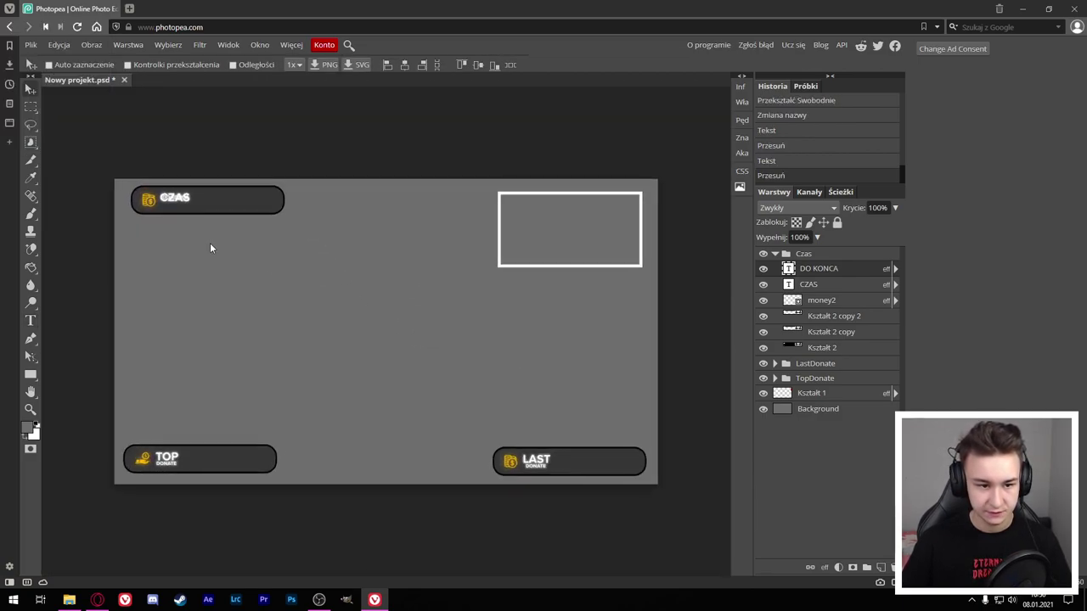
scroll(204, 250, up, 5)
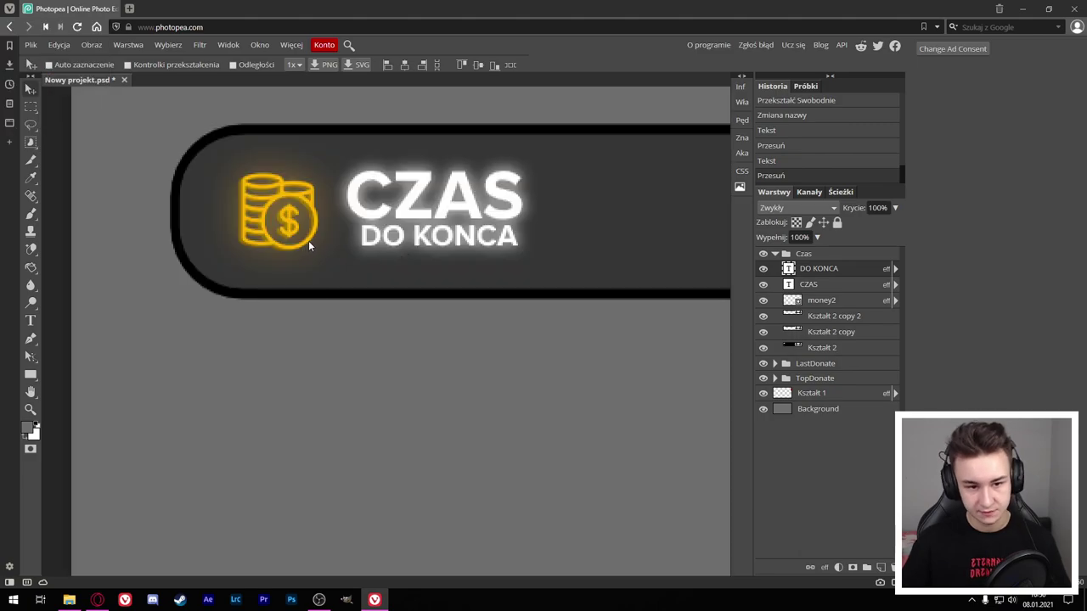
click(97, 600)
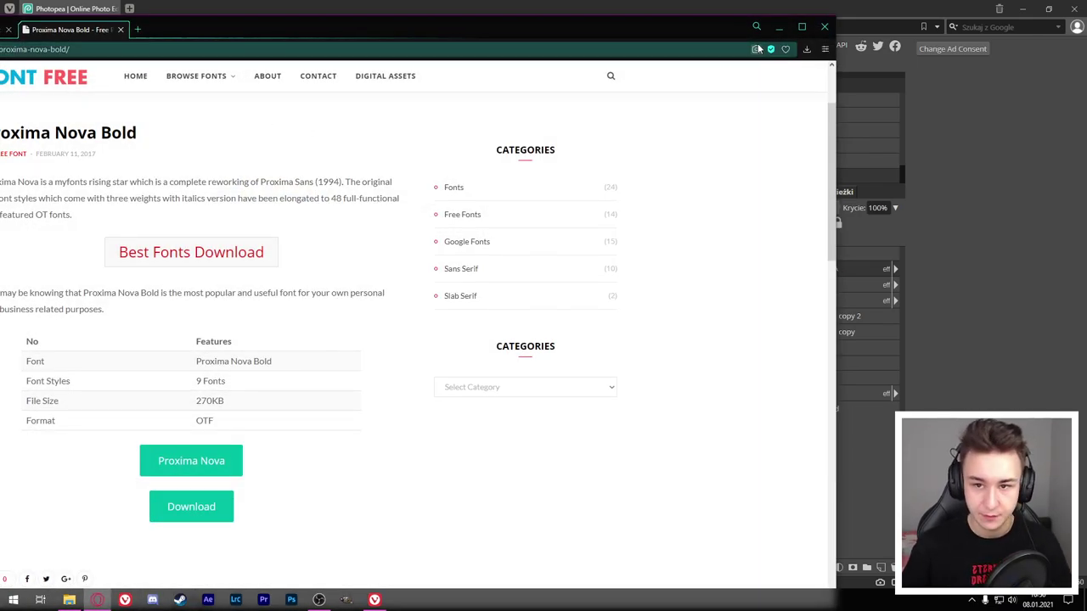
Step: Close the font pages and save a clock icon from a 'time icon png' image search
click(824, 26)
key(Return)
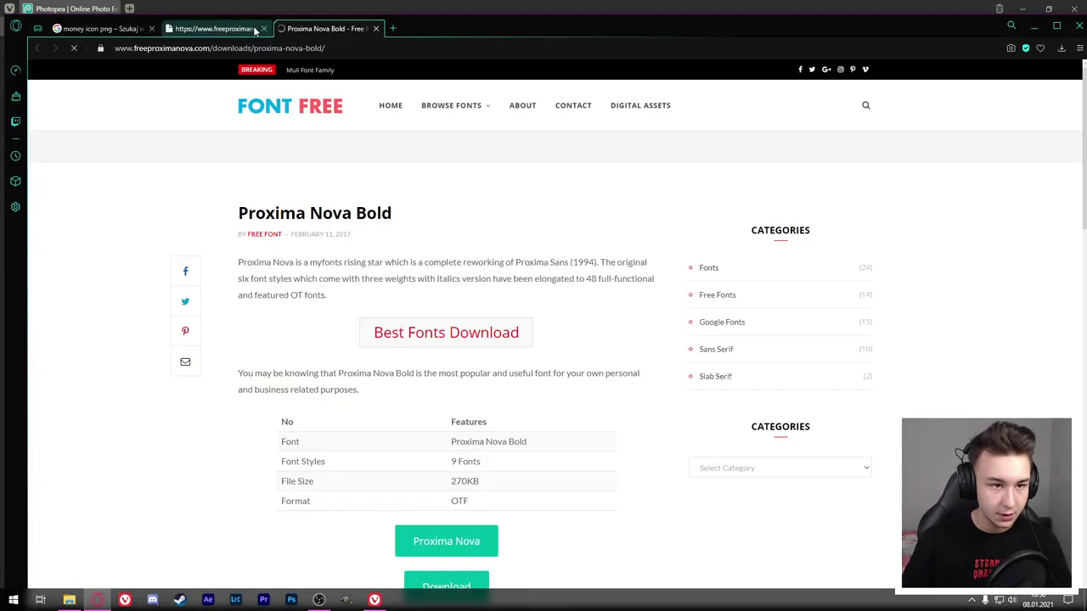
click(263, 28)
click(276, 48)
text(time ico)
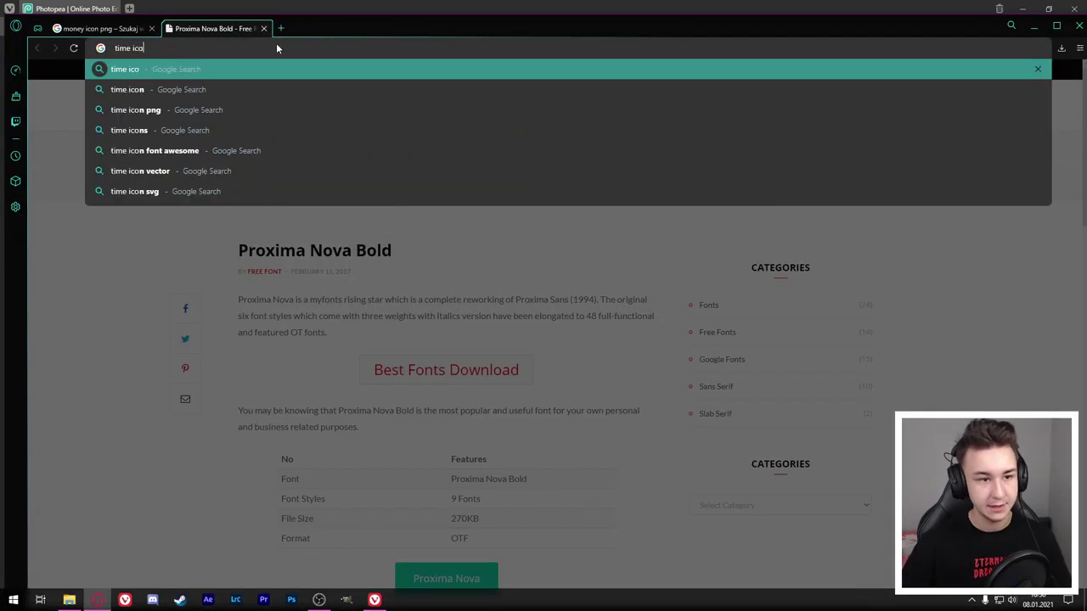
text(n png)
key(Return)
right_click(894, 295)
click(942, 412)
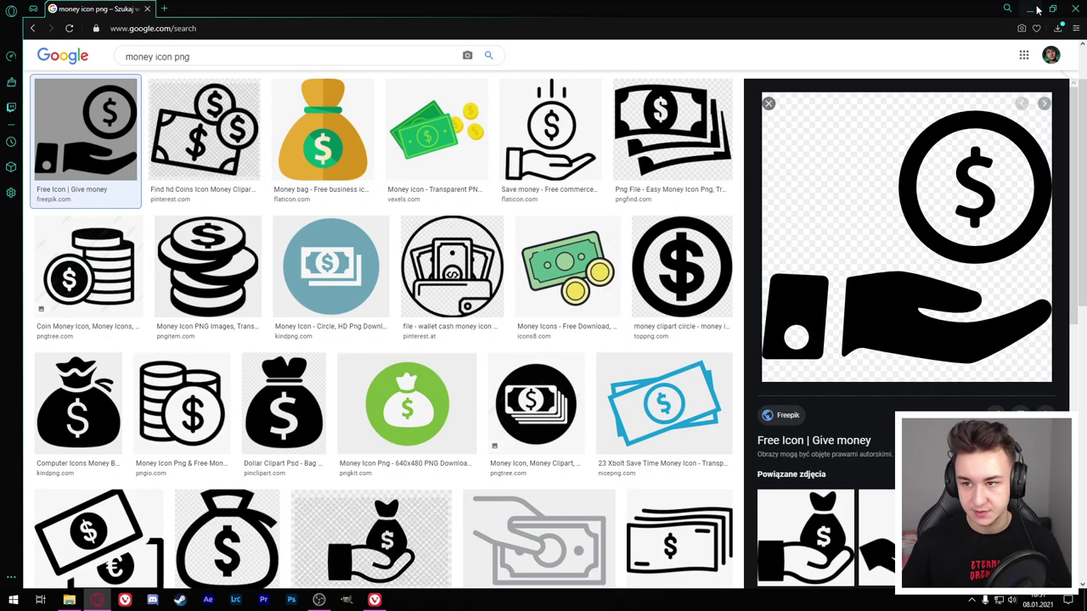
Step: Save the clock image as time and place it, scaled down, in the design
click(1031, 9)
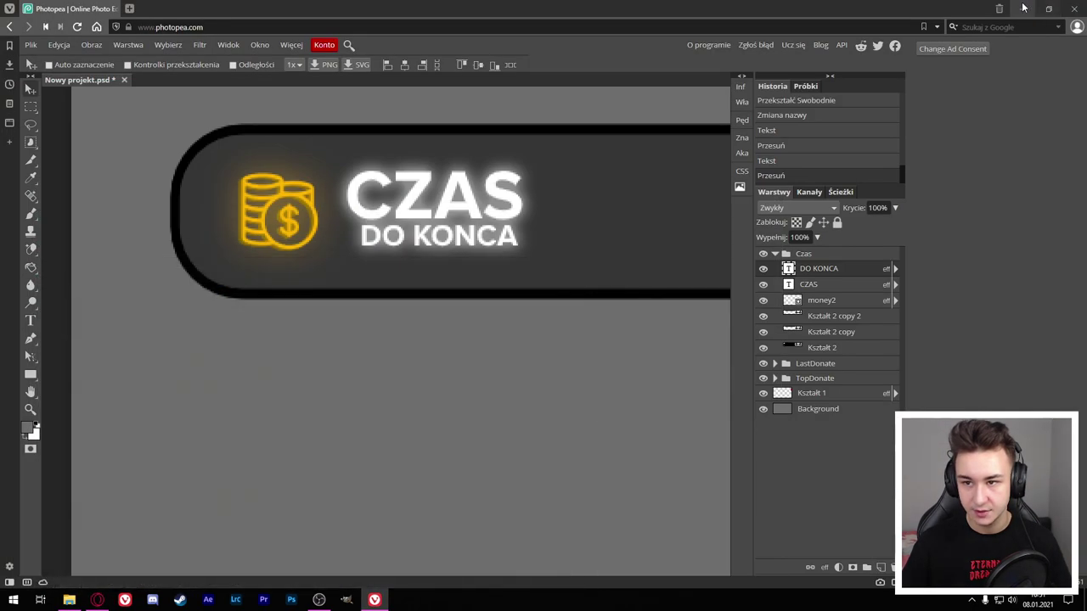
drag(363, 595, 426, 474)
scroll(450, 247, down, 5)
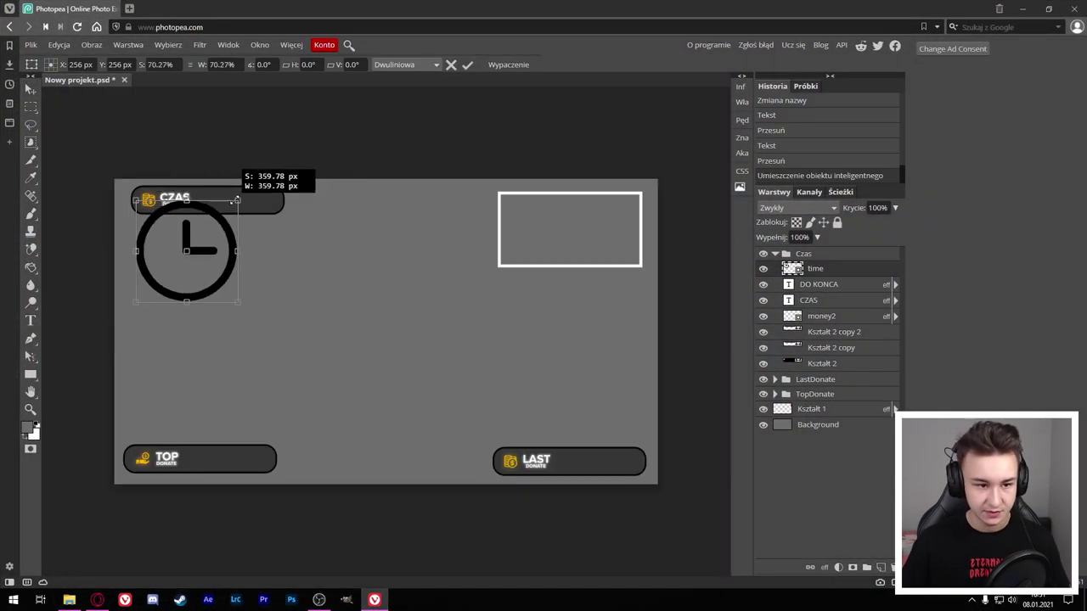
drag(475, 442, 255, 170)
scroll(96, 180, up, 1)
scroll(96, 180, up, 2)
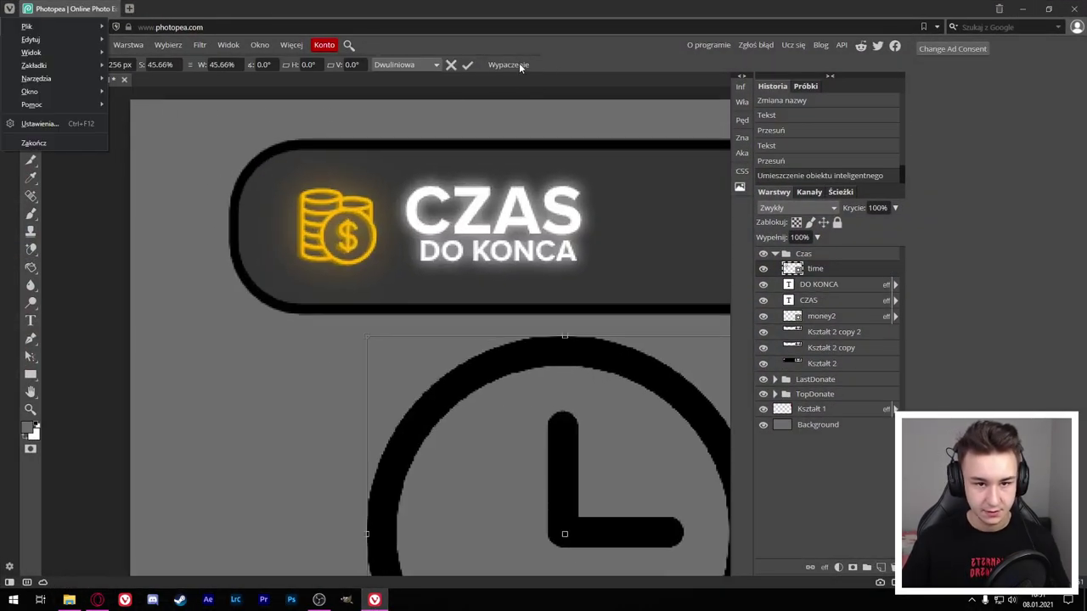
click(467, 65)
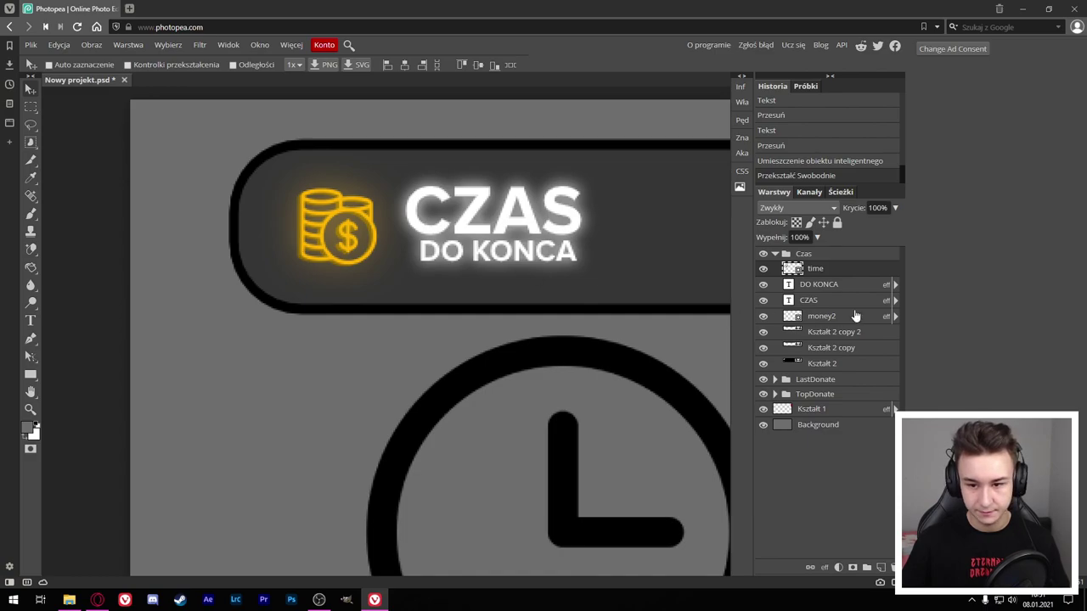
Step: Copy money2's glow style onto the time clock layer, then delete money2
click(789, 255)
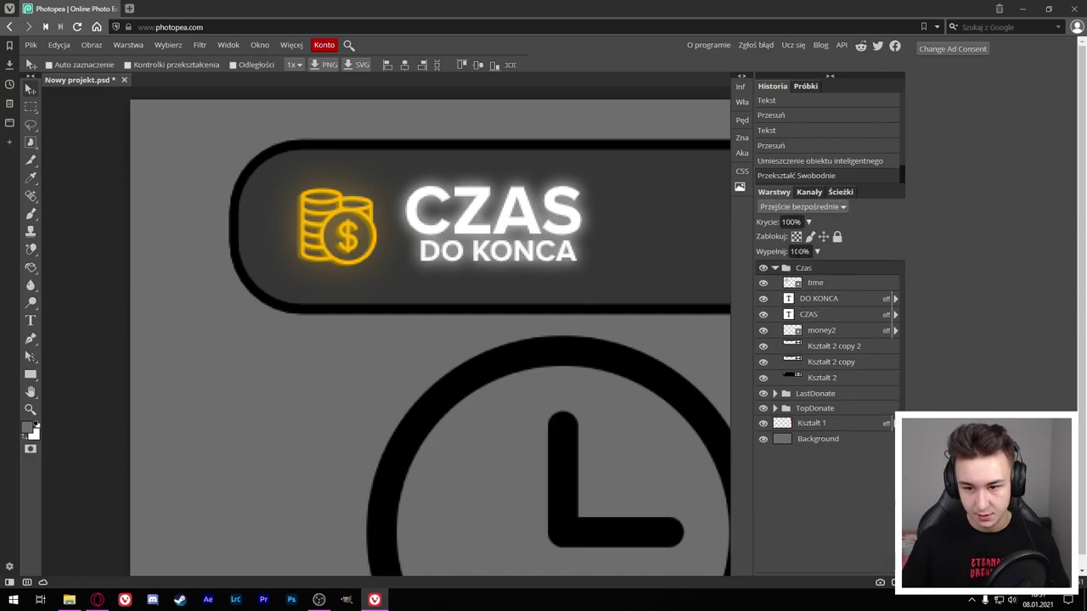
click(829, 332)
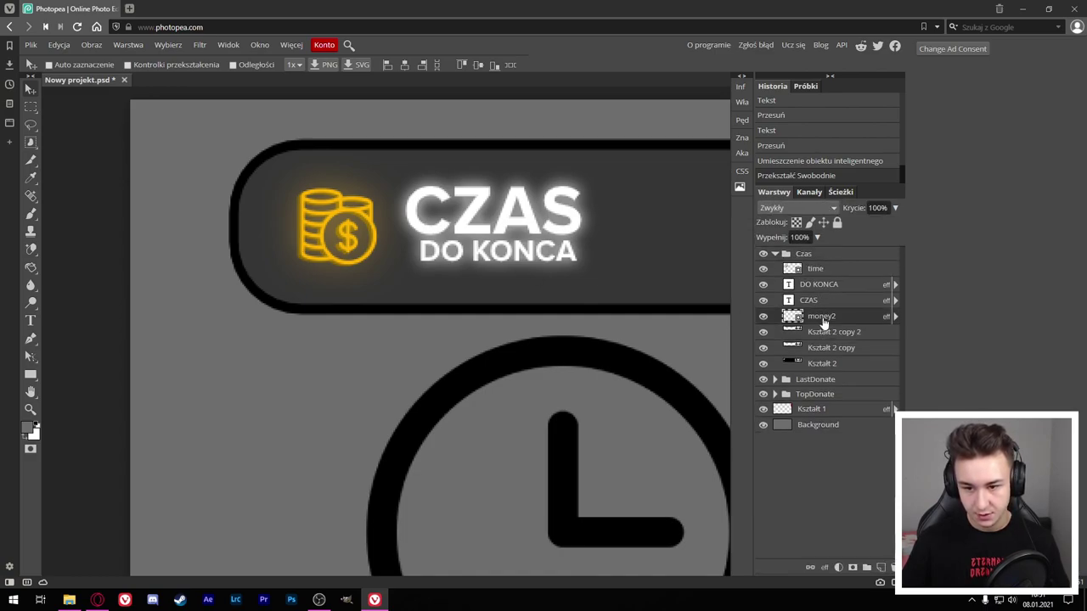
click(762, 316)
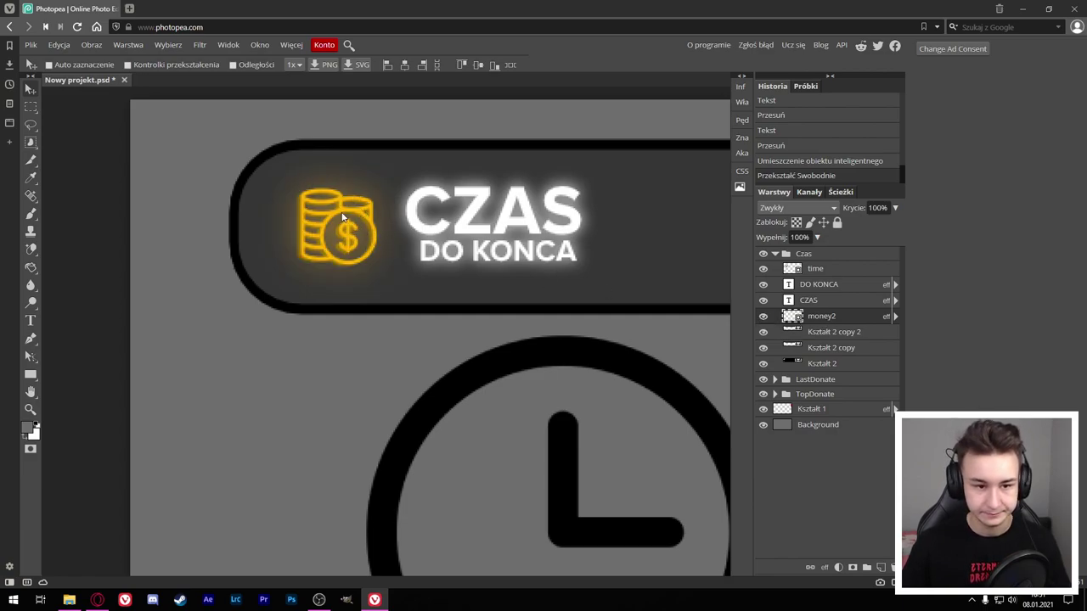
right_click(822, 320)
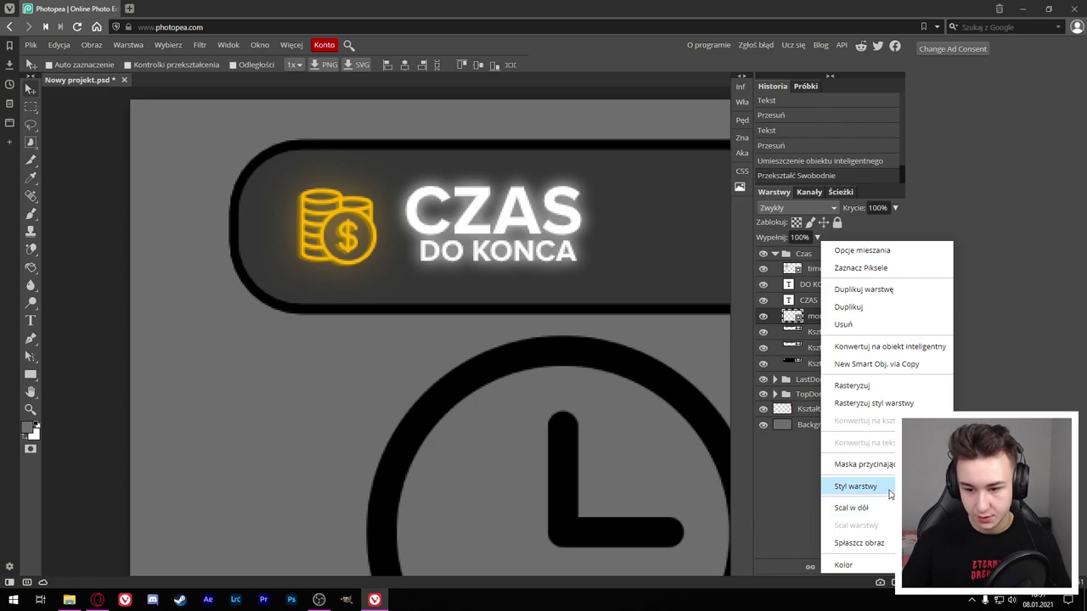
click(728, 488)
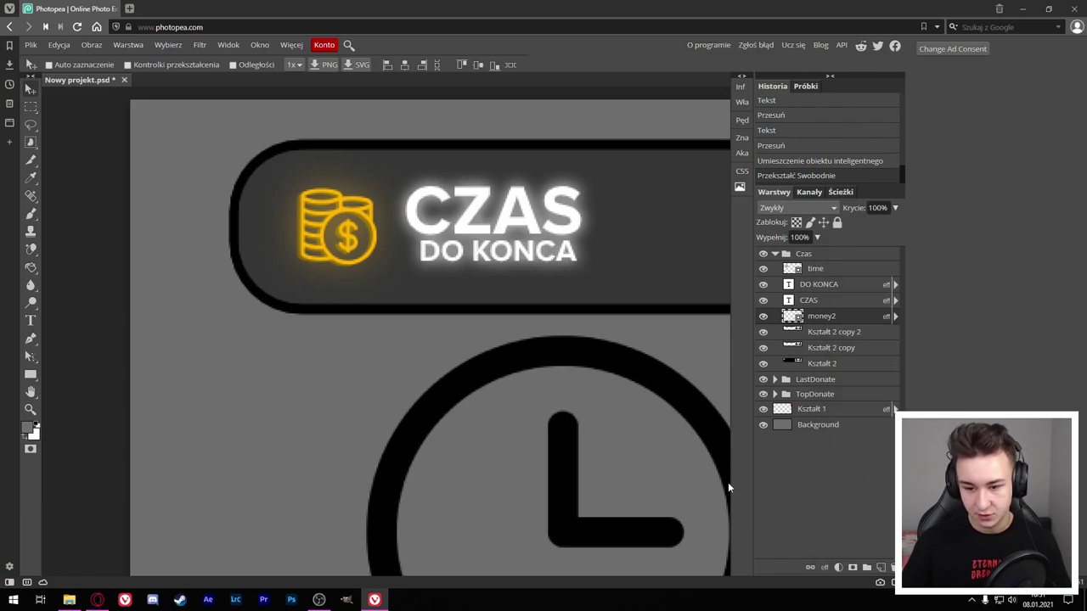
click(829, 269)
right_click(829, 269)
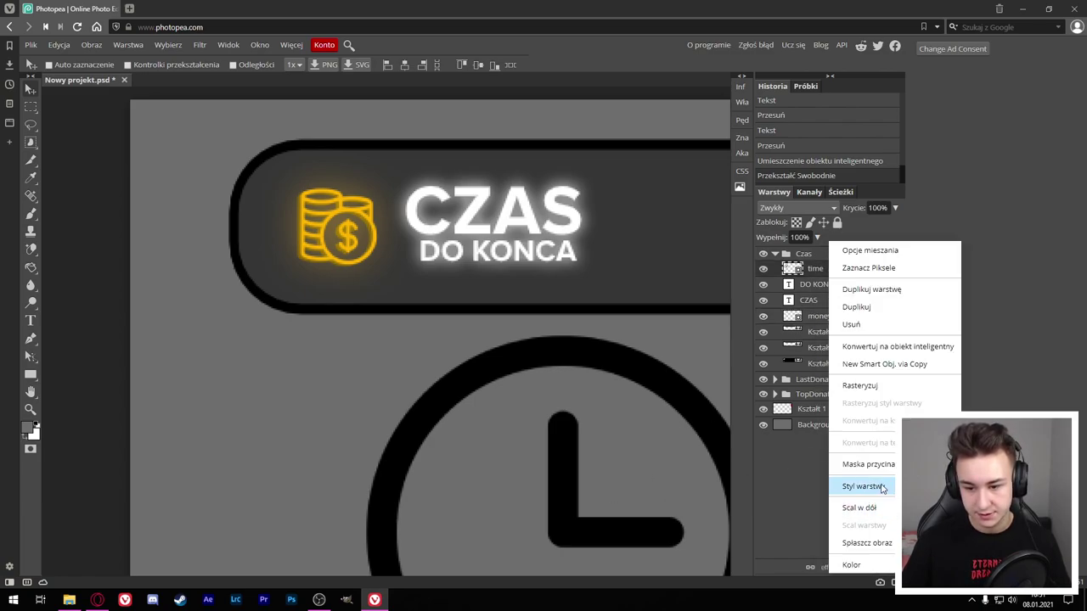
click(863, 485)
click(822, 316)
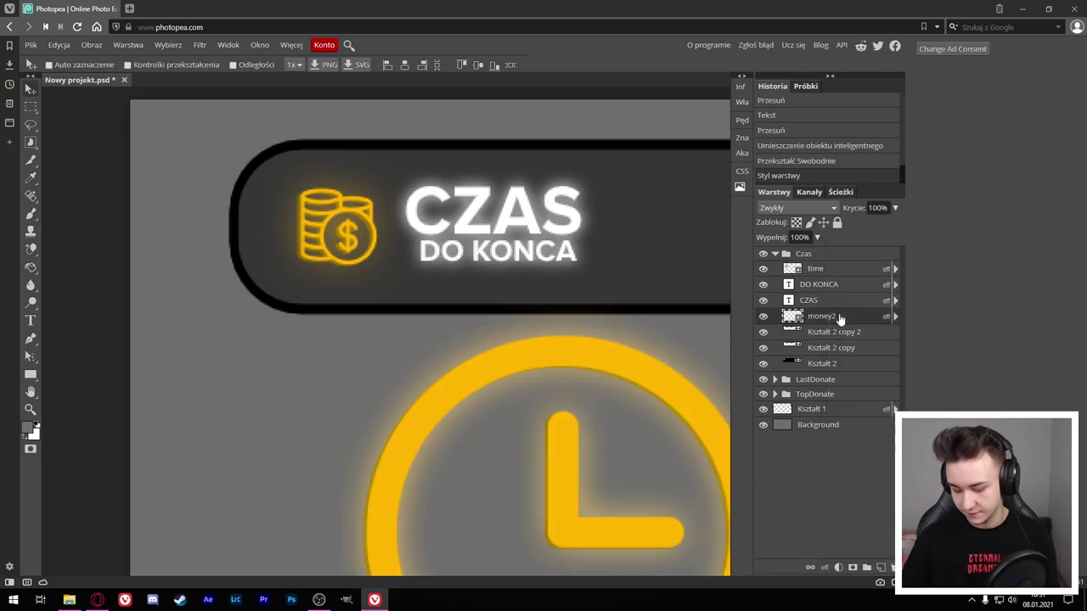
key(Delete)
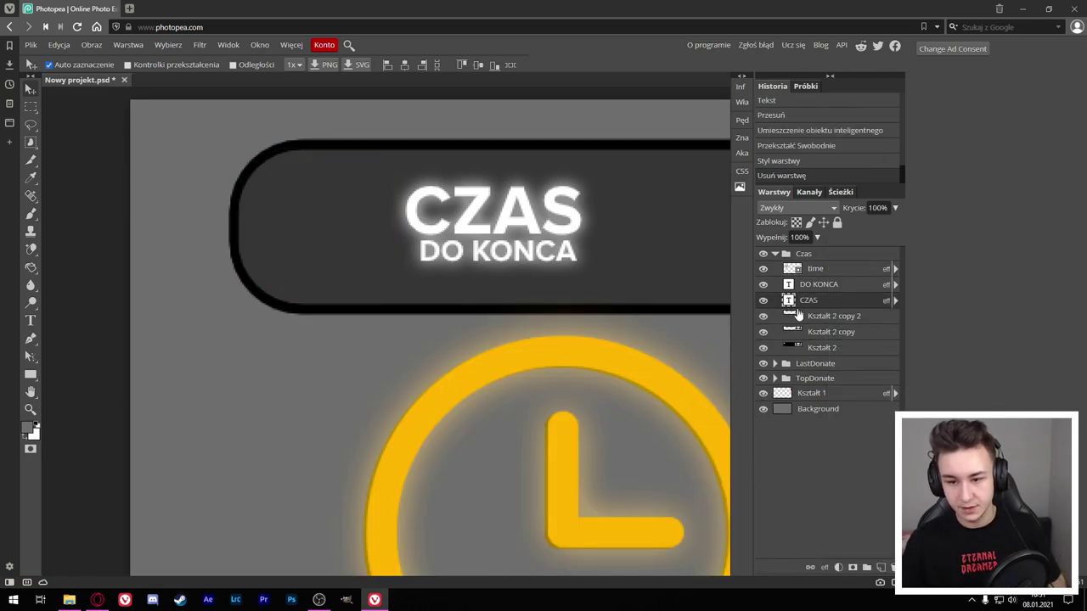
Step: Shrink the clock to about 7% and position it just left of the CZAS text
click(817, 269)
key(ctrl+t)
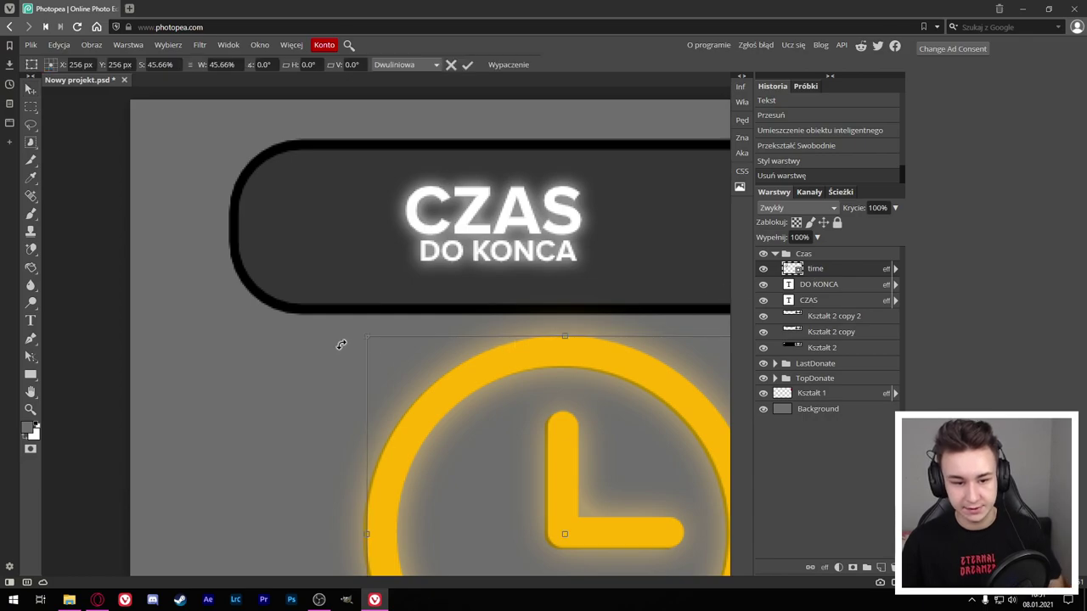
drag(367, 337, 484, 455)
drag(529, 483, 417, 236)
drag(388, 276, 361, 227)
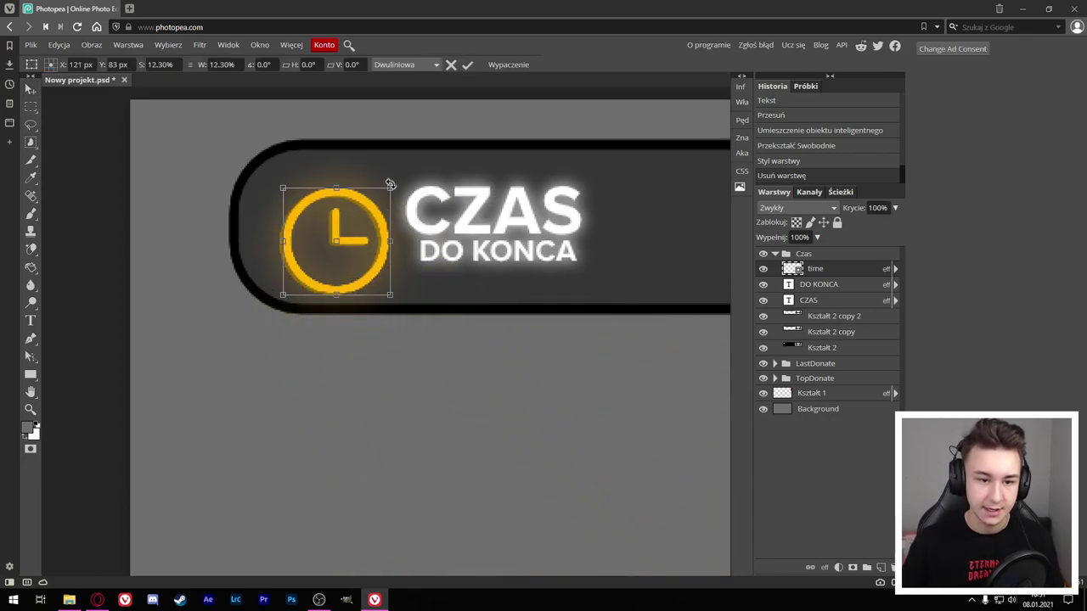
drag(389, 186, 365, 208)
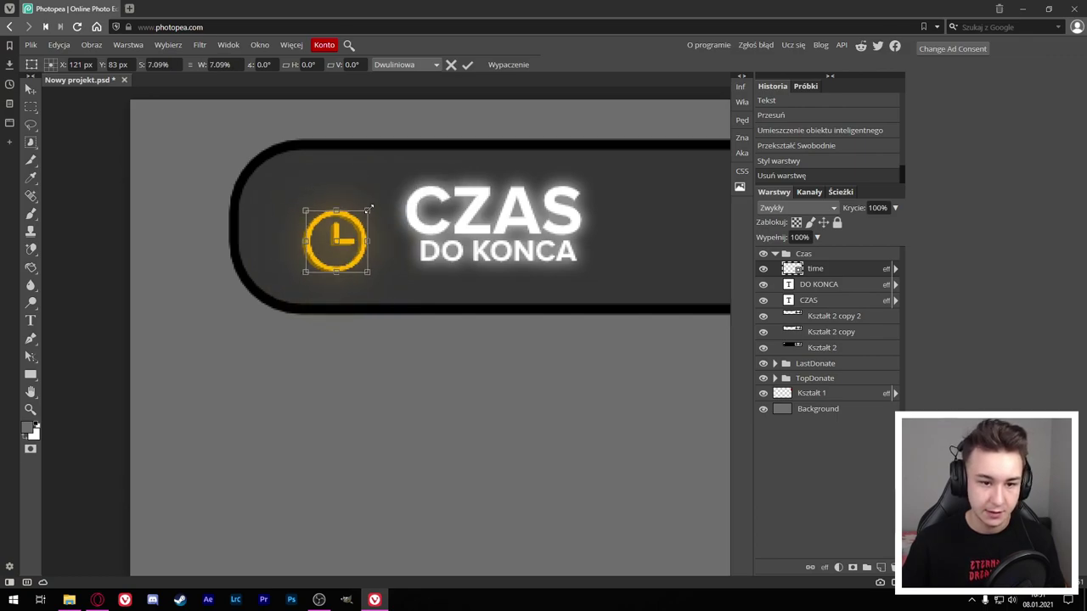
drag(338, 245, 342, 231)
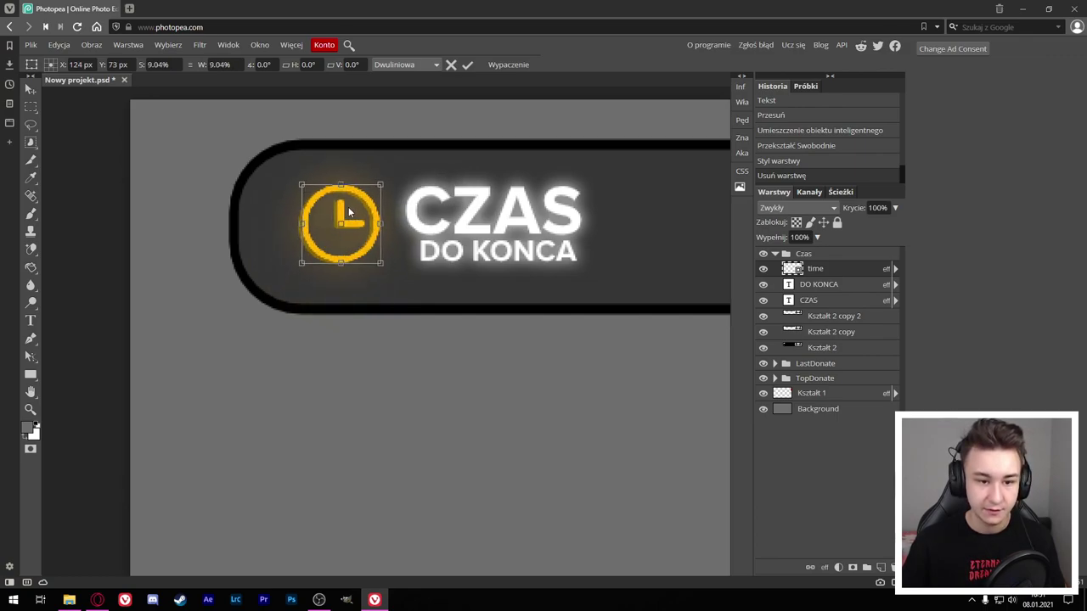
key(Return)
key(ctrl+0)
key(alt)
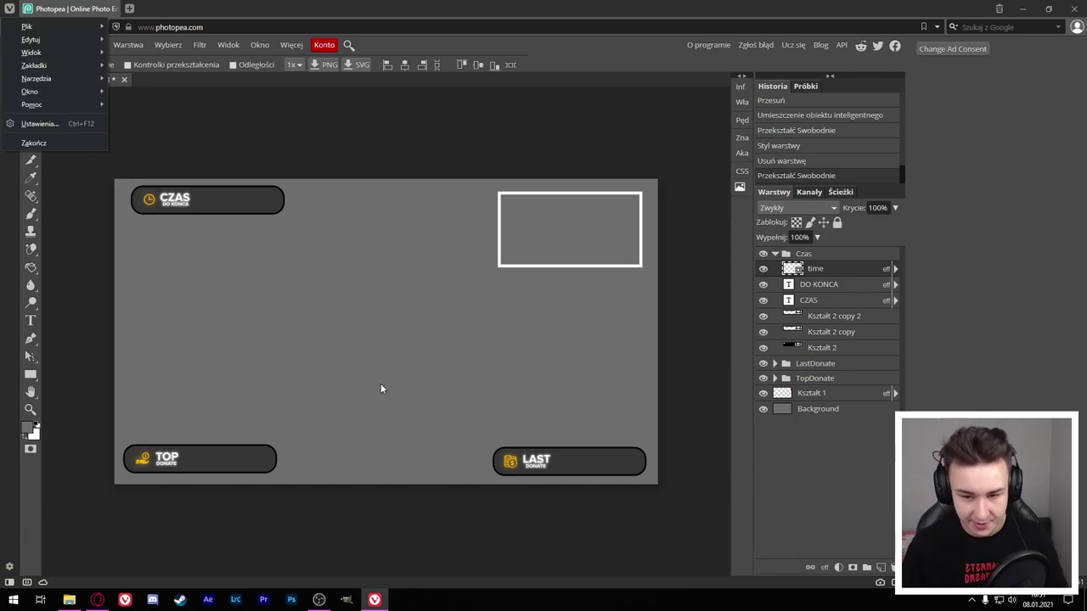
Step: Delete the white camera placeholder and try a rounded-corner frame on a new layer, then undo it
key(u)
key(Delete)
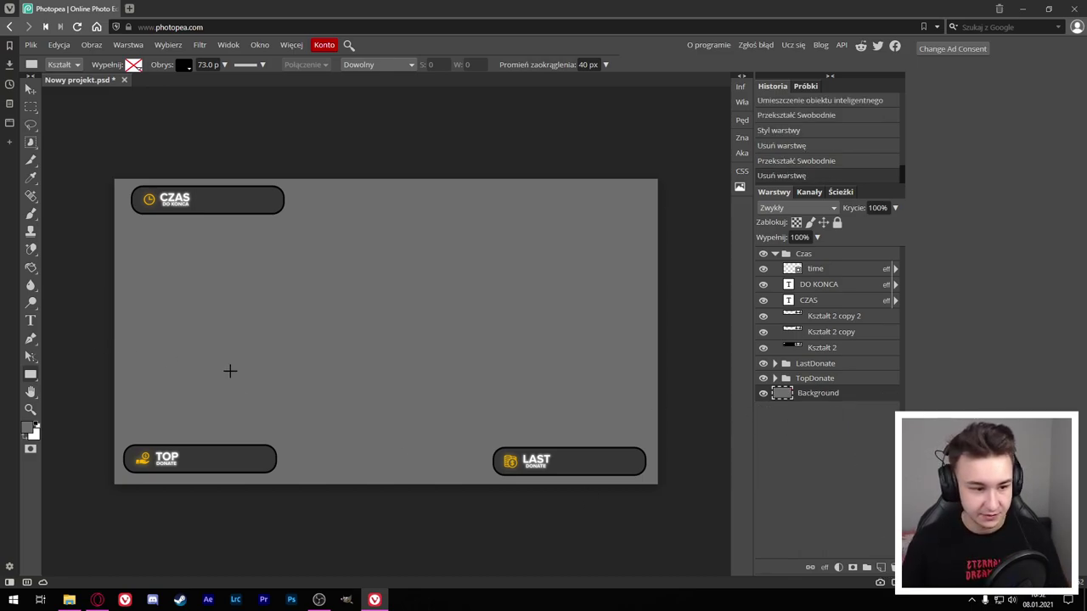
click(881, 568)
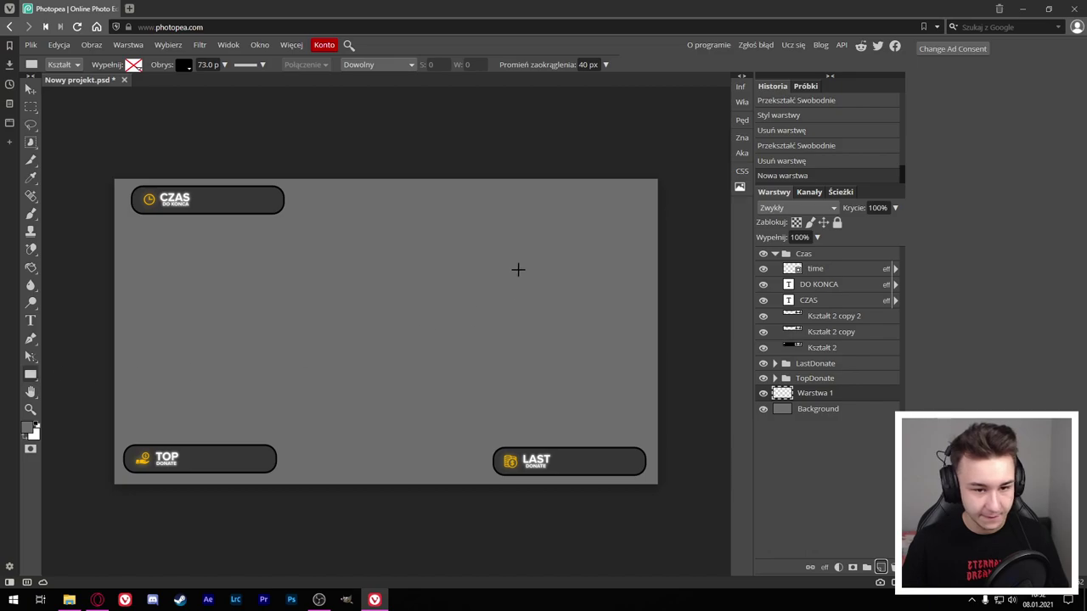
drag(478, 202, 629, 277)
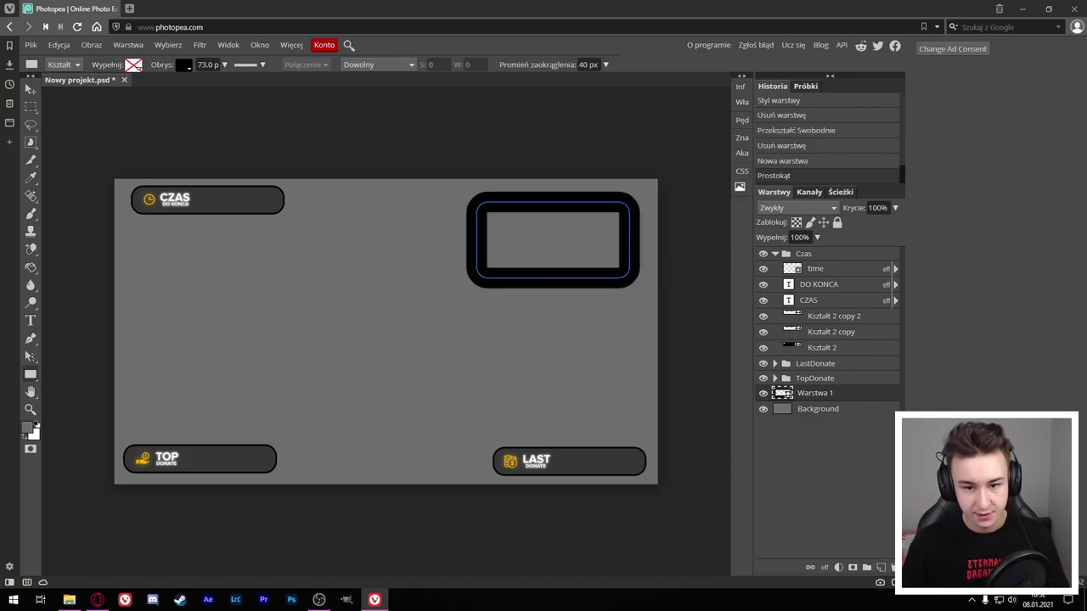
click(604, 64)
click(490, 266)
click(256, 130)
key(ctrl+z)
key(ctrl+z)
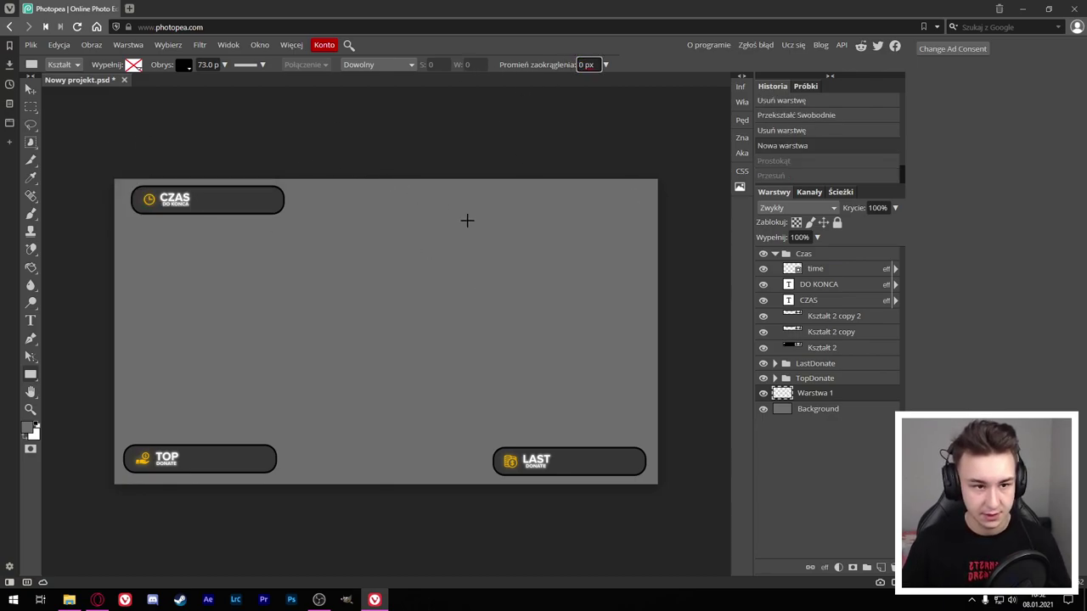
Step: Draw a sharp-cornered camera frame with a 17 px outline and move it up top-right
drag(501, 211, 648, 285)
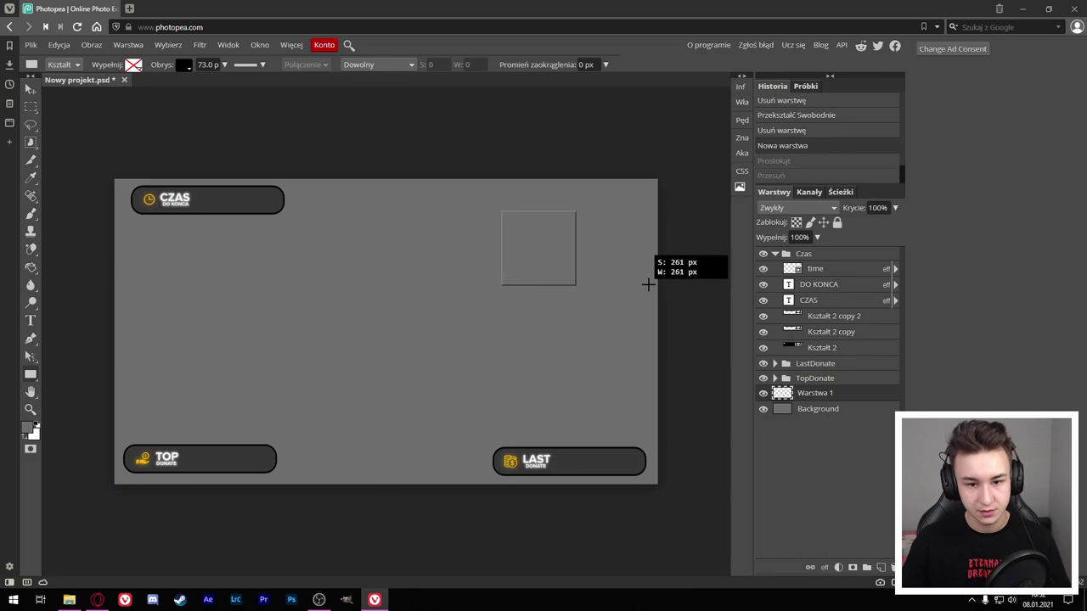
drag(648, 285, 645, 285)
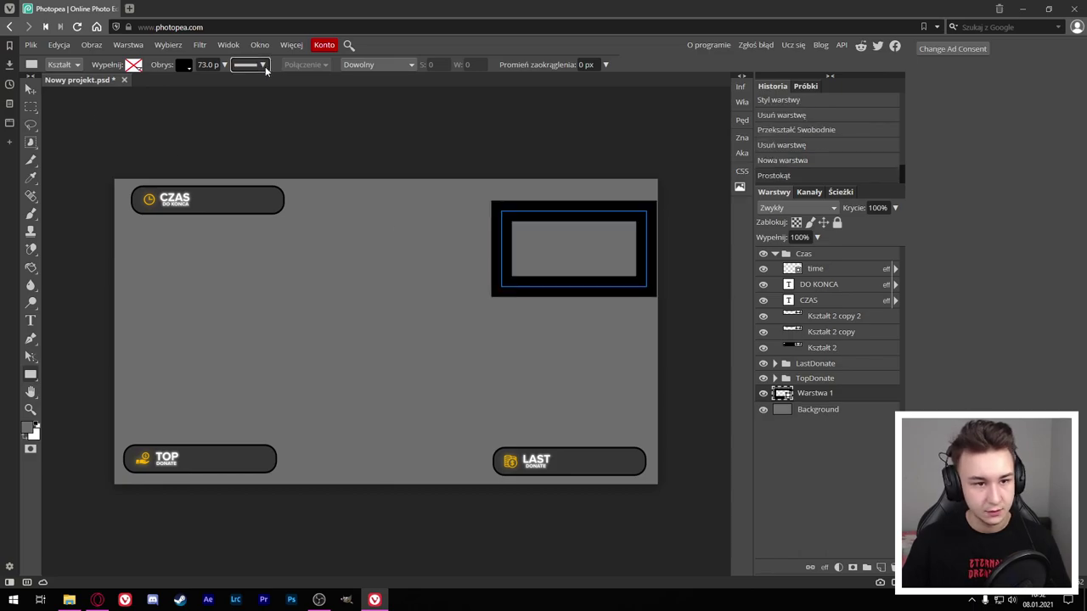
click(264, 66)
click(208, 65)
mouse_move(225, 65)
mouse_down()
mouse_move(216, 86)
mouse_move(207, 82)
mouse_up()
key(v)
drag(503, 223, 500, 196)
Step: Rename the camera frame layer to Kamerka
scroll(619, 295, up, 5)
scroll(452, 410, down, 3)
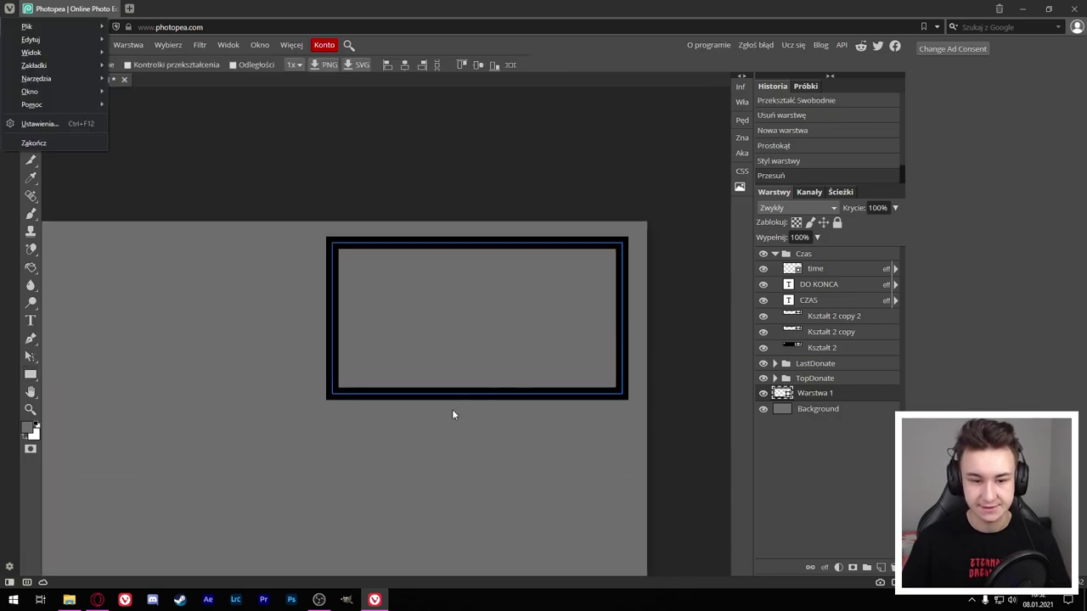
key(Escape)
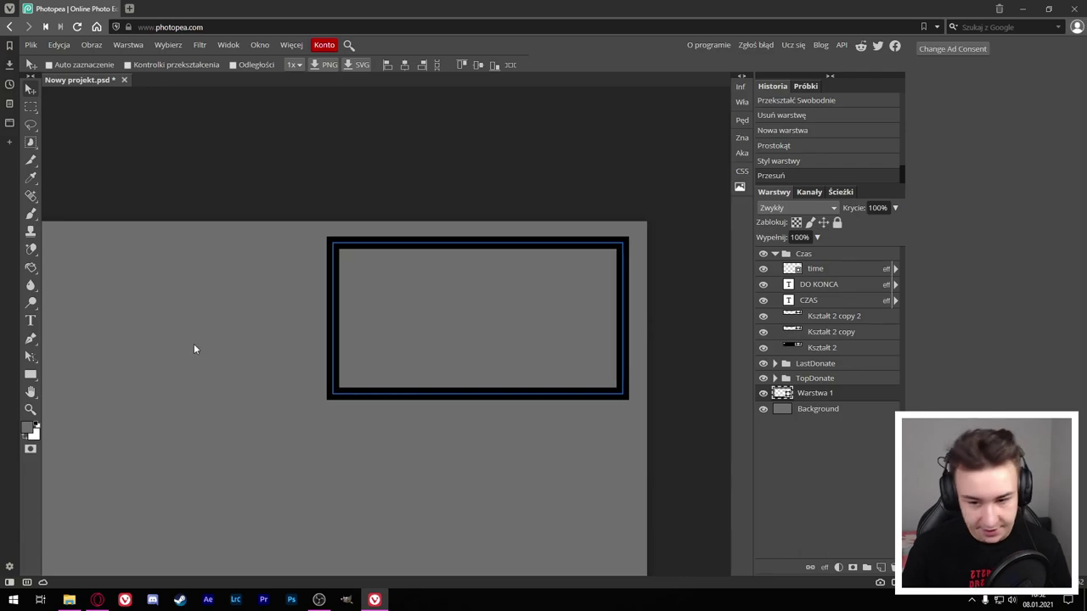
double_click(809, 394)
text(Kamerka)
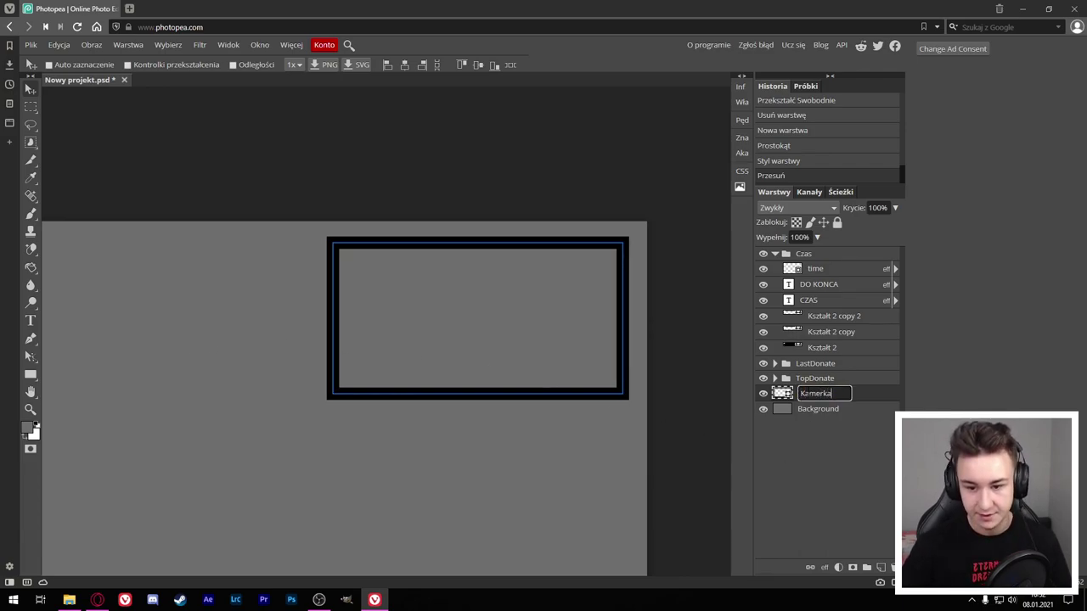
key(Return)
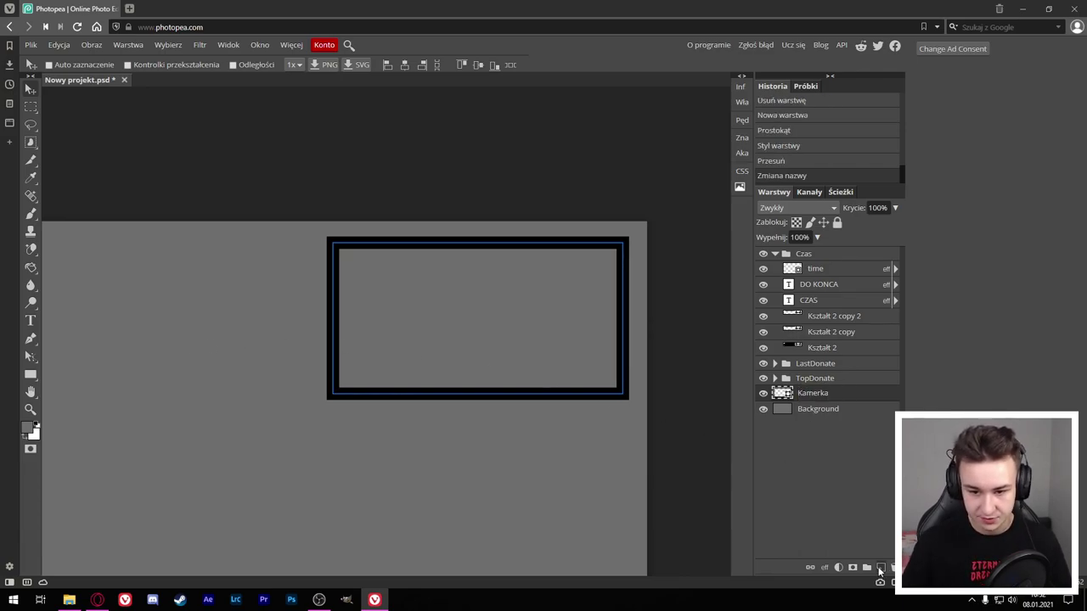
right_click(31, 374)
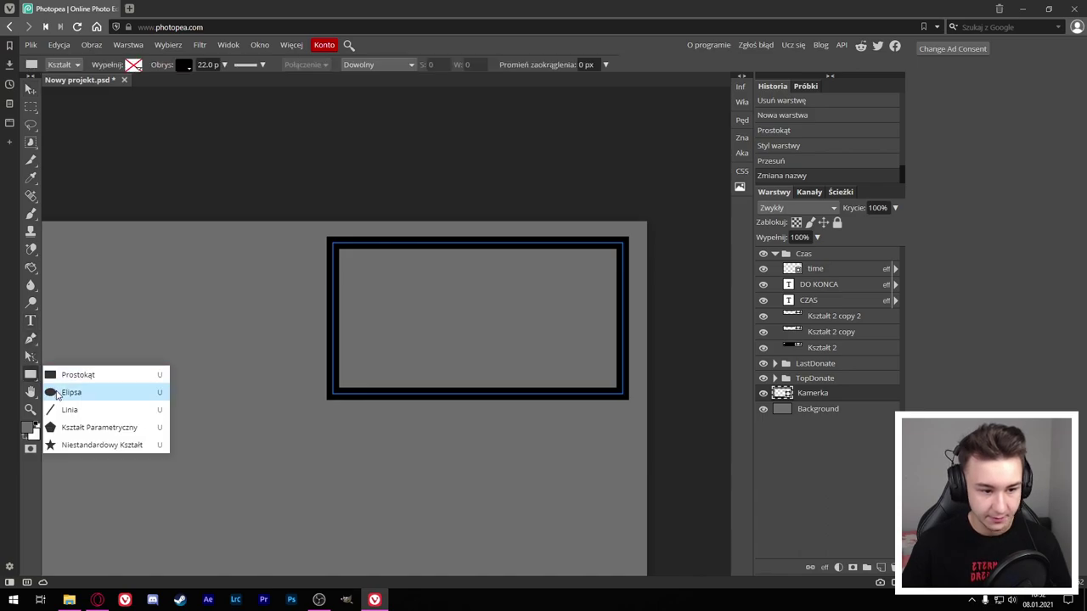
Step: Draw a small circle with no outline and solid black fill, placed below the frame
click(73, 391)
drag(244, 426, 266, 446)
click(182, 68)
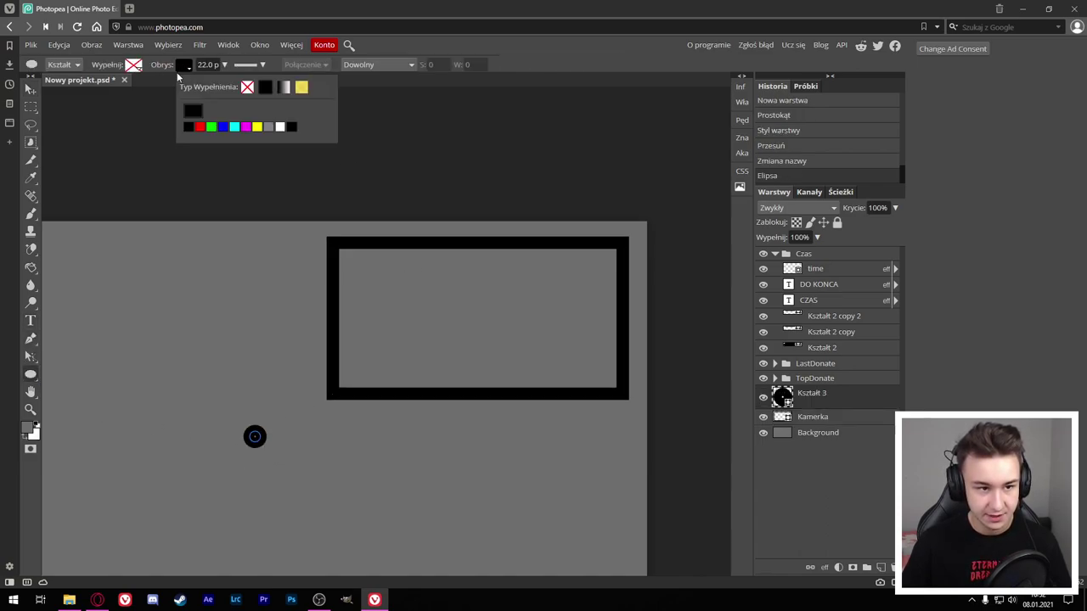
click(247, 87)
click(133, 65)
click(215, 87)
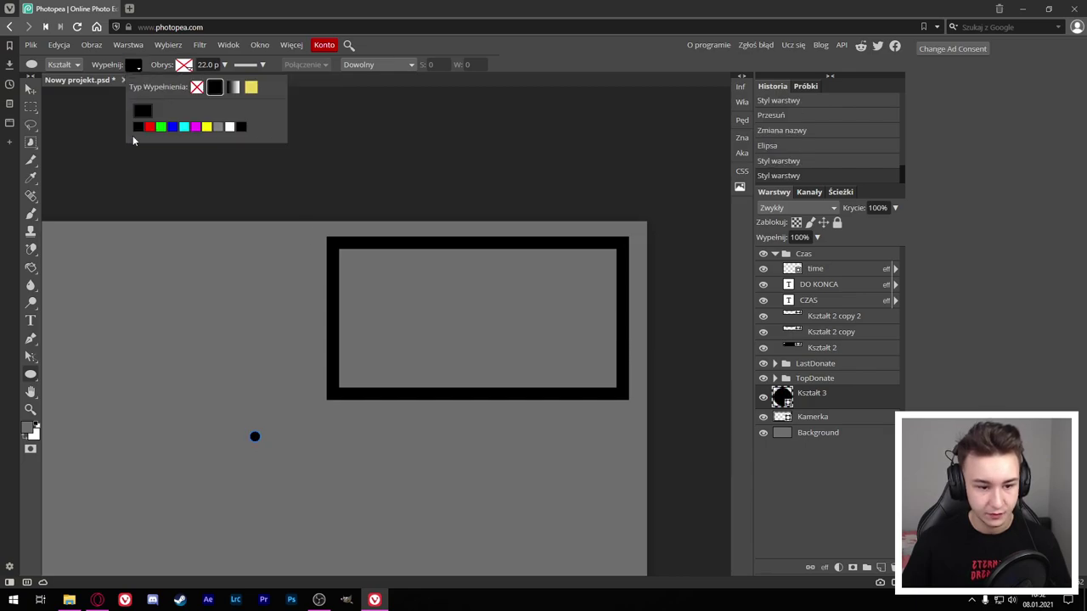
click(30, 88)
drag(344, 457, 455, 465)
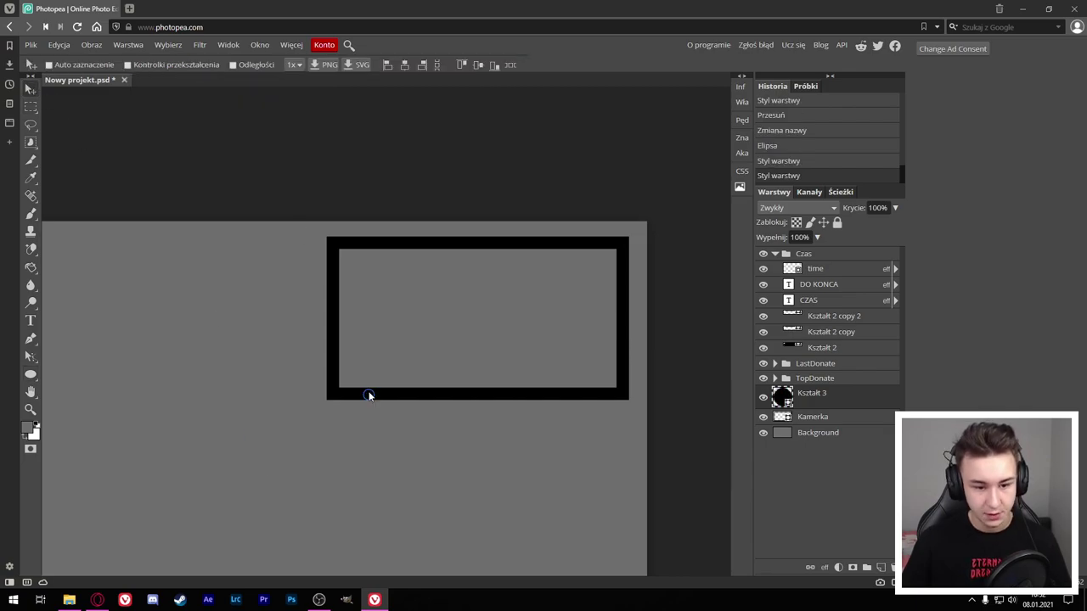
Step: Give the circle the glowing yellow layer style and shrink it onto the frame's bottom bar
right_click(847, 399)
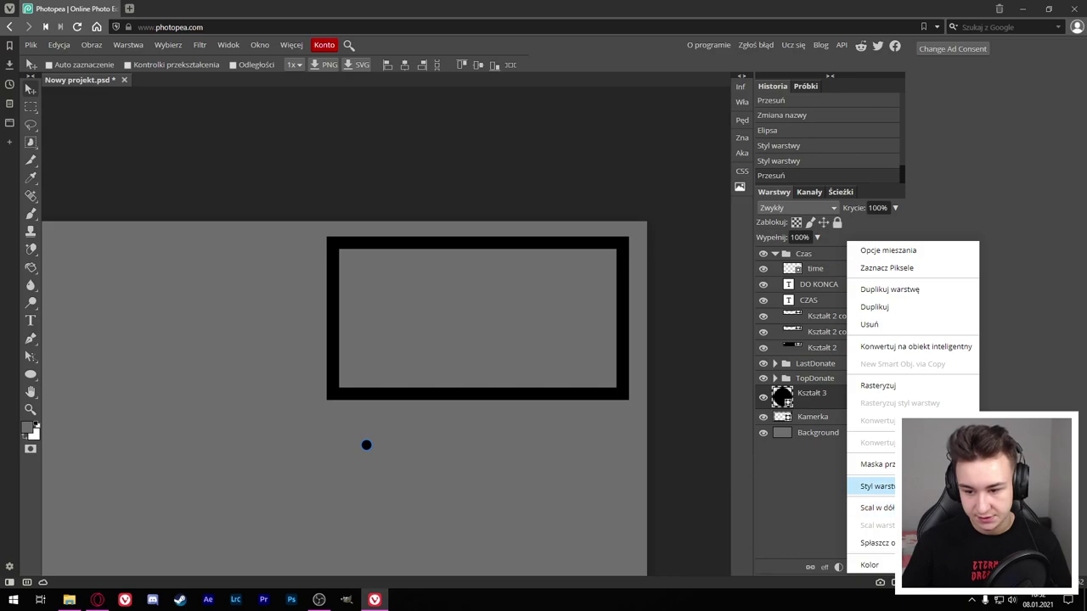
click(877, 486)
scroll(372, 448, up, 5)
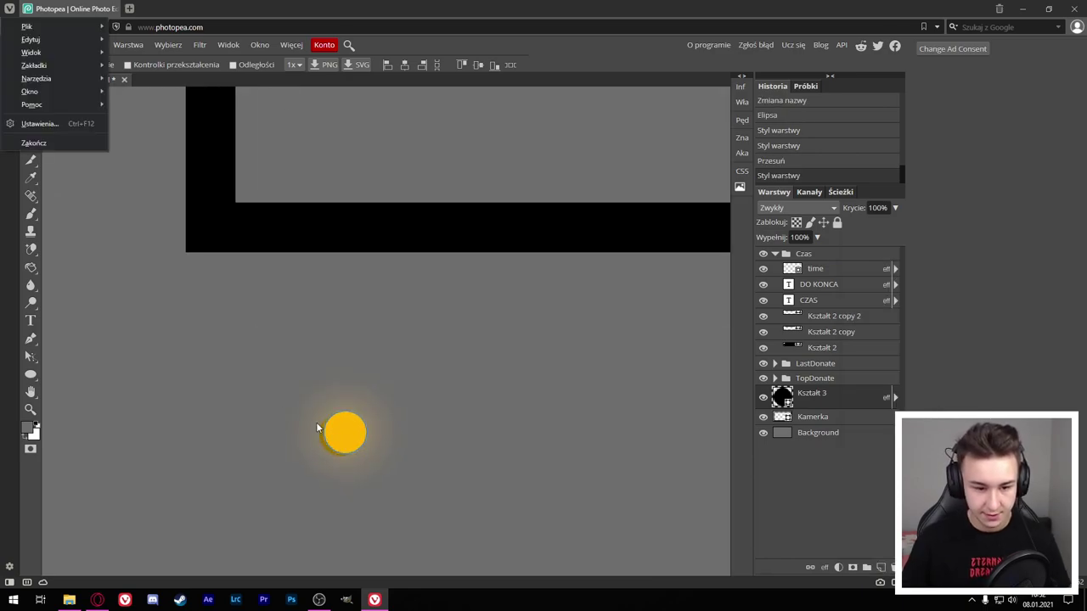
key(ctrl+t)
mouse_move(358, 423)
mouse_down()
mouse_move(360, 213)
mouse_move(311, 228)
mouse_move(219, 228)
mouse_move(414, 231)
mouse_up()
click(467, 65)
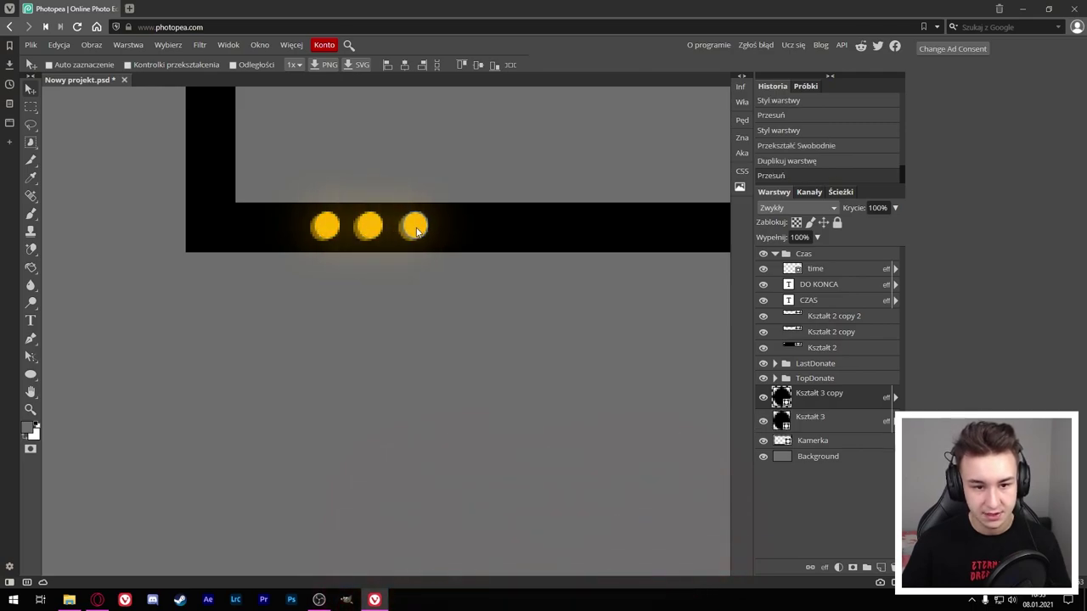
Step: Even out the spacing of the three yellow dots and merge them into one layer
scroll(575, 250, down, 2)
scroll(575, 249, up, 3)
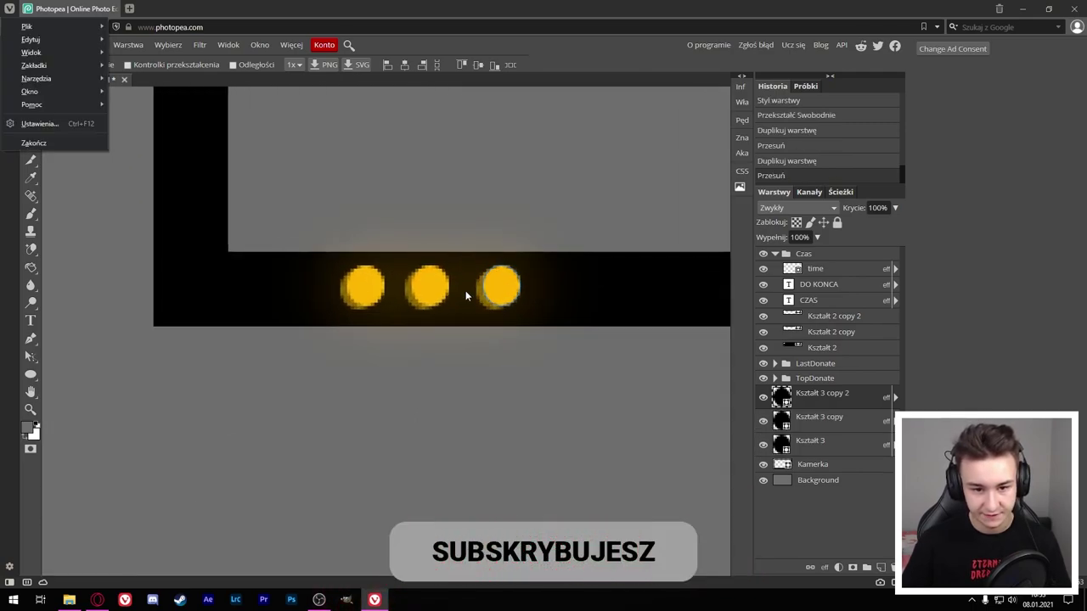
drag(520, 287, 606, 287)
mouse_move(371, 291)
mouse_down()
mouse_move(353, 303)
mouse_move(197, 289)
mouse_up()
key(shift+Right)
key(shift+Right)
key(shift+Right)
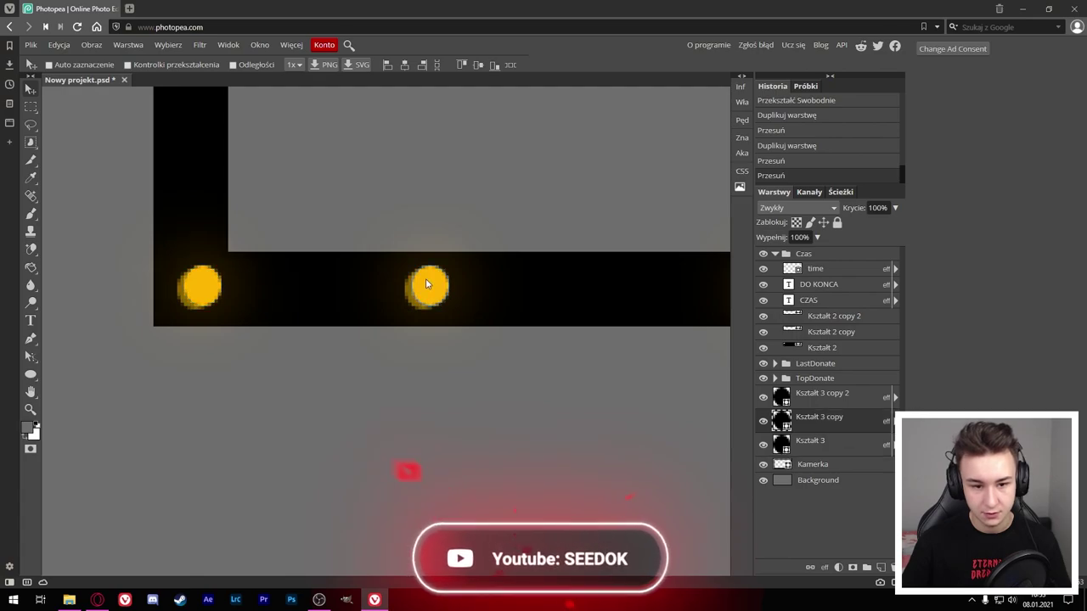
drag(426, 289, 498, 284)
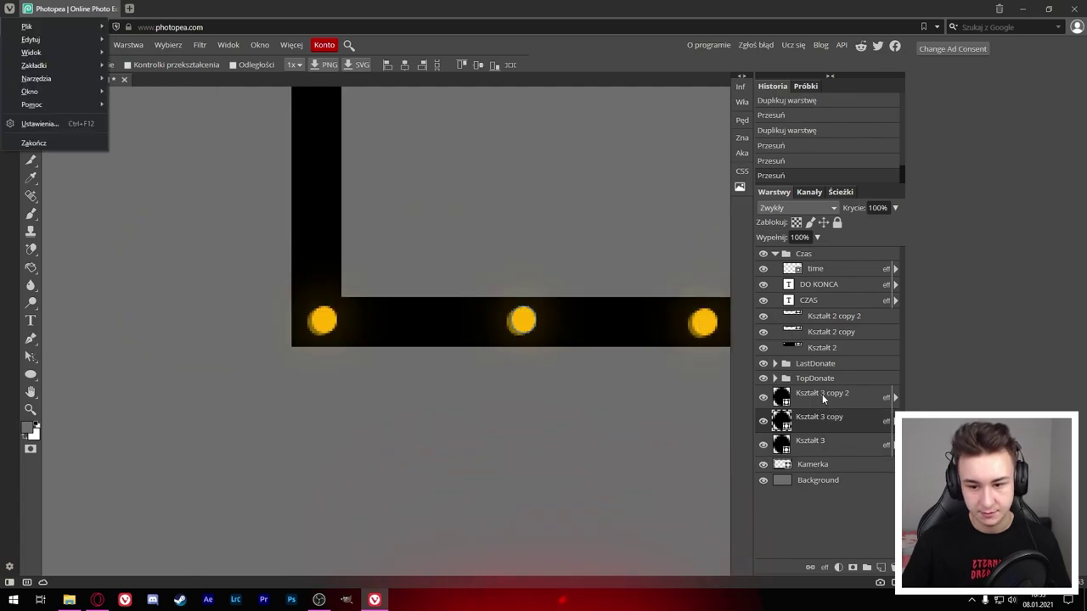
scroll(603, 416, down, 3)
scroll(603, 416, down, 2)
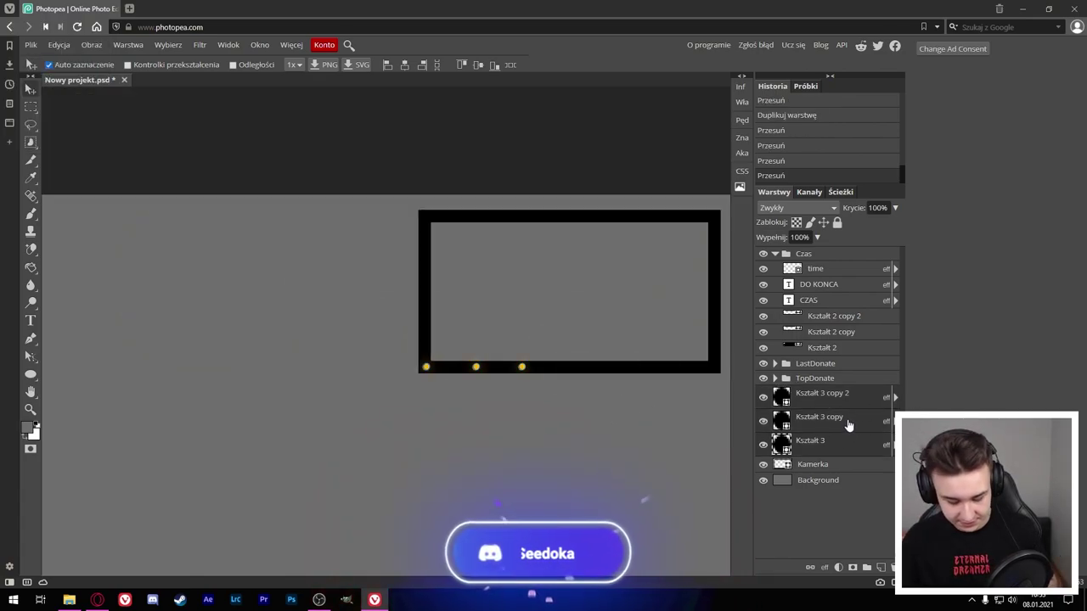
key(ctrl)
key(ctrl+e)
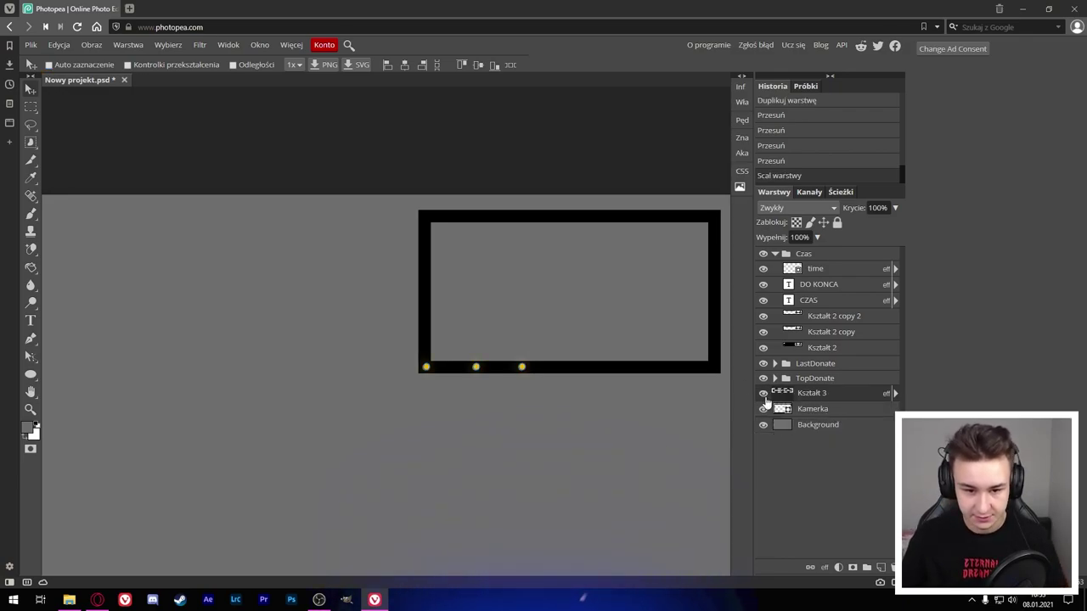
Step: Duplicate the merged dot row twice, shifting each copy further right along the bar
key(ctrl+j)
key(ctrl+t)
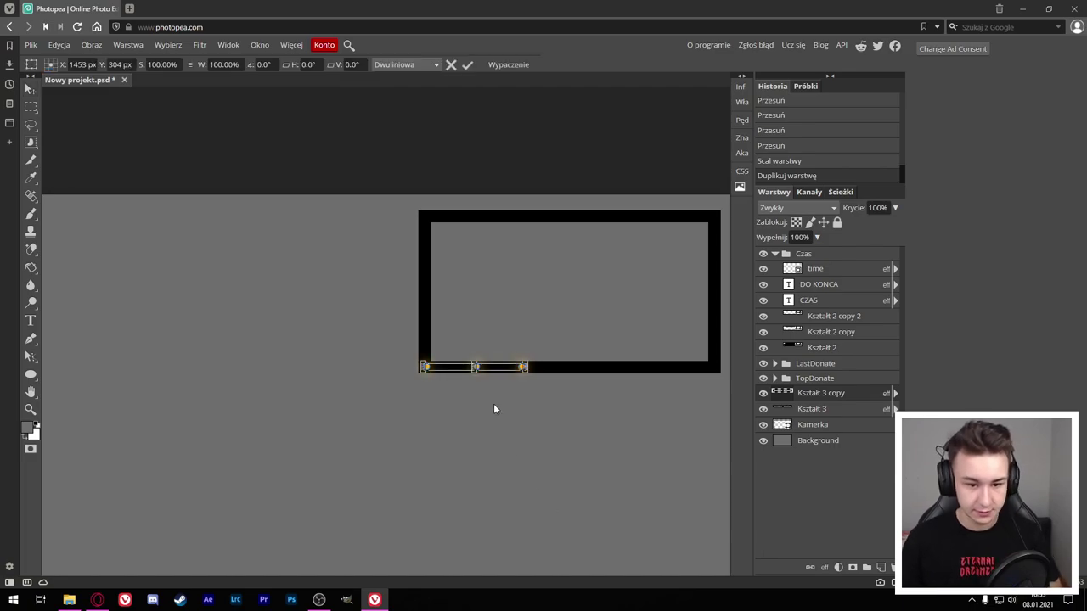
drag(494, 375, 630, 372)
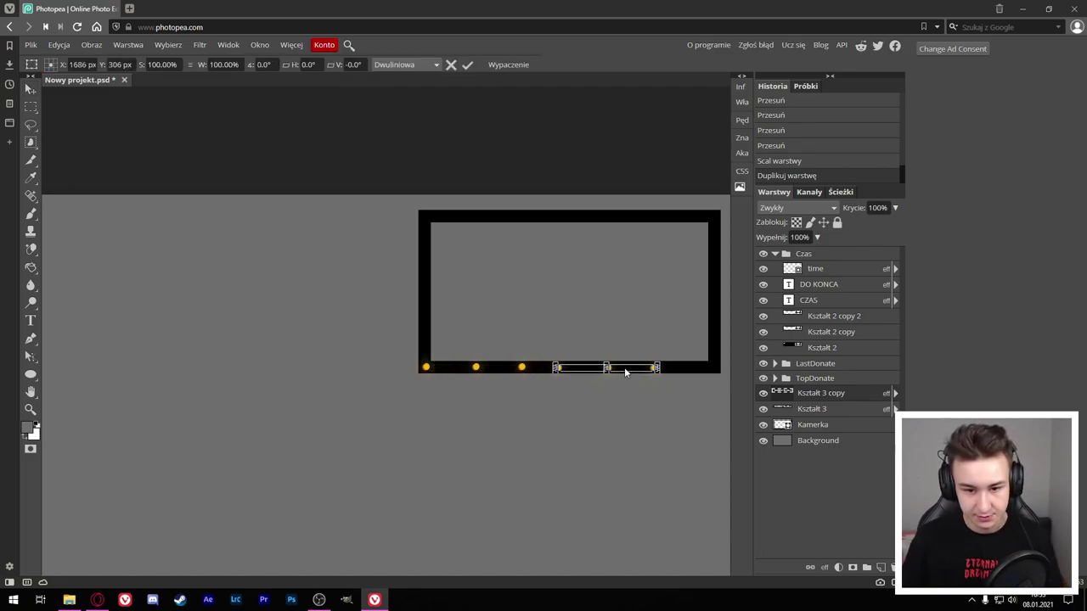
click(467, 65)
scroll(653, 299, down, 2)
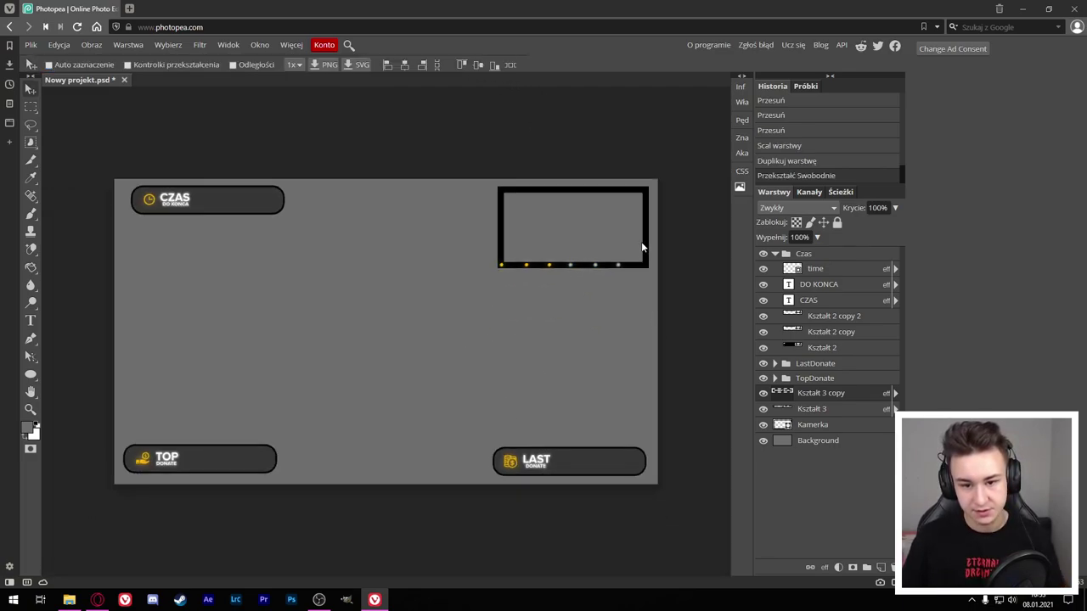
scroll(641, 241, up, 2)
key(alt)
key(ctrl+j)
key(ctrl+t)
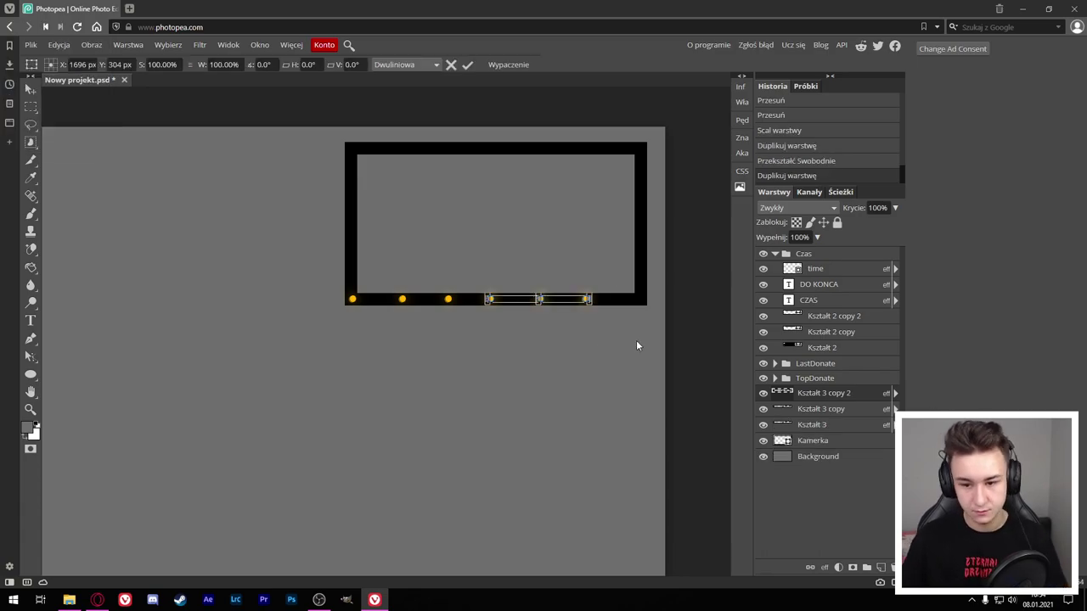
drag(570, 303, 698, 302)
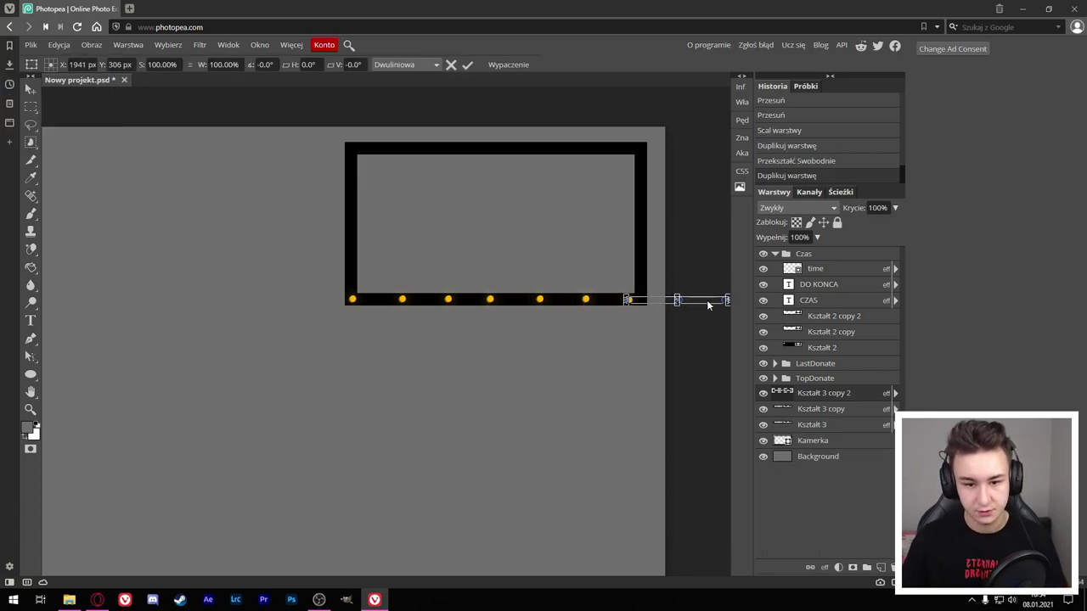
key(Return)
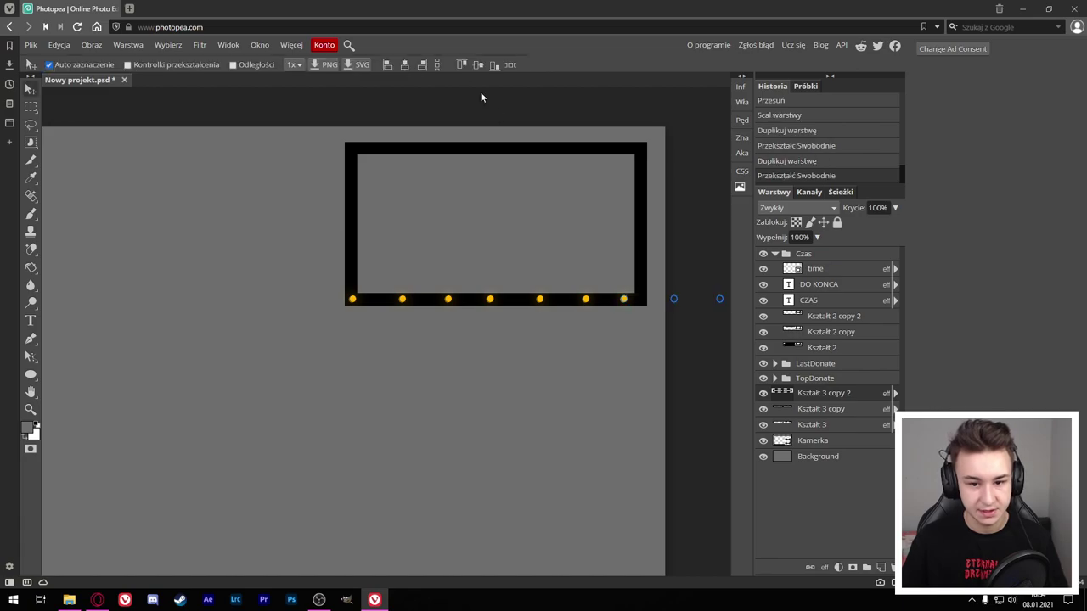
Step: Try erasing the extra dots beyond the frame and undo a stray nudge of the dots
click(28, 249)
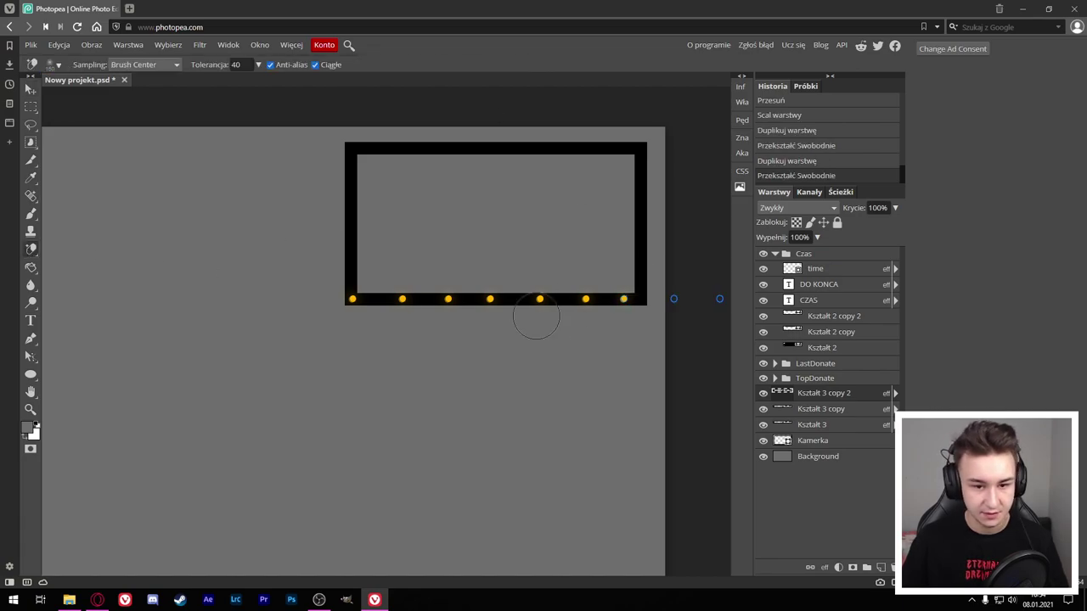
click(696, 284)
key(v)
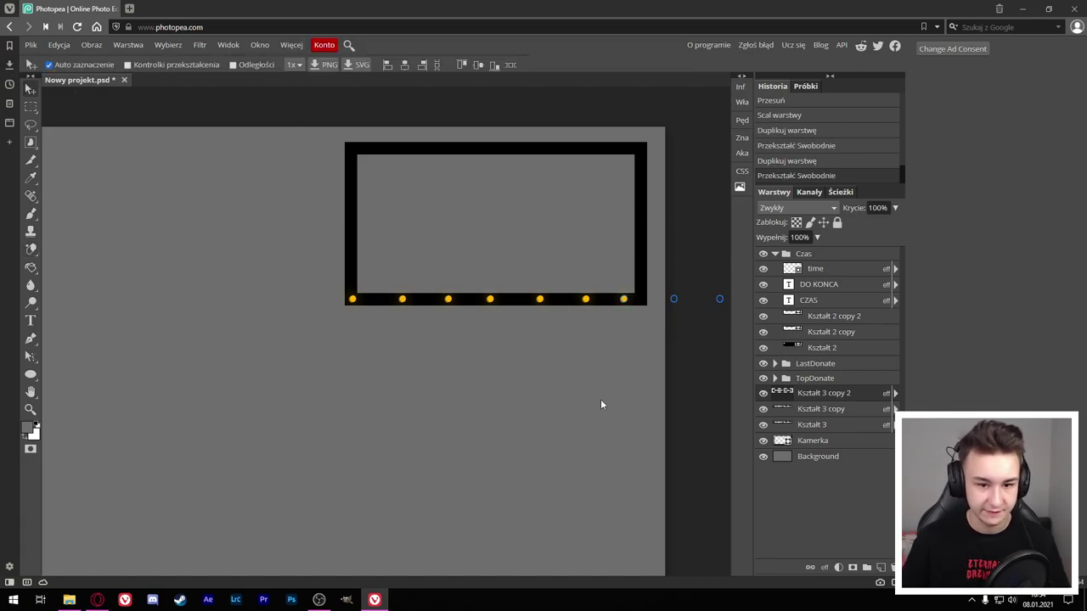
click(605, 395)
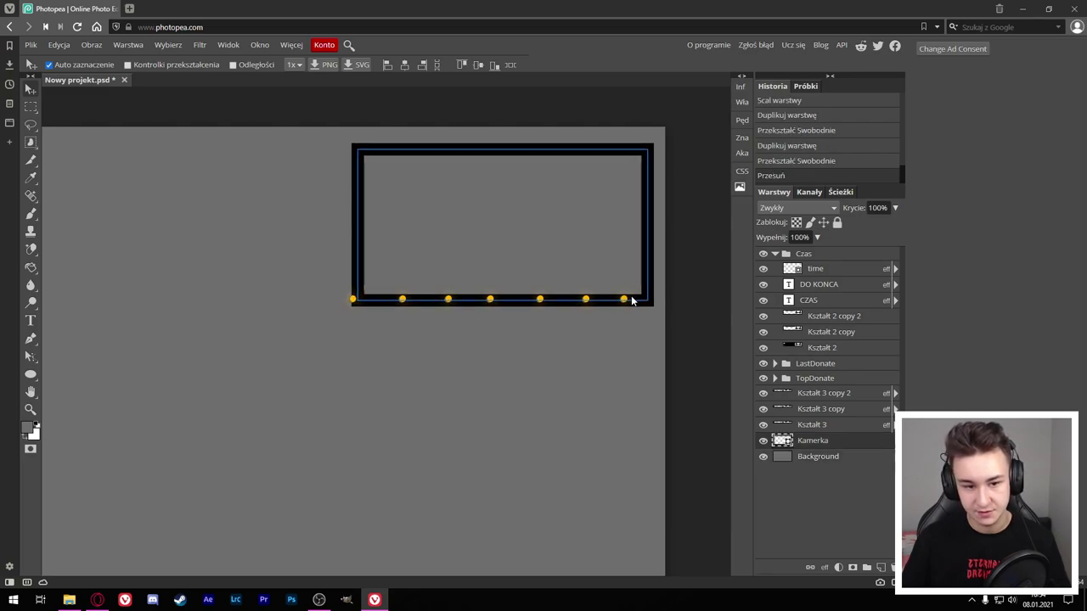
drag(629, 299, 627, 302)
key(ctrl+z)
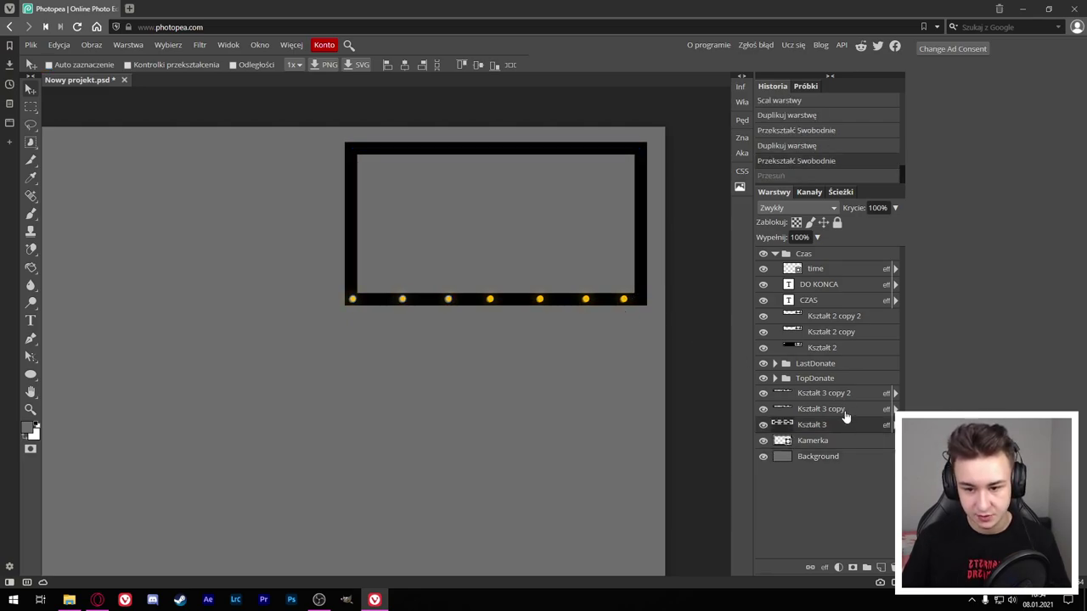
Step: Shift the Kształt 3 copy dots slightly right to even the spacing
click(822, 411)
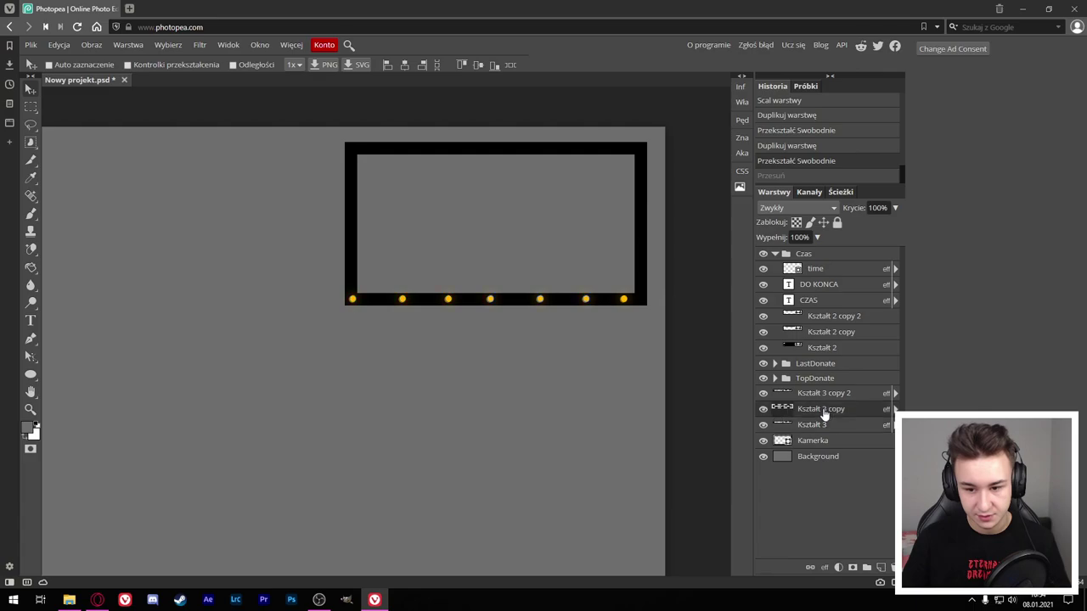
drag(542, 304, 552, 304)
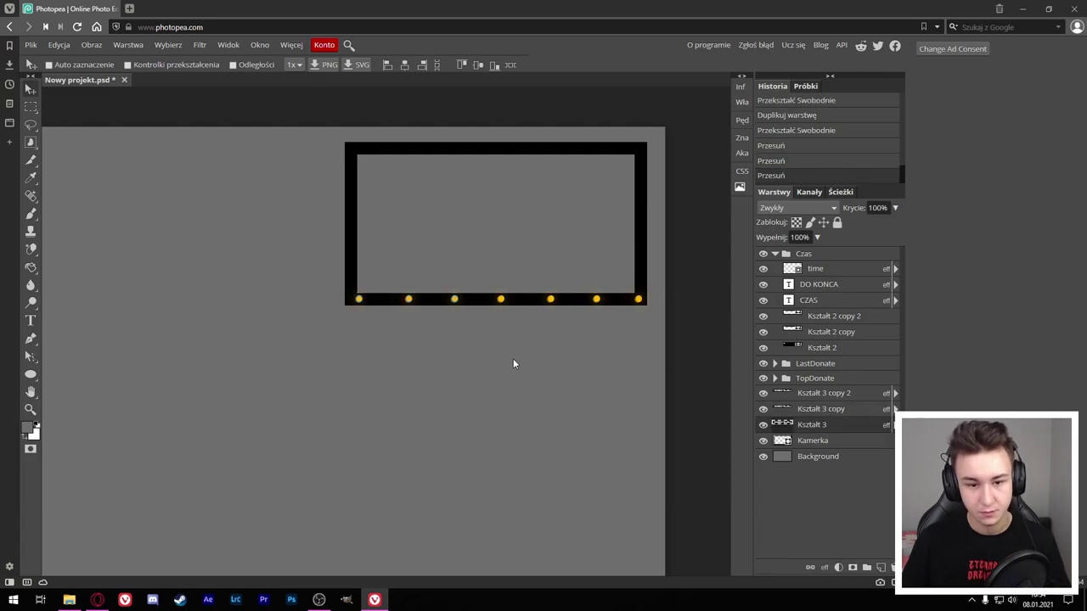
scroll(513, 364, down, 2)
scroll(573, 261, up, 2)
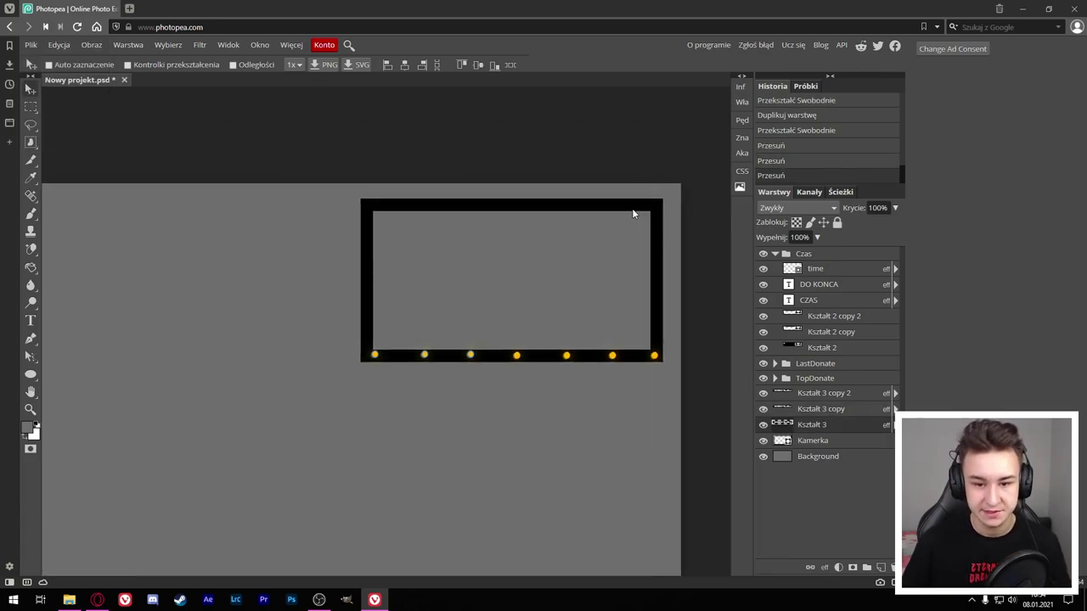
scroll(631, 212, up, 2)
scroll(428, 477, down, 1)
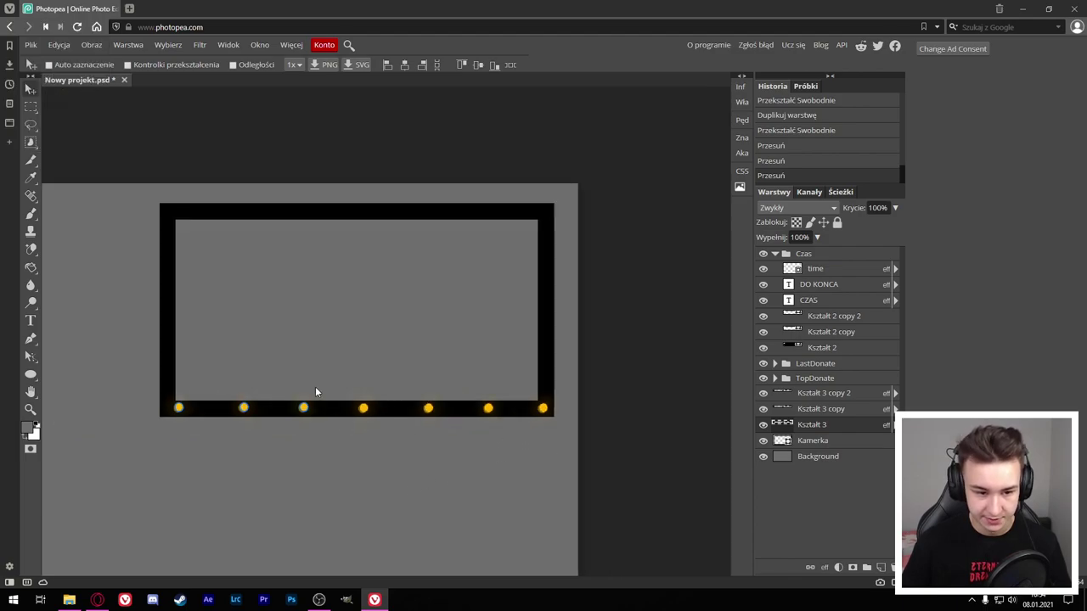
scroll(315, 386, down, 1)
scroll(304, 343, up, 3)
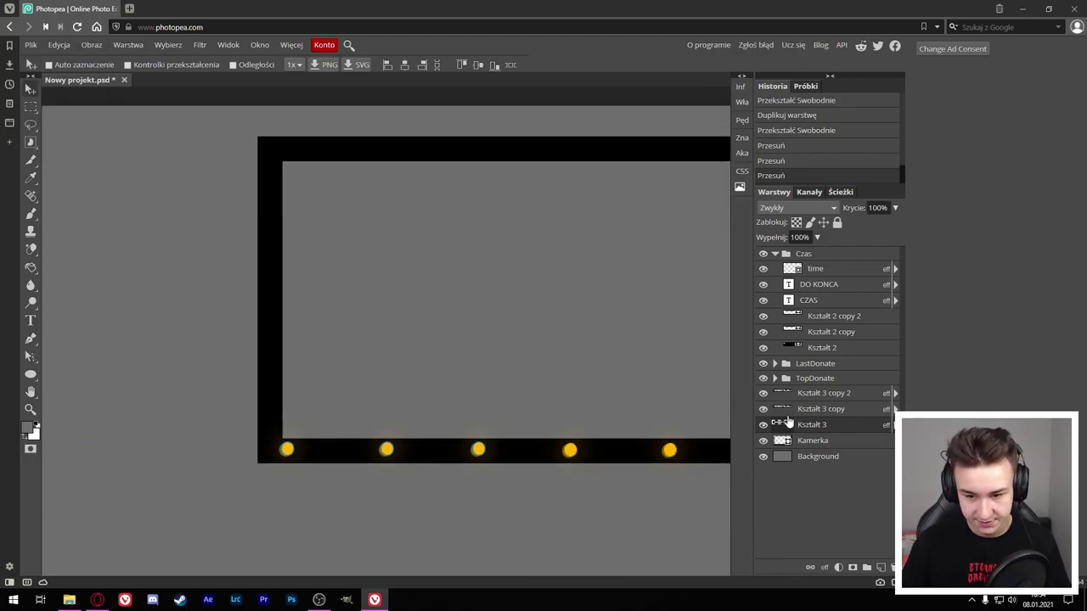
Step: Set the Kamerka frame's border to 17 px, then select the three dot-strip layers
click(825, 445)
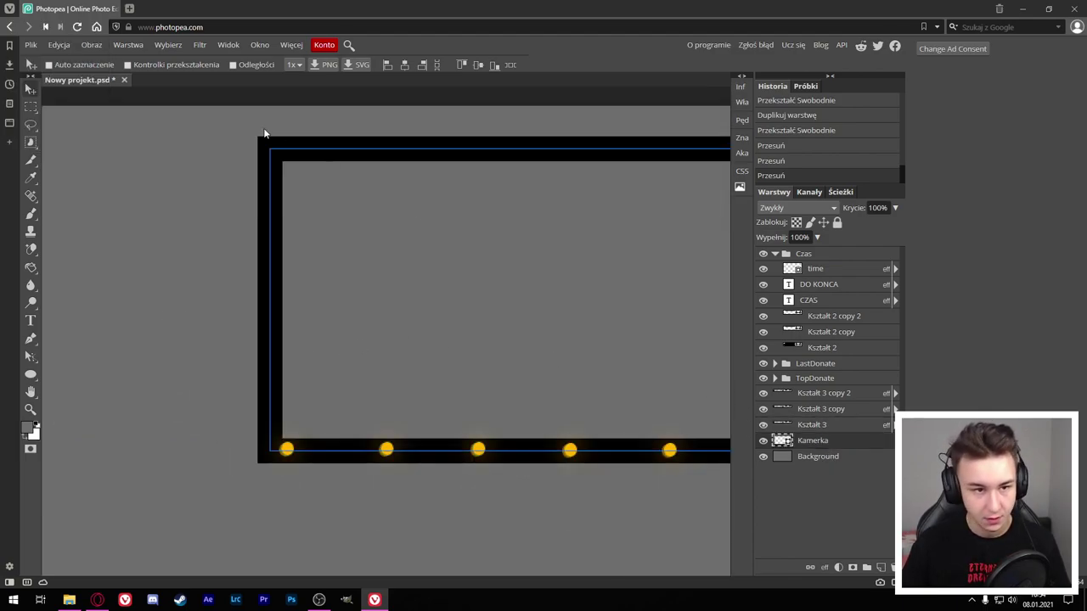
right_click(30, 376)
click(65, 375)
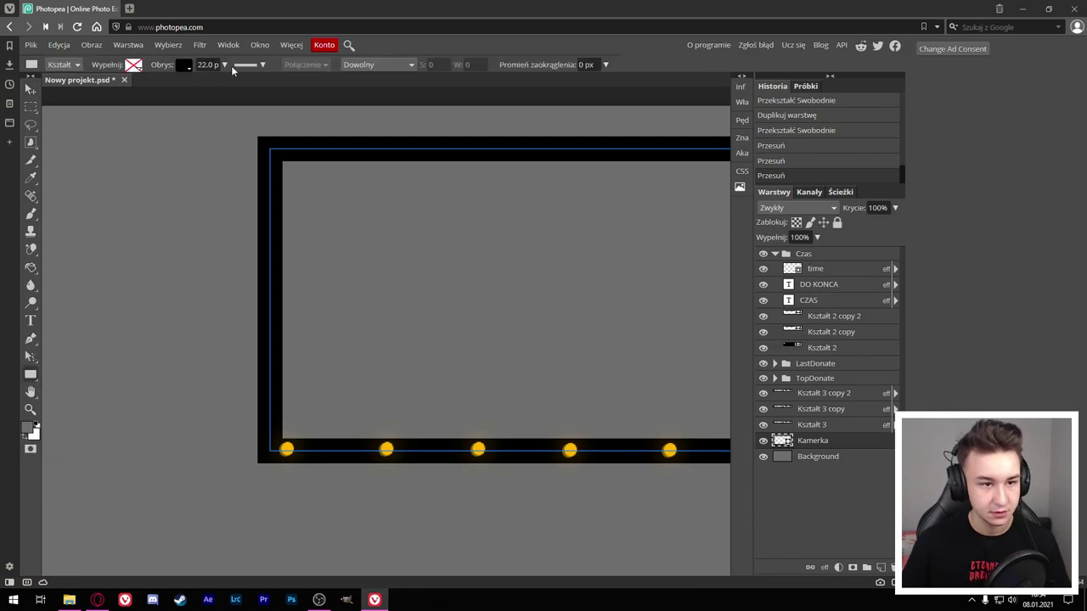
click(224, 65)
click(207, 64)
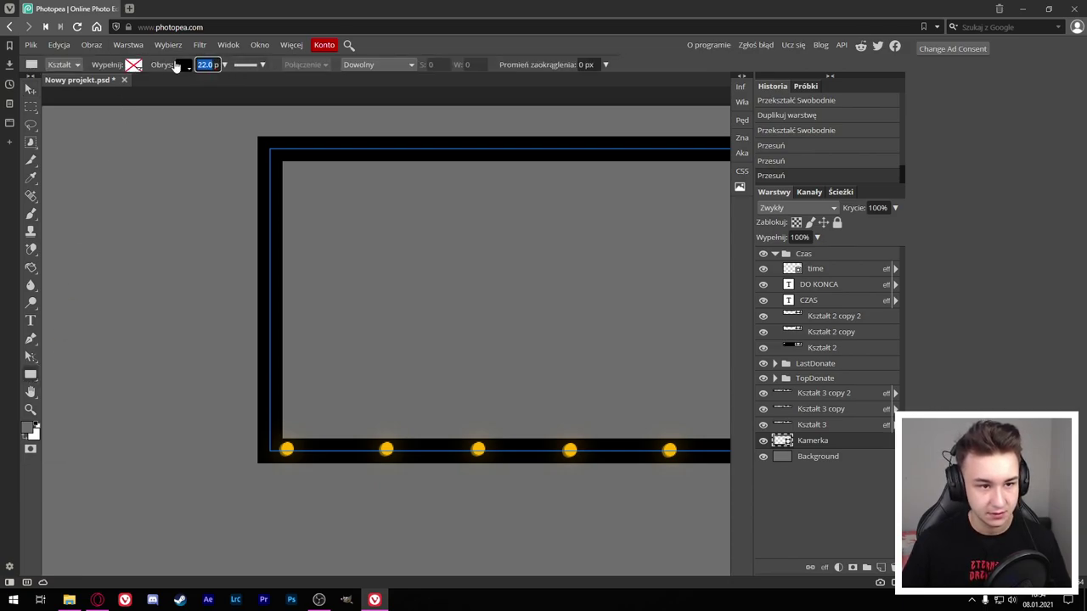
text(17)
key(Return)
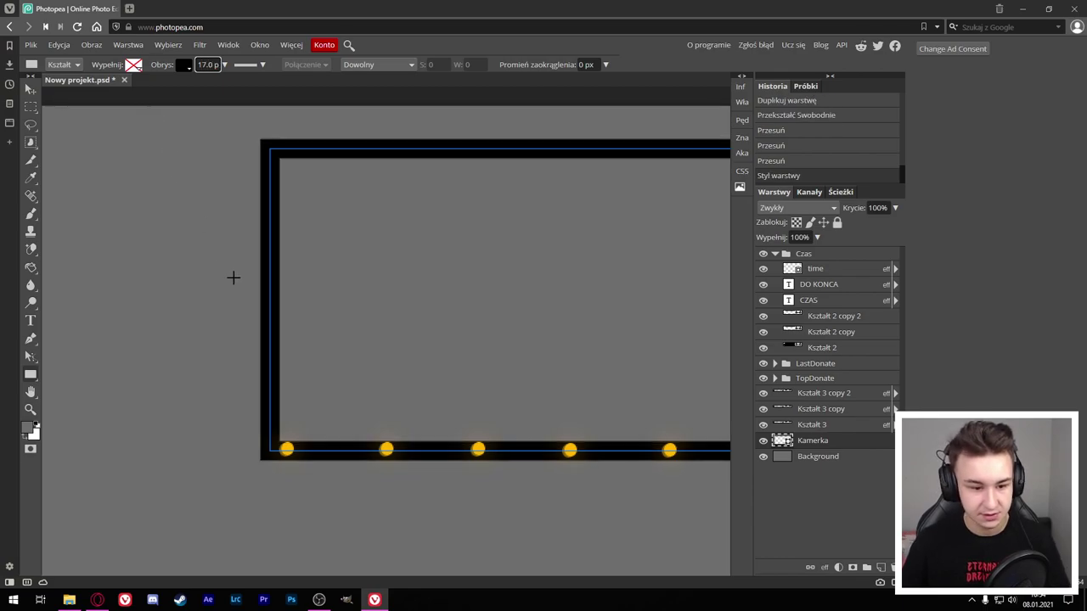
click(831, 413)
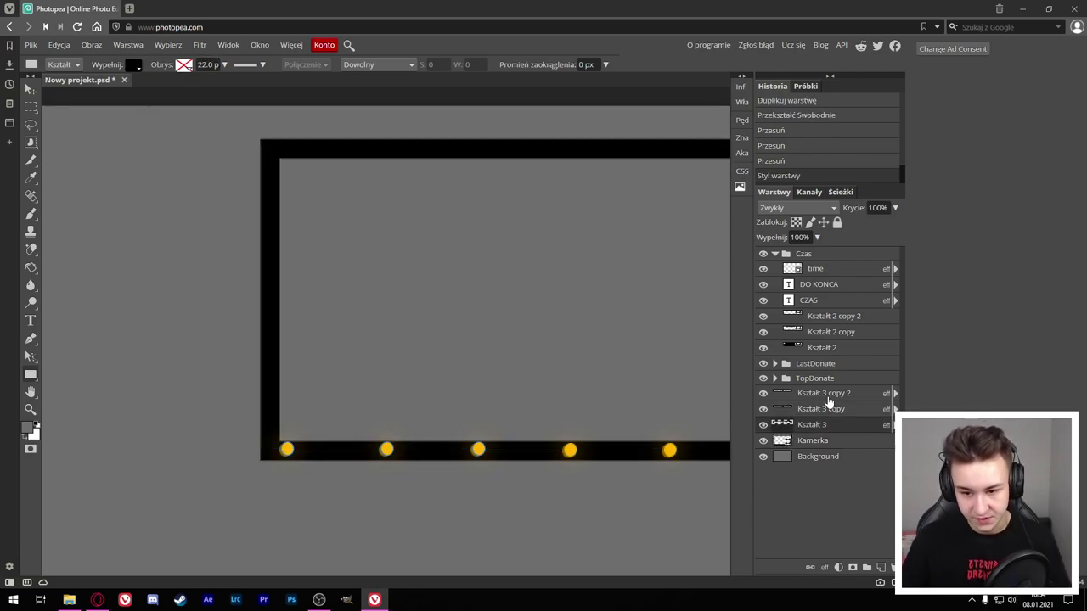
shift+click(828, 396)
Step: Merge the three dot strips into one Kształt 3 layer, with cancelled attempts at resizing it
key(ctrl+e)
key(ctrl+t)
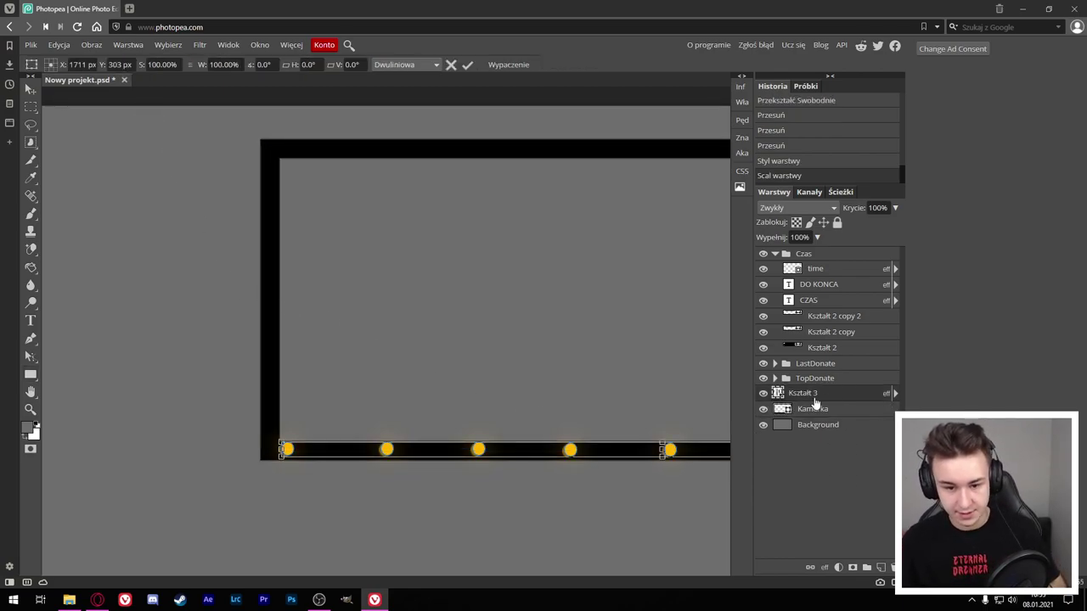
scroll(584, 473, down, 1)
scroll(670, 464, down, 2)
key(alt)
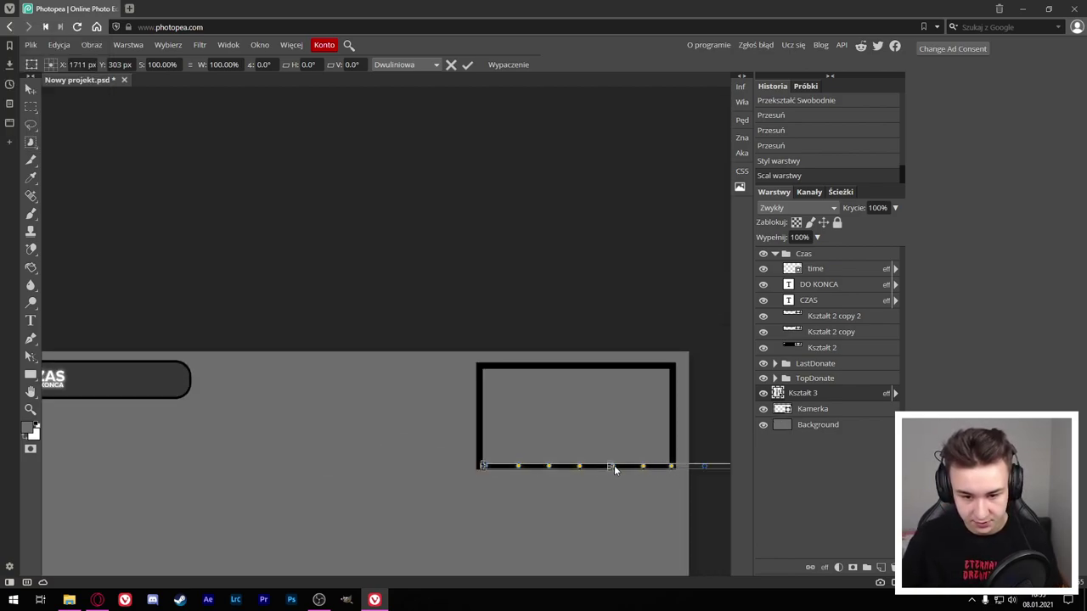
scroll(614, 465, up, 2)
scroll(637, 542, down, 2)
scroll(641, 453, up, 5)
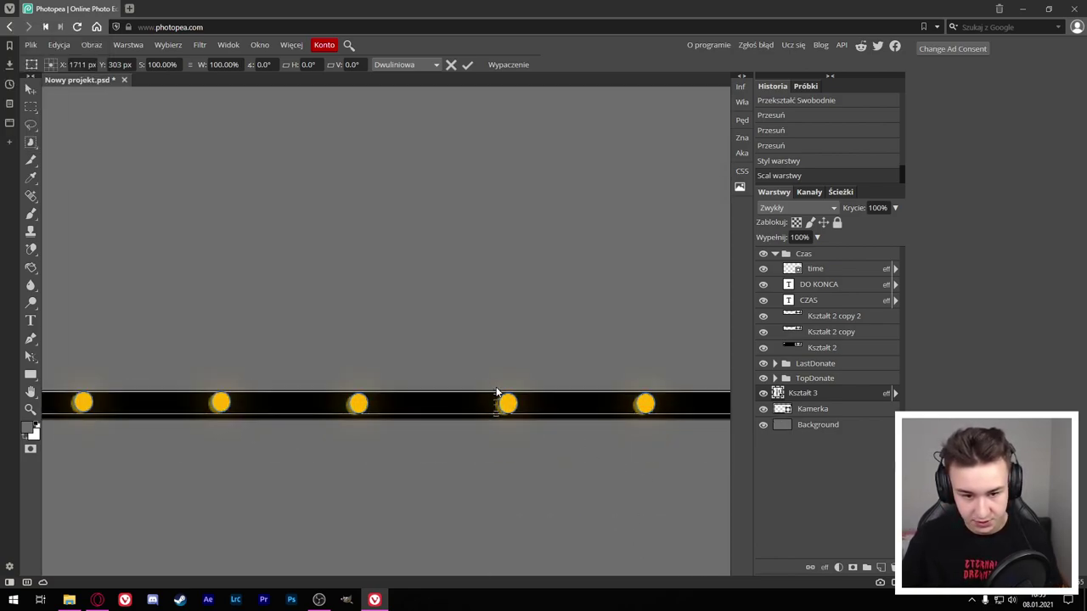
drag(497, 392, 494, 392)
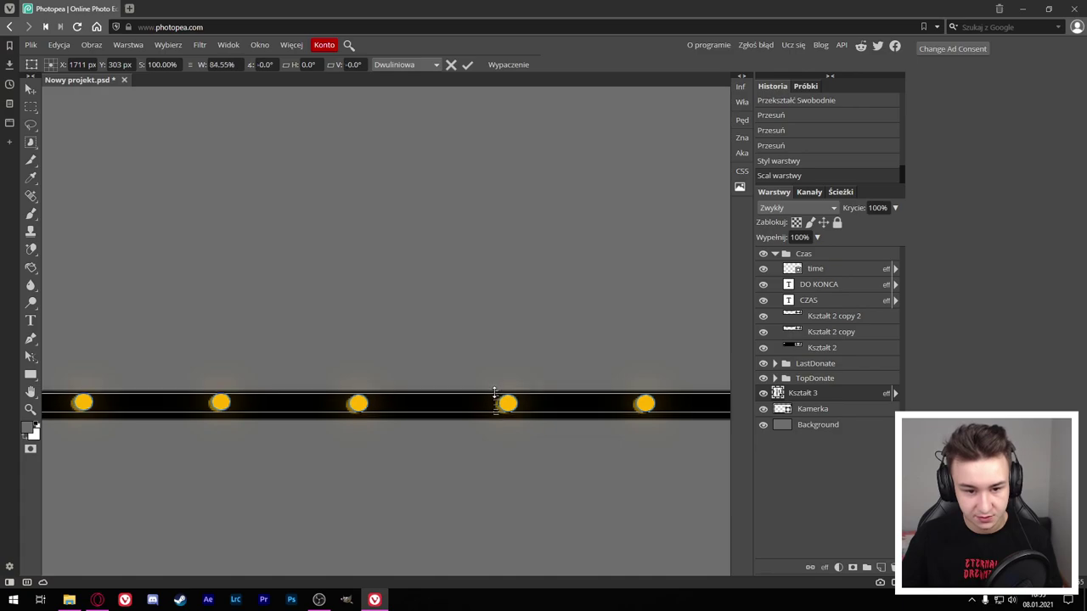
key(Escape)
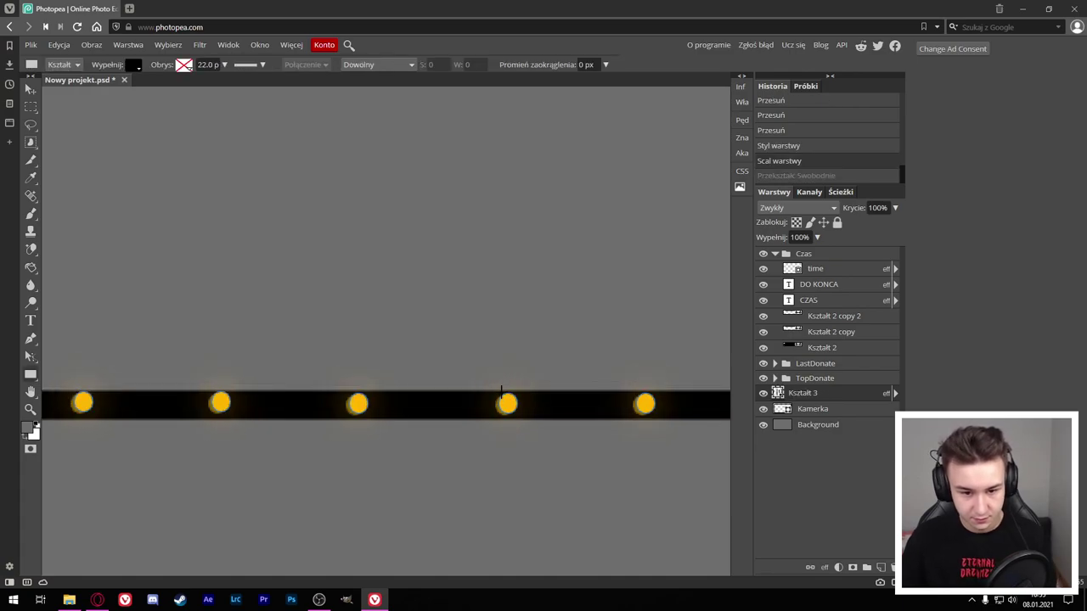
key(ctrl+t)
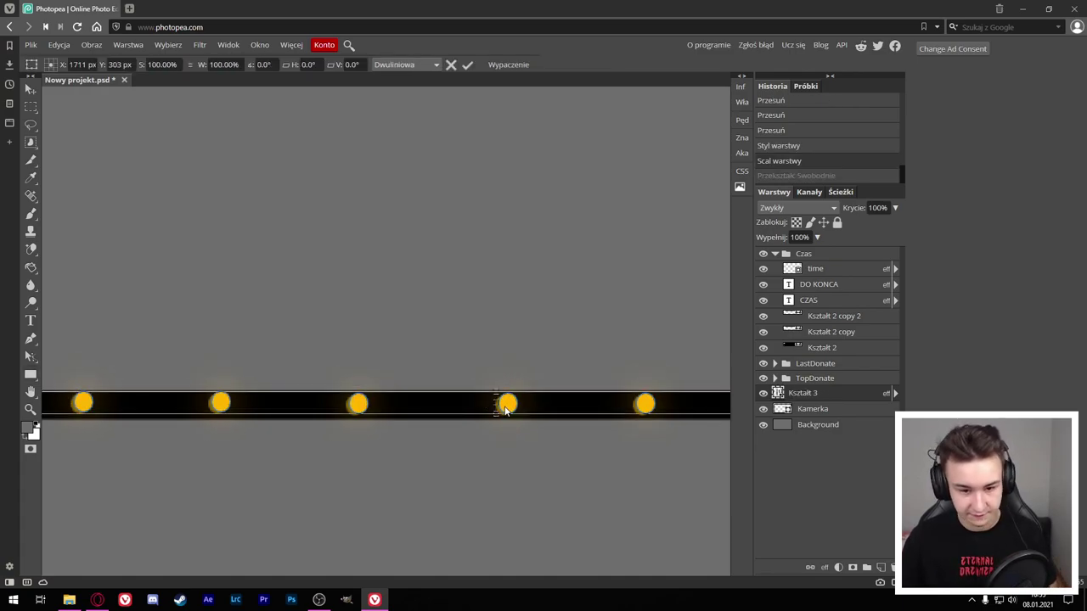
drag(494, 392, 496, 379)
key(Escape)
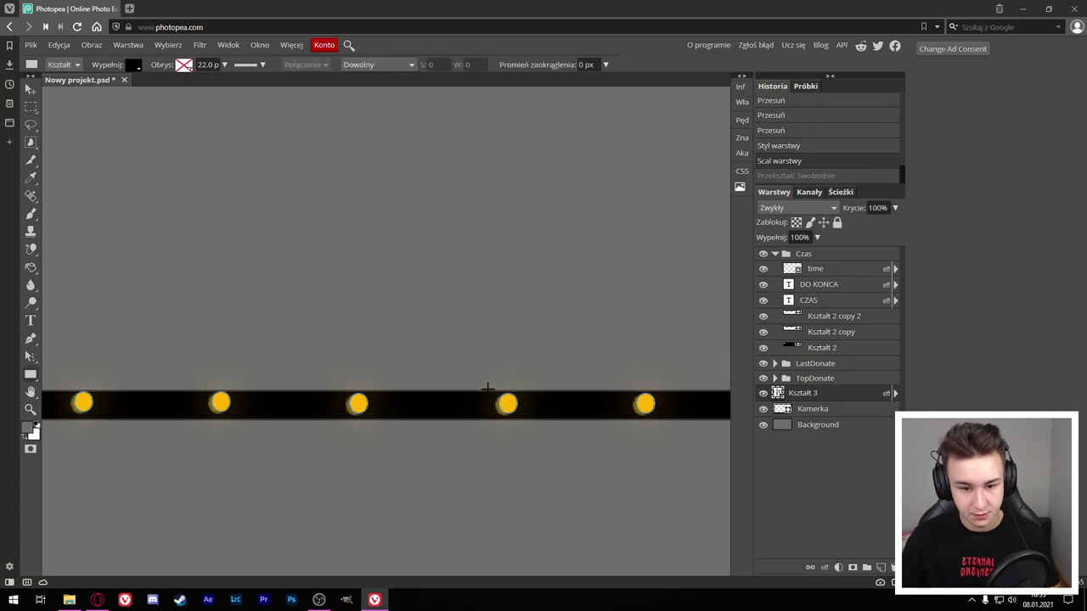
scroll(199, 433, down, 5)
scroll(198, 433, up, 3)
Step: Shrink the merged dot strip toward the frame width and slide it left to the bottom-left corner
key(ctrl+t)
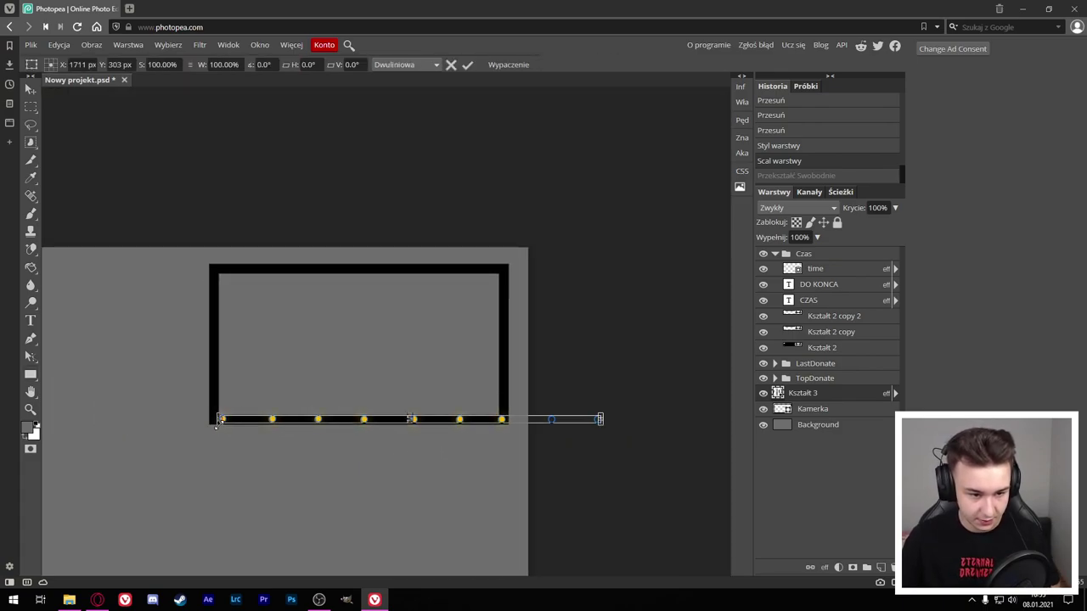
drag(219, 425, 238, 420)
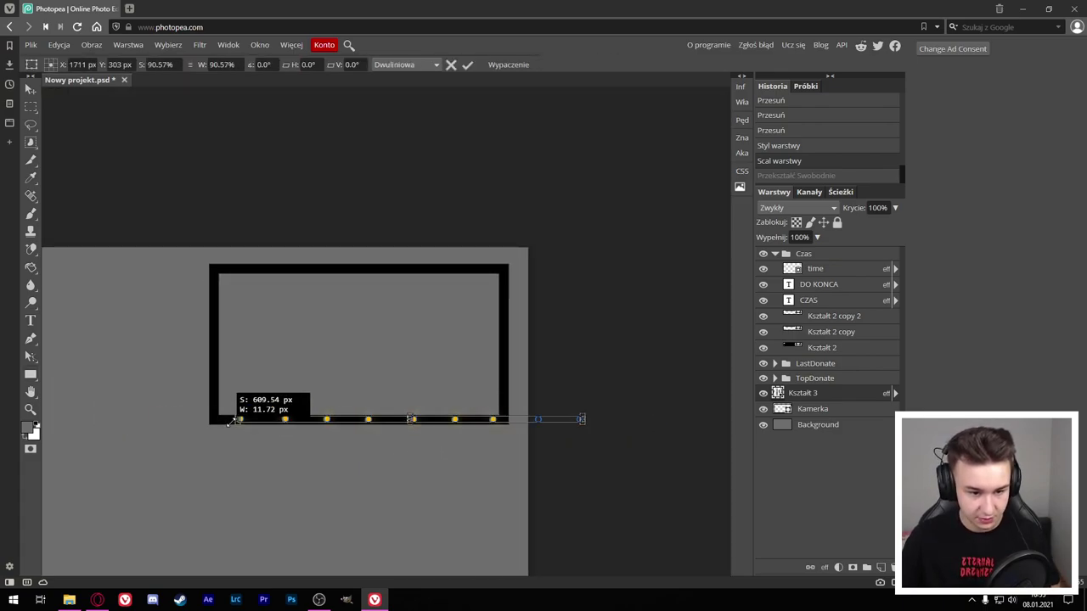
click(469, 64)
key(ctrl+t)
scroll(196, 391, up, 2)
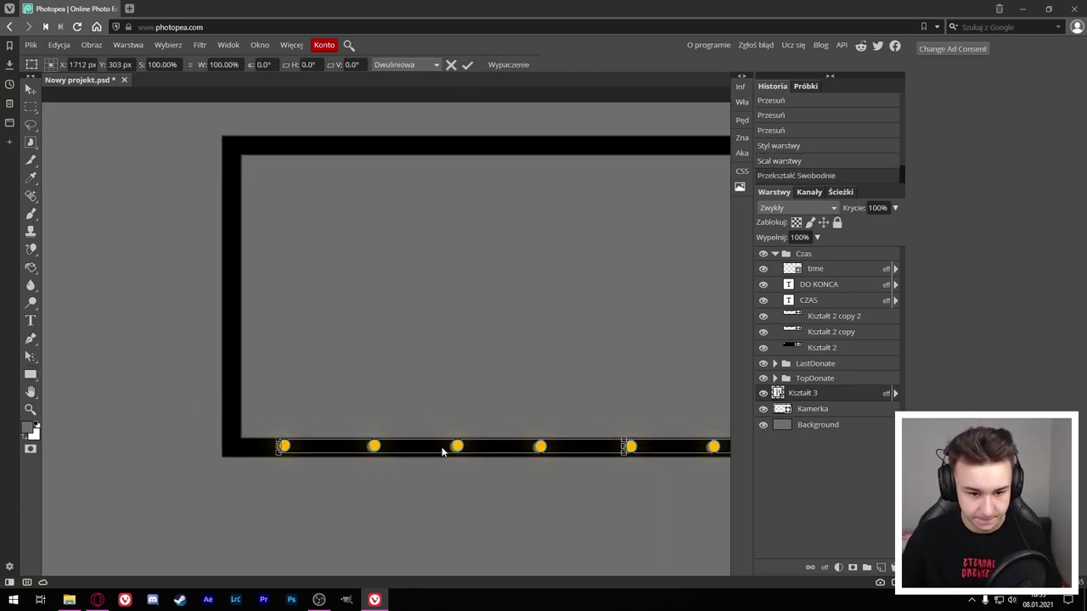
drag(441, 452, 394, 453)
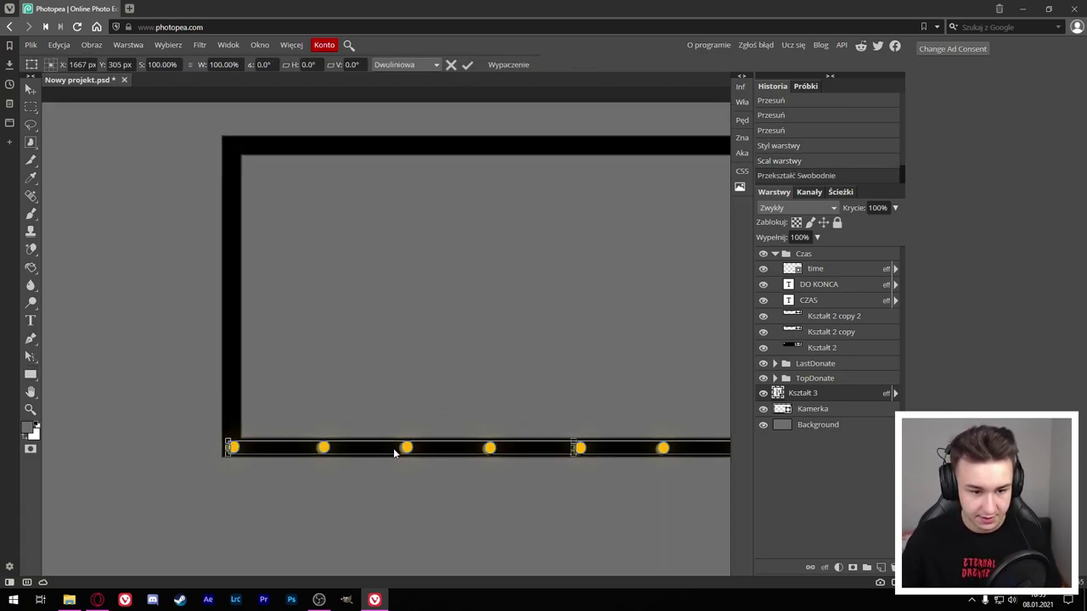
click(466, 66)
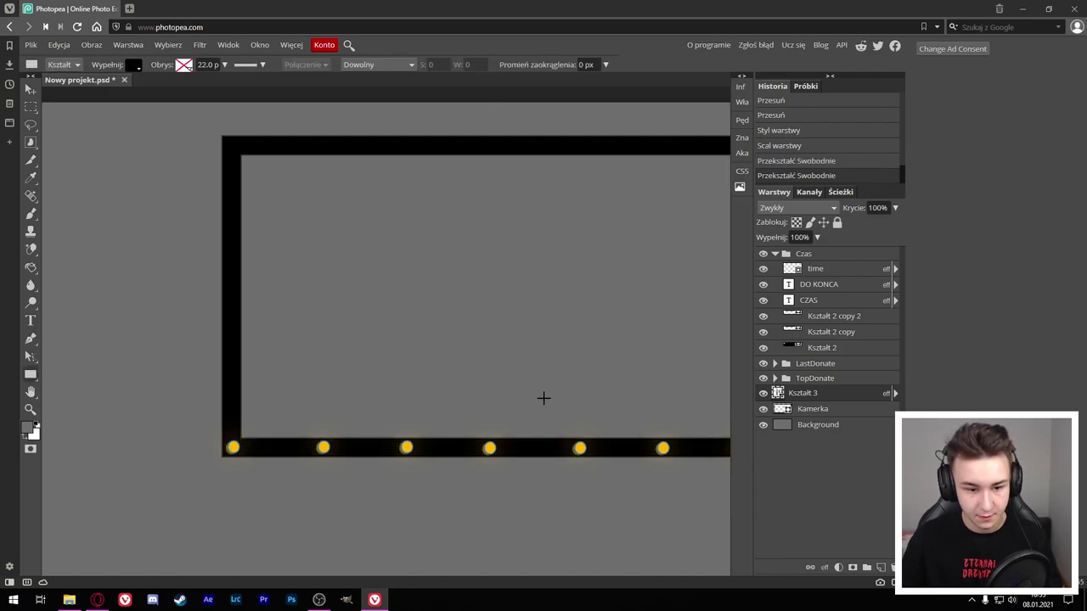
scroll(594, 412, down, 3)
scroll(674, 442, up, 2)
scroll(663, 399, up, 2)
Step: With the Background Eraser, rasterize the Kształt 3 dot strip and erase the stray end dot
key(alt)
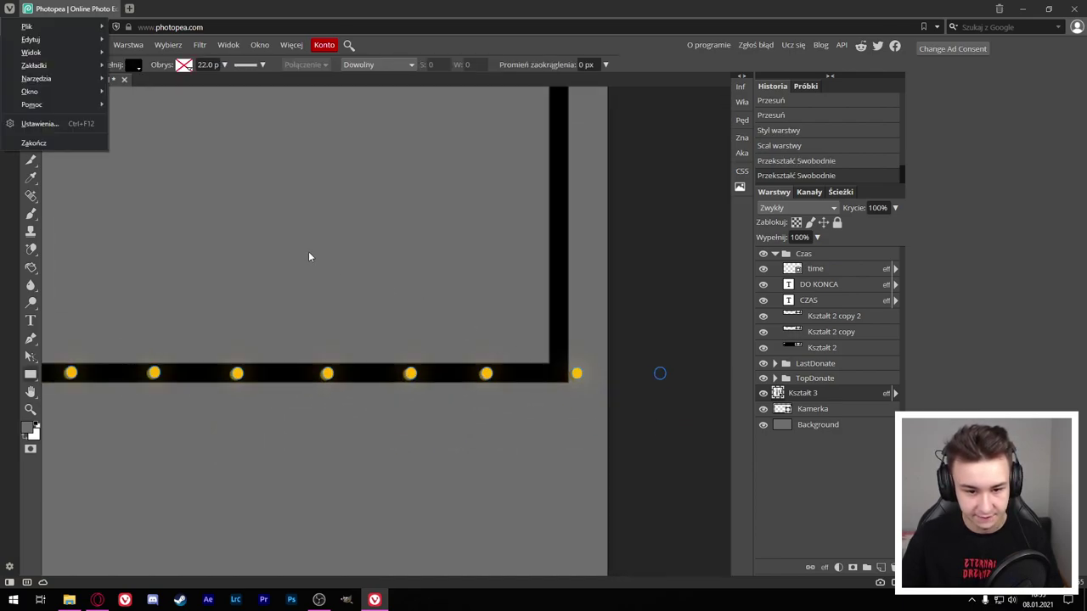
key(s)
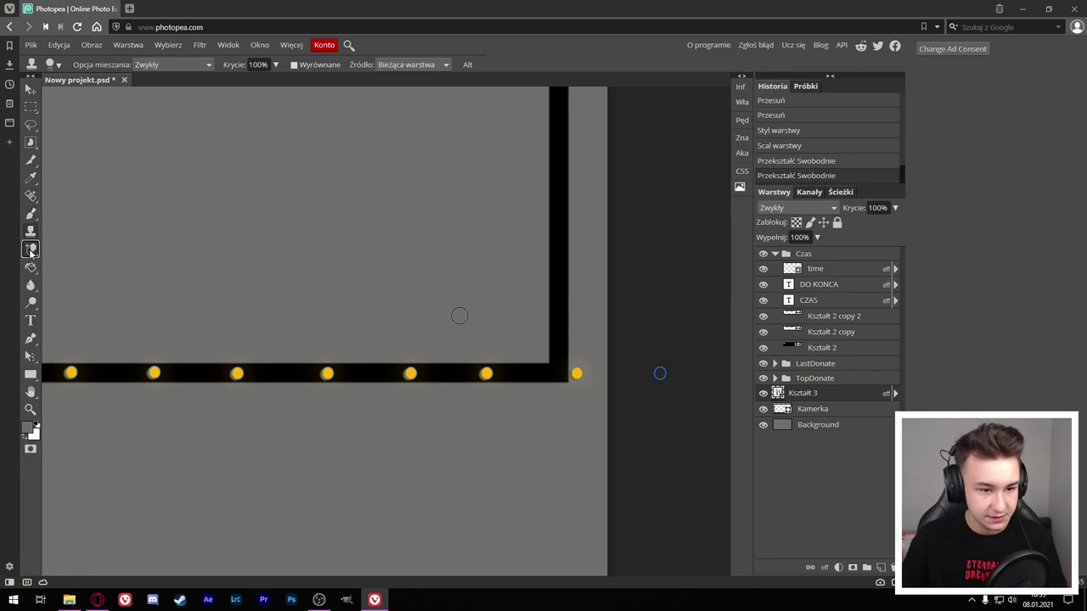
click(31, 249)
click(598, 372)
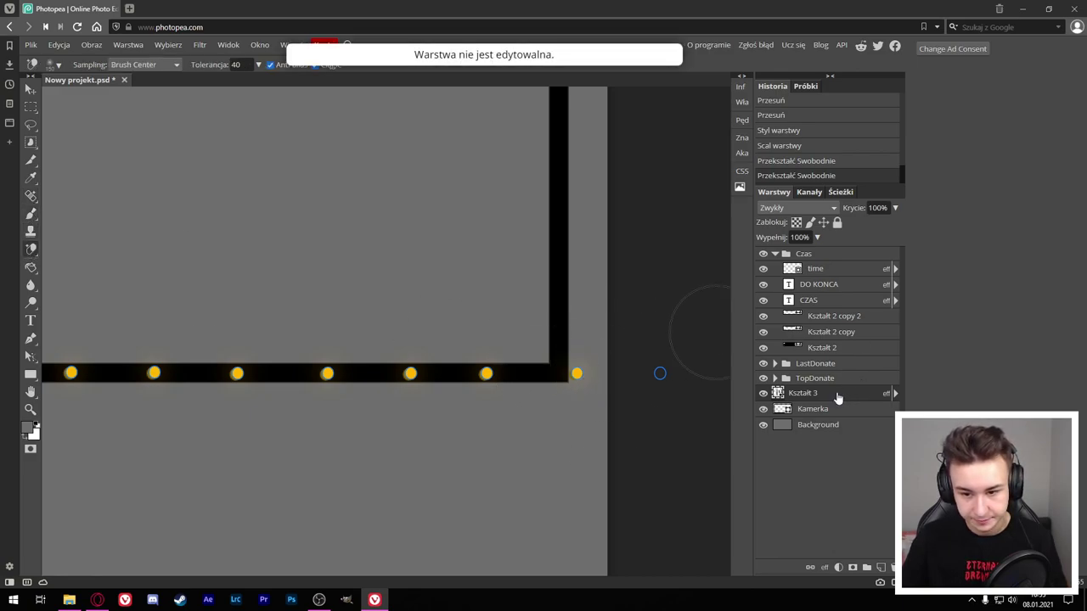
right_click(812, 397)
click(850, 388)
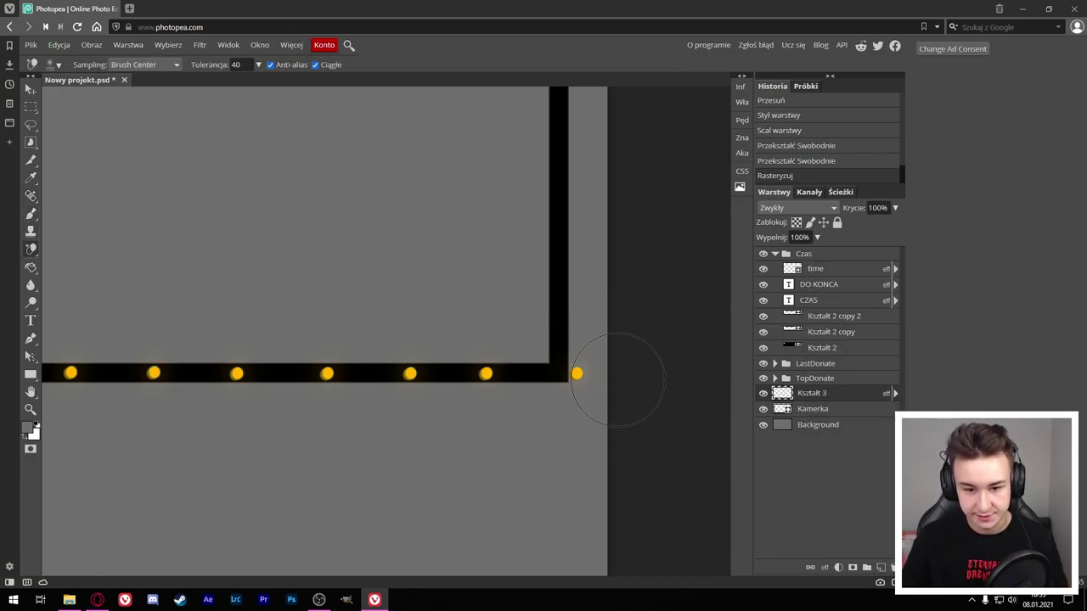
click(633, 319)
Step: Rasterize the strip's layer style to bake in the glow, then erase the end dot again
right_click(824, 393)
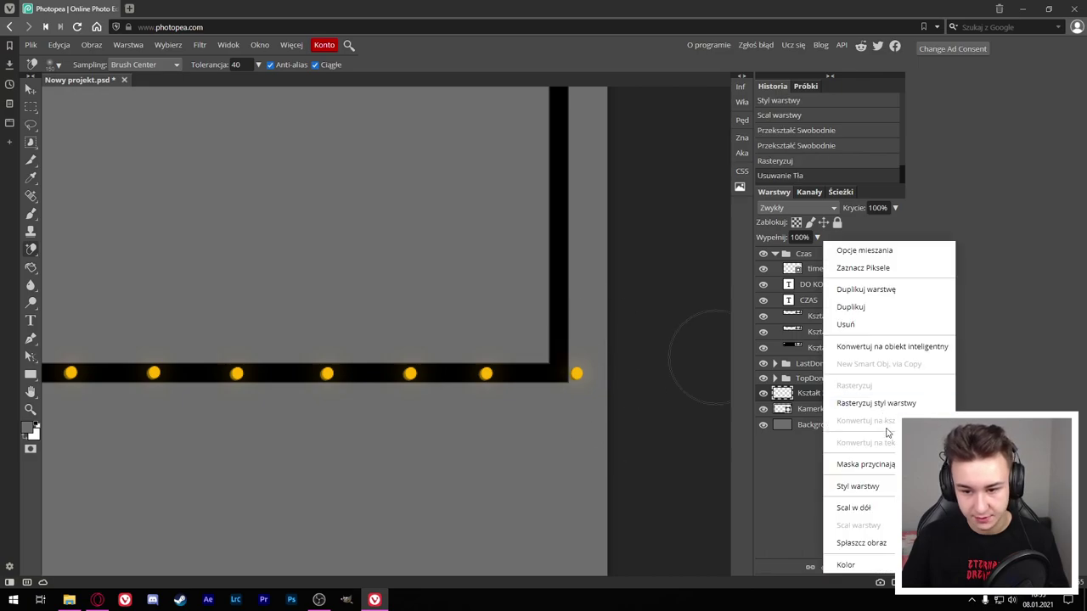
click(875, 403)
click(582, 378)
key(ctrl+z)
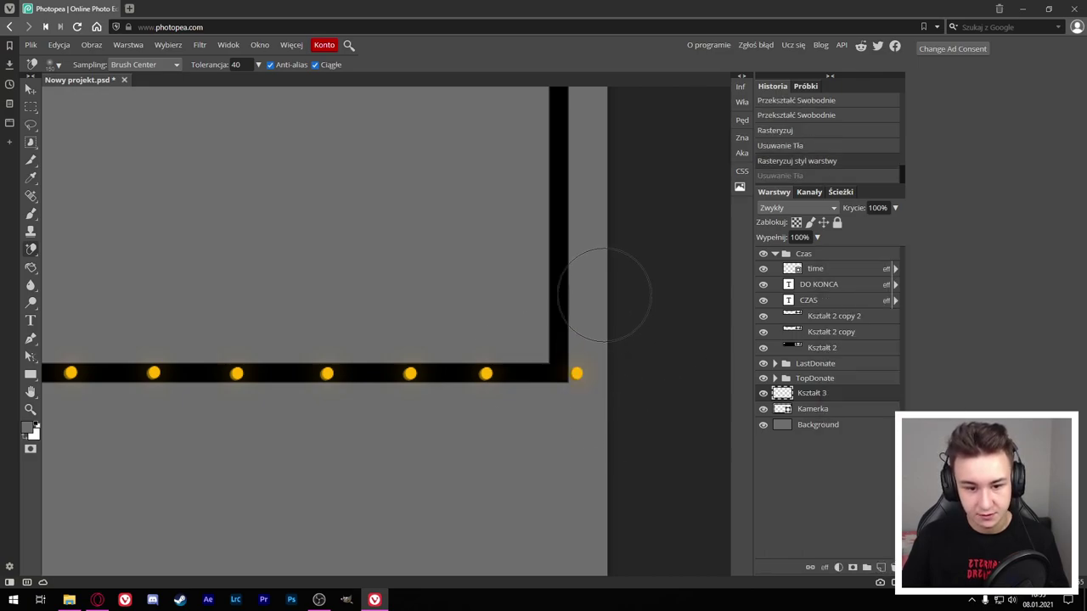
click(581, 375)
click(588, 379)
Step: Pull the dot strip's ends to the frame's bottom corners, apply the transform, and save with Ctrl+S
scroll(622, 368, up, 2)
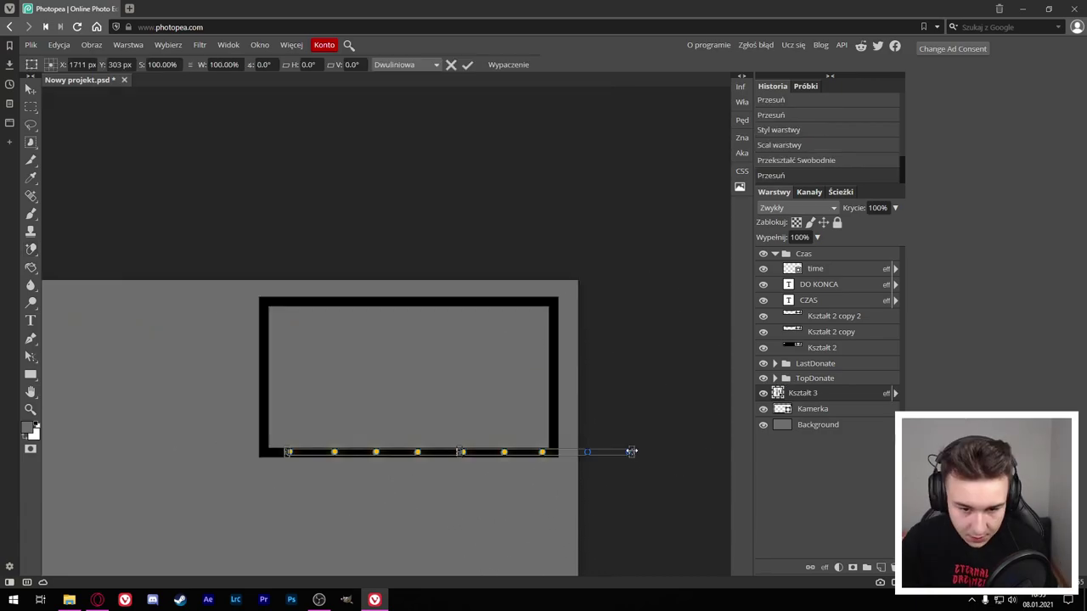
drag(631, 452, 552, 451)
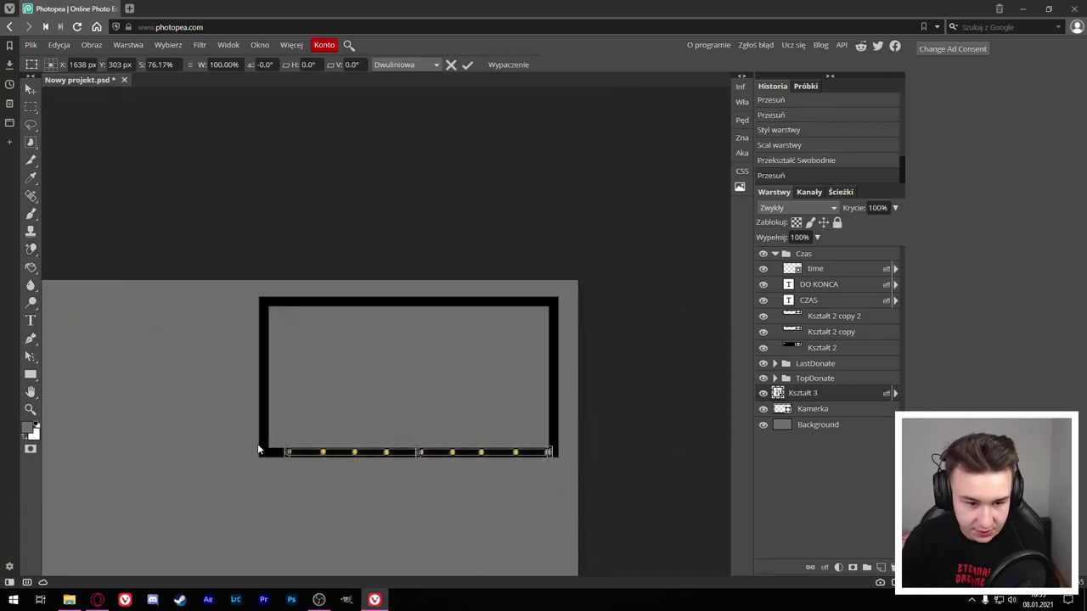
drag(288, 453, 264, 452)
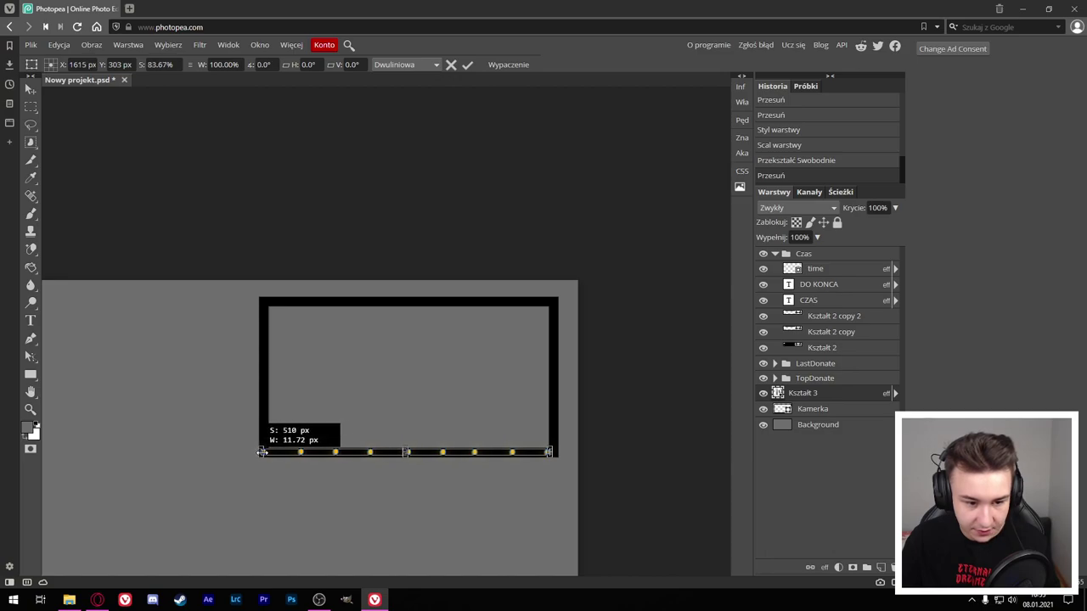
click(468, 66)
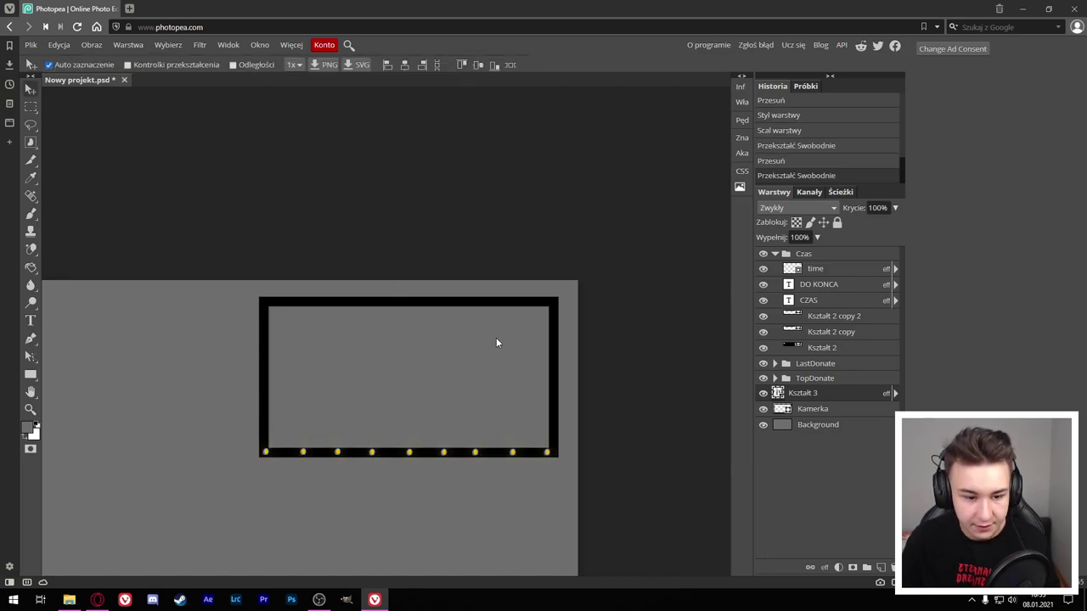
key(ctrl+s)
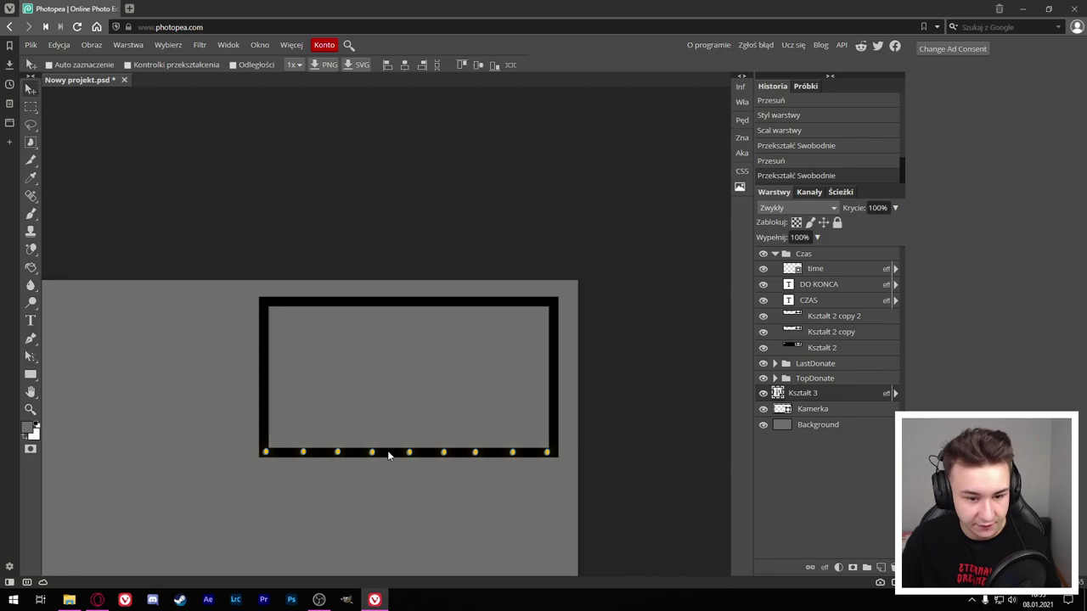
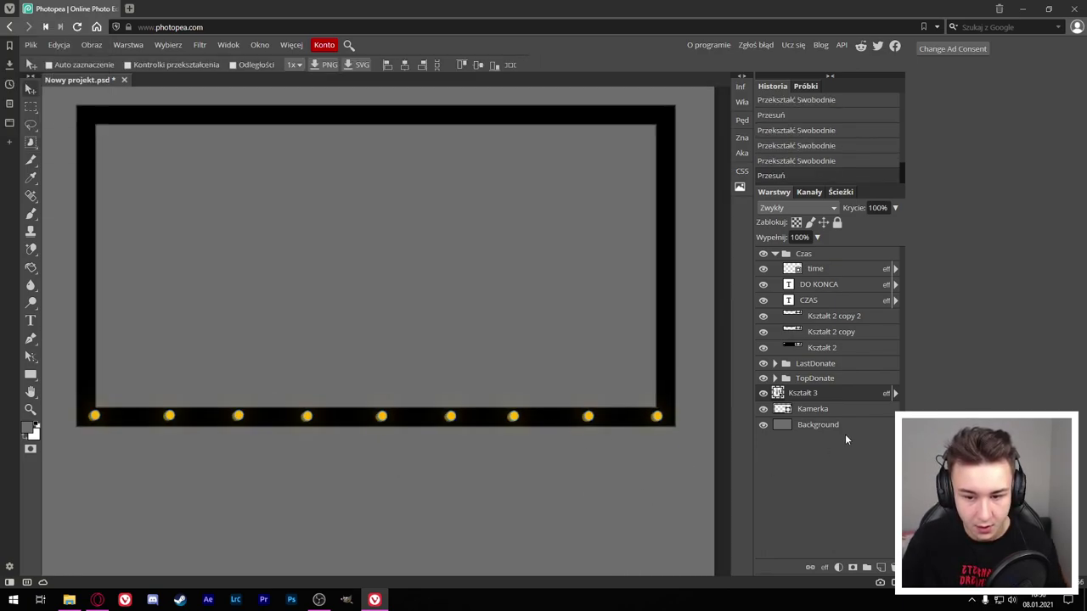
Step: Select the Kamerka layer and set its shape stroke width to 20 px
click(817, 424)
scroll(622, 433, down, 3)
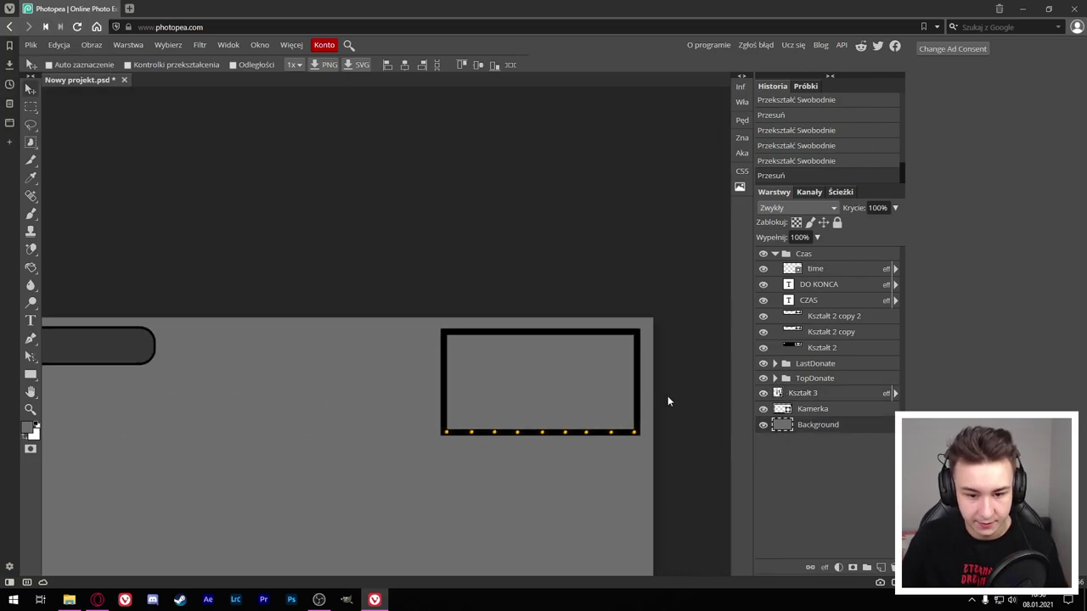
scroll(661, 409, up, 3)
key(alt)
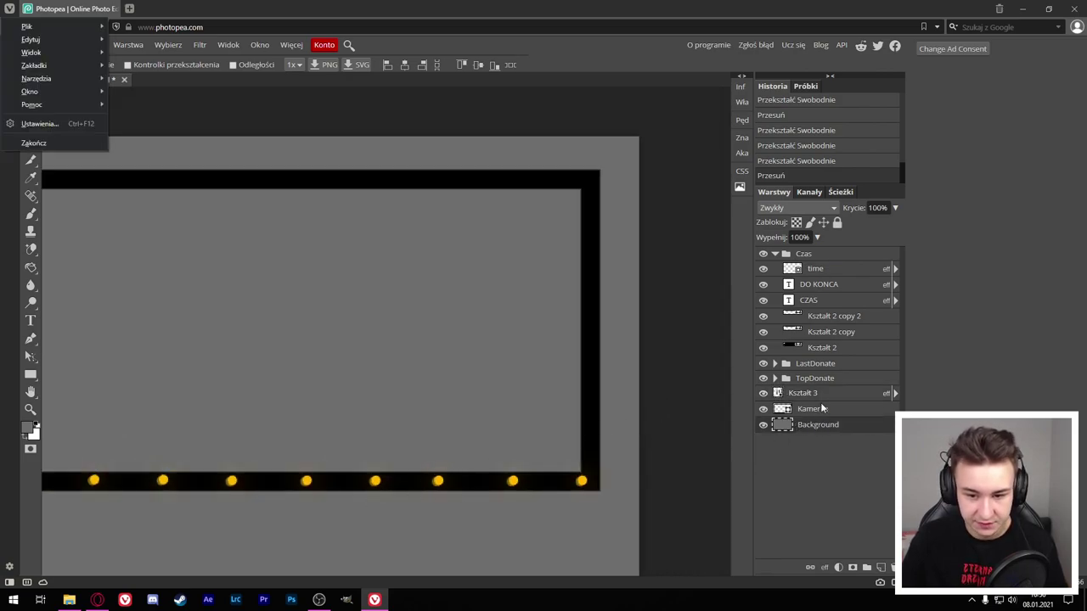
click(822, 408)
click(31, 376)
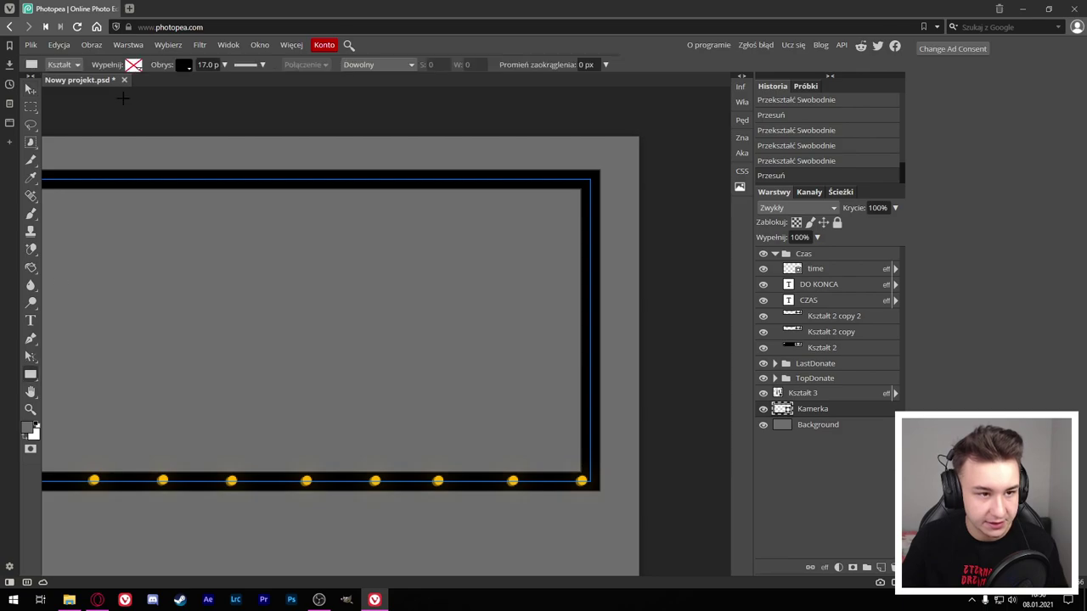
text(20)
key(Return)
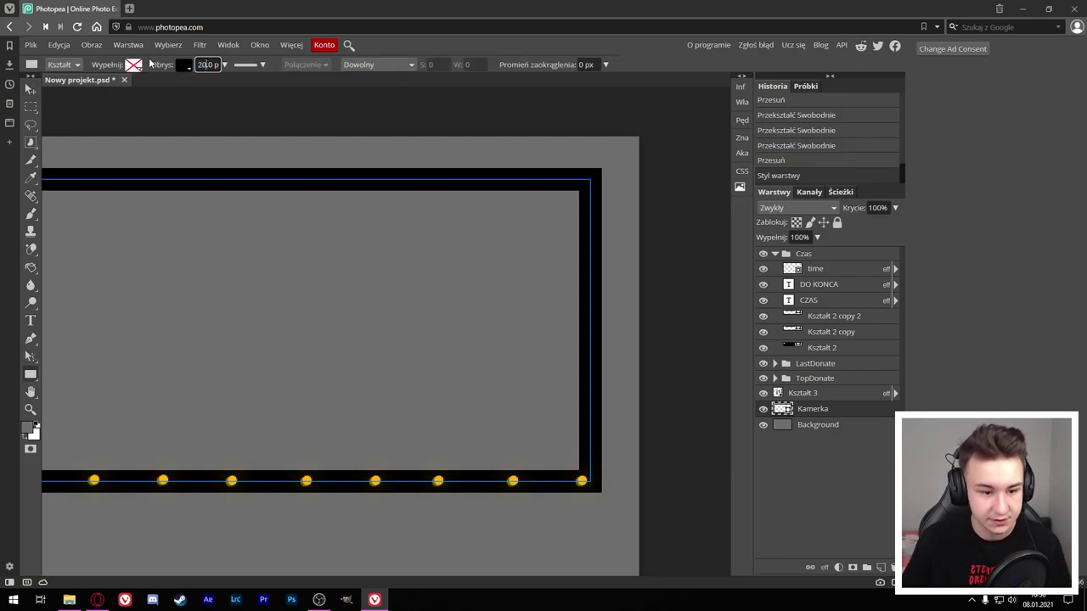
scroll(420, 399, down, 3)
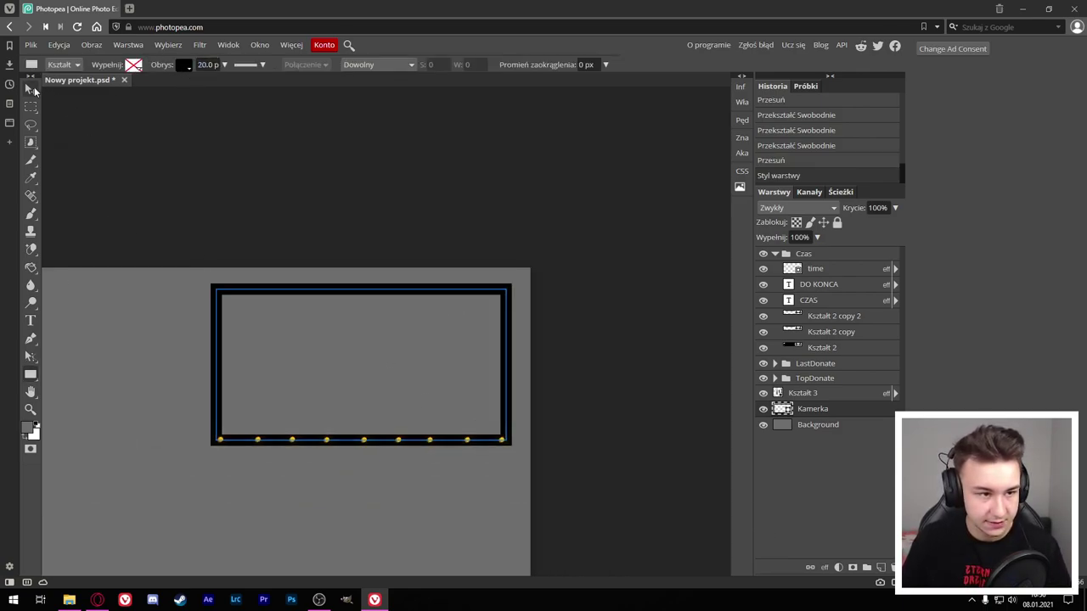
click(31, 88)
scroll(196, 271, up, 2)
scroll(333, 335, down, 2)
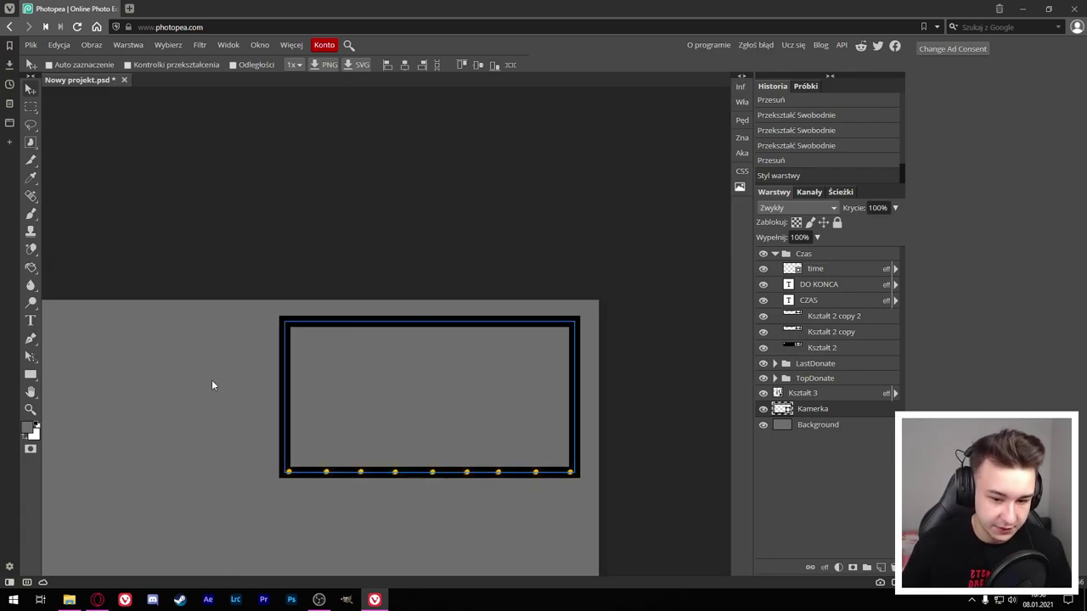
Step: Draw a tall thin rectangle inside the frame with no stroke and a solid black fill
click(30, 375)
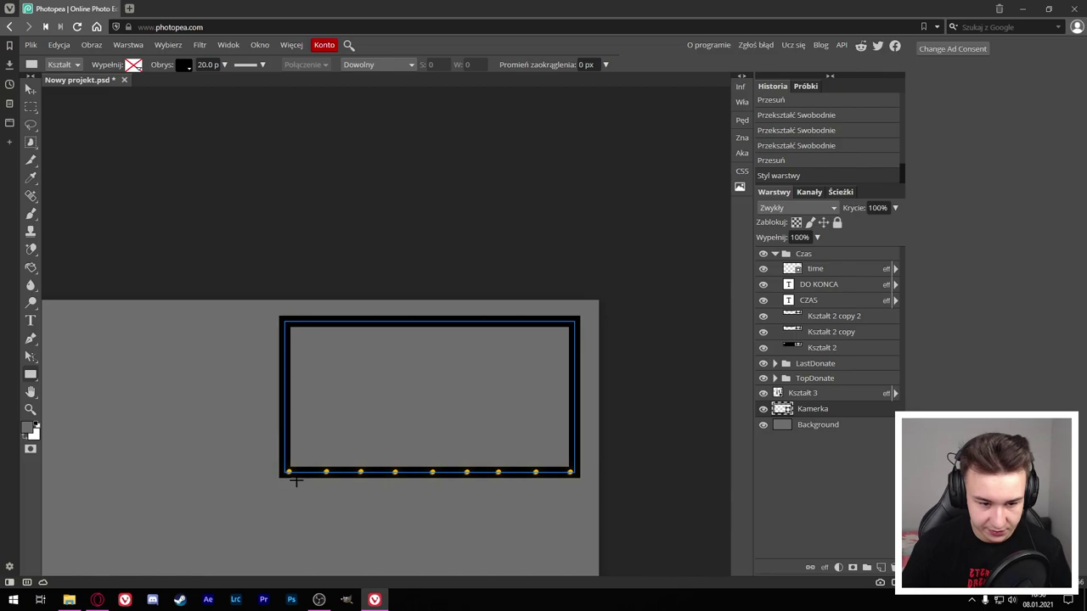
drag(342, 420, 333, 351)
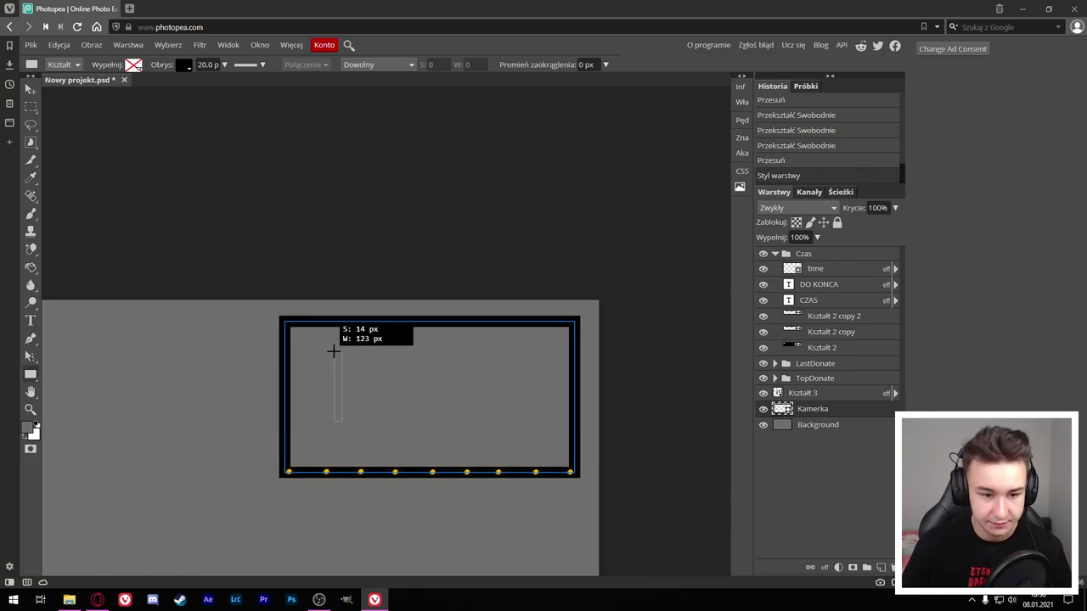
drag(333, 350, 333, 351)
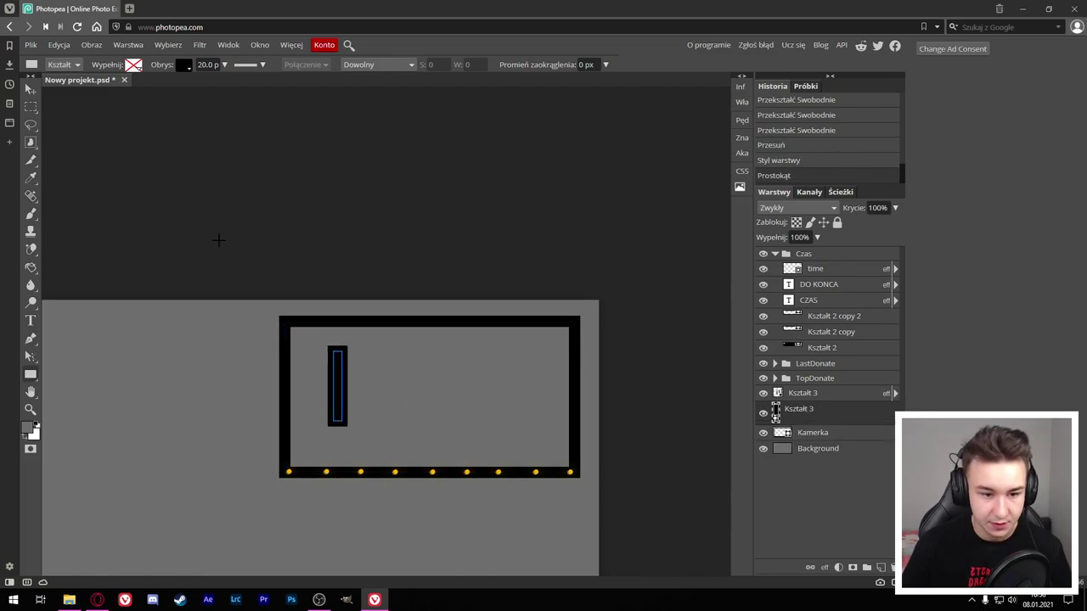
click(224, 65)
drag(219, 81, 197, 80)
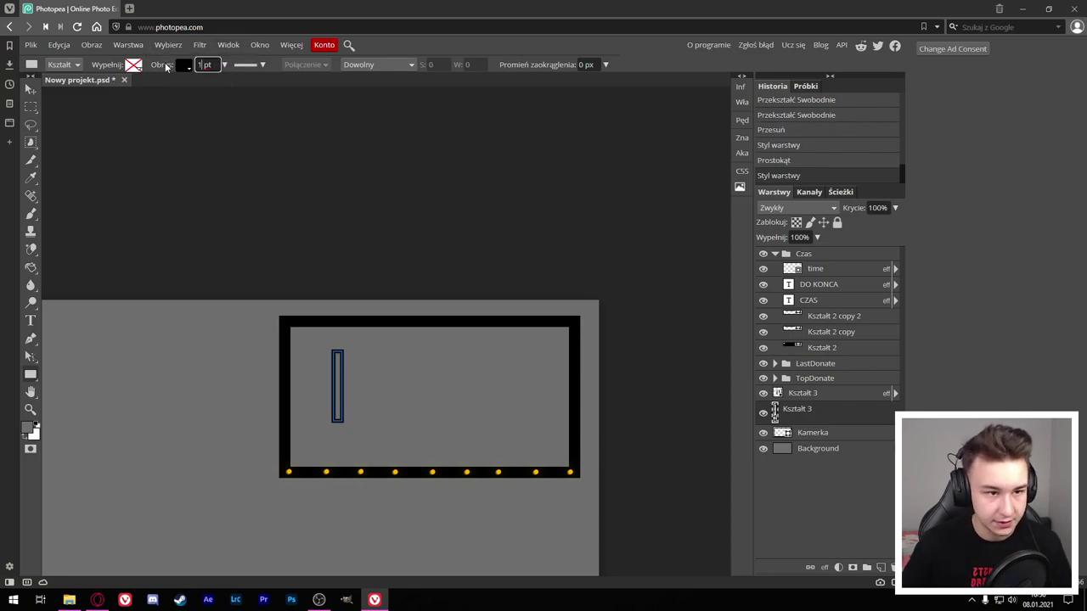
click(184, 65)
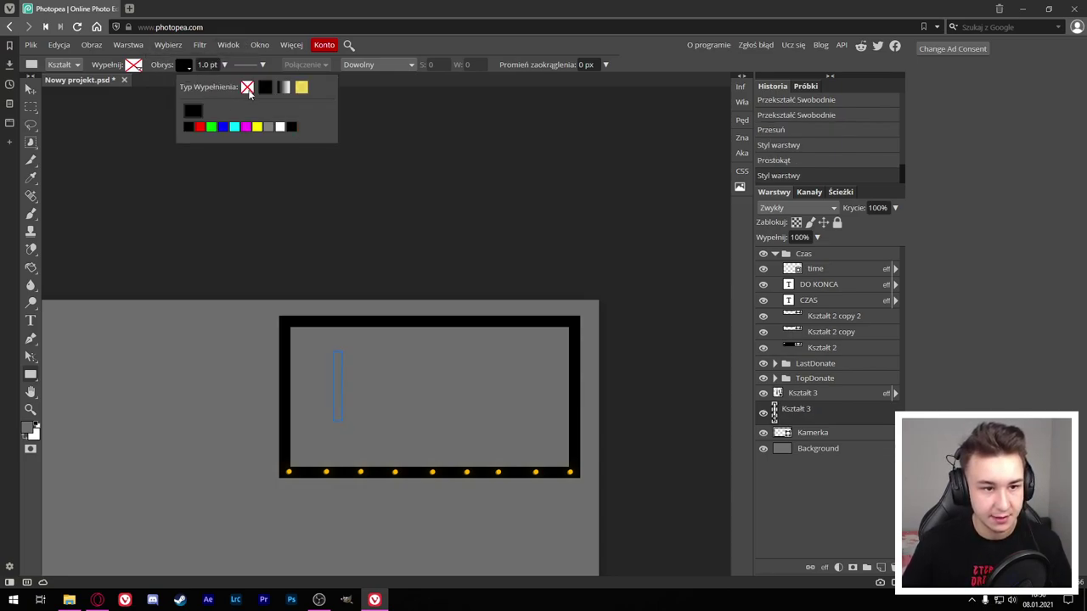
click(247, 88)
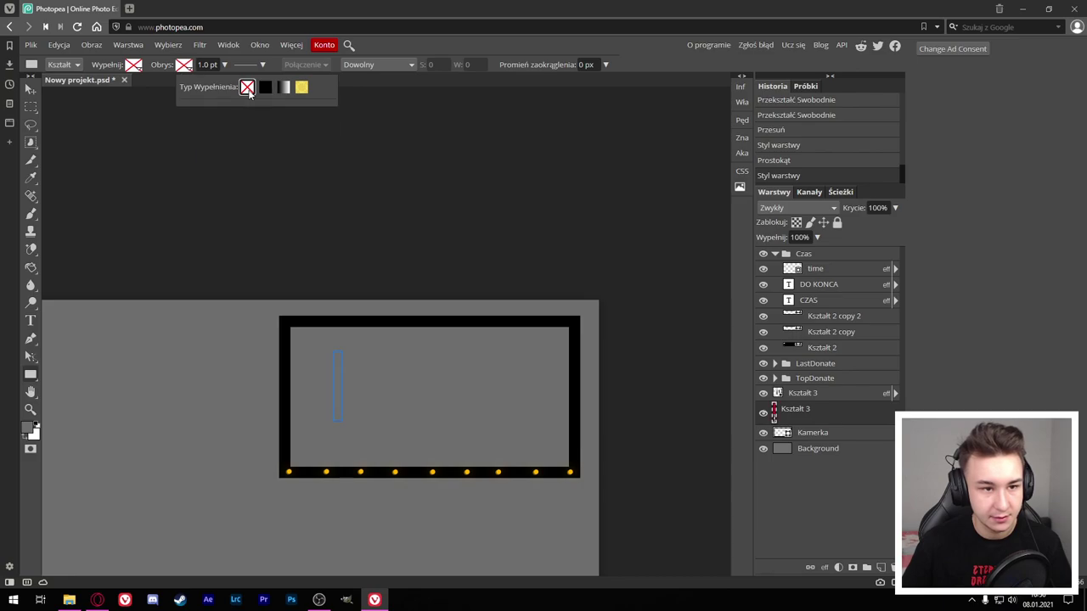
click(134, 66)
click(215, 88)
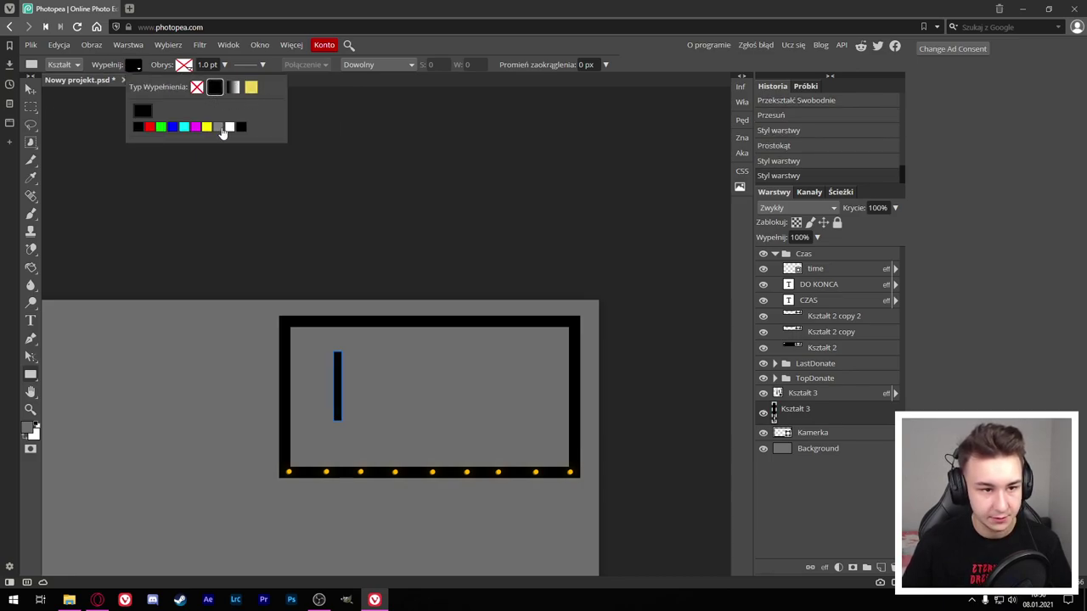
Step: Move the bar against the frame's left inner edge and paste the copied layer style onto it
click(32, 91)
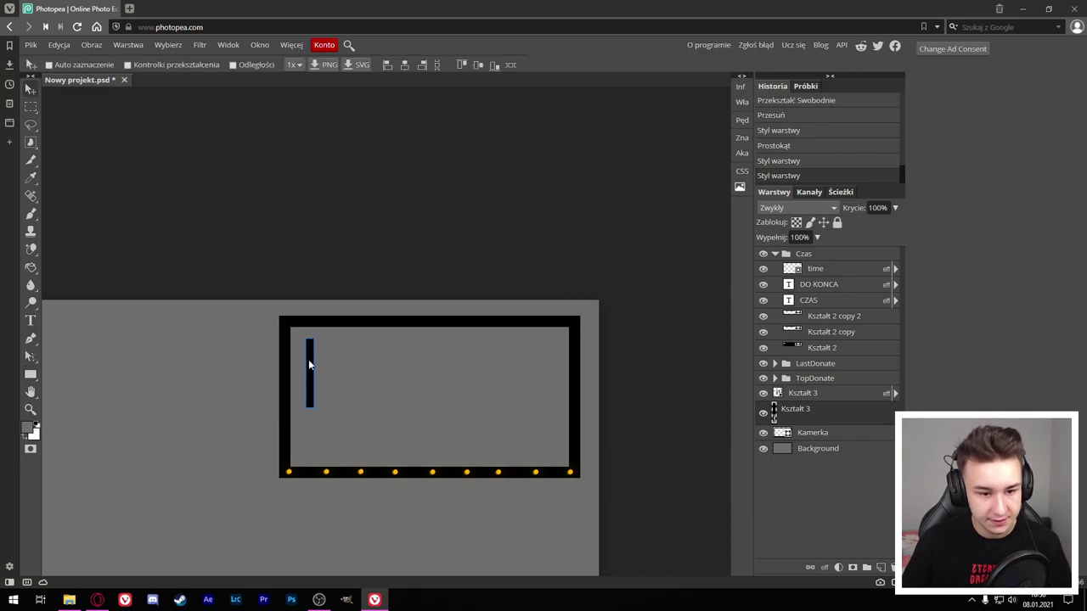
click(293, 351)
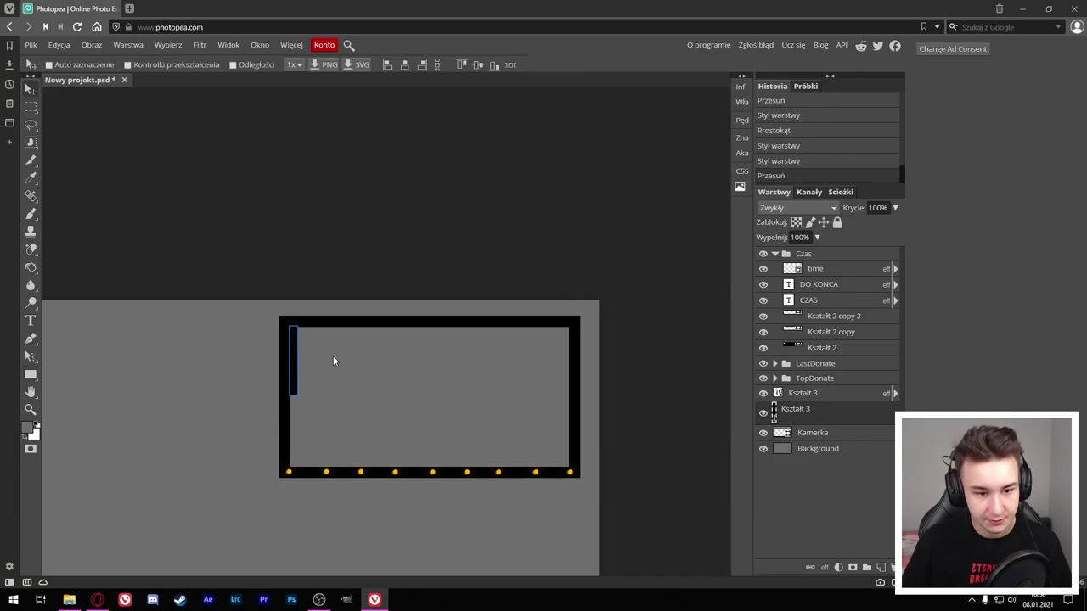
right_click(828, 416)
click(864, 486)
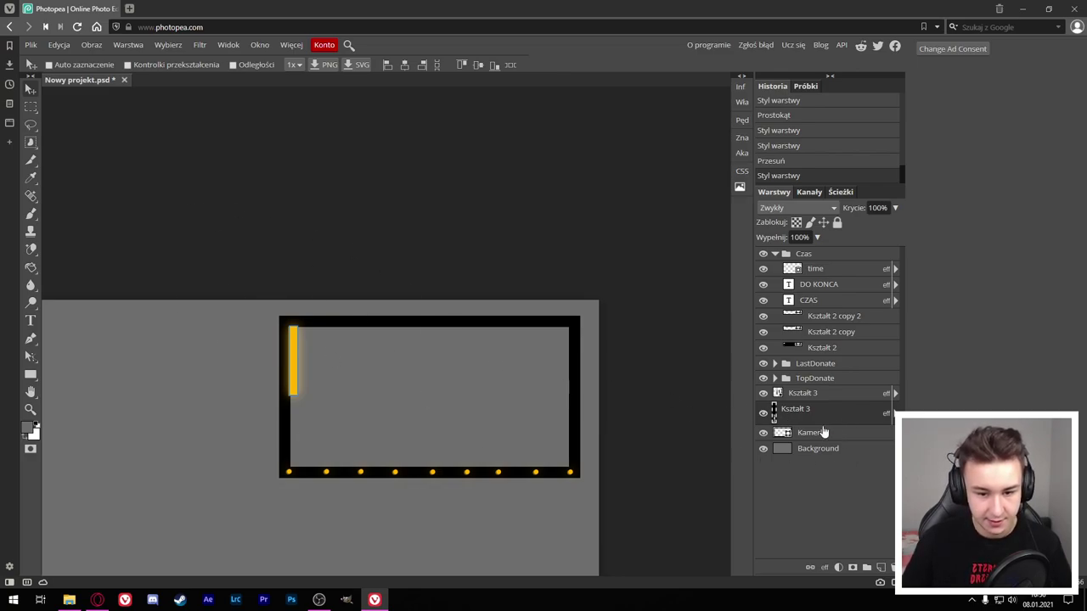
drag(833, 420, 841, 440)
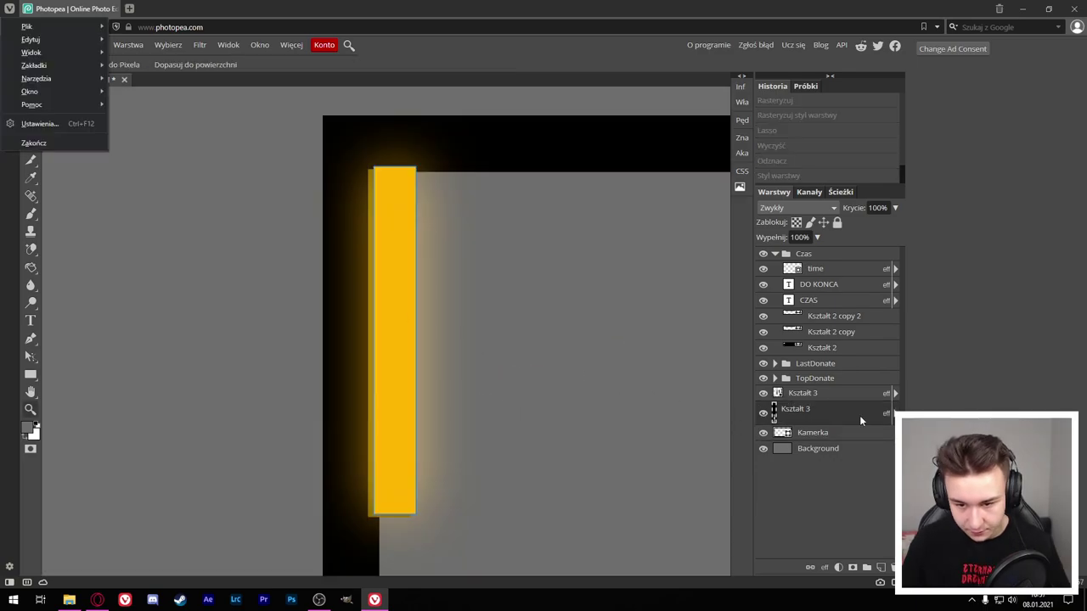
Step: Turn off the bar's drop shadow and outer glow, keep the yellow overlay, and place it below Kamerka
double_click(858, 417)
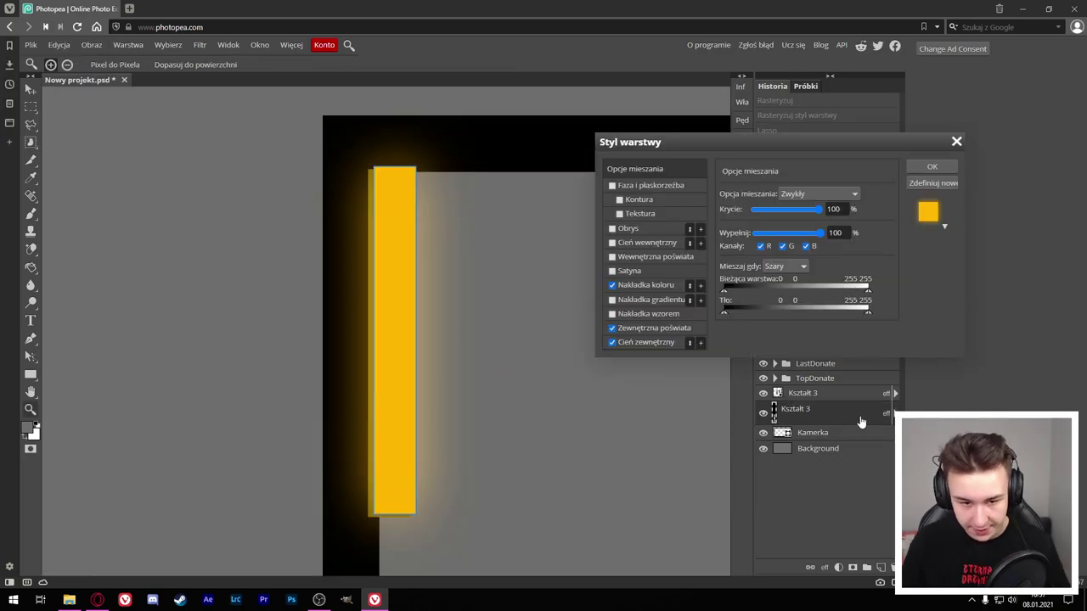
click(611, 343)
click(611, 327)
click(611, 285)
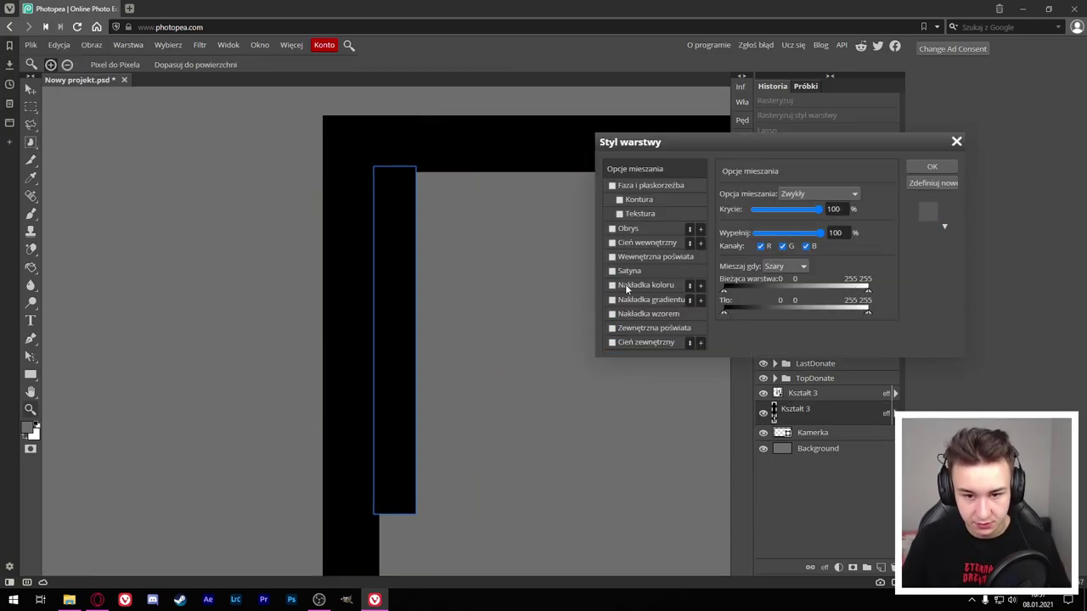
click(625, 285)
click(931, 167)
drag(807, 410, 820, 427)
scroll(461, 473, down, 2)
scroll(235, 455, up, 2)
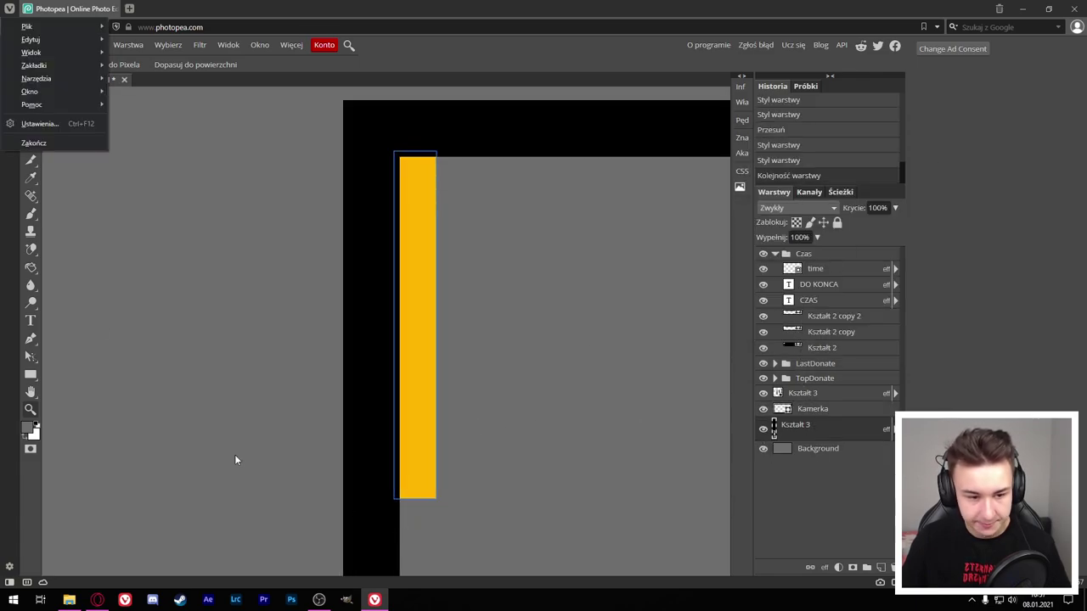
click(85, 226)
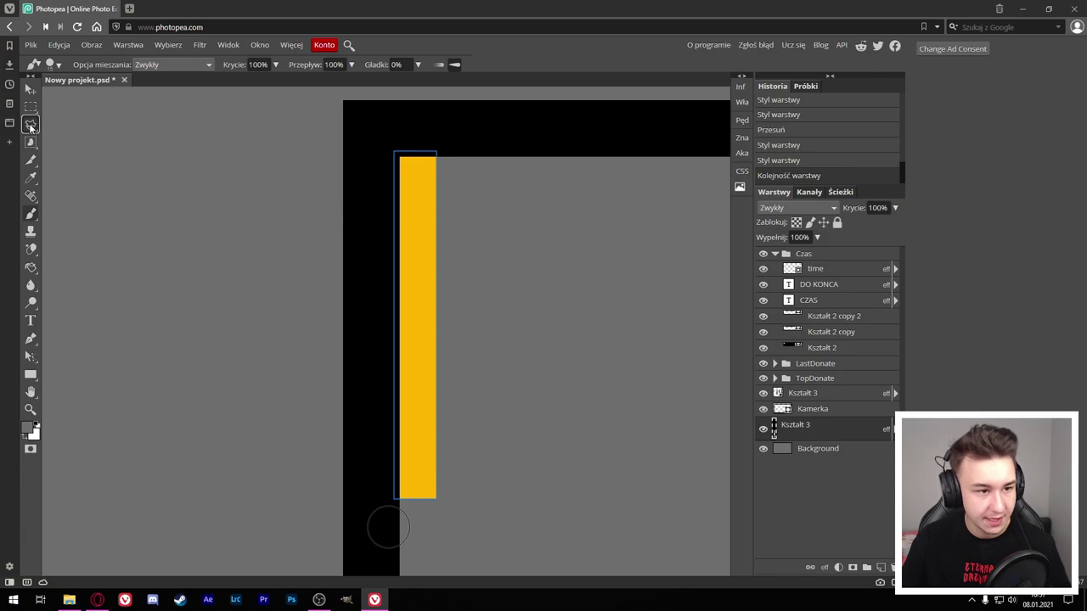
Step: Select a triangle over the bar's bottom end with the Polygonal Lasso
click(31, 126)
right_click(30, 125)
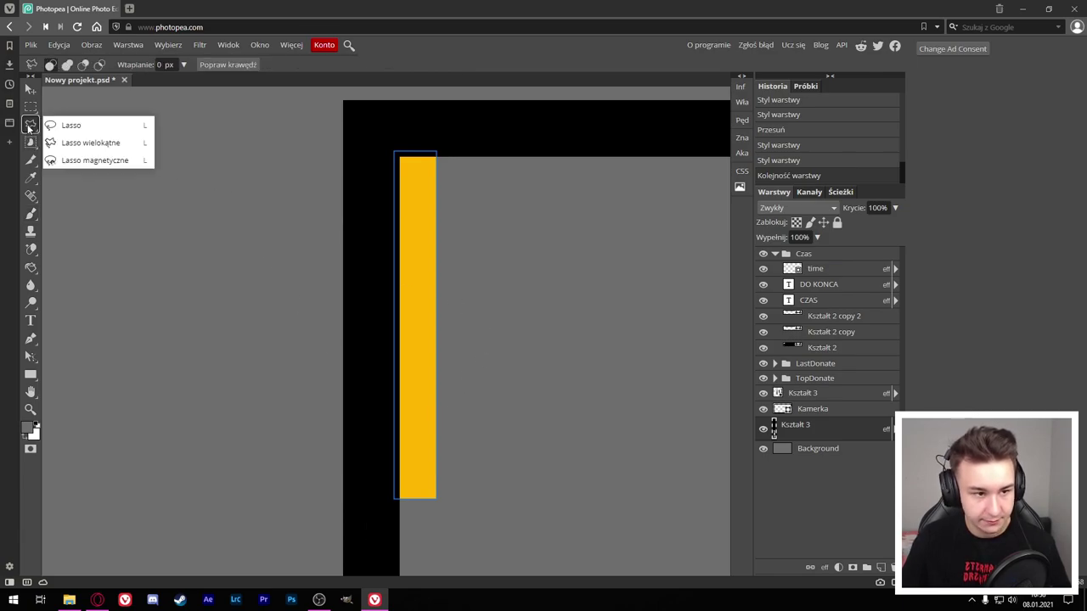
click(85, 141)
click(465, 513)
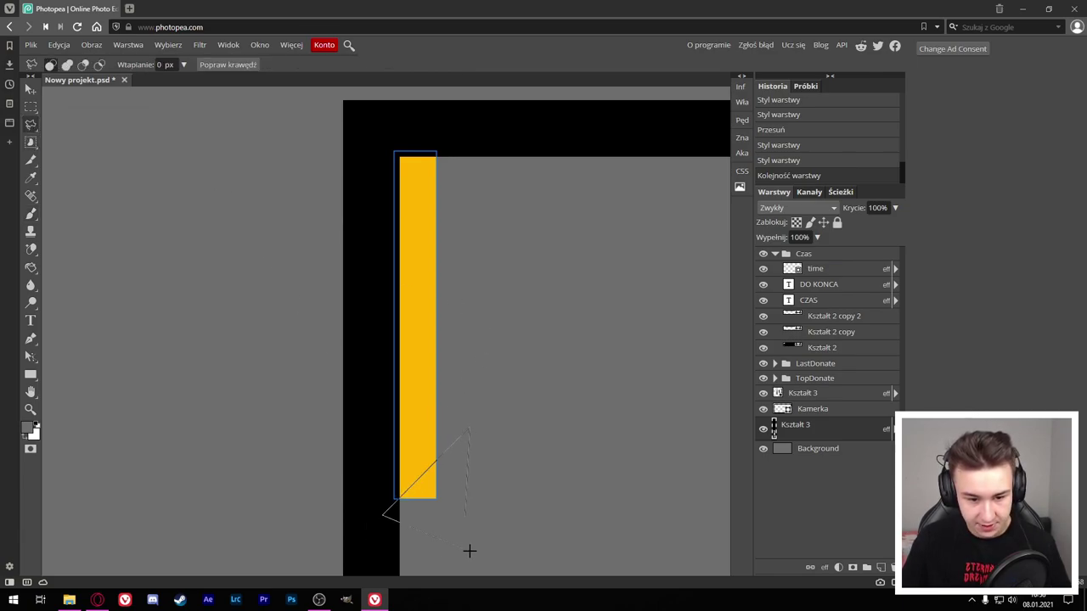
double_click(465, 515)
key(Delete)
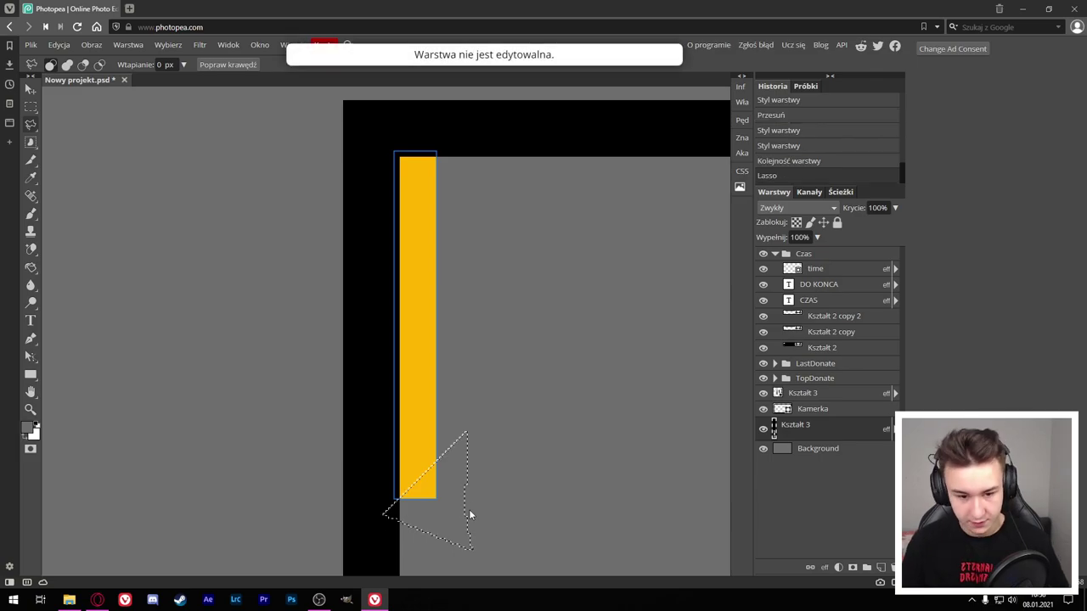
Step: Rasterize the bar layer and its style, then cut a slanted corner off its bottom
right_click(819, 425)
click(845, 387)
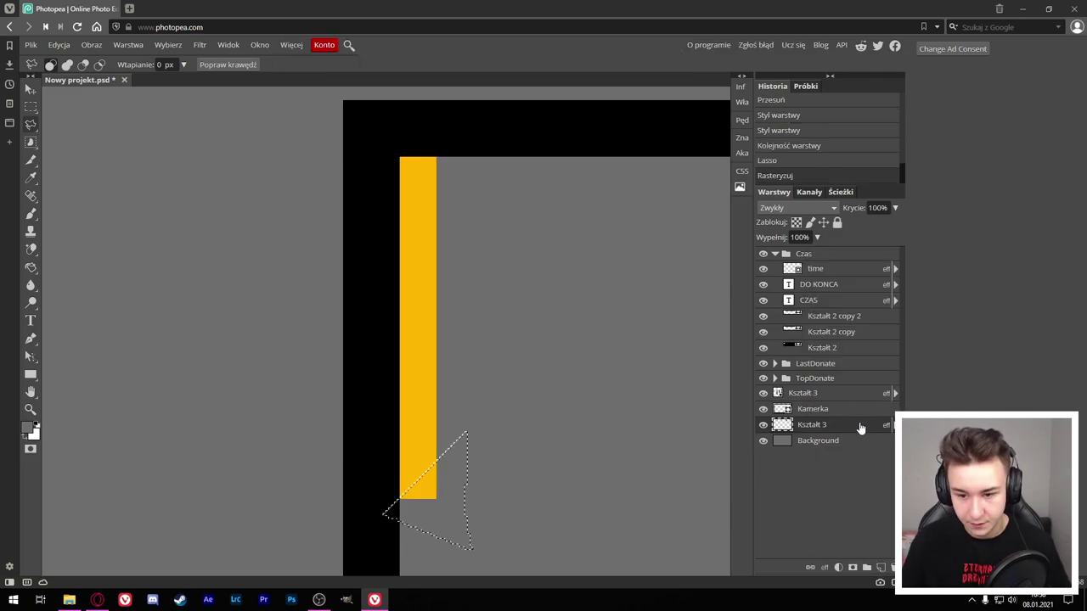
right_click(860, 427)
click(913, 403)
key(Delete)
key(ctrl+d)
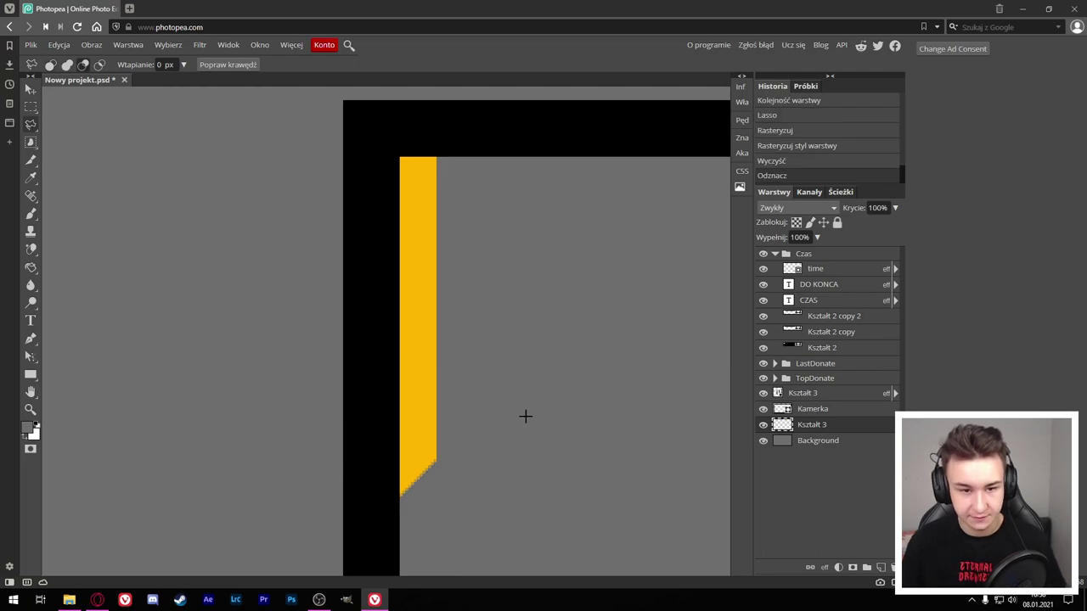
Step: Paste the glow layer style onto the Kształt 3 bar
scroll(386, 385, down, 2)
right_click(836, 426)
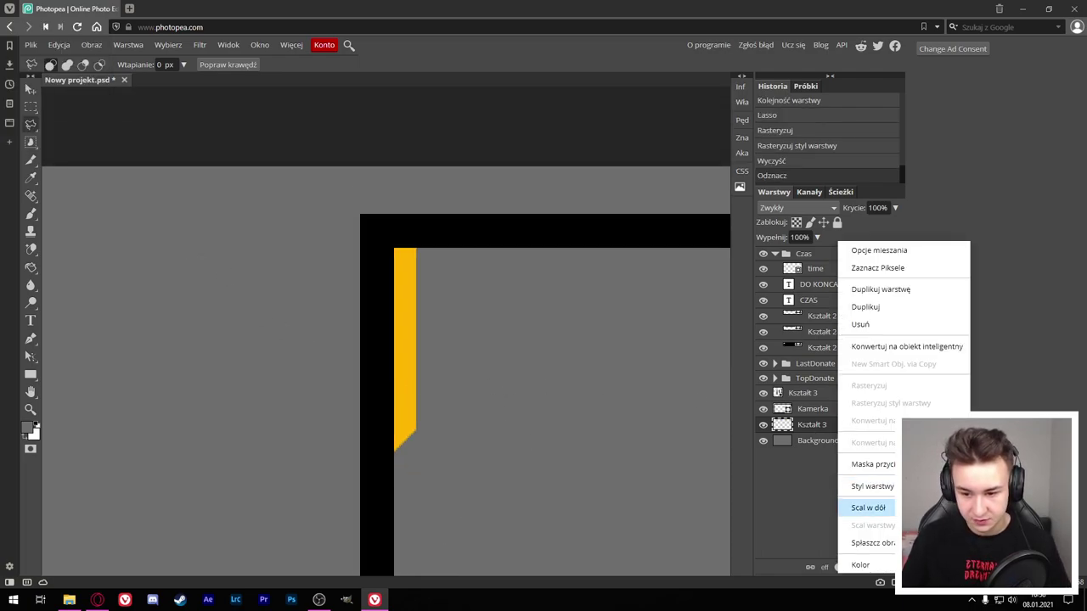
click(872, 487)
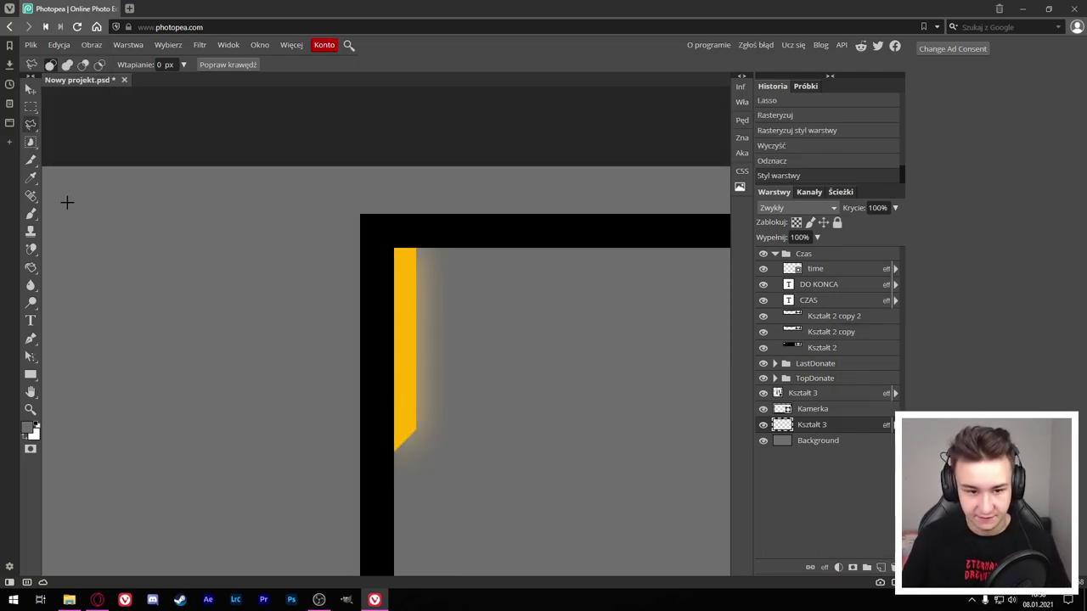
Step: Duplicate the yellow bar, flip the copy horizontally and rotate it 90° to lie horizontally
key(ctrl+j)
key(ctrl+t)
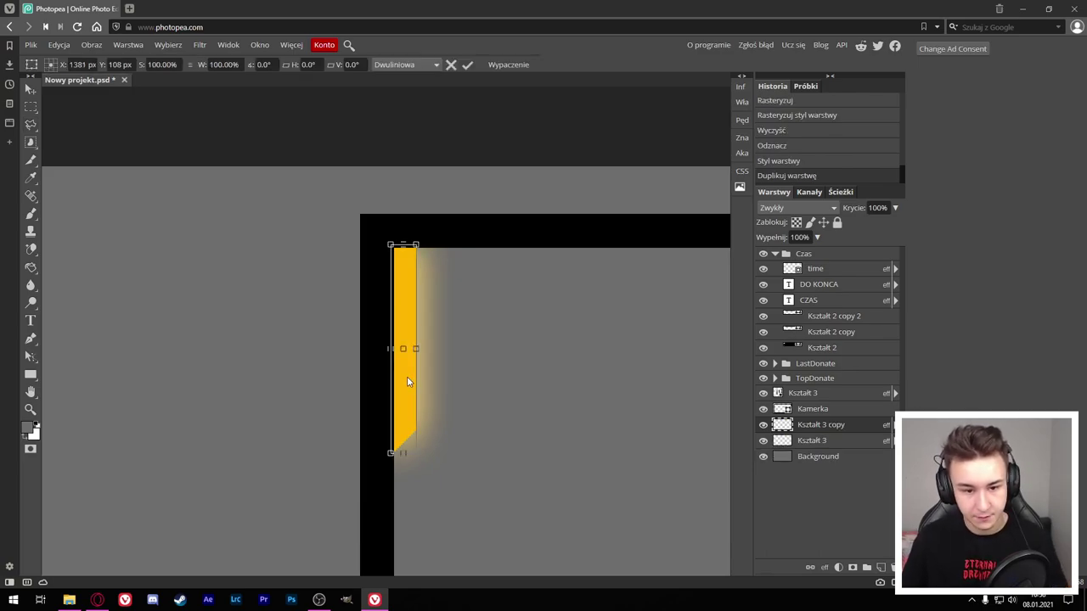
right_click(407, 377)
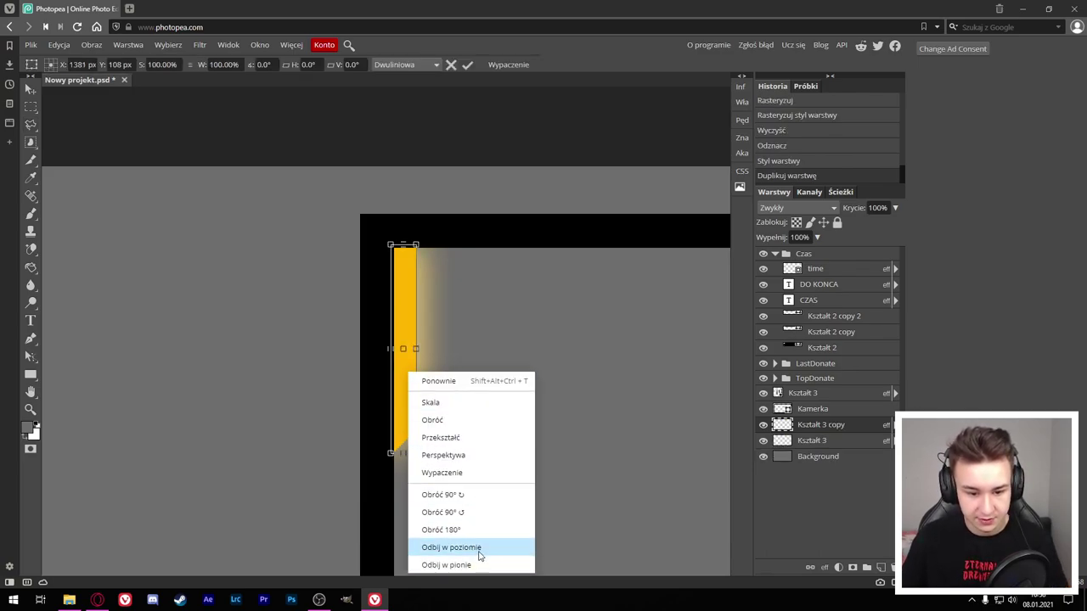
click(479, 549)
drag(397, 370, 484, 389)
right_click(484, 389)
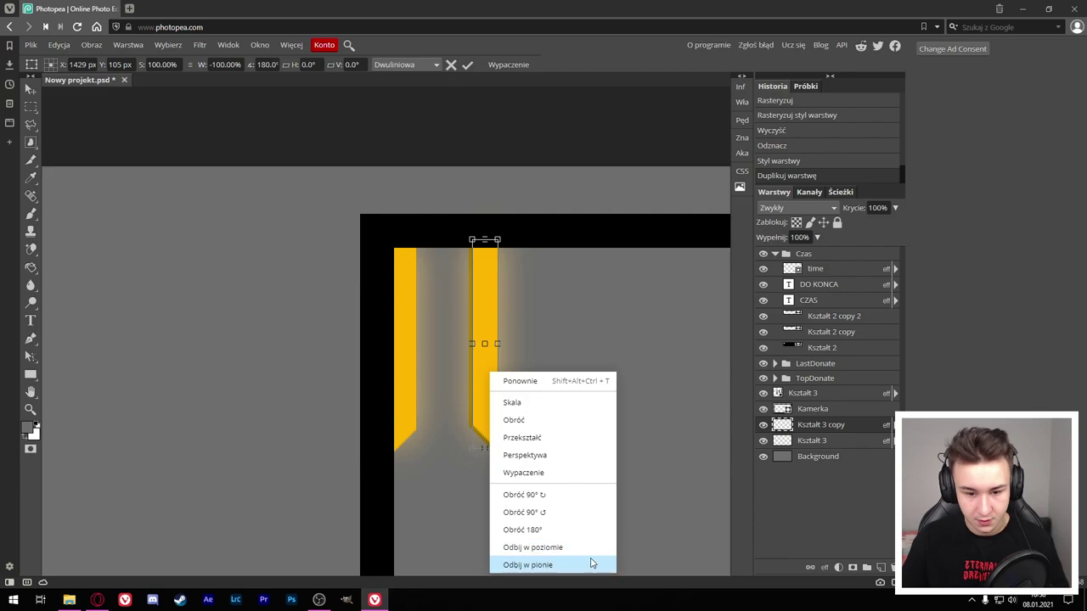
click(580, 513)
Step: Flip the horizontal copy and position it along the frame's top inner edge
right_click(502, 357)
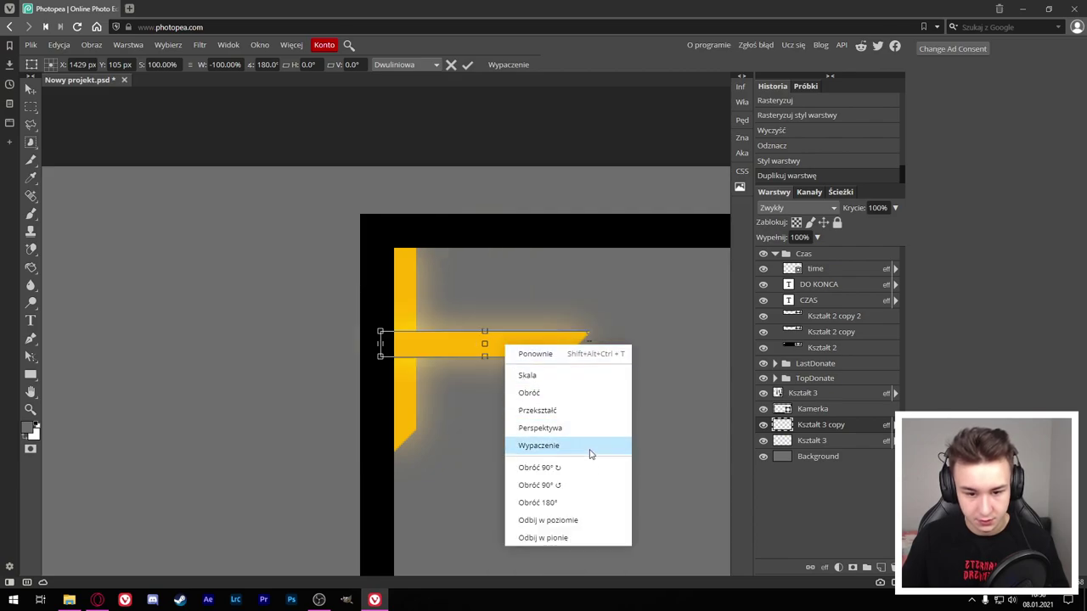
click(586, 534)
drag(541, 343, 577, 260)
right_click(576, 260)
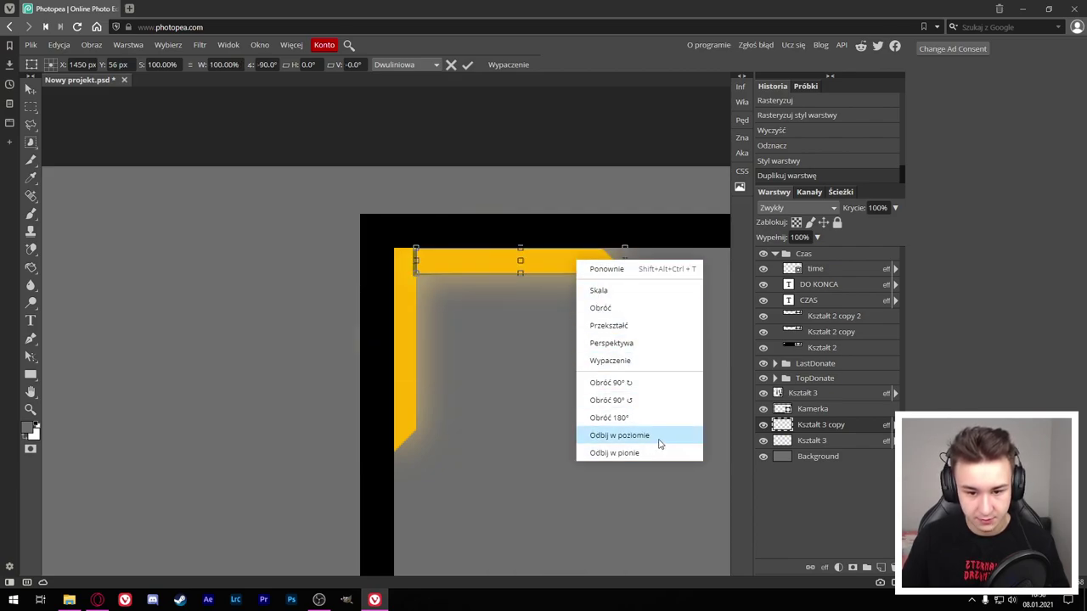
click(658, 435)
right_click(574, 256)
click(637, 434)
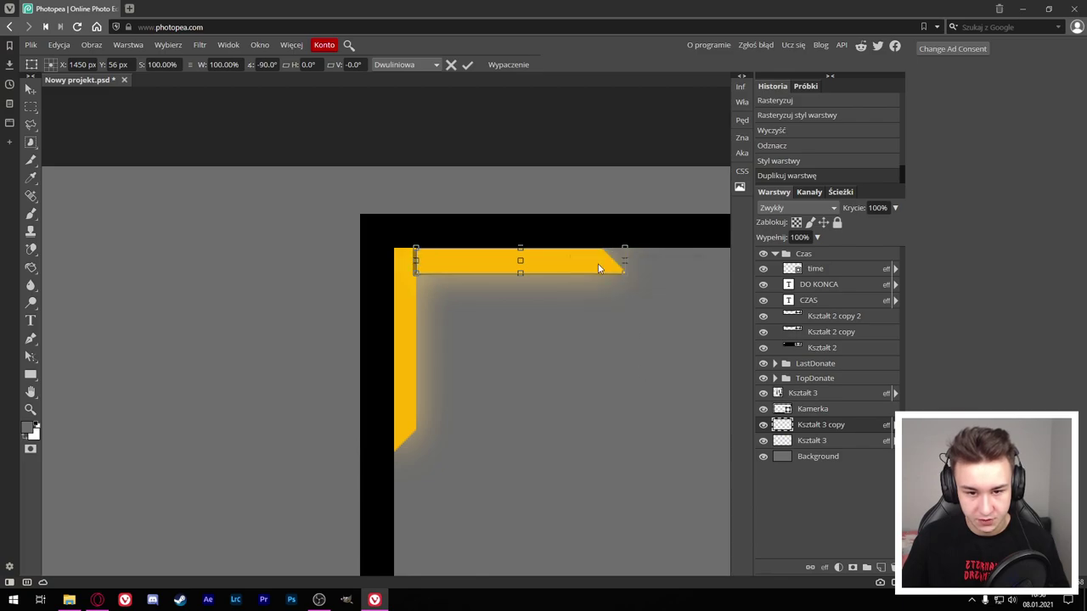
right_click(565, 262)
click(574, 293)
drag(557, 270, 552, 270)
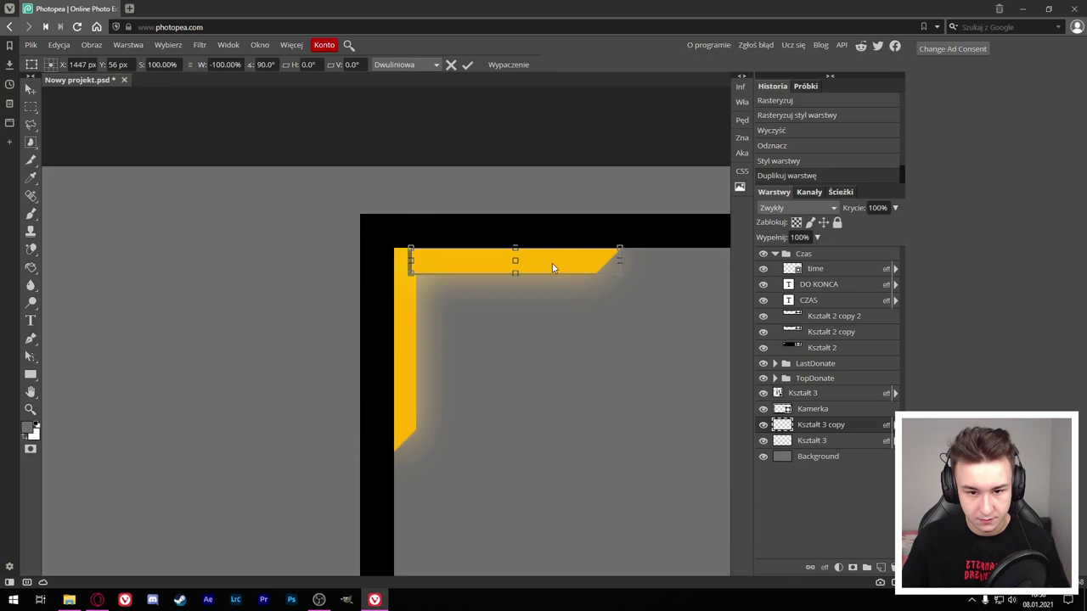
click(466, 65)
scroll(534, 322, down, 3)
Step: Move the Kształt 3 copy layer below Kształt 3
scroll(718, 371, up, 1)
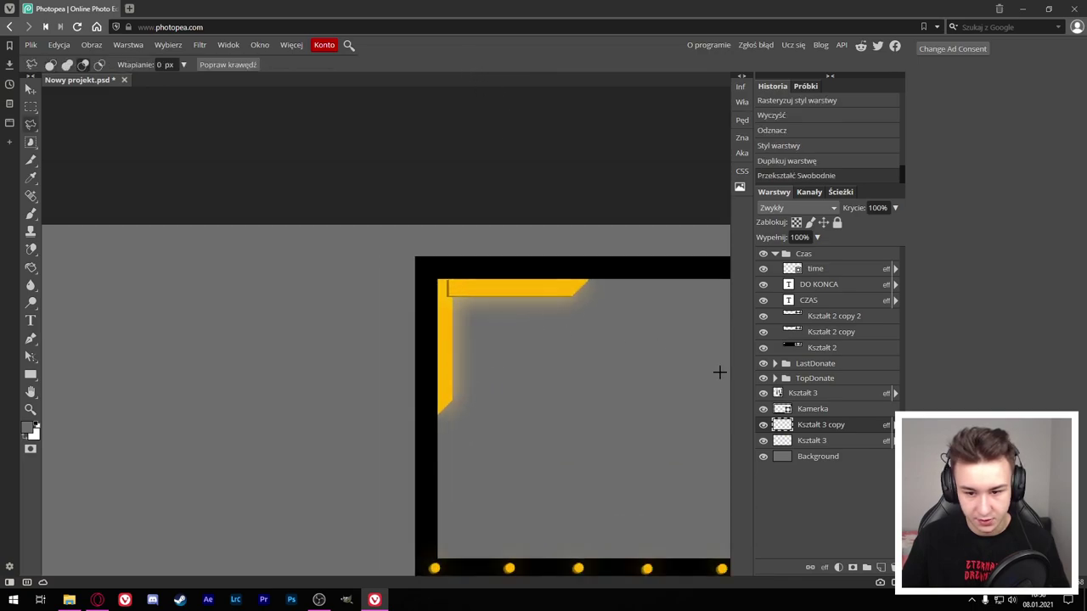
drag(820, 424, 837, 444)
scroll(475, 330, down, 1)
scroll(463, 298, up, 1)
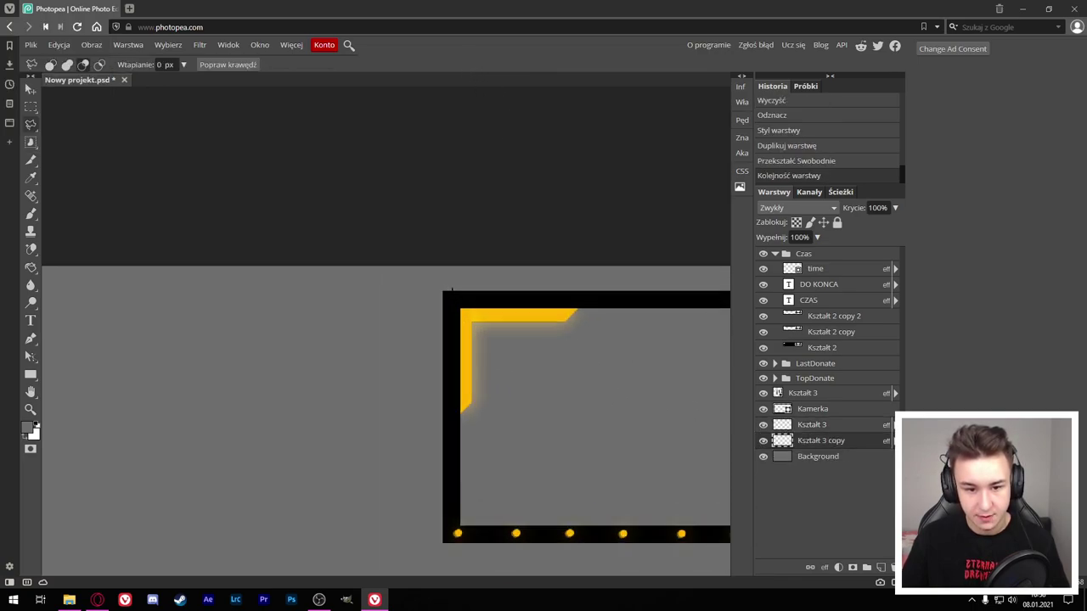
scroll(456, 286, up, 1)
key(alt)
key(alt)
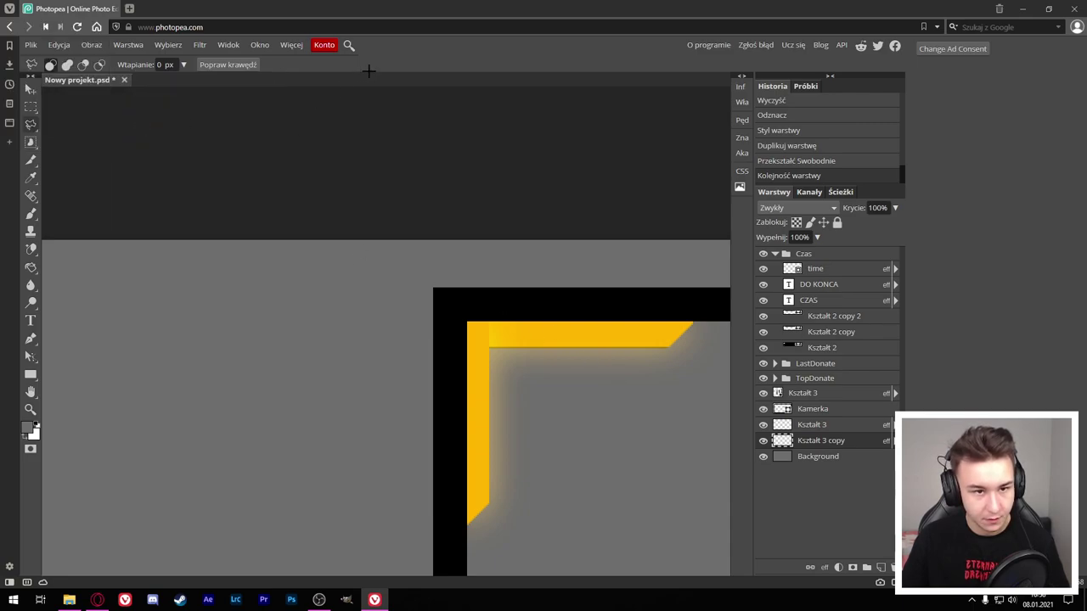
Step: Nudge the top bar slightly right and reconfirm the Kształt 3 layer style
click(29, 88)
drag(558, 327, 577, 338)
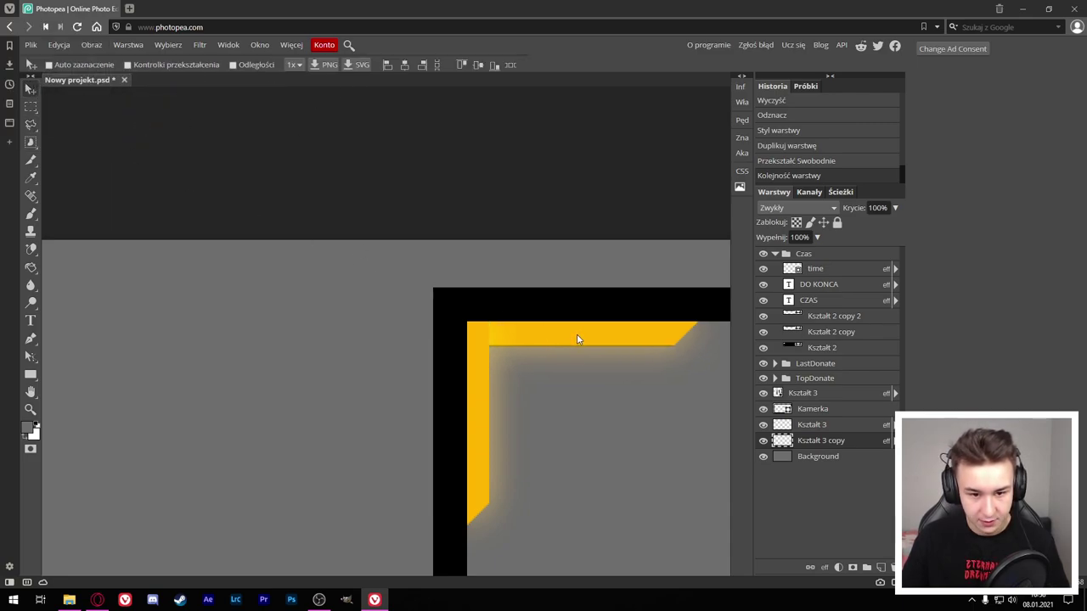
double_click(853, 433)
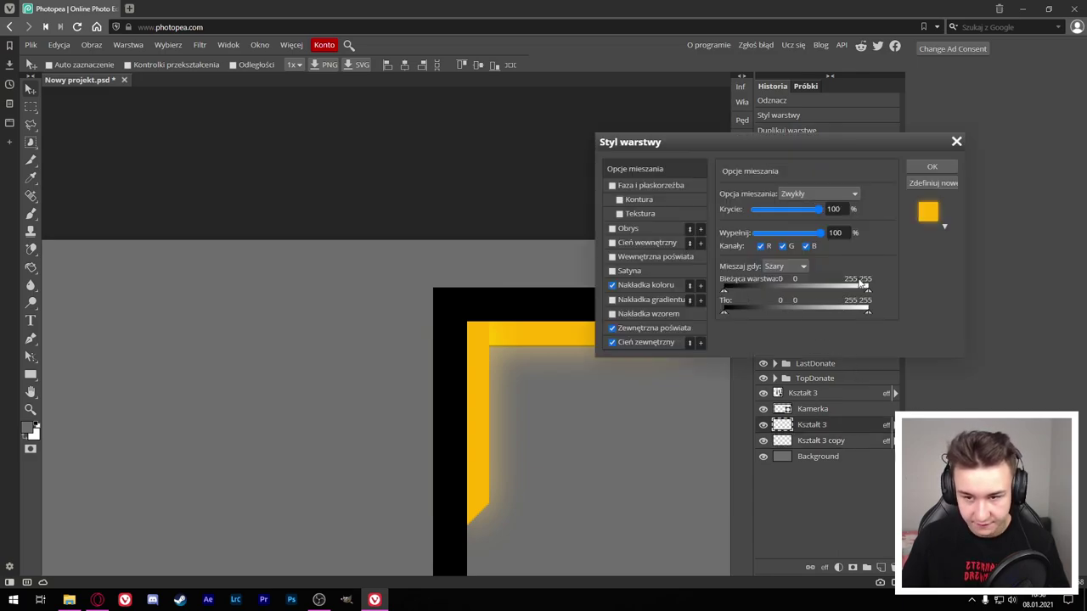
click(931, 167)
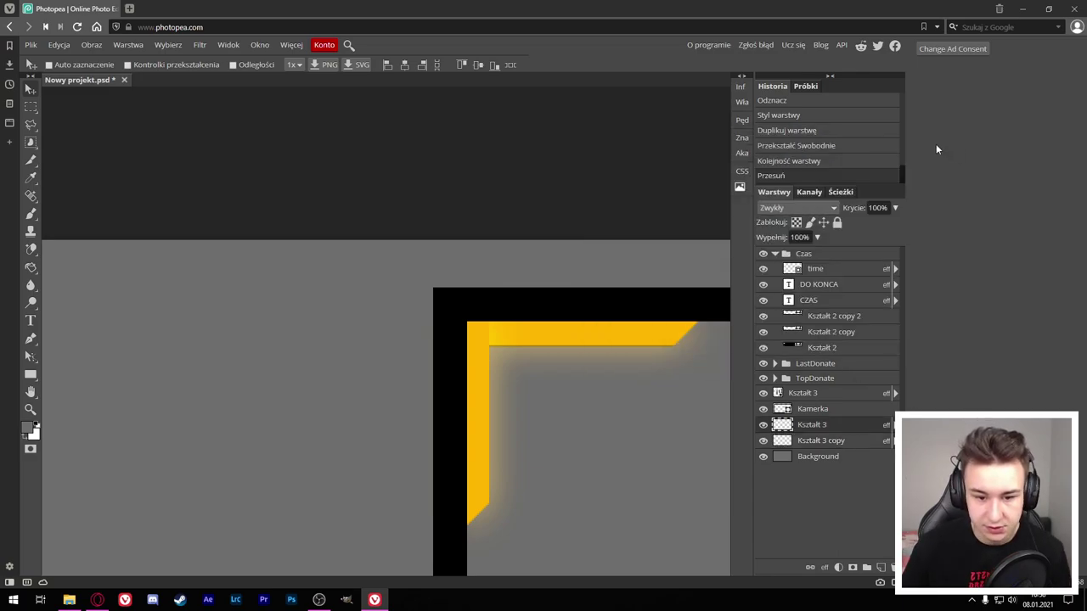
scroll(595, 390, down, 3)
scroll(595, 391, up, 3)
scroll(584, 397, up, 2)
scroll(560, 436, up, 2)
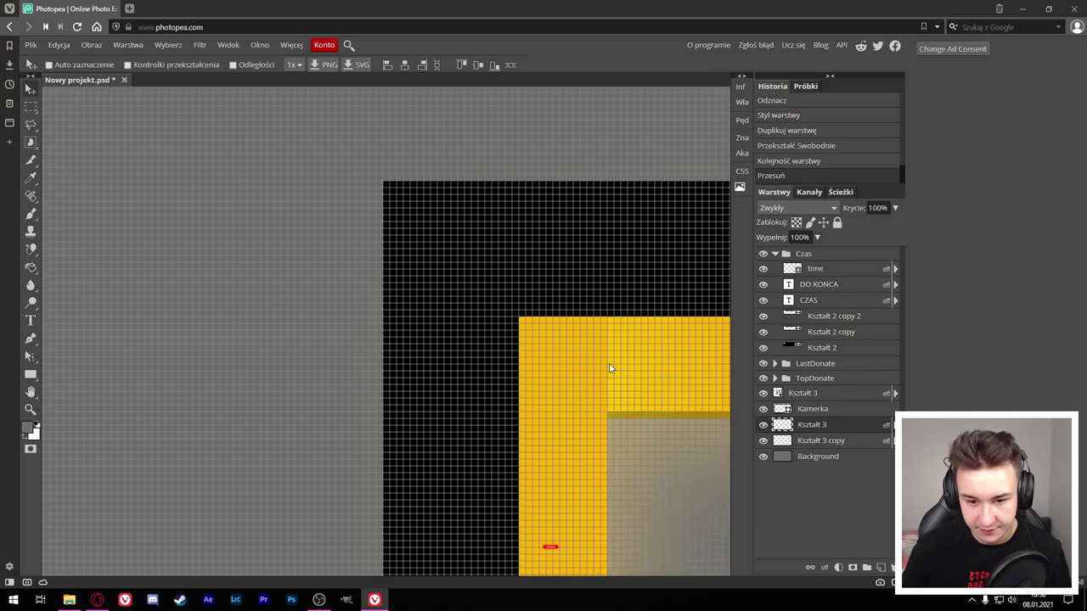
scroll(609, 429, down, 3)
scroll(650, 417, down, 4)
scroll(594, 340, down, 1)
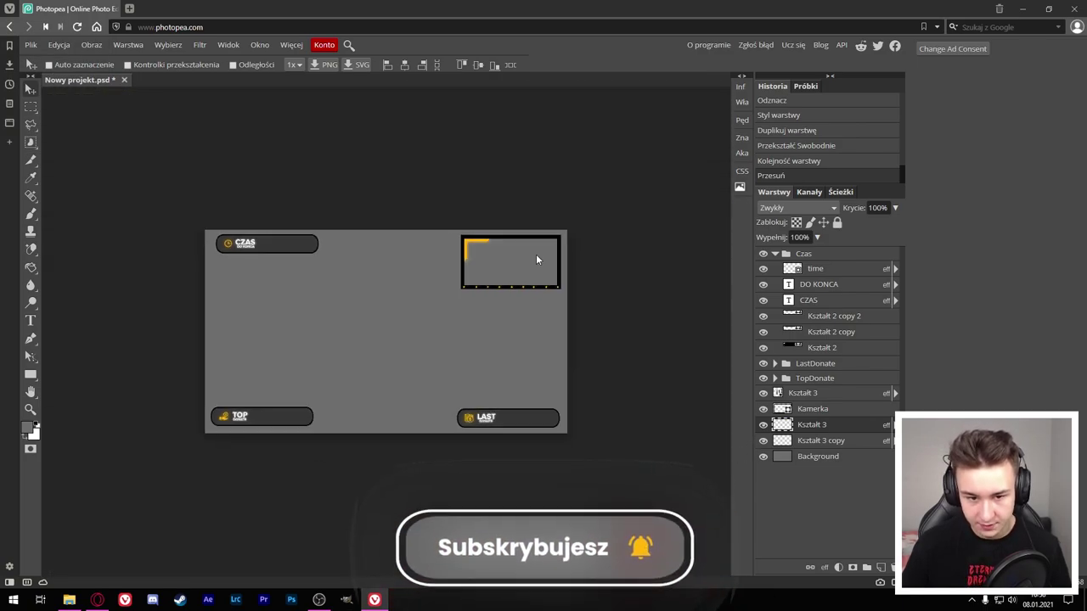
scroll(634, 200, up, 2)
scroll(634, 199, up, 1)
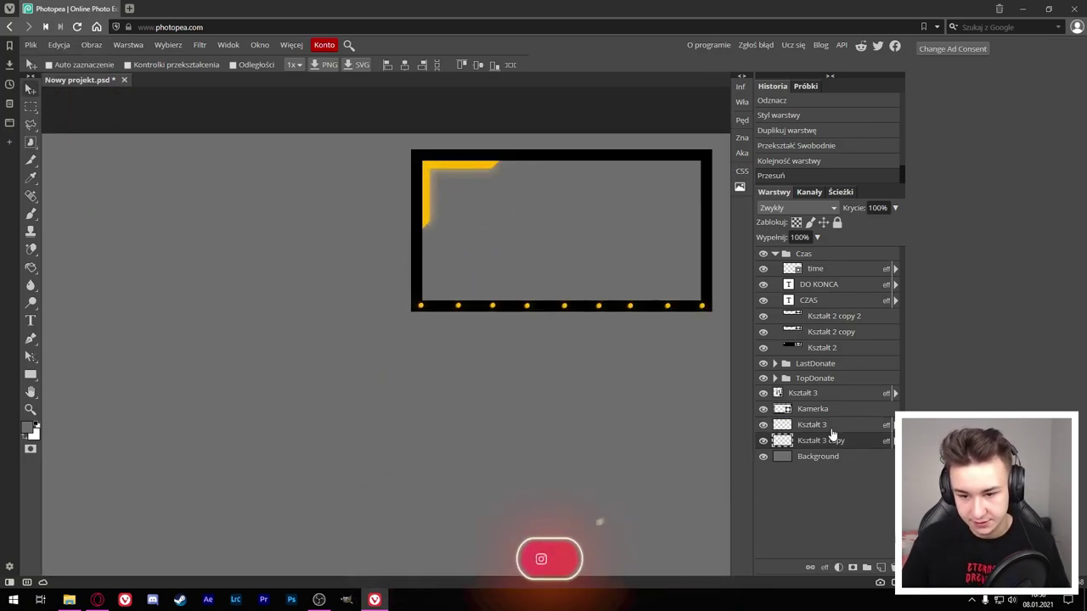
Step: Merge the two yellow bars into one corner layer, duplicate it and flip the copy horizontally
shift+click(829, 426)
key(ctrl+e)
key(ctrl+j)
key(ctrl+t)
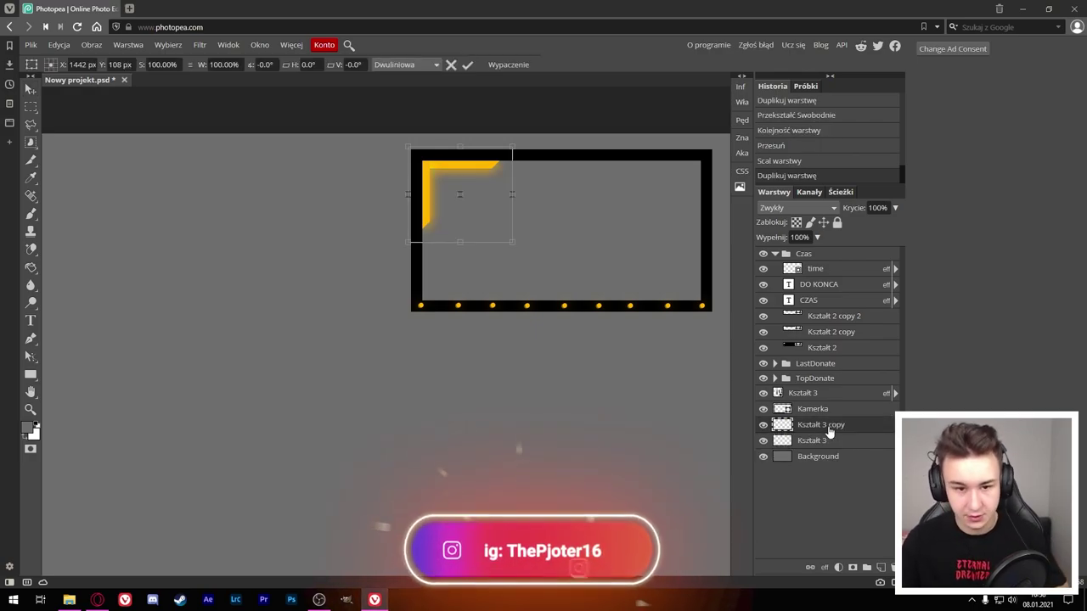
right_click(471, 209)
click(559, 390)
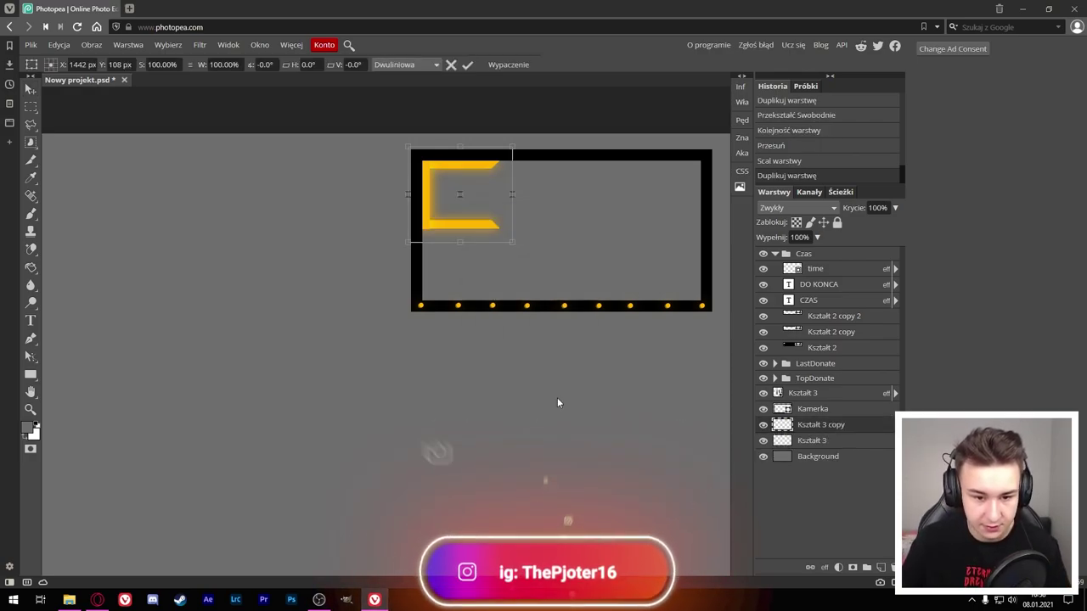
Step: Flip the copy vertically and fit it into the frame's bottom-right corner
mouse_move(458, 200)
mouse_down()
mouse_move(608, 242)
mouse_move(715, 319)
mouse_up()
right_click(608, 242)
click(691, 425)
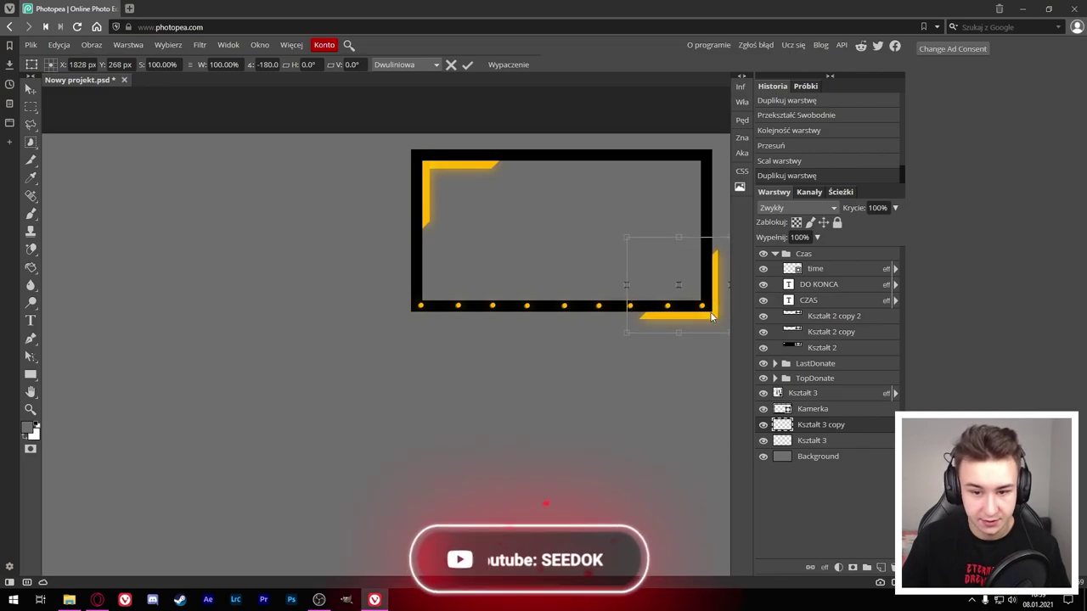
drag(715, 318, 695, 301)
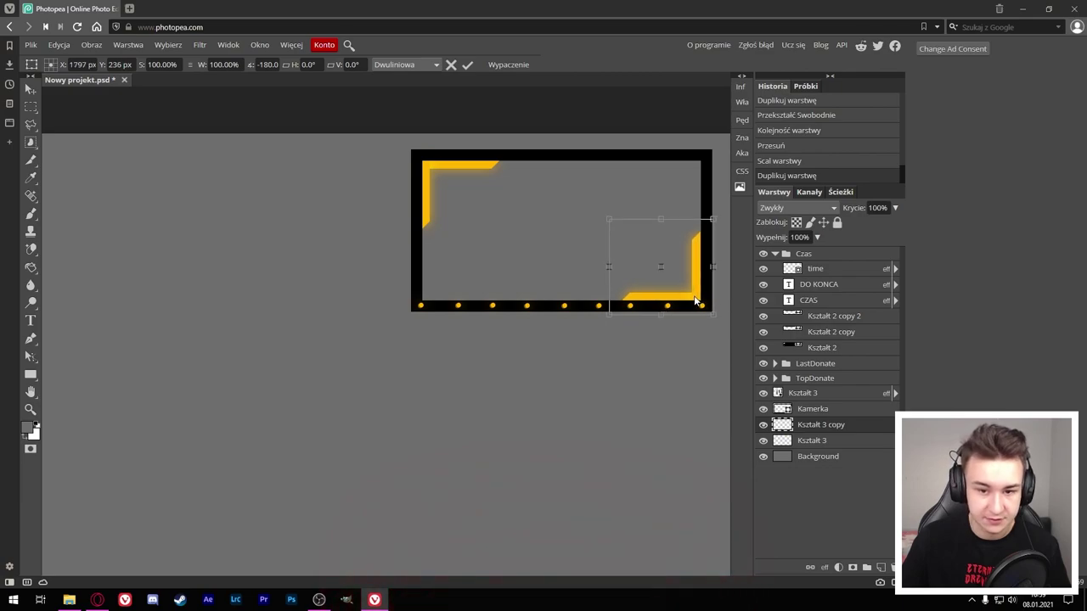
key(Return)
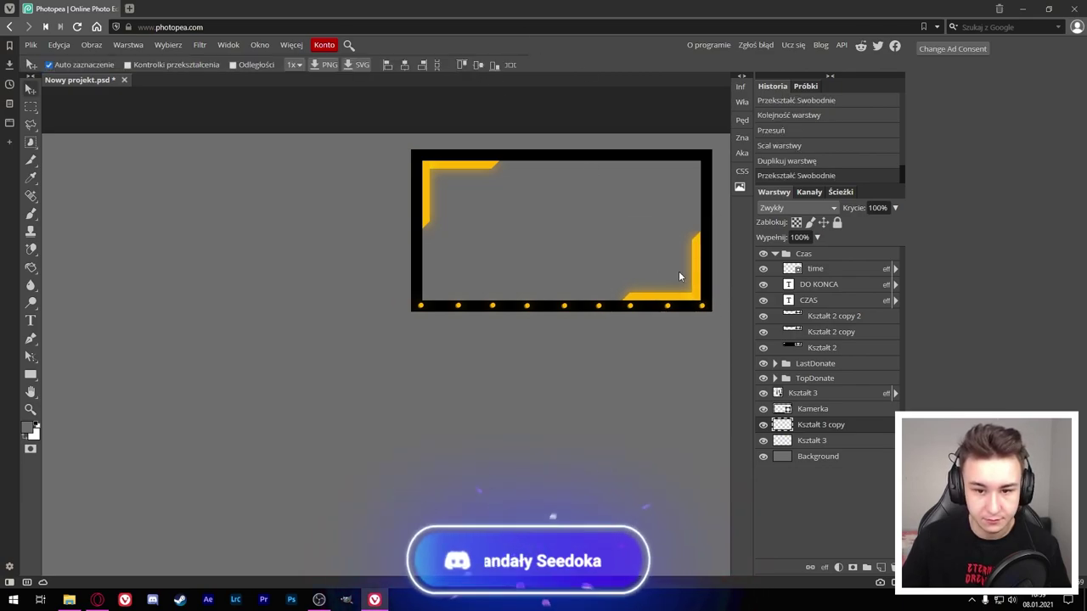
key(ctrl+0)
key(alt)
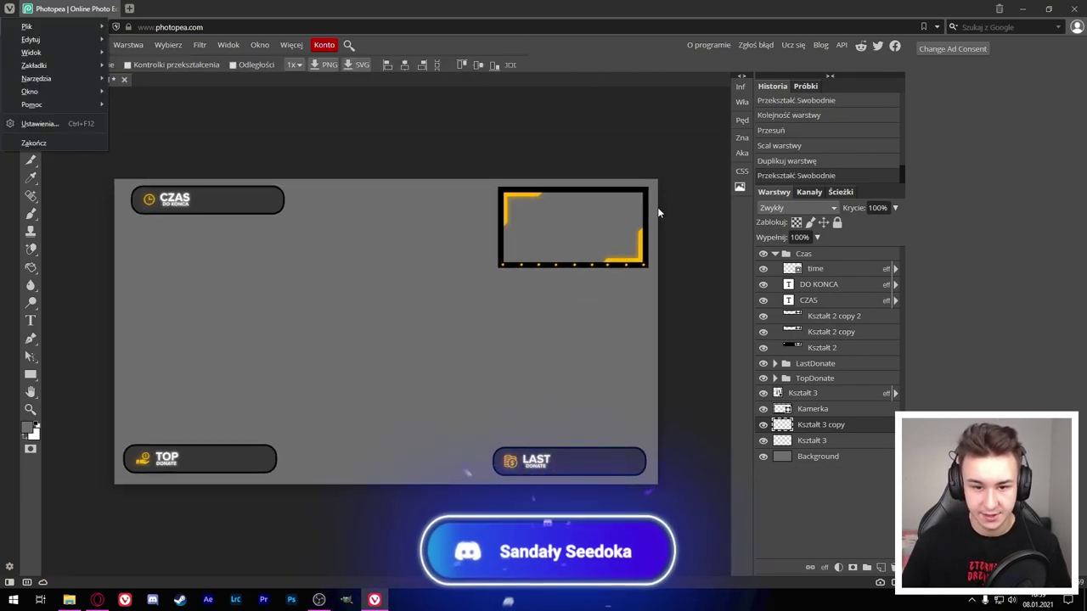
key(Escape)
scroll(696, 195, up, 3)
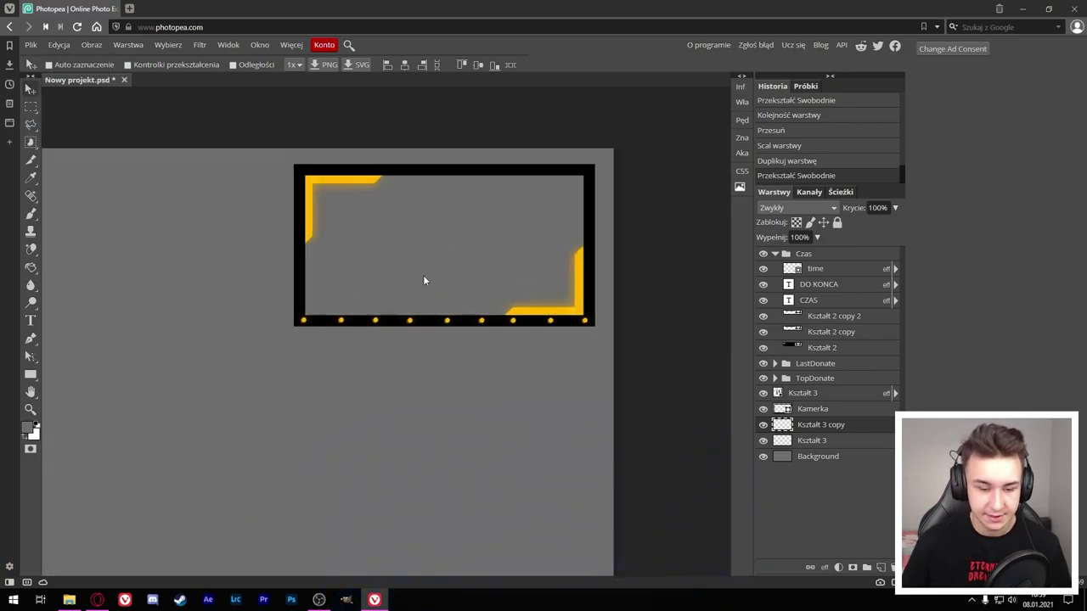
scroll(423, 275, up, 5)
key(ctrl+0)
key(alt)
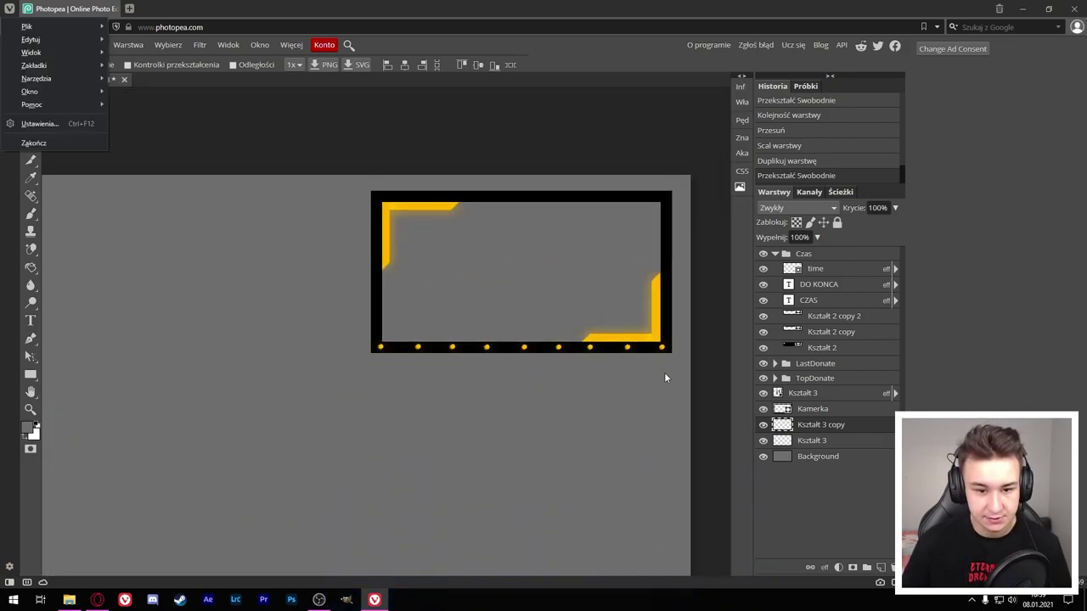
key(Escape)
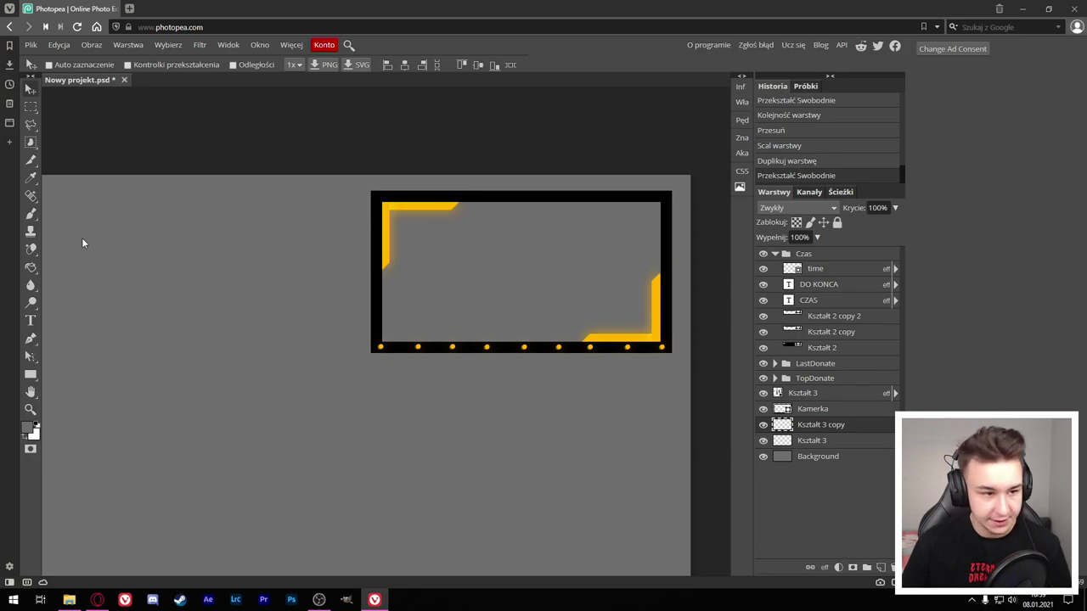
Step: Draw a small black box, place its layer below Kamerka and nudge it slightly down
click(31, 375)
mouse_move(481, 325)
mouse_down()
mouse_move(552, 340)
mouse_move(522, 339)
mouse_up()
click(28, 89)
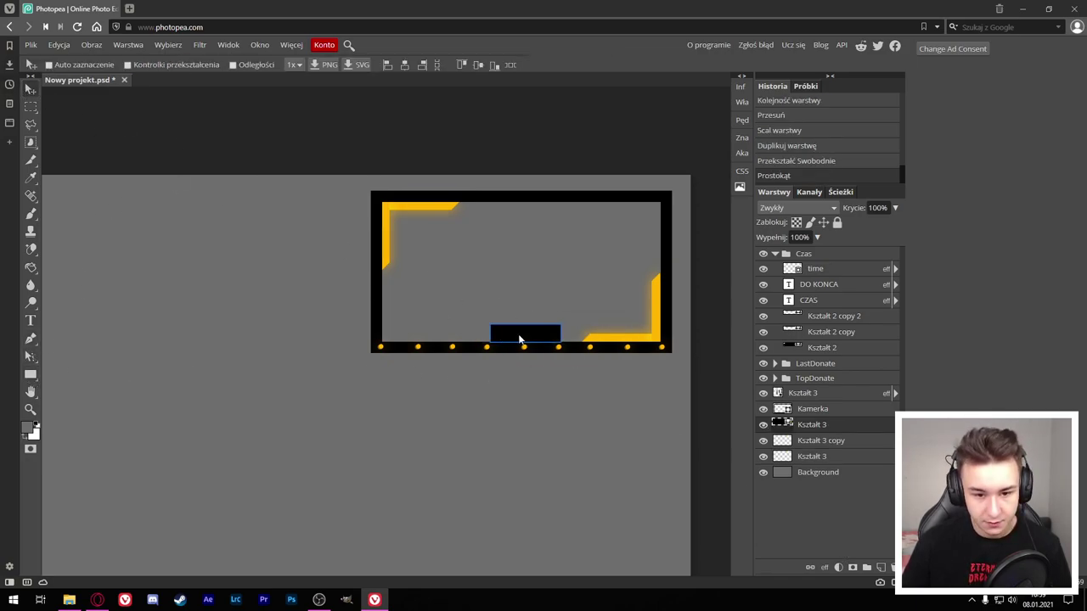
mouse_move(835, 427)
mouse_down()
mouse_move(839, 436)
mouse_move(820, 422)
mouse_up()
scroll(557, 321, up, 2)
scroll(557, 321, up, 2)
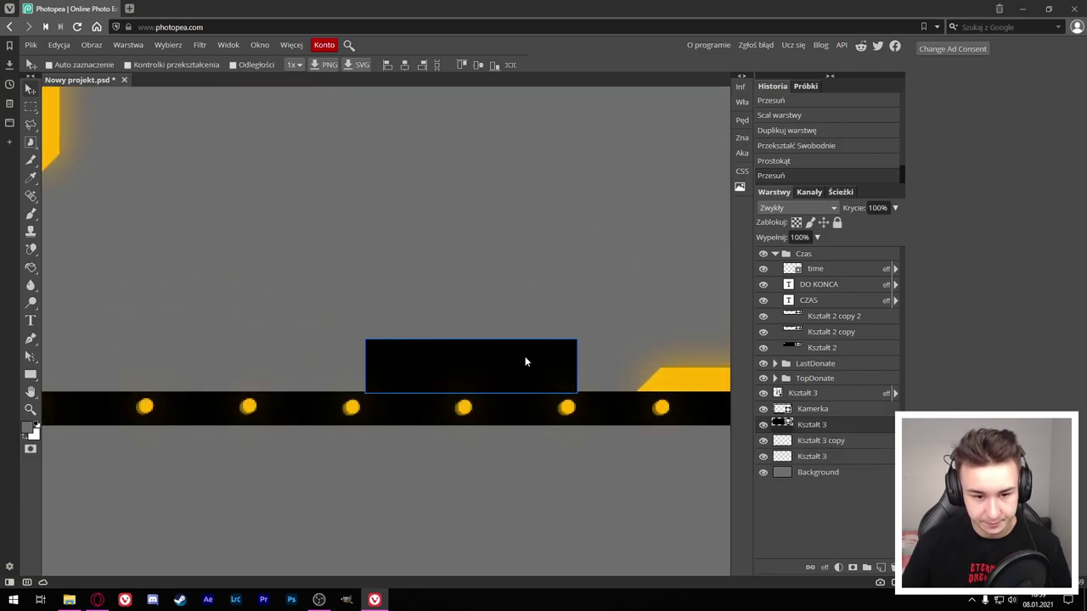
drag(525, 363, 521, 407)
Step: Add the white SEEDOK text and scale it to fit on the black box
click(31, 320)
click(293, 257)
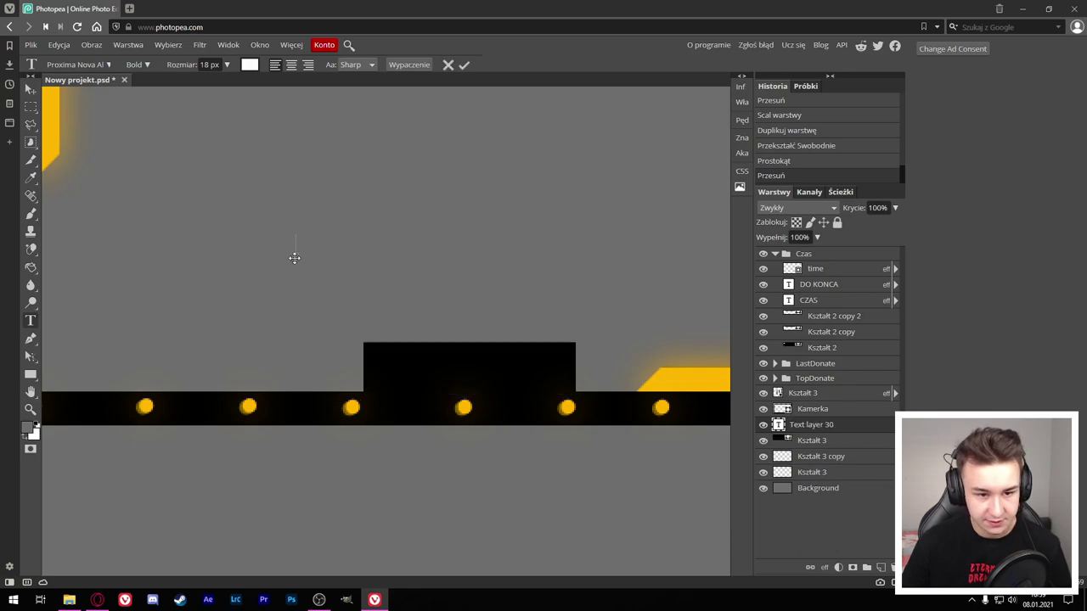
text(Se)
text(SEE)
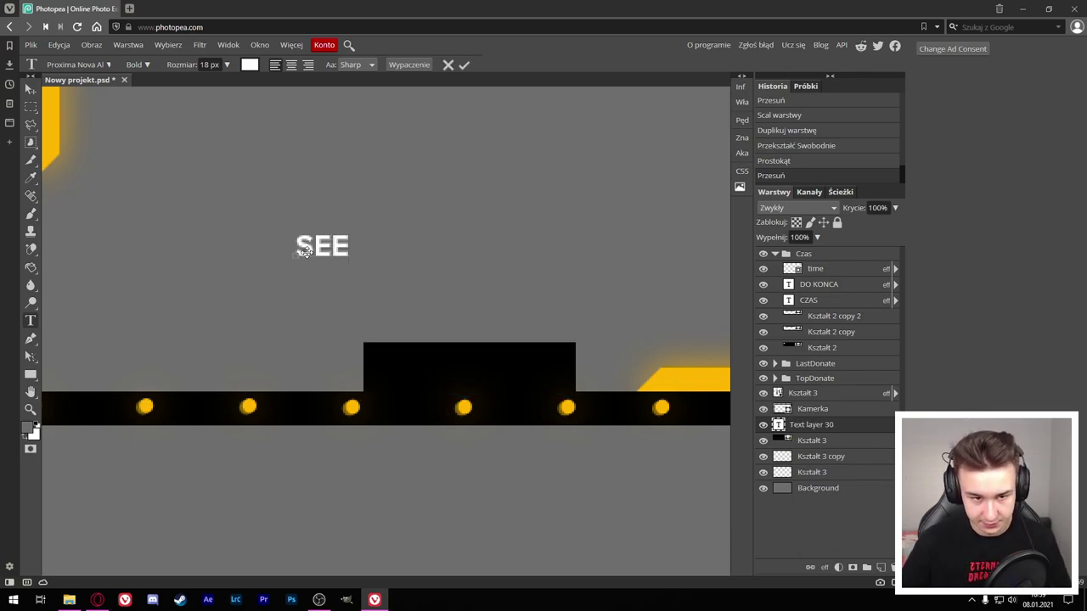
text(DOK)
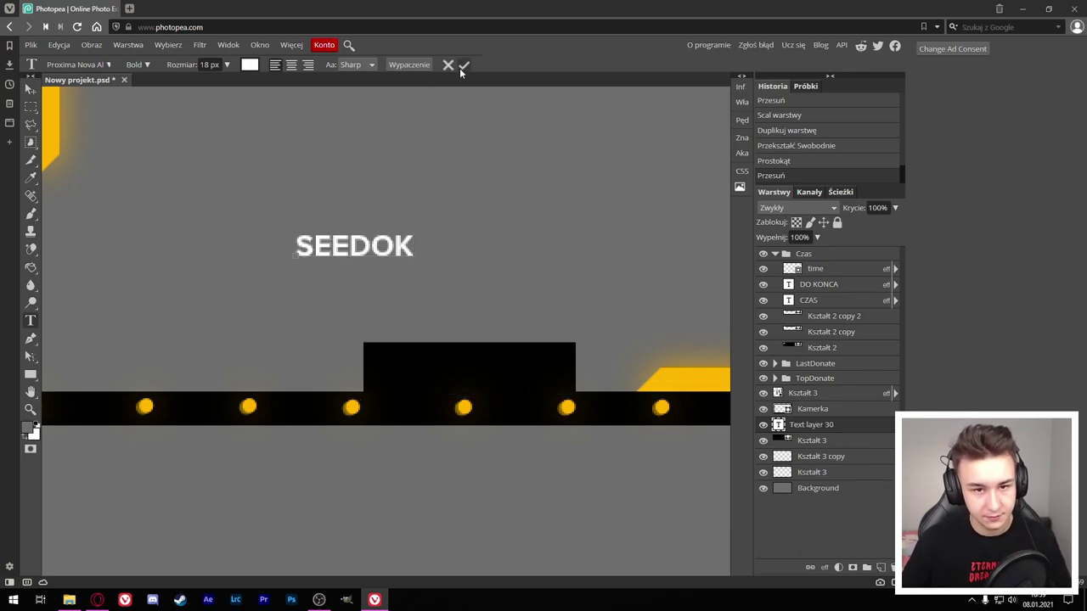
click(464, 66)
click(31, 88)
key(ctrl+t)
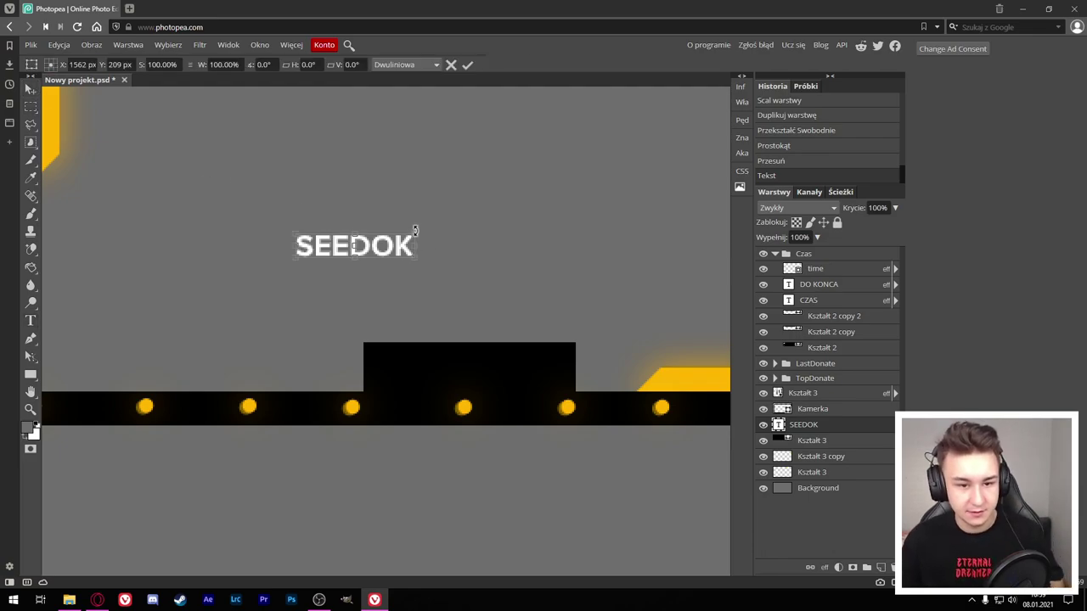
mouse_move(416, 230)
mouse_down()
mouse_move(454, 225)
mouse_move(534, 371)
mouse_up()
drag(587, 346, 563, 353)
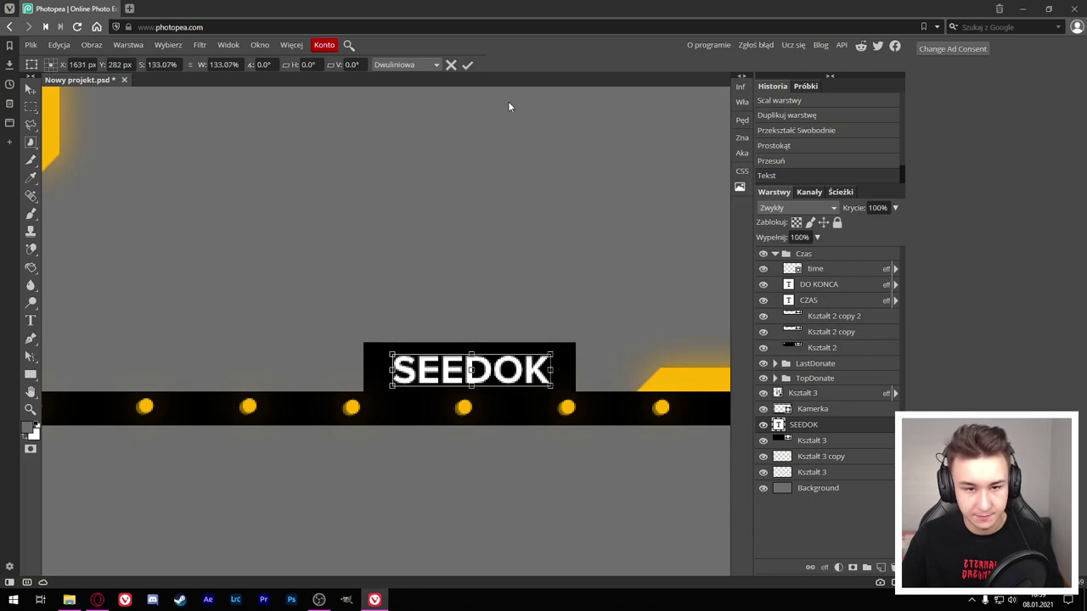
click(468, 67)
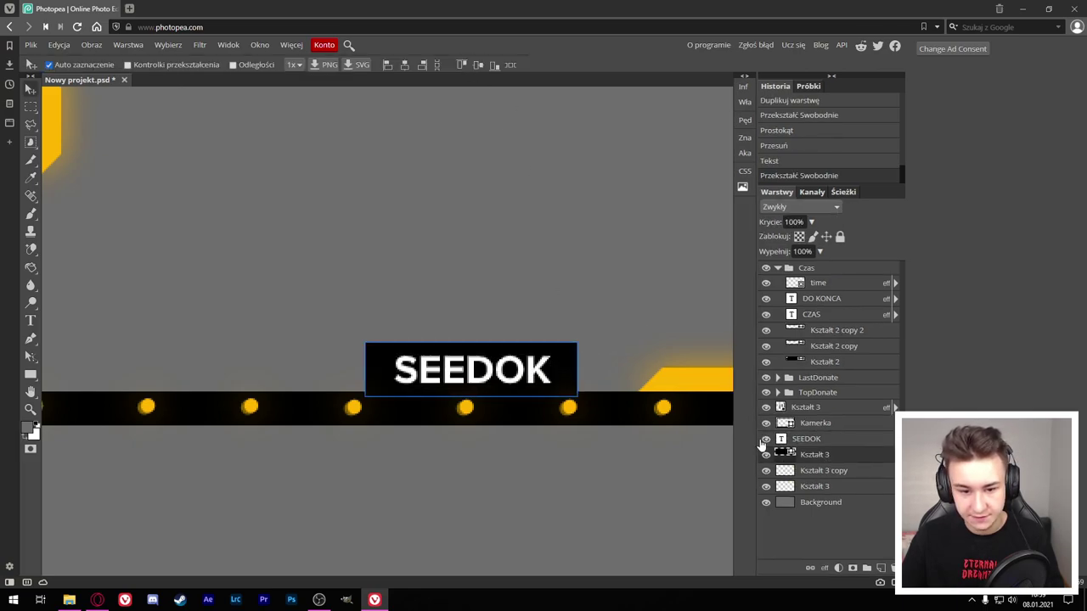
Step: Round the corners of the black box behind SEEDOK to 7 px
click(765, 440)
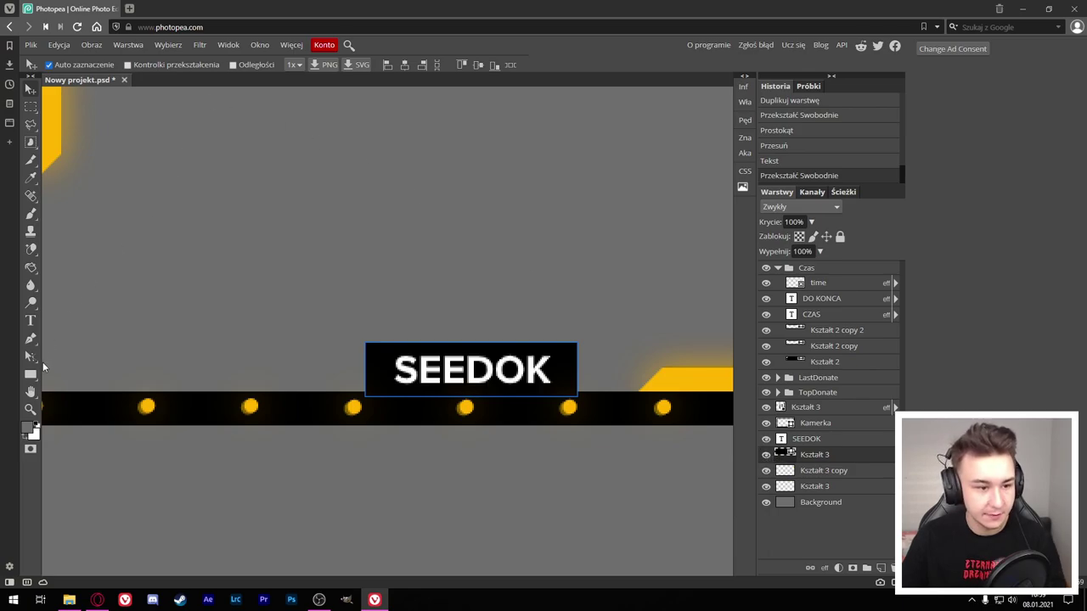
click(30, 375)
click(606, 65)
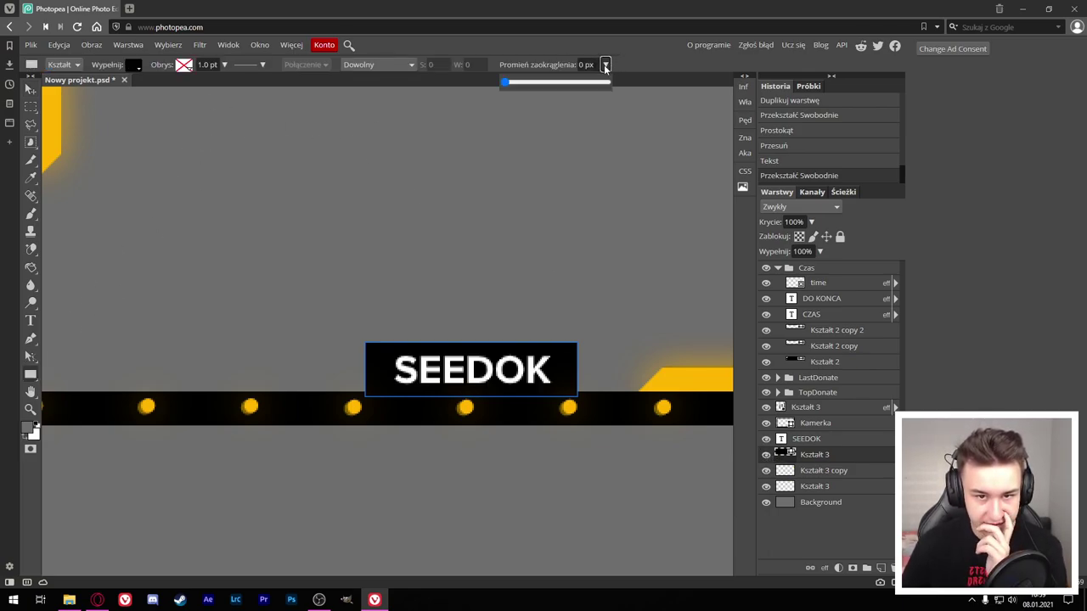
mouse_move(503, 83)
mouse_down()
mouse_move(518, 83)
mouse_move(353, 140)
mouse_up()
Step: Nudge the SEEDOK box and its black backing box into place on the frame
scroll(380, 416, down, 1)
scroll(238, 469, down, 1)
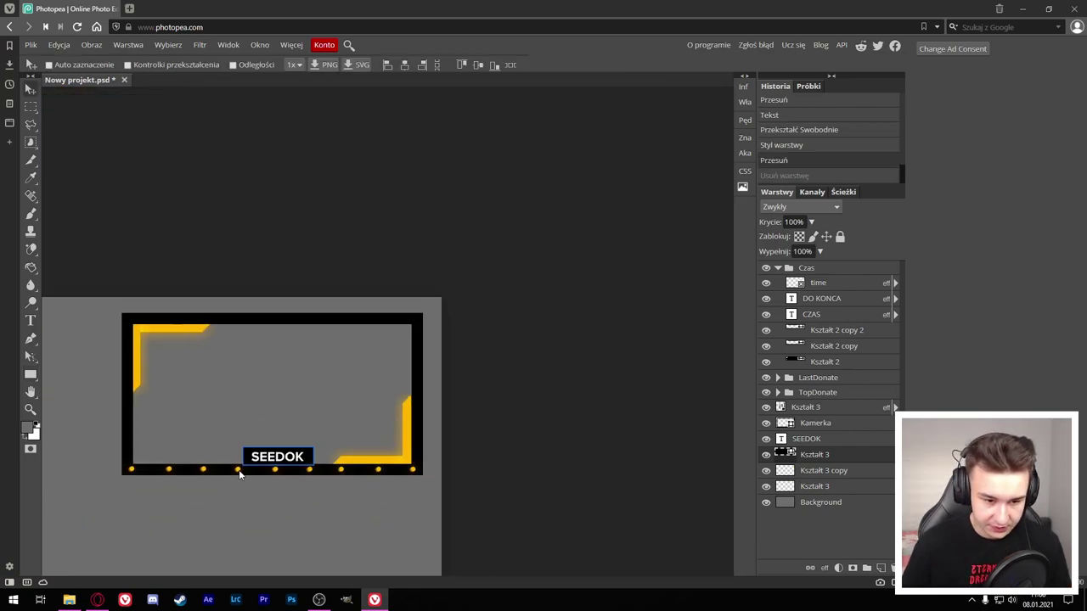
key(alt)
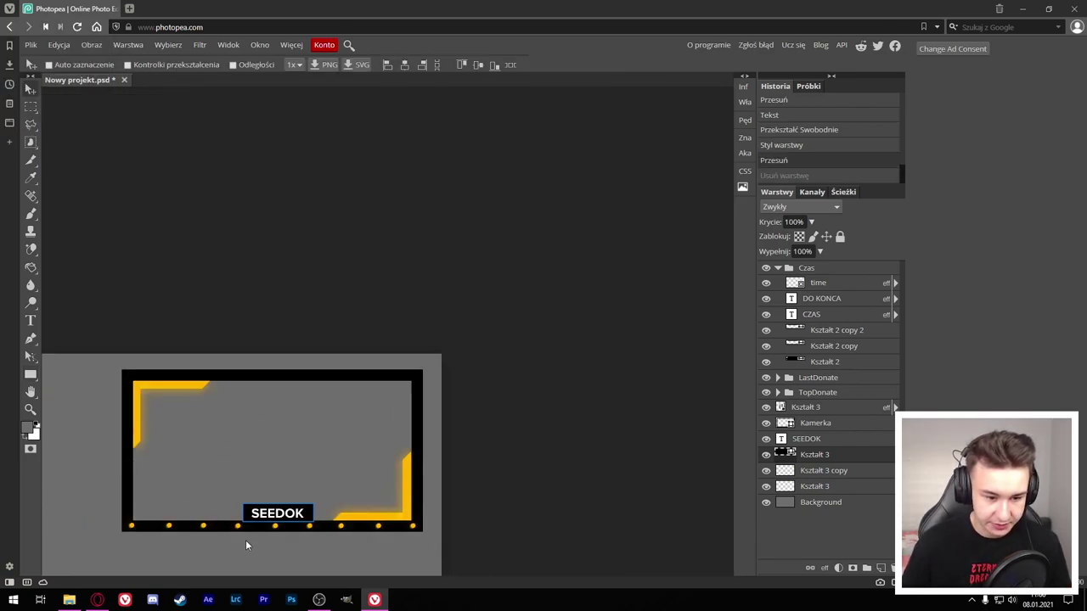
key(Right)
key(Right)
key(Right)
drag(317, 513, 310, 513)
scroll(202, 553, up, 2)
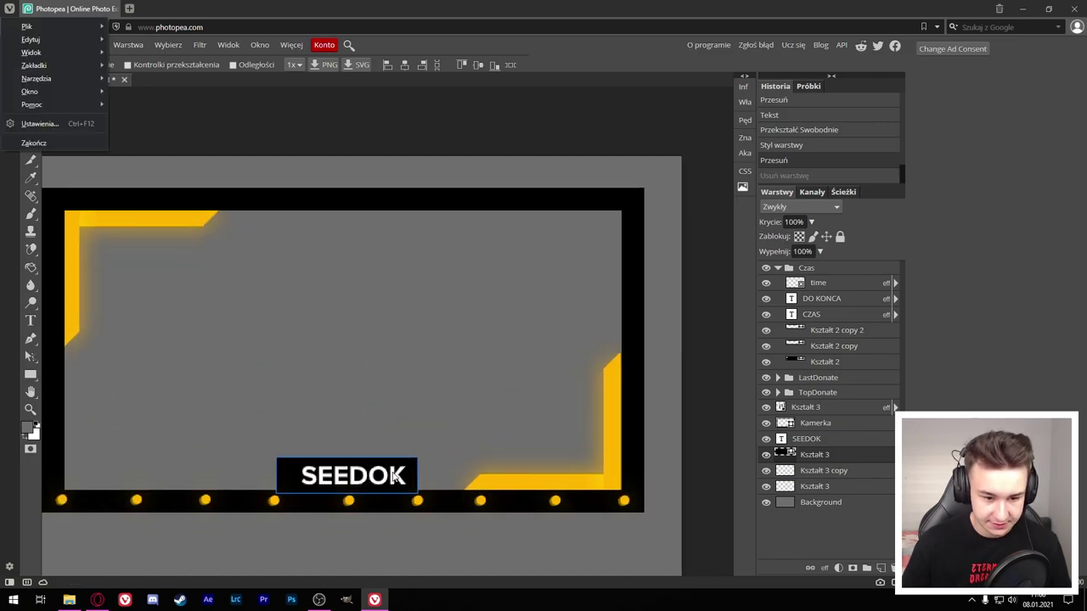
drag(395, 479, 399, 479)
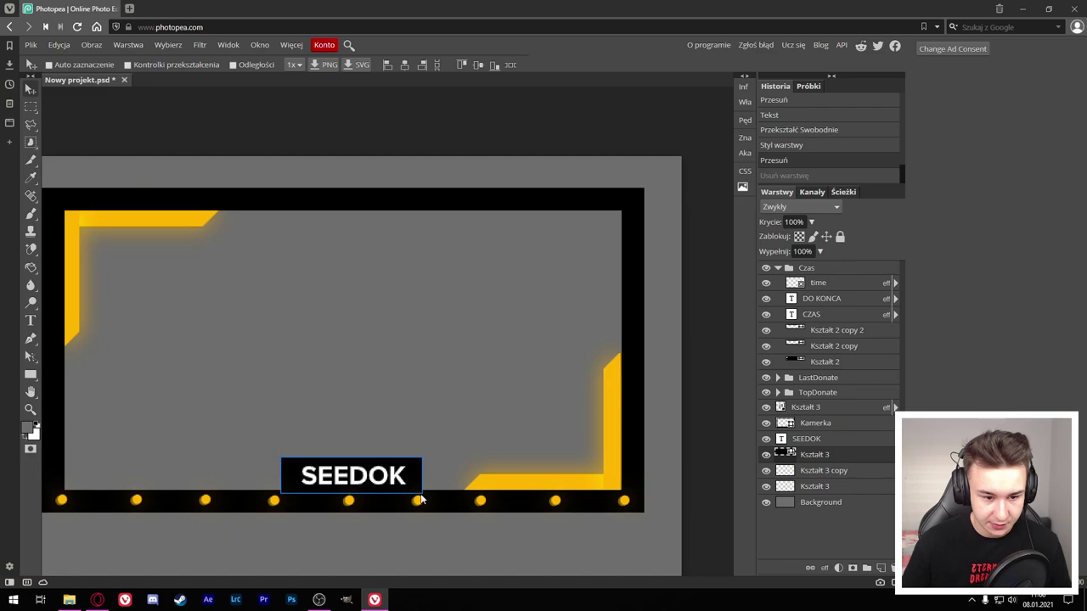
click(765, 410)
click(765, 409)
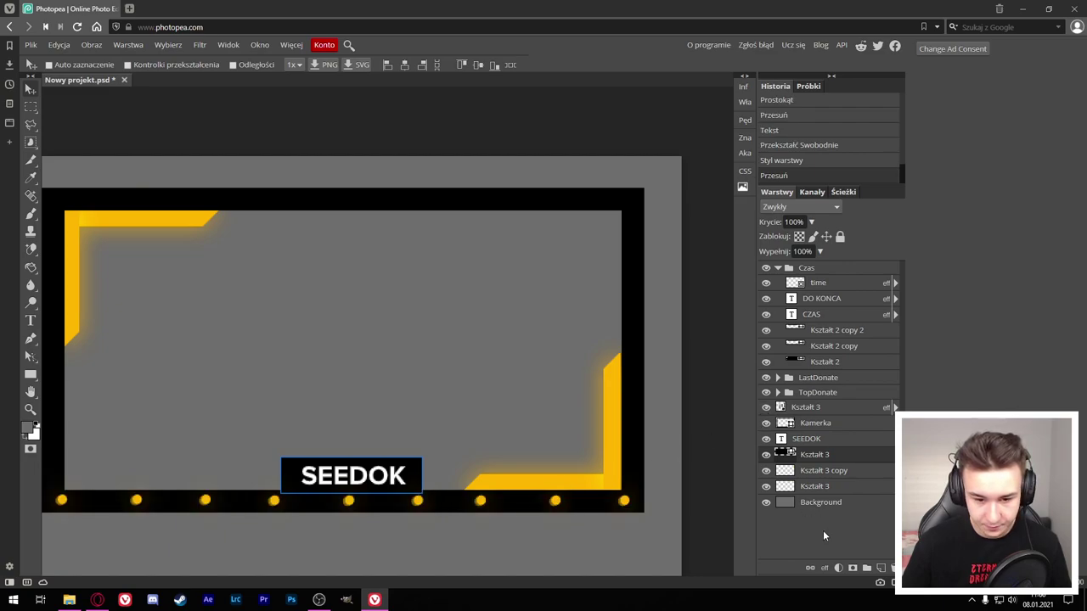
Step: Make a final tweak to the black box and hide the grey Background layer
click(827, 505)
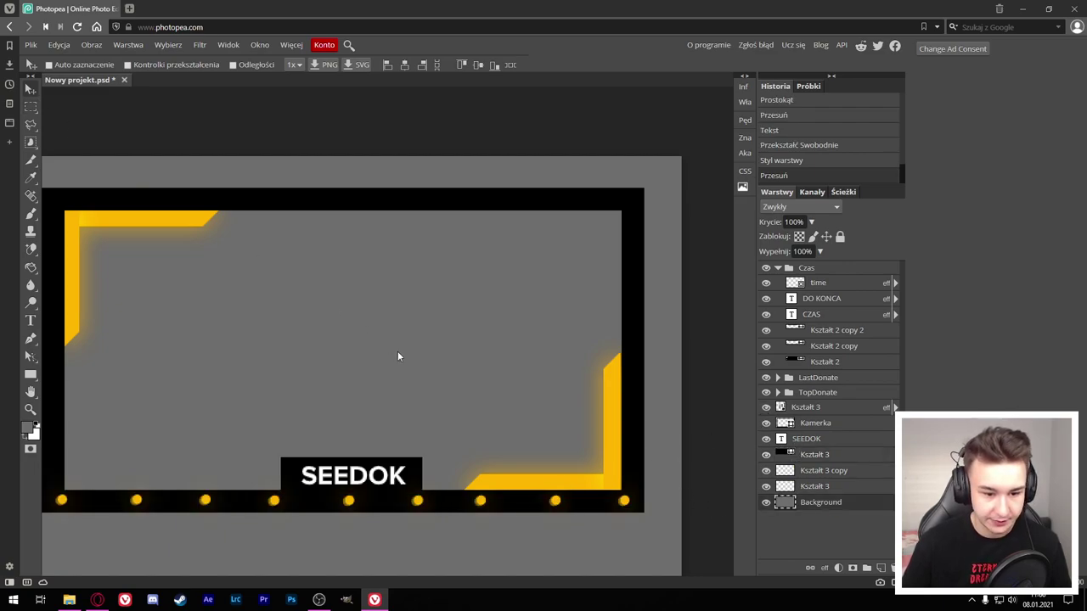
click(416, 479)
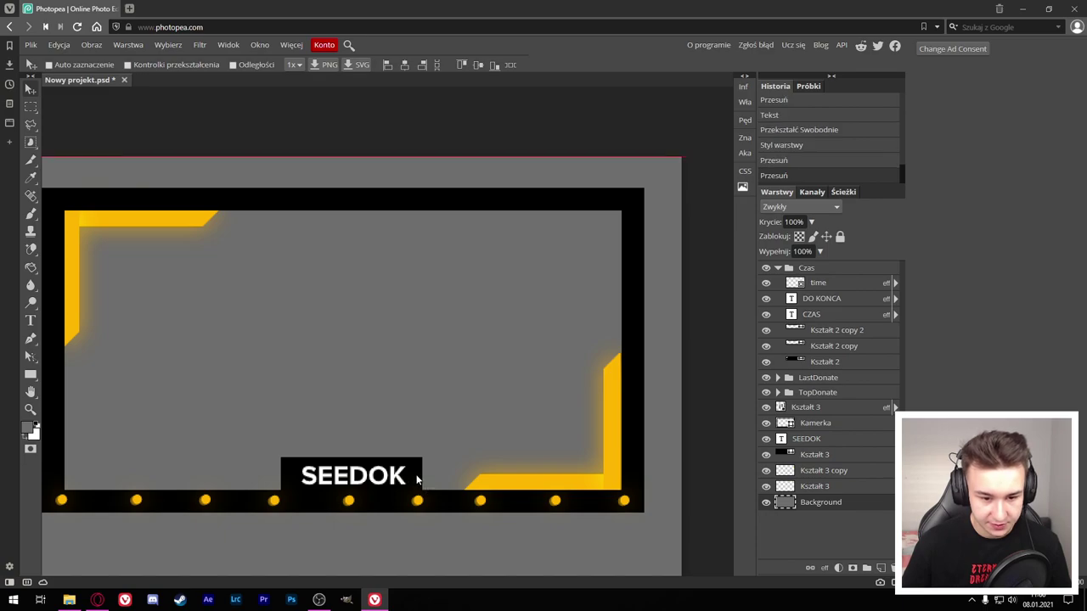
click(797, 450)
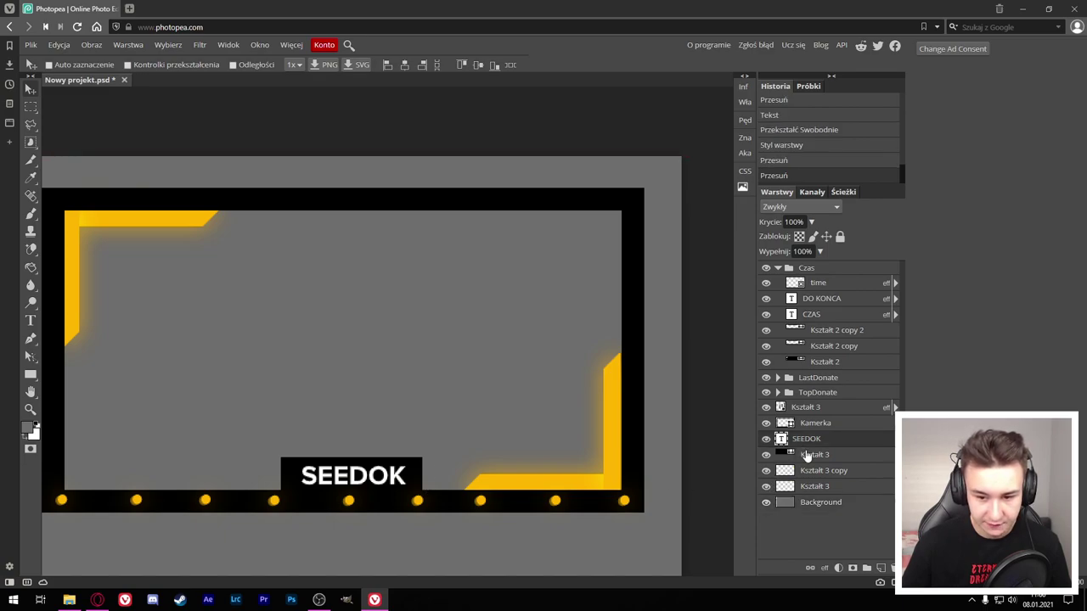
click(414, 466)
click(821, 502)
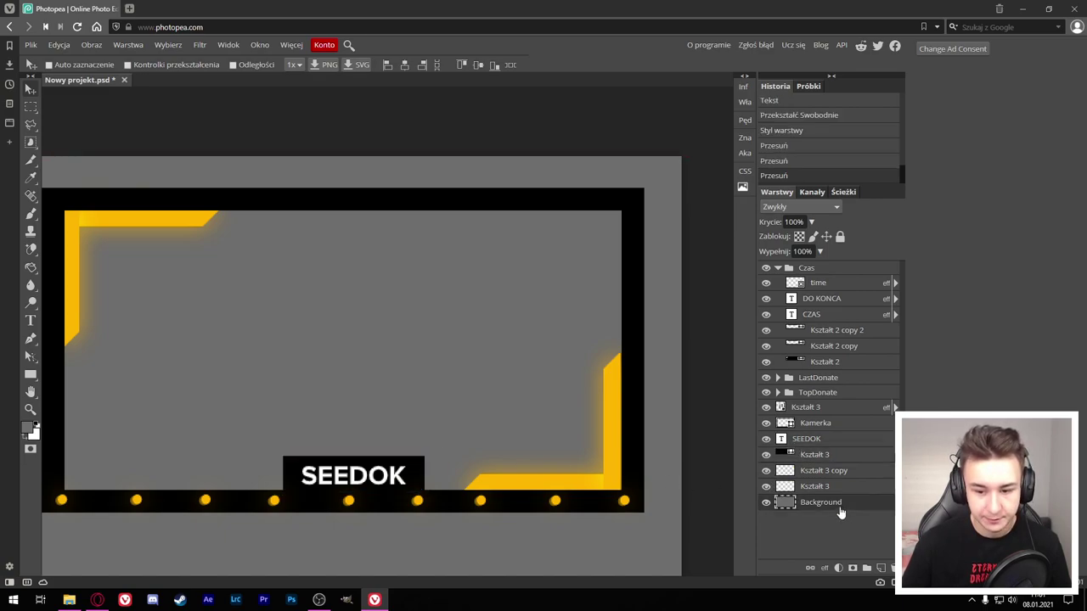
scroll(412, 454, down, 3)
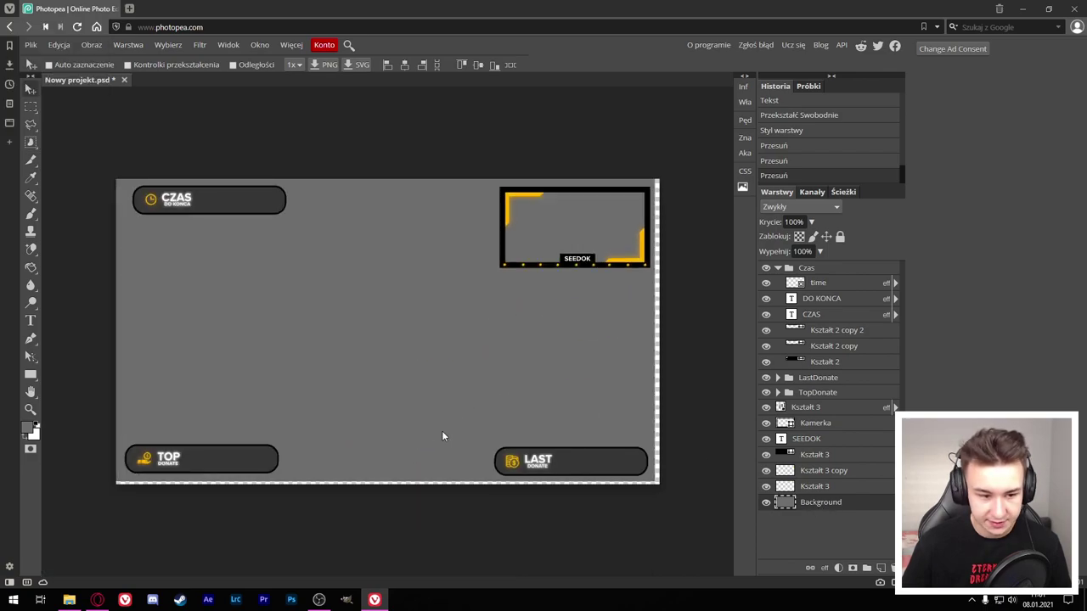
click(446, 432)
click(766, 502)
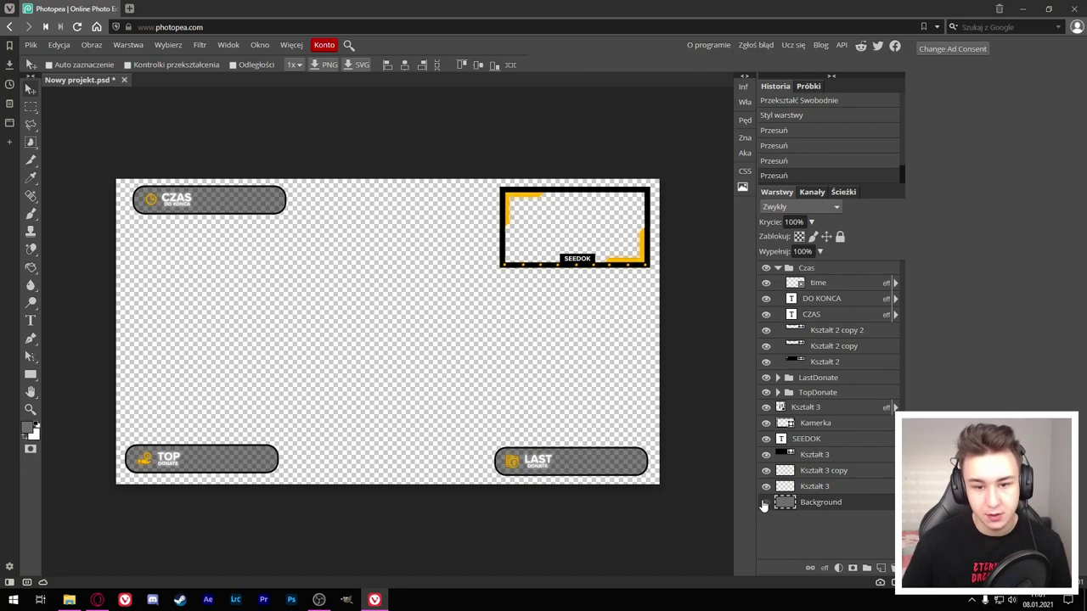
Step: Export the overlay as a 1920×1080 PNG and download it as Nowy projekt.png
click(30, 44)
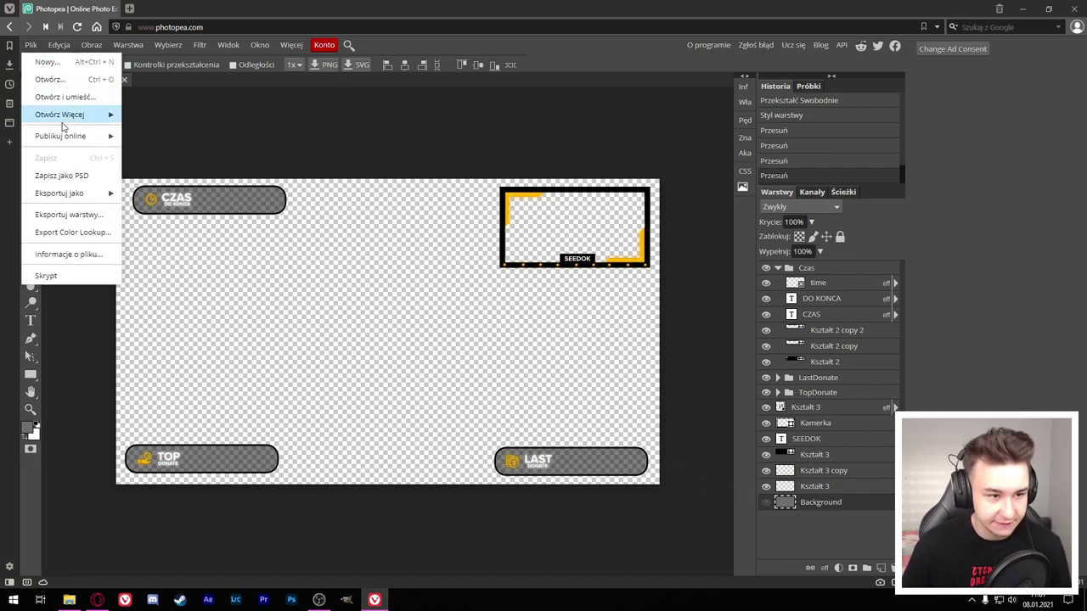
mouse_move(60, 193)
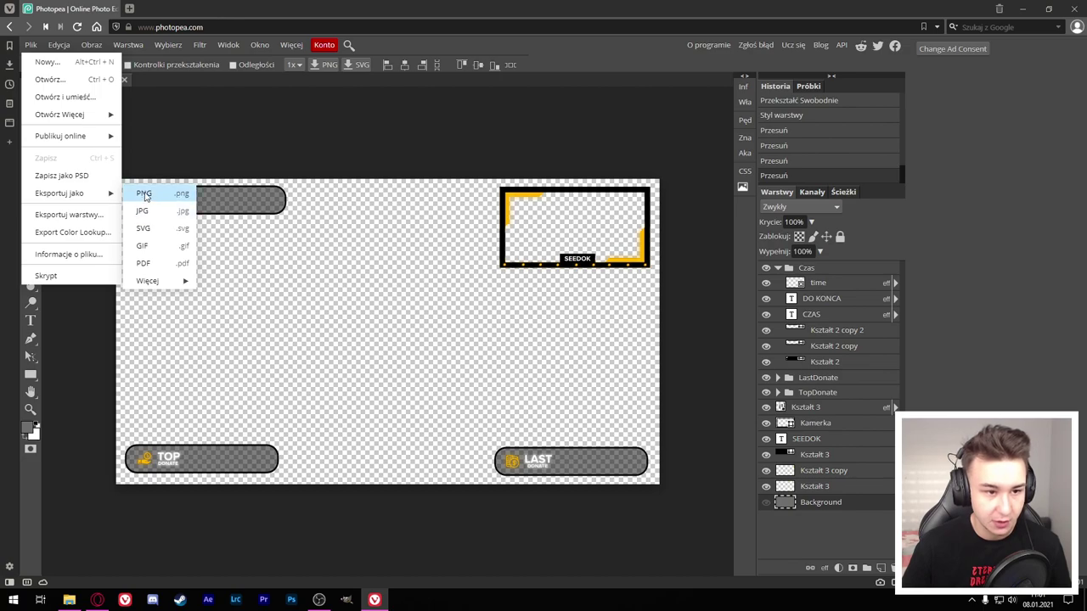
click(144, 194)
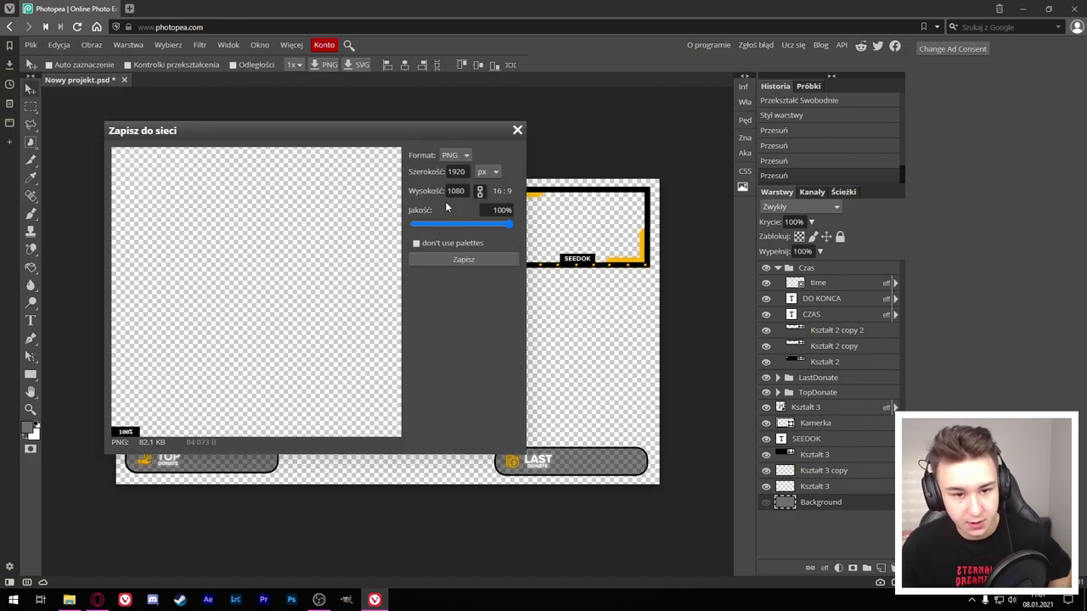
click(463, 259)
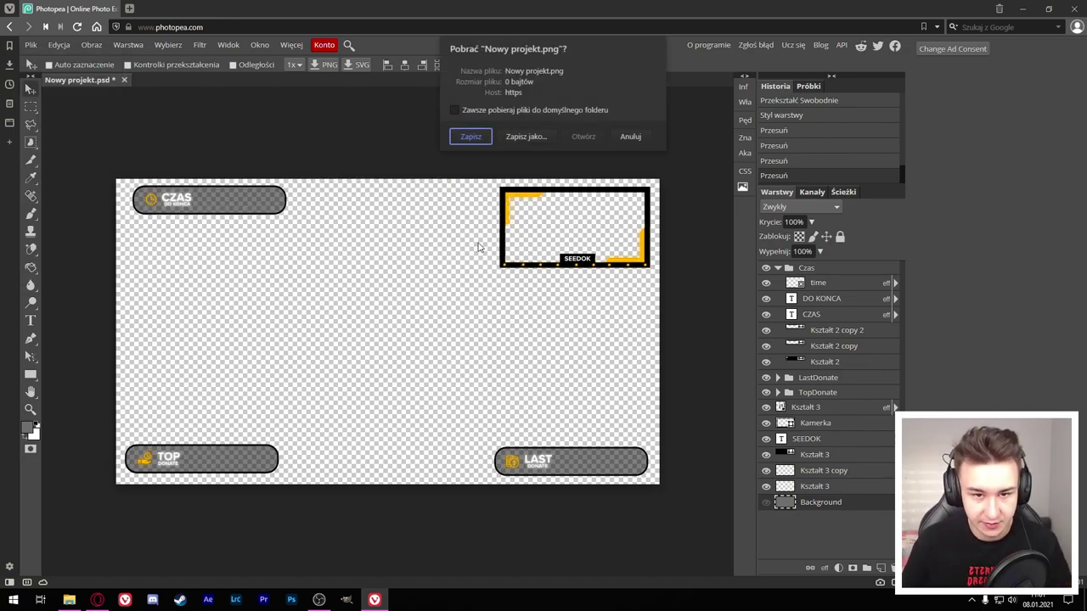
click(473, 137)
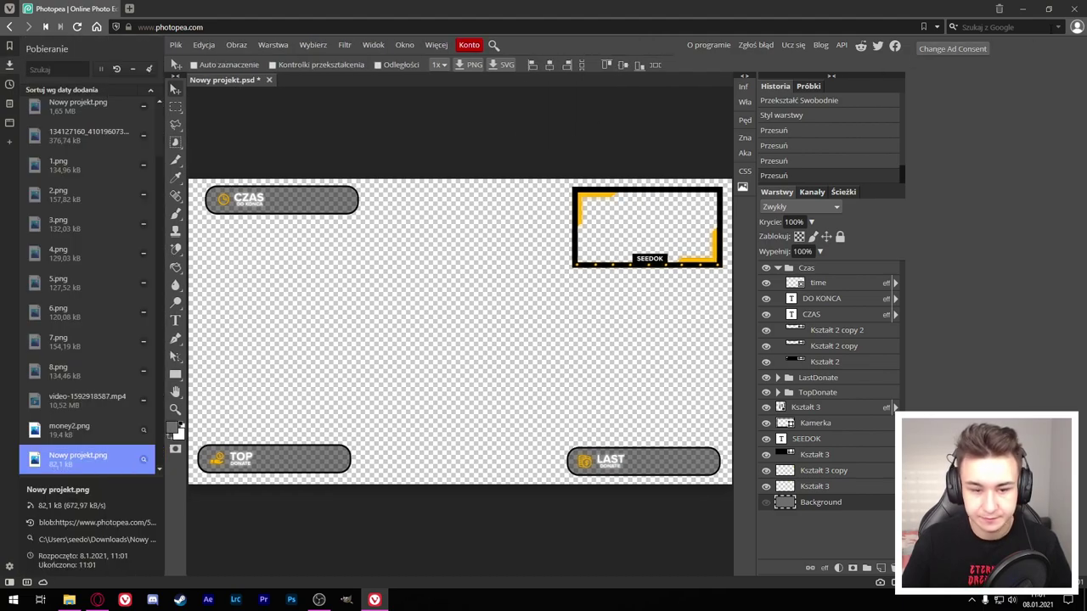
Step: Copy Nowy projekt.png from the downloads folder to the desktop and open it in Photos
click(1048, 9)
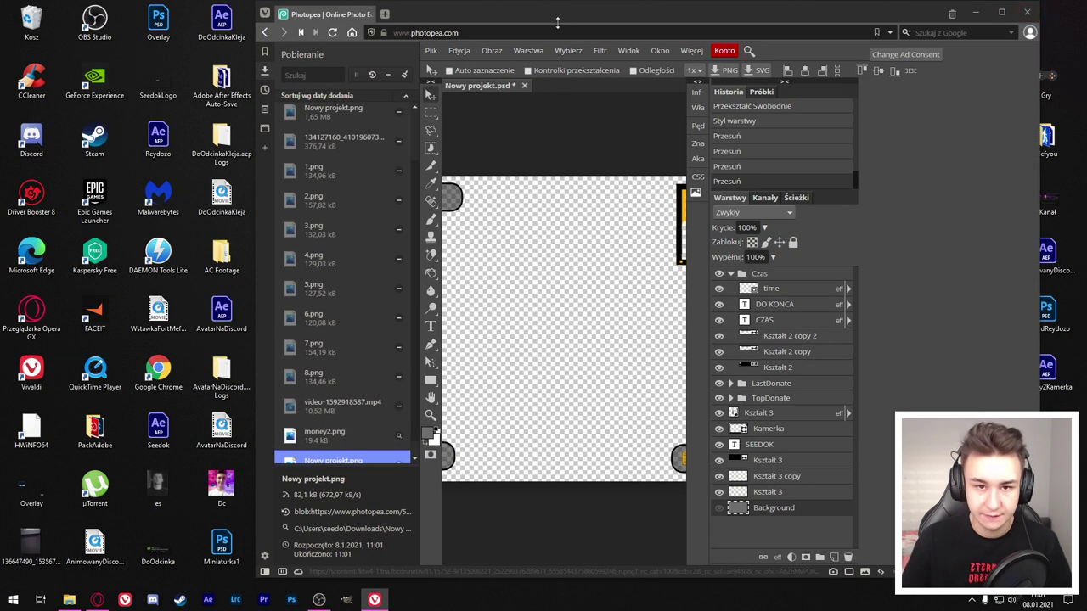
drag(679, 14, 820, 28)
scroll(492, 433, down, 1)
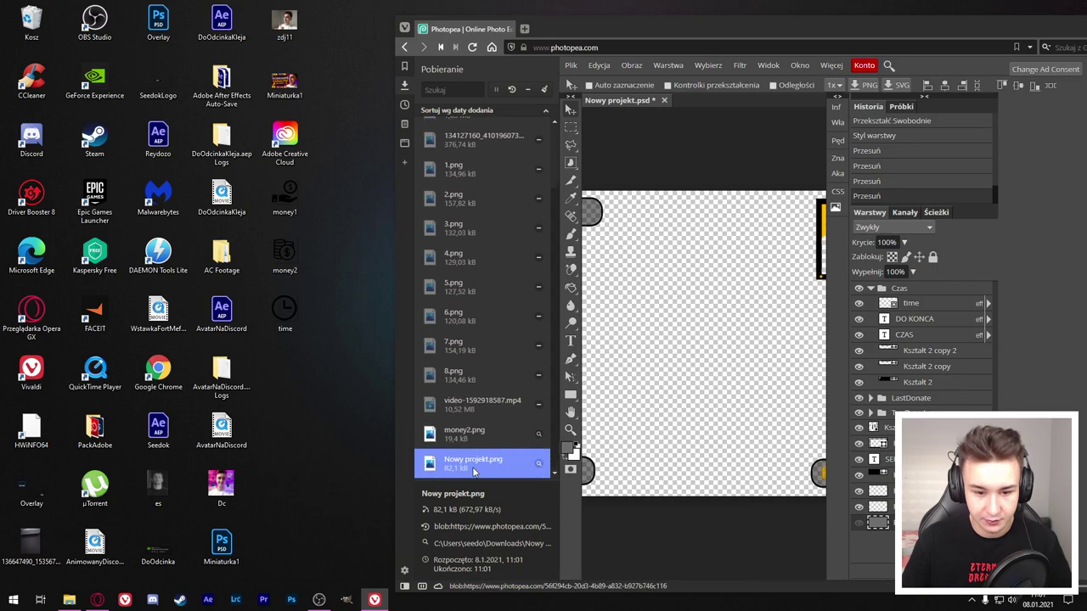
click(537, 464)
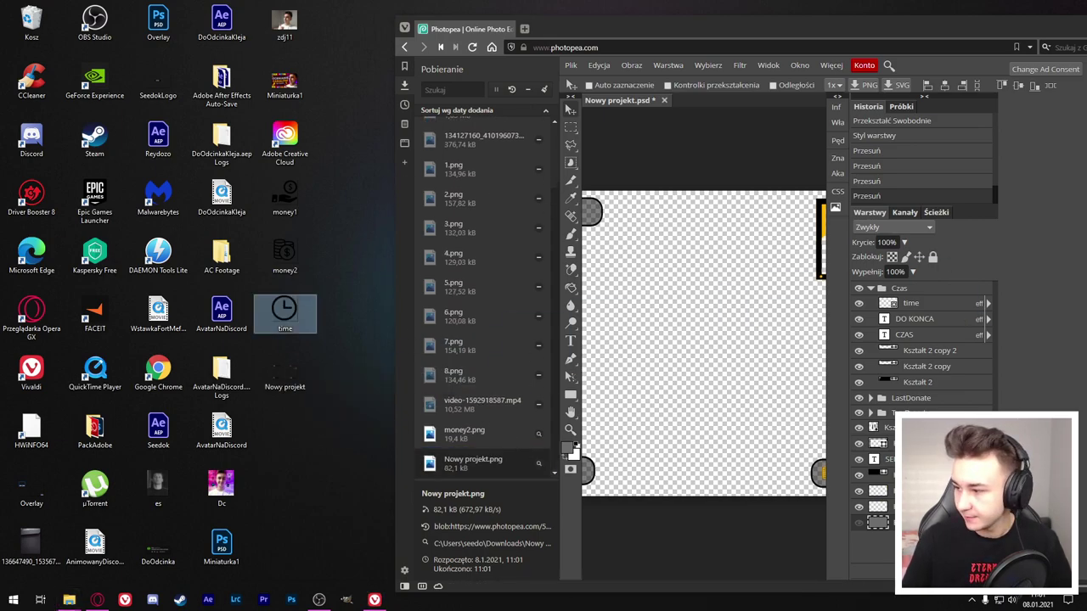
drag(380, 389, 285, 367)
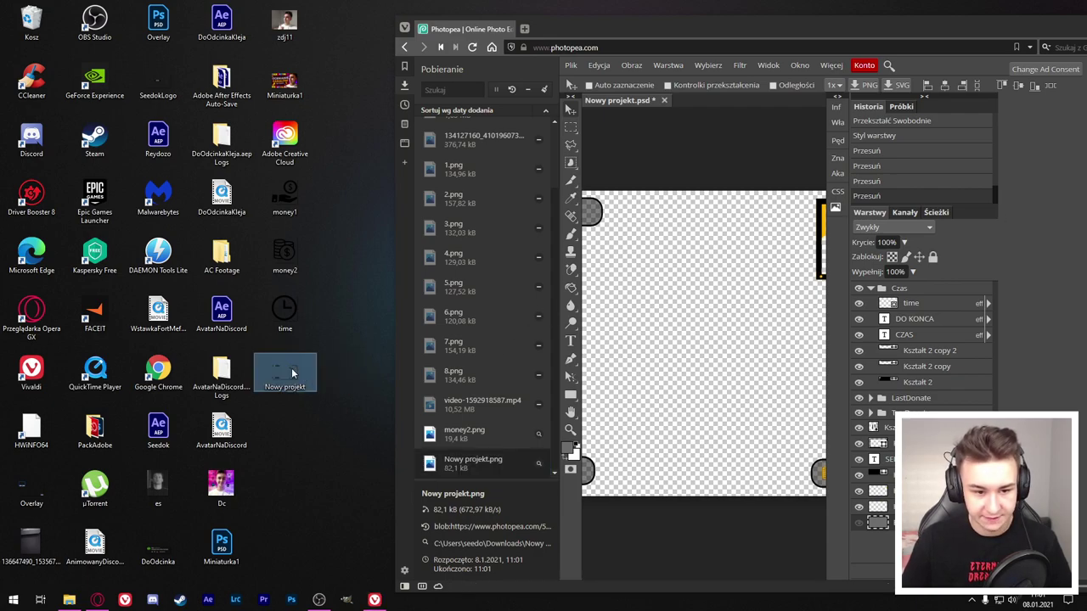
double_click(286, 370)
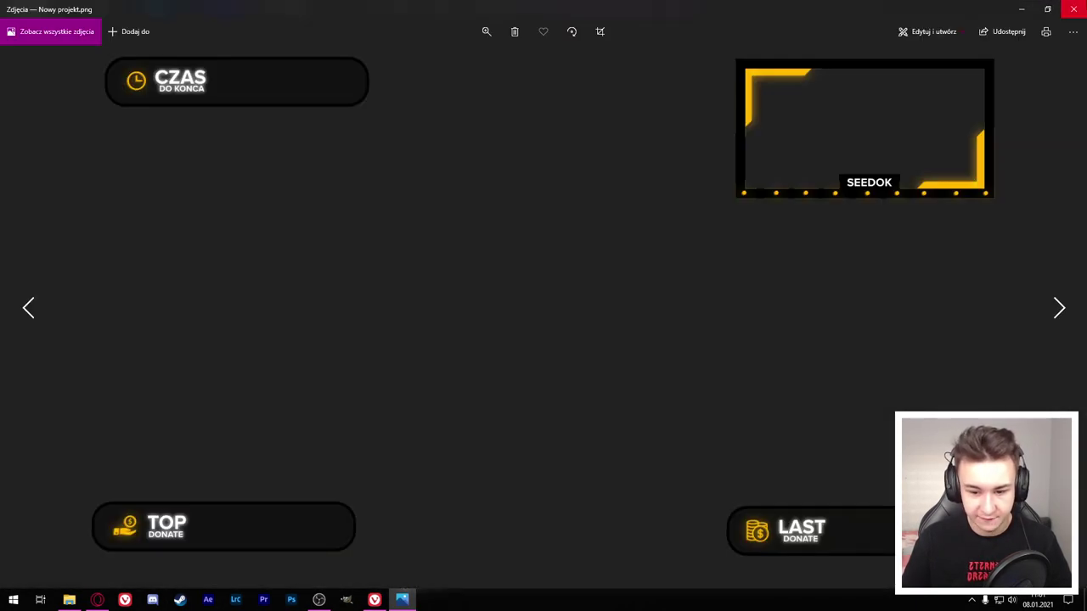
Step: Zoom in on the SEEDOK frame in Nowy projekt.png, then close Photos and minimise the browser
click(1073, 9)
double_click(286, 371)
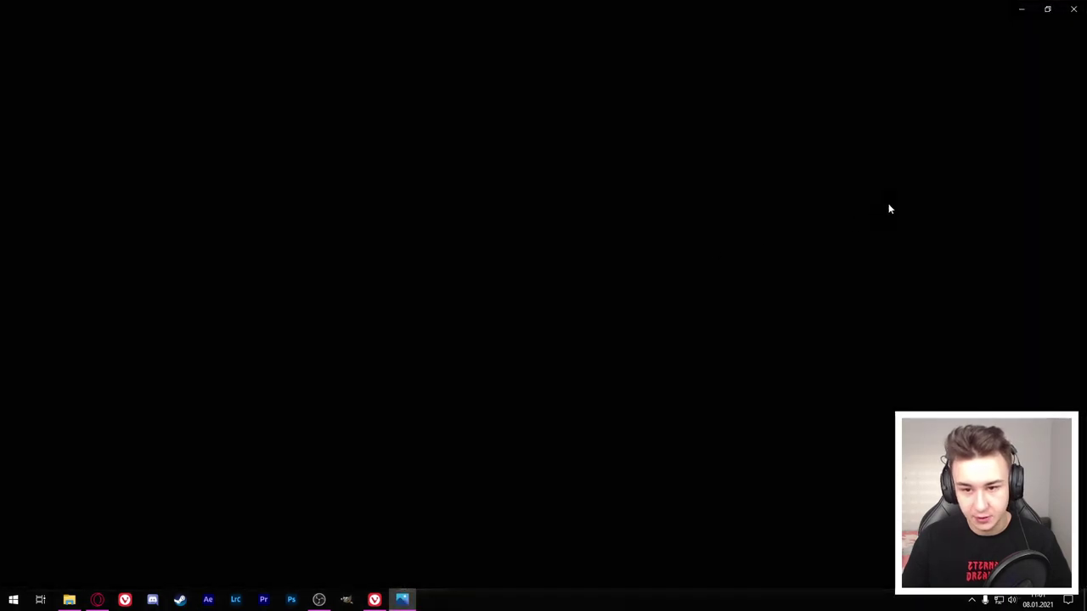
scroll(885, 166, up, 2)
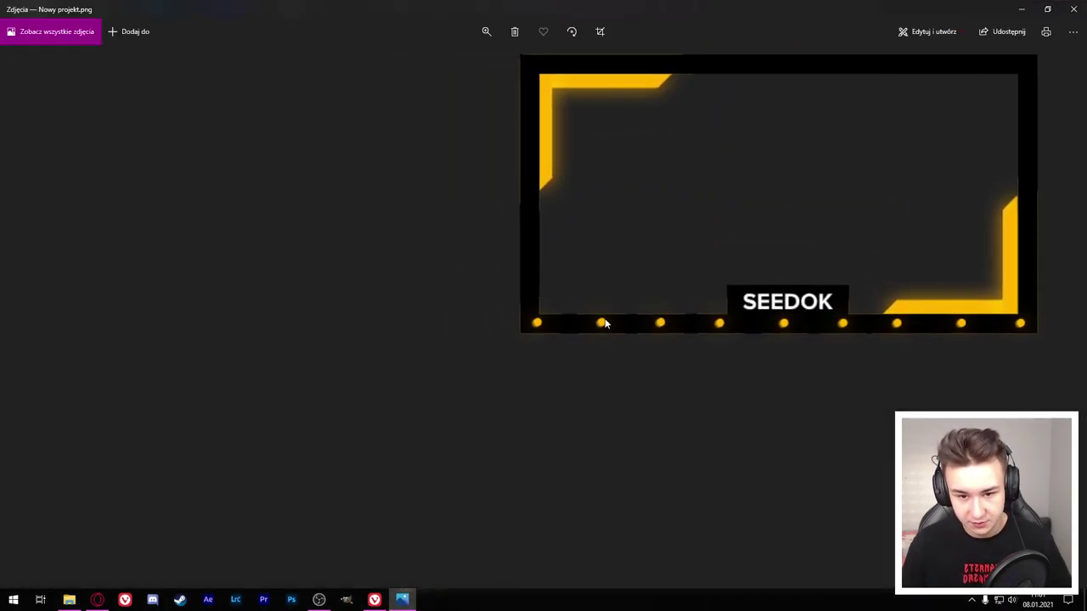
drag(605, 336, 563, 348)
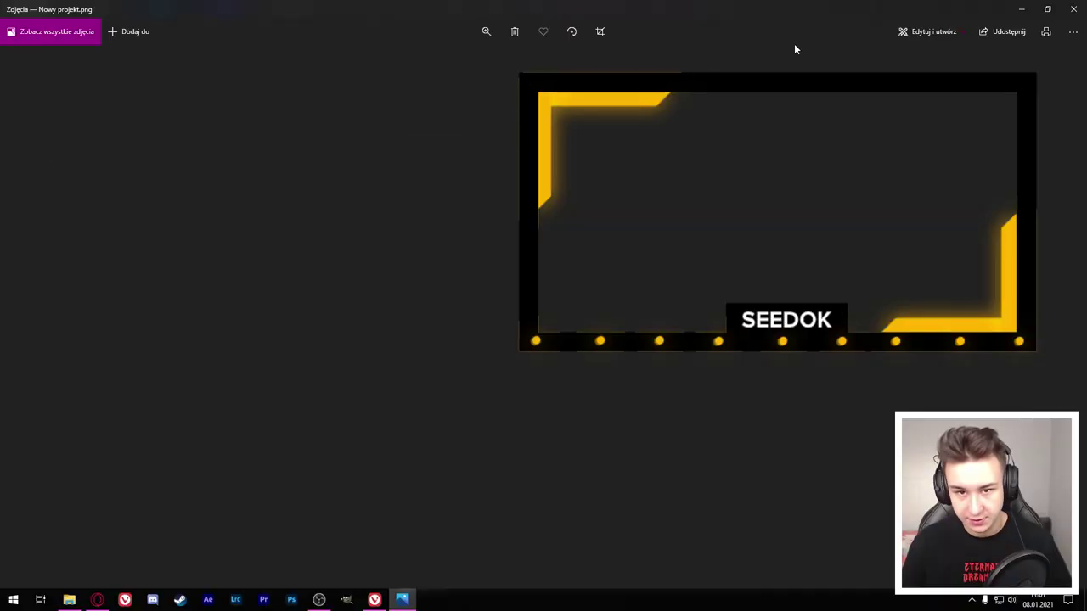
click(1073, 9)
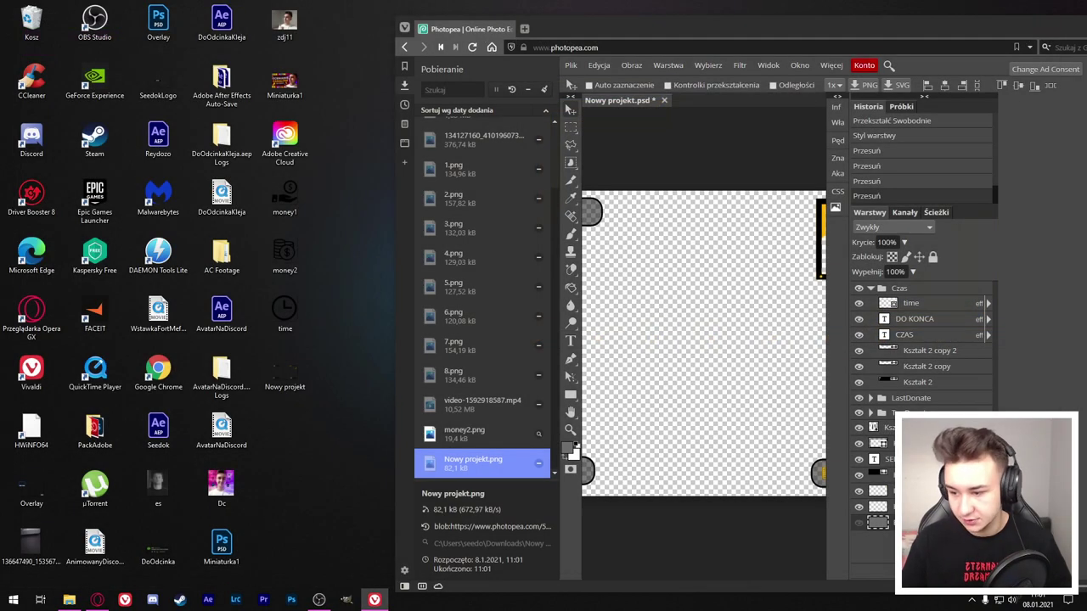
click(982, 32)
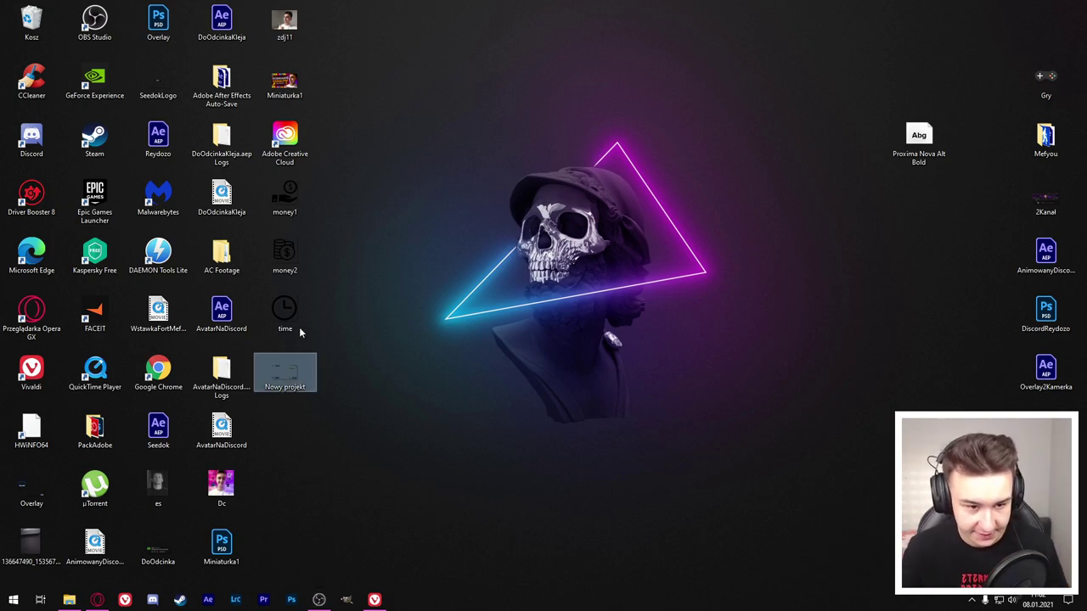
Step: Download the layered design as Nowy projekt.psd and drag the file onto the desktop
click(375, 599)
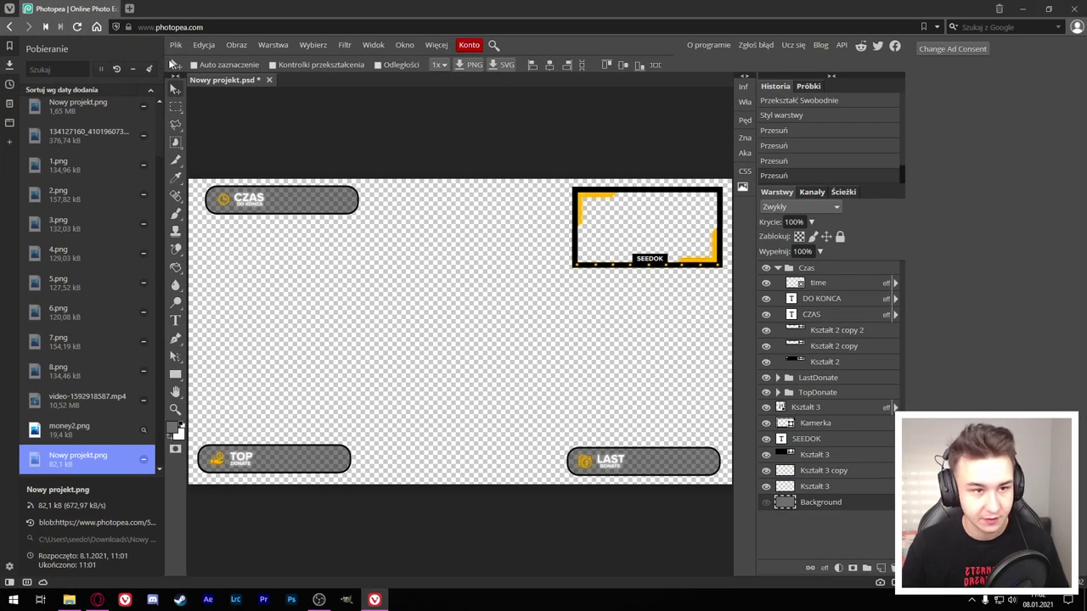
click(175, 44)
click(219, 175)
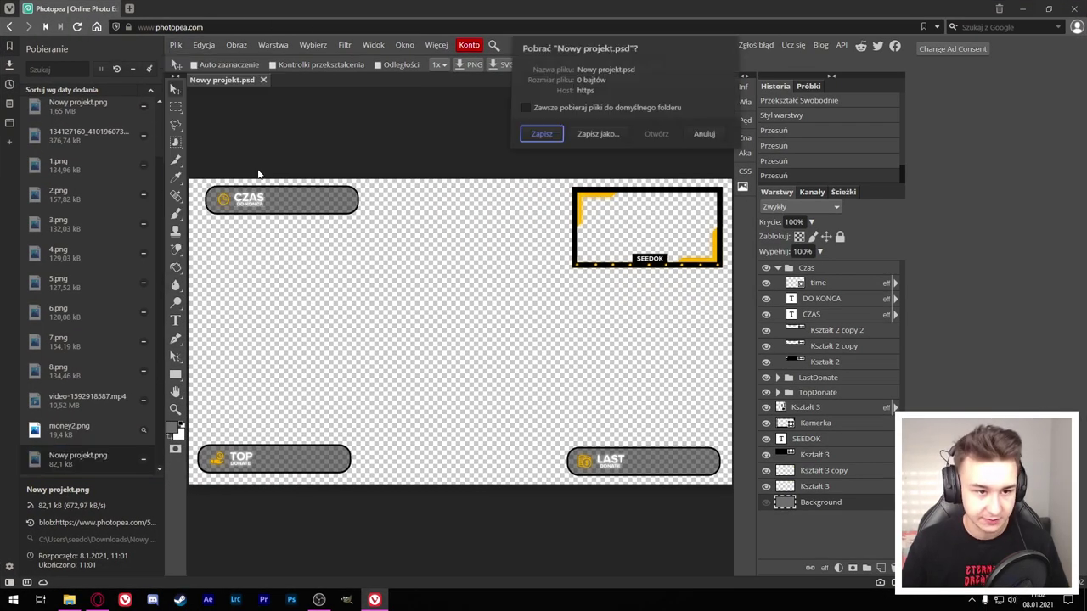
click(548, 136)
key(super+Down)
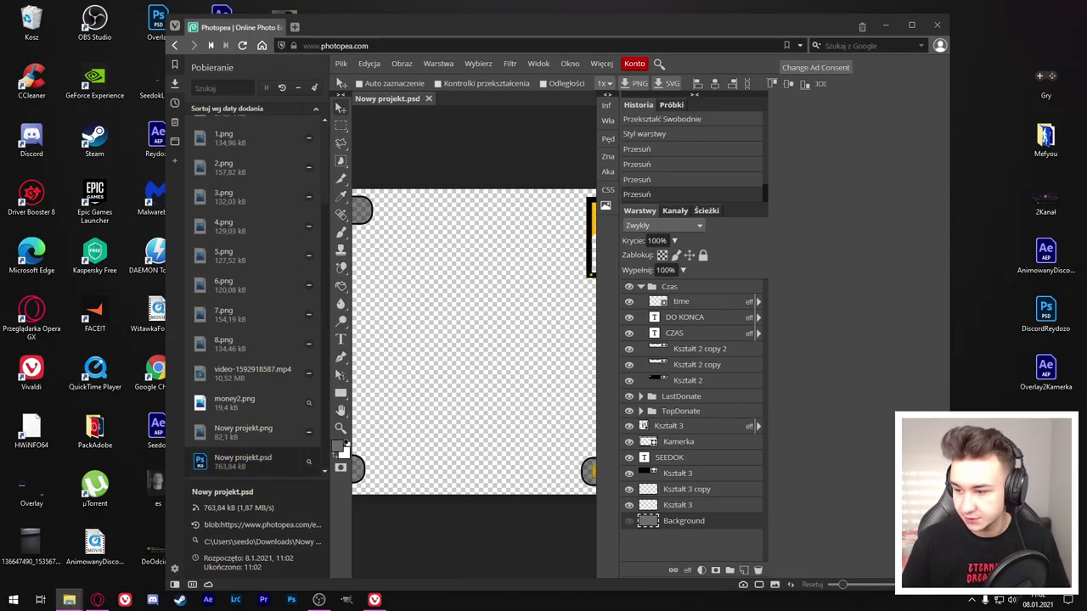
drag(243, 459, 342, 459)
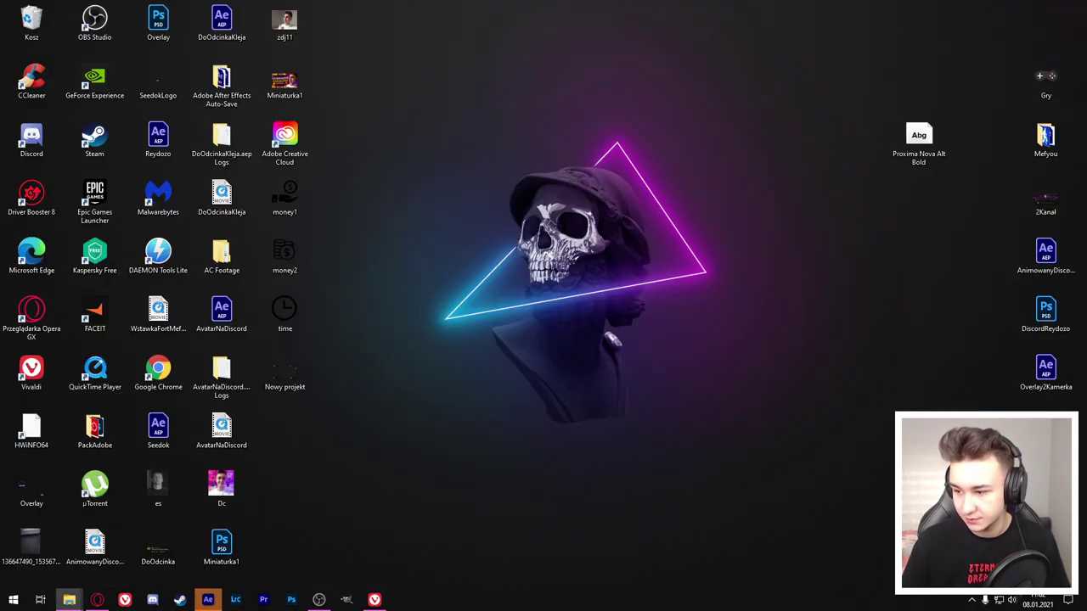
Step: Bring up After Effects and dismiss its welcome tips
click(208, 599)
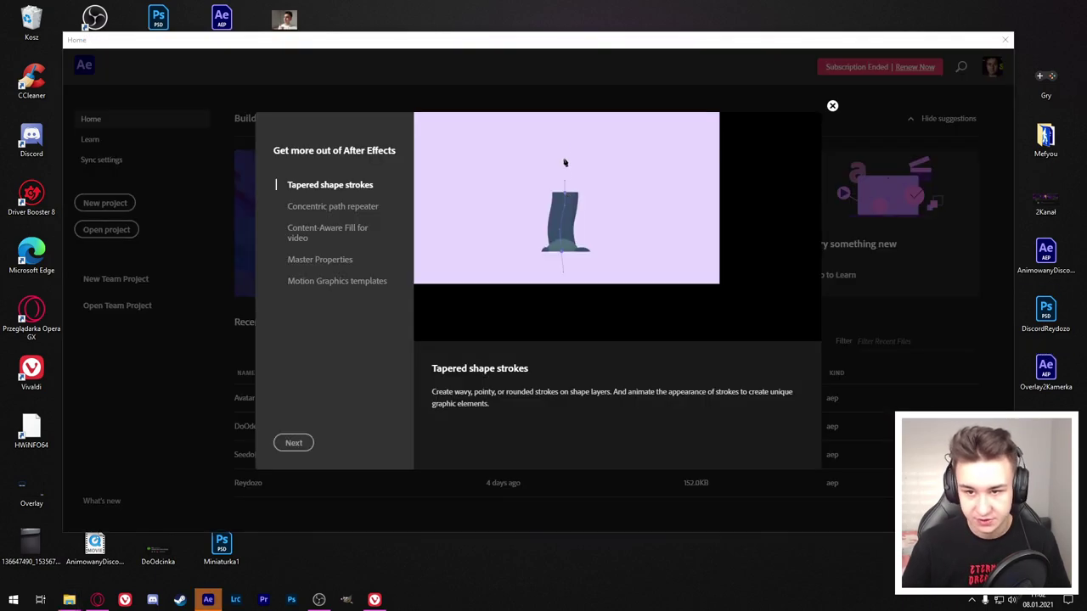
click(831, 105)
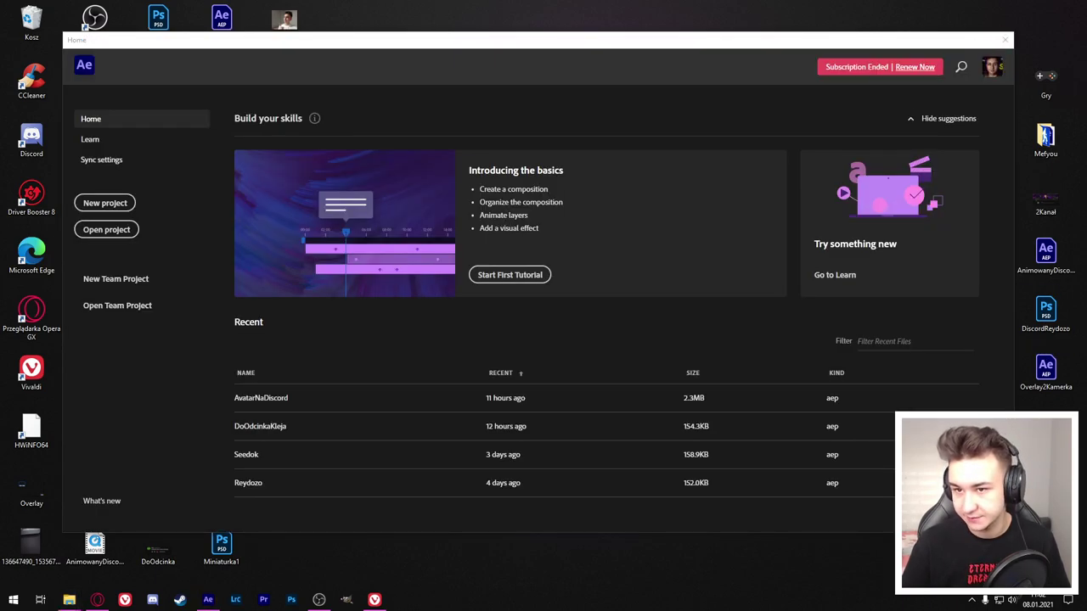
key(super+d)
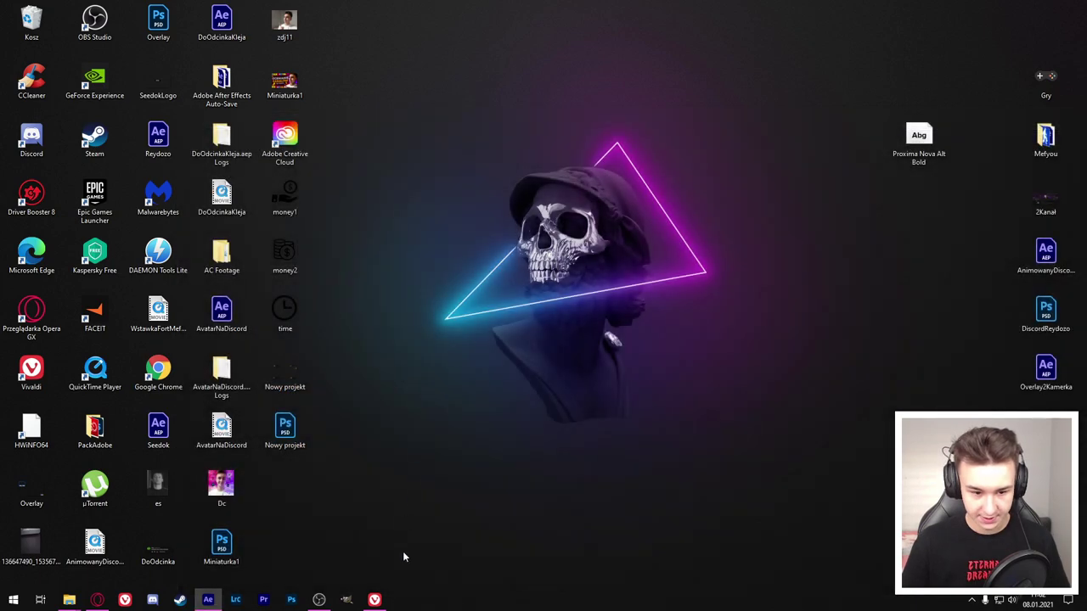
Step: Create a 1920×1080 composition named PORADNIKphotopea, then minimise After Effects
click(208, 599)
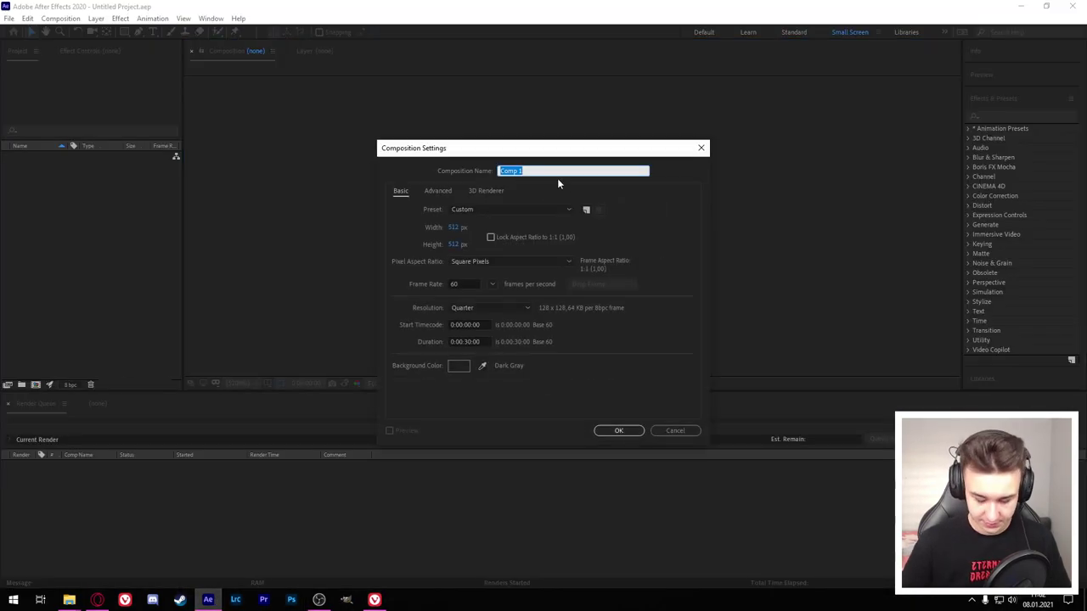
click(453, 226)
text(1)
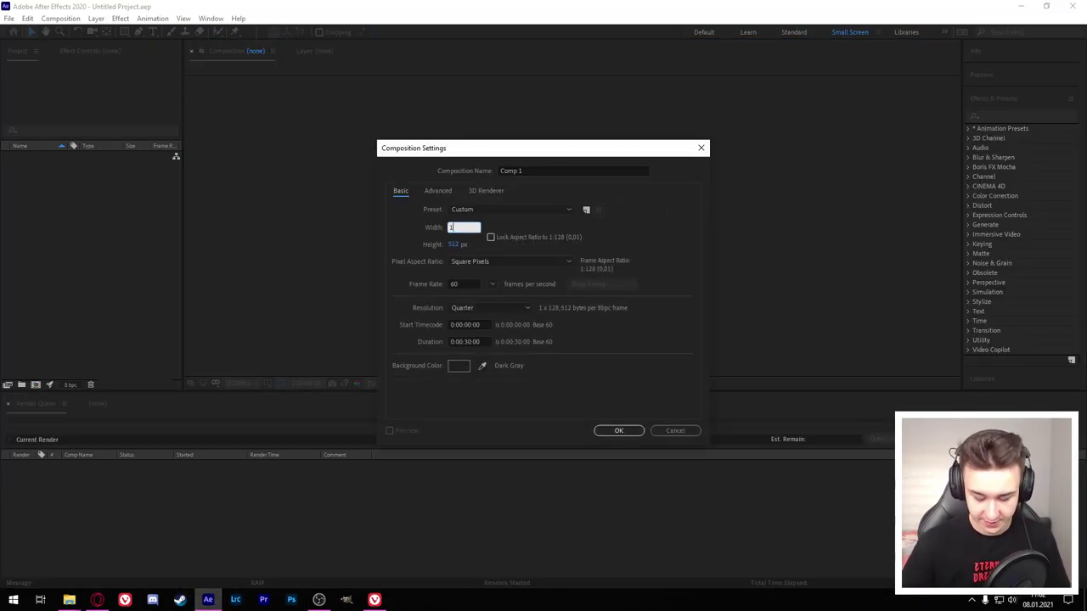
text(920)
click(451, 244)
text(1)
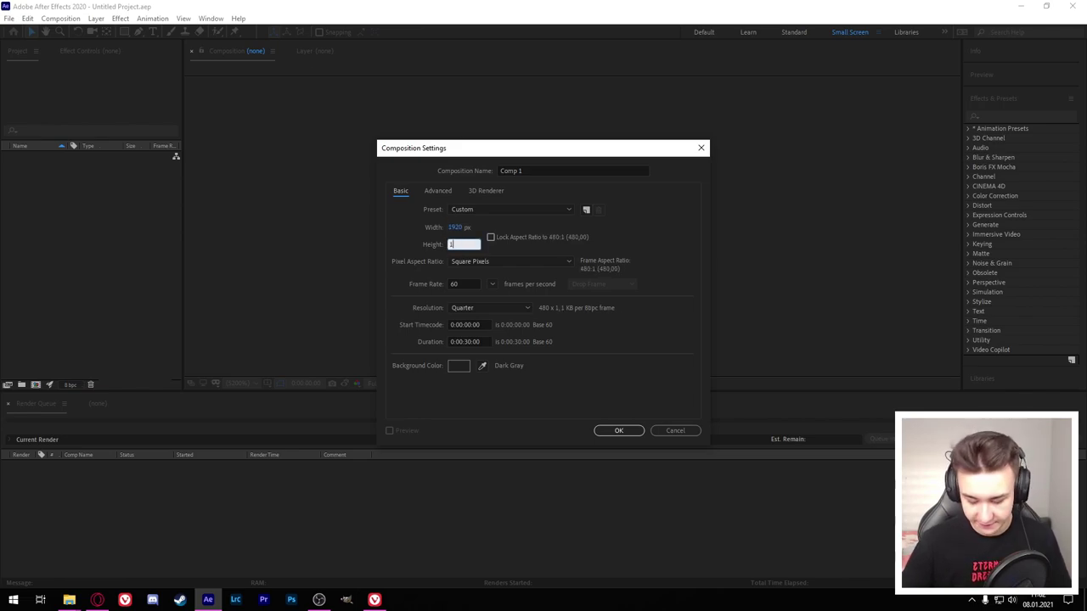
text(080)
key(Return)
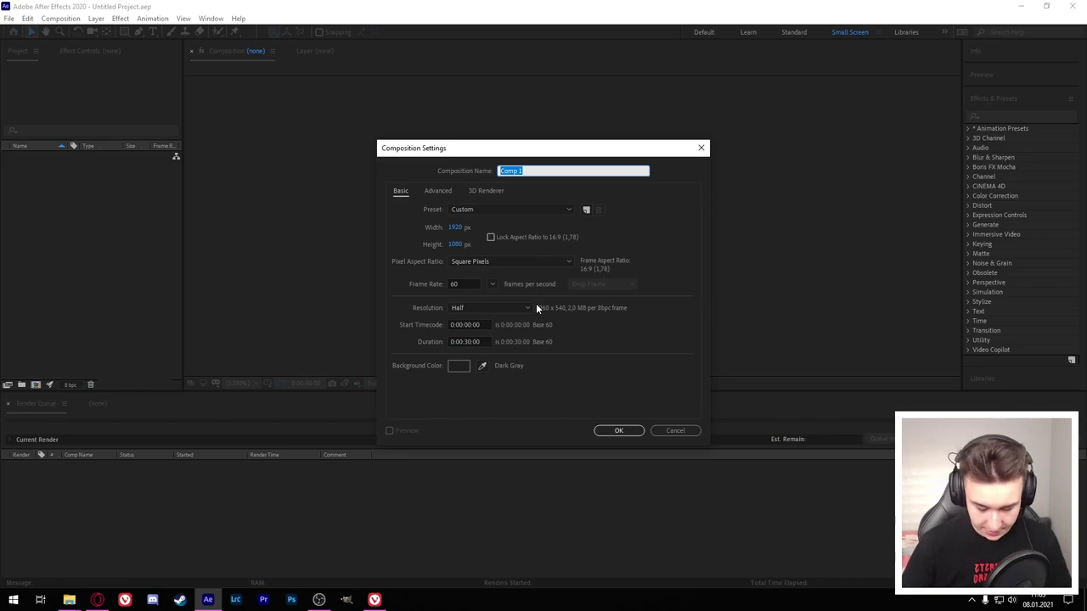
text(F)
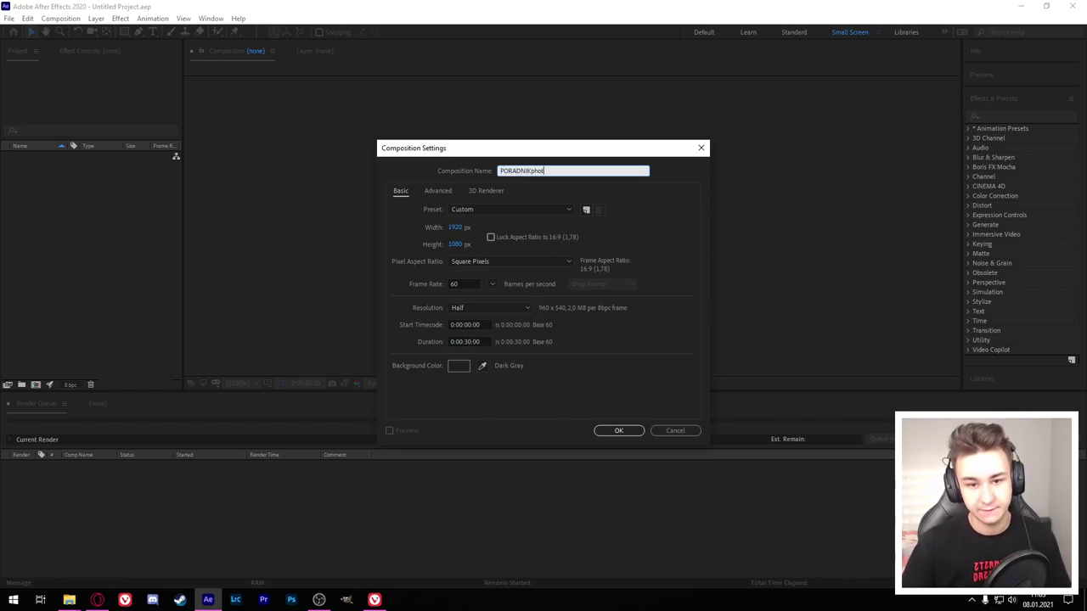
text(a)
key(Return)
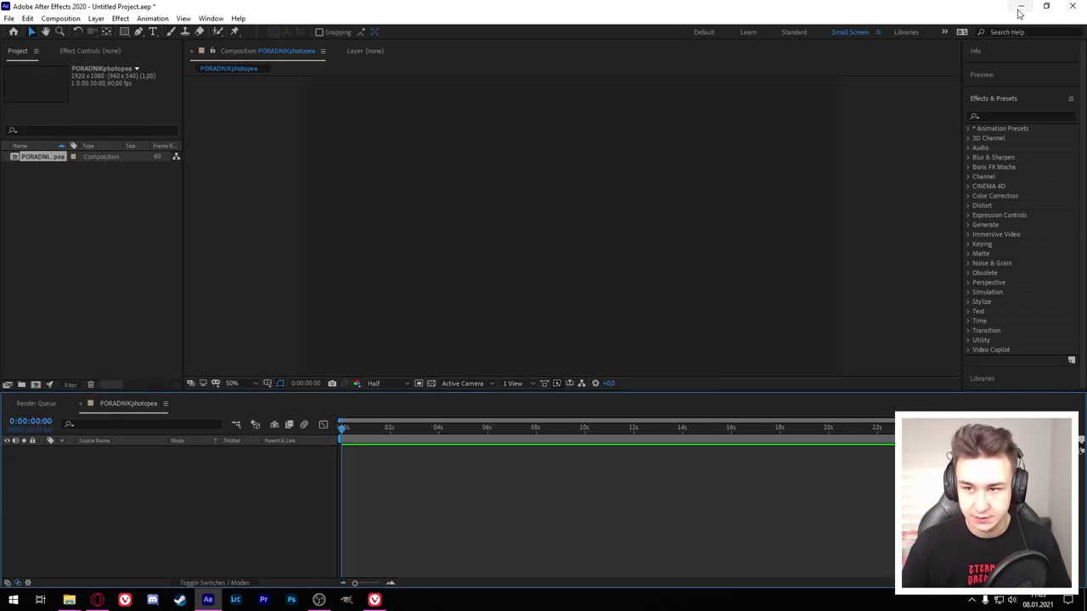
click(1019, 7)
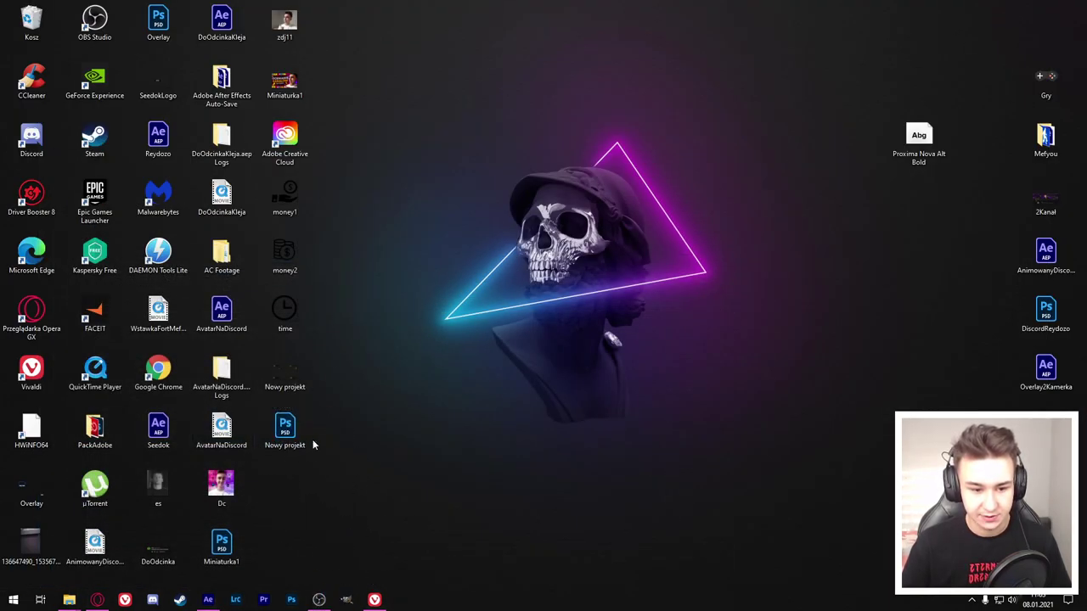
Step: Import Nowy projekt.psd as a layered composition and view it over the transparency grid with Background hidden
drag(289, 428, 364, 226)
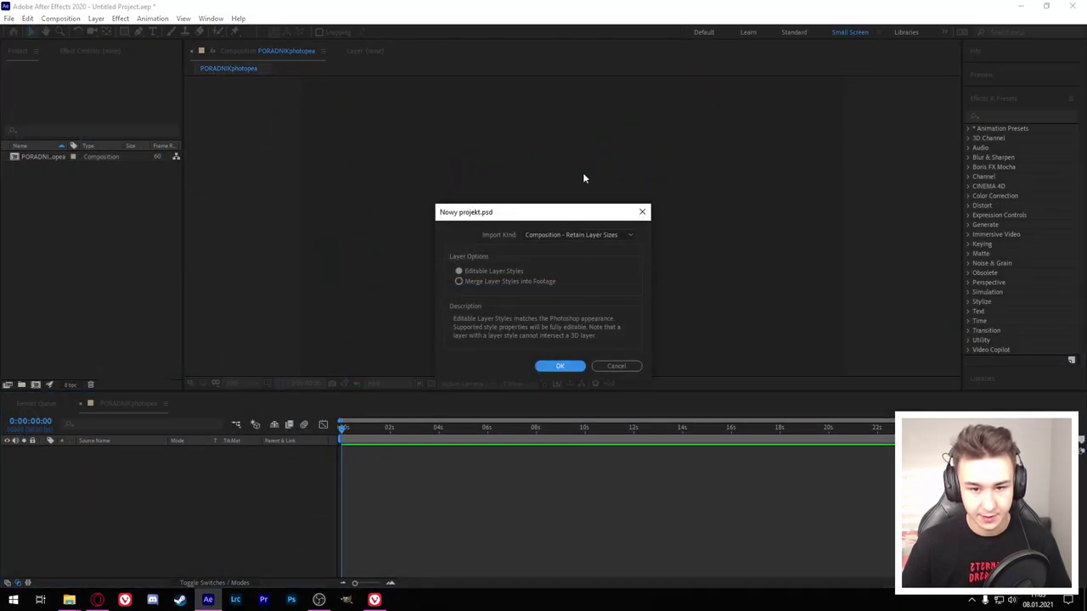
click(554, 366)
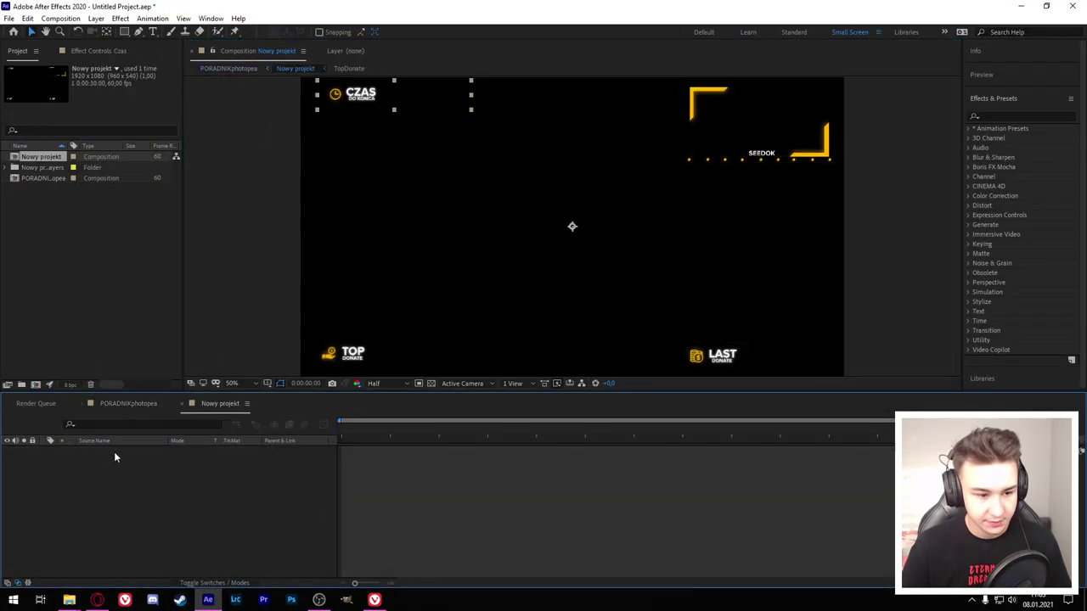
click(6, 537)
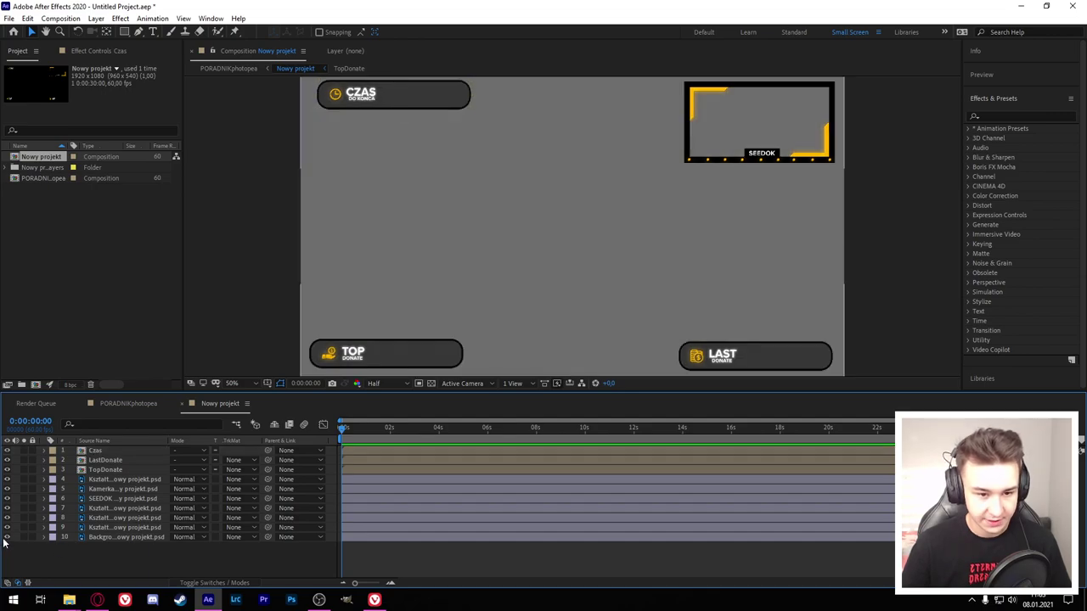
click(6, 537)
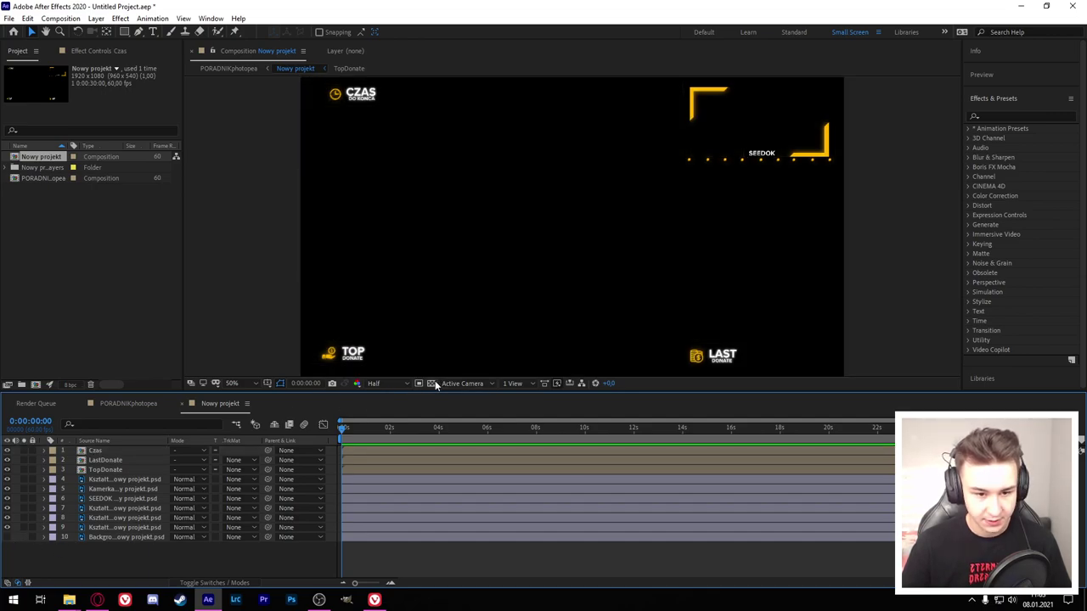
click(433, 383)
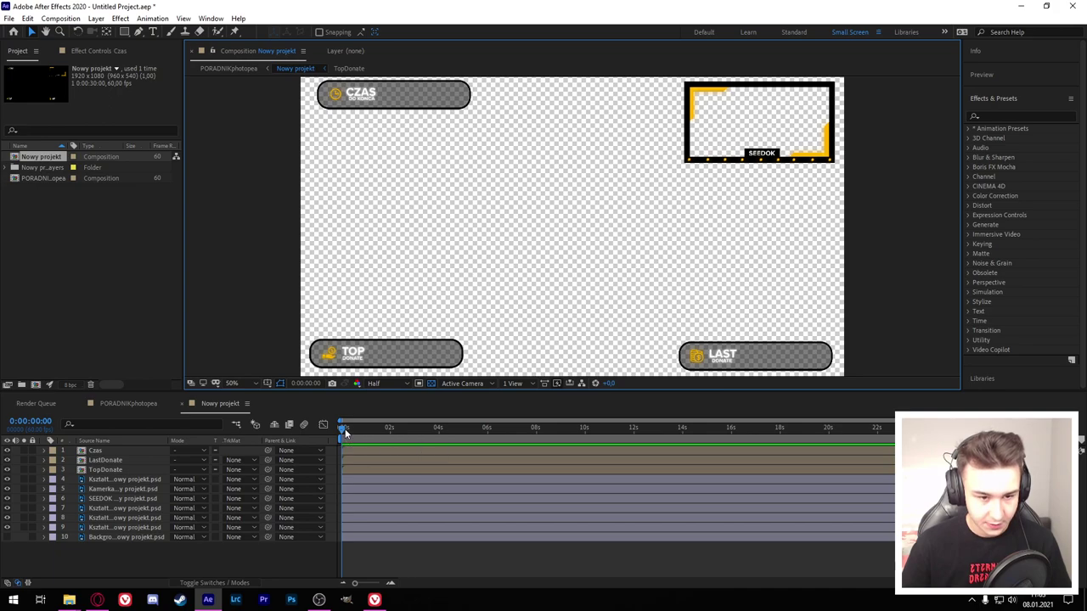
click(406, 427)
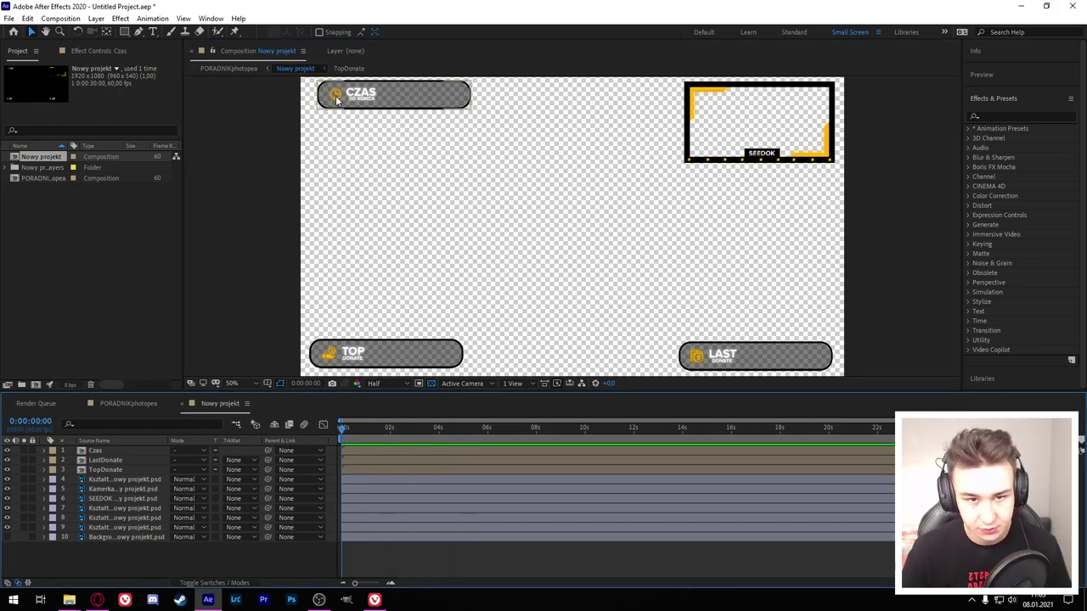
Step: Apply the Hue/Saturation effect to the Nowy projekt layer in PORADNIKphotopea
click(1013, 115)
text(hue)
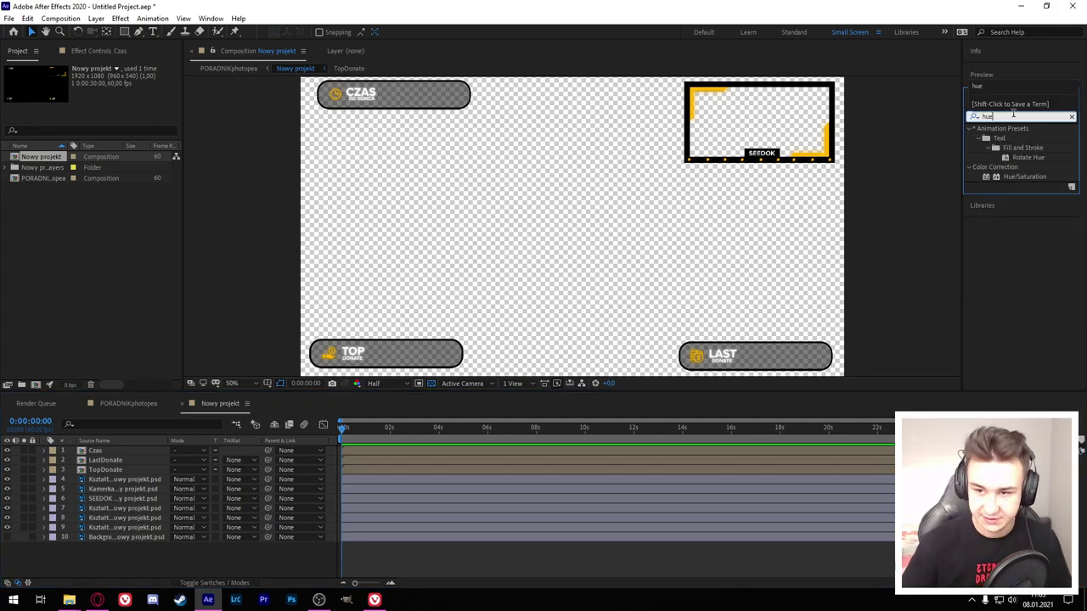
drag(1032, 177, 1057, 170)
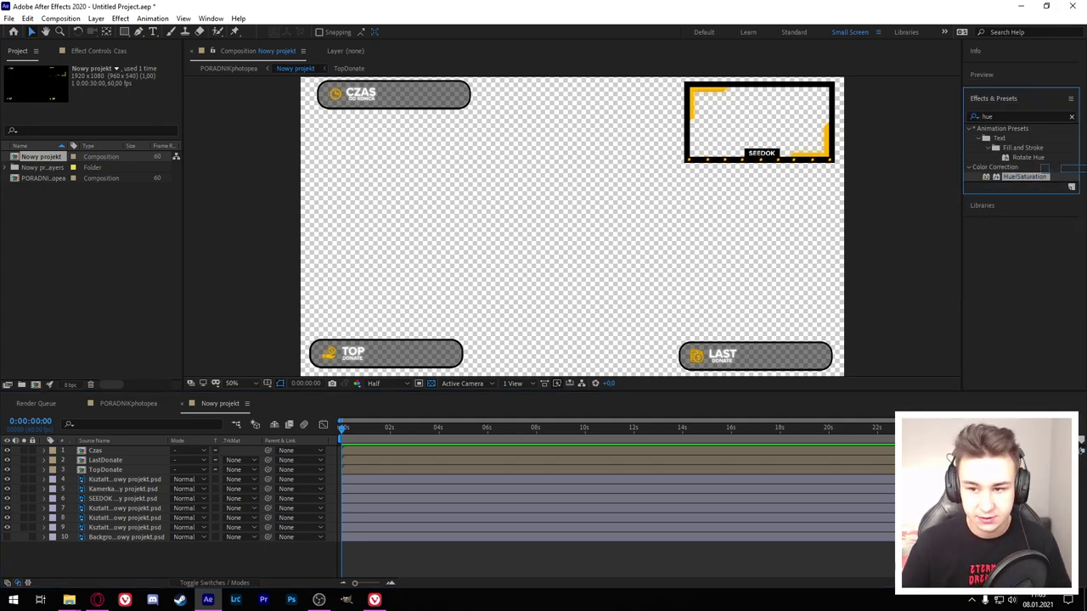
click(124, 404)
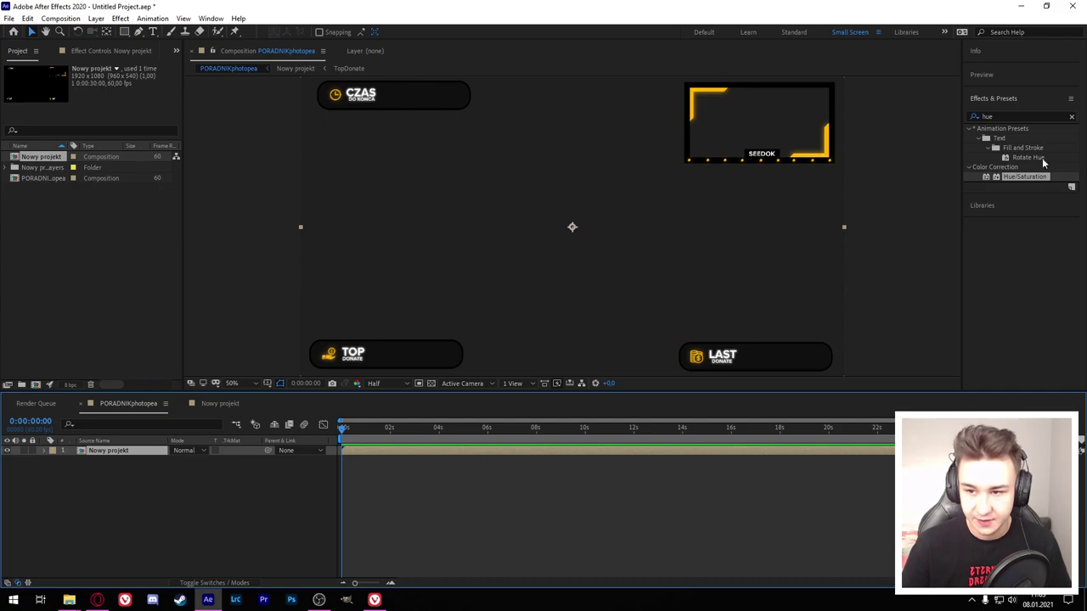
click(431, 384)
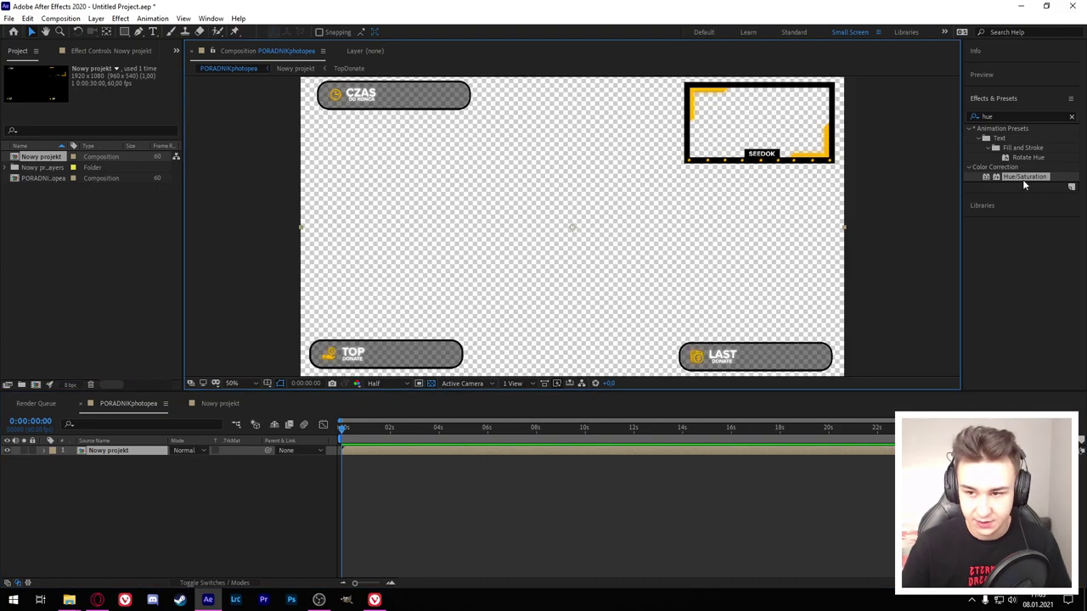
drag(1022, 179, 103, 452)
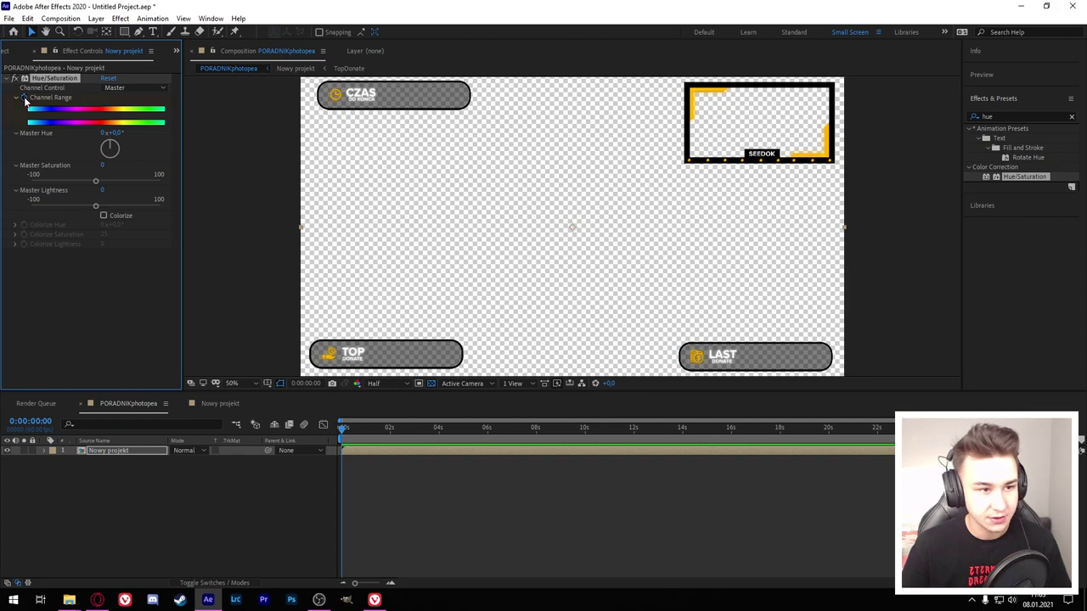
Step: Animate Master Hue to rotate the colours by the last frame and scrub to check it
drag(351, 424, 416, 427)
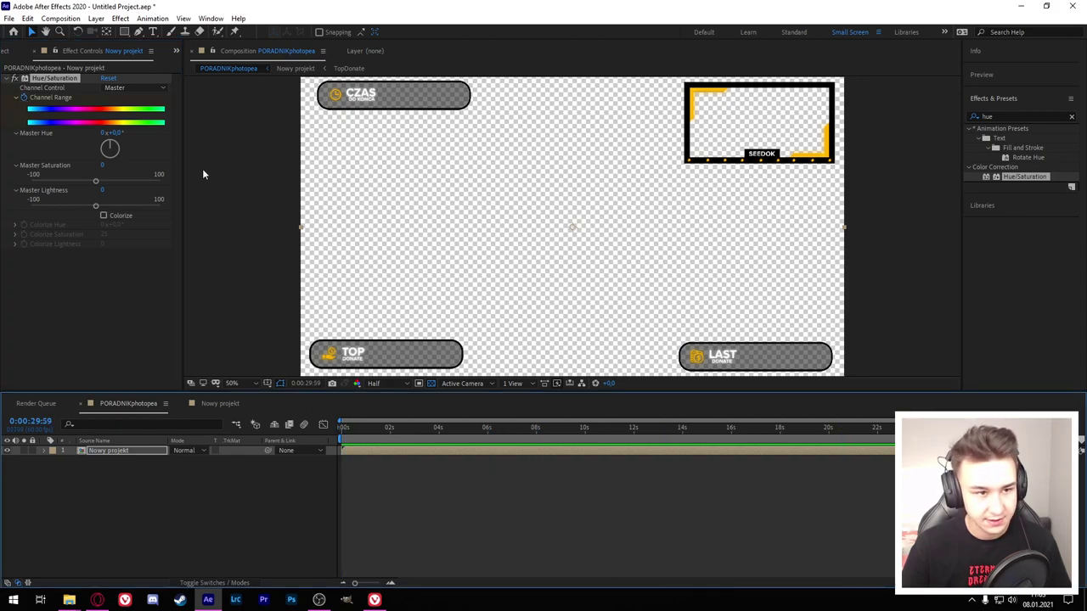
click(106, 134)
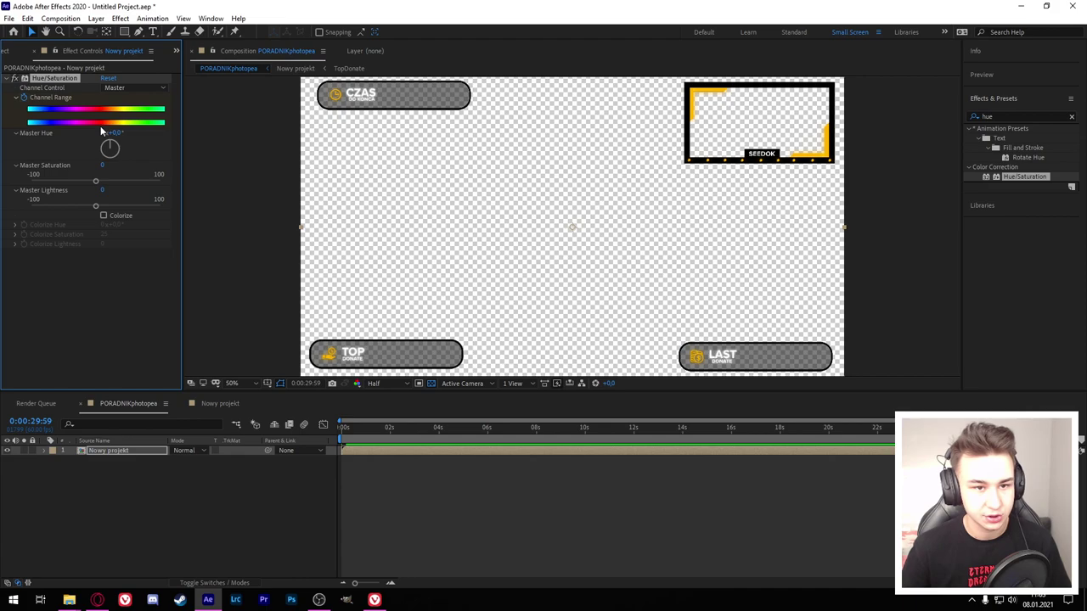
click(448, 442)
key(space)
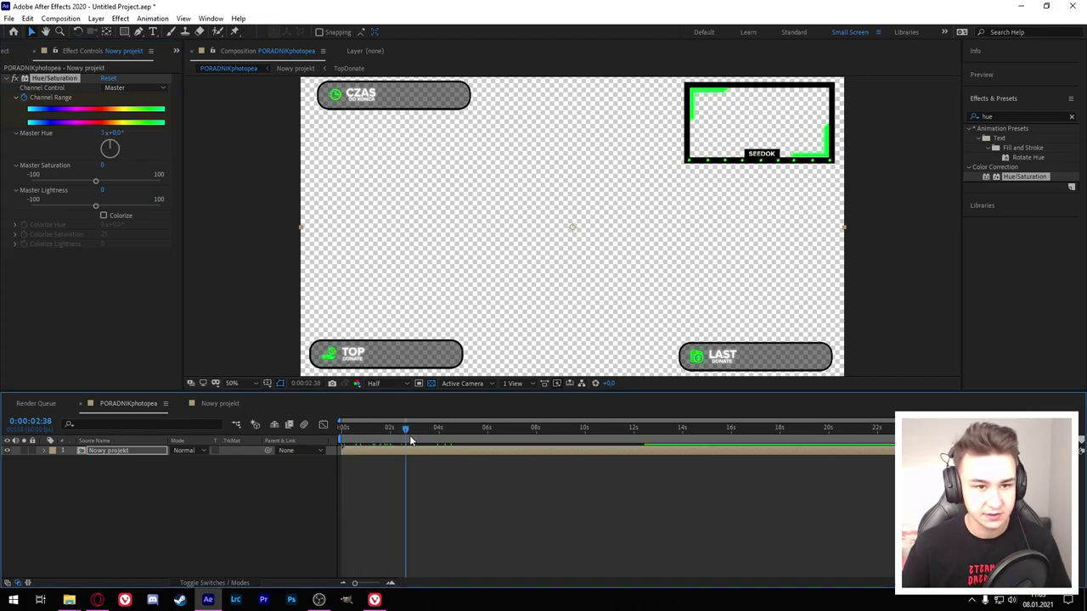
mouse_move(490, 447)
mouse_down()
mouse_move(853, 449)
mouse_move(579, 449)
mouse_up()
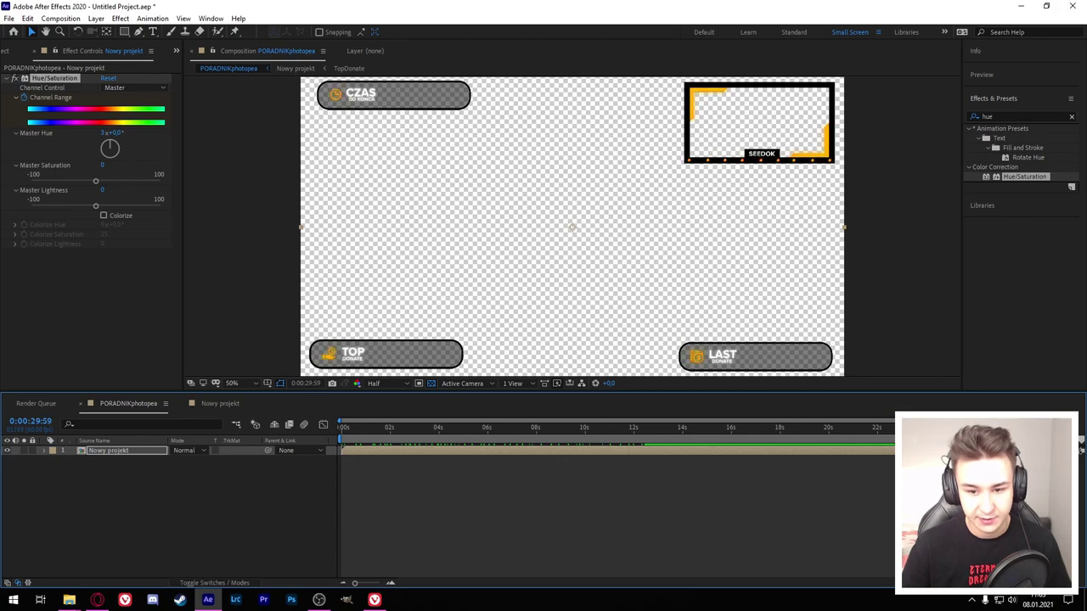
Step: Preview the hue-cycling animation, then add PORADNIKphotopea to the Render Queue
key(space)
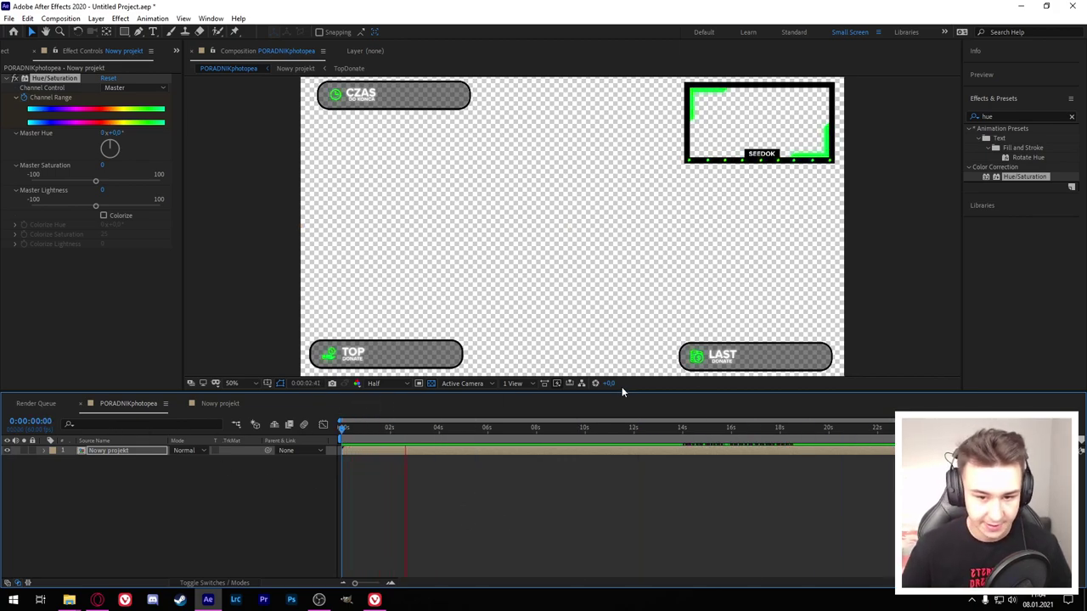
key(space)
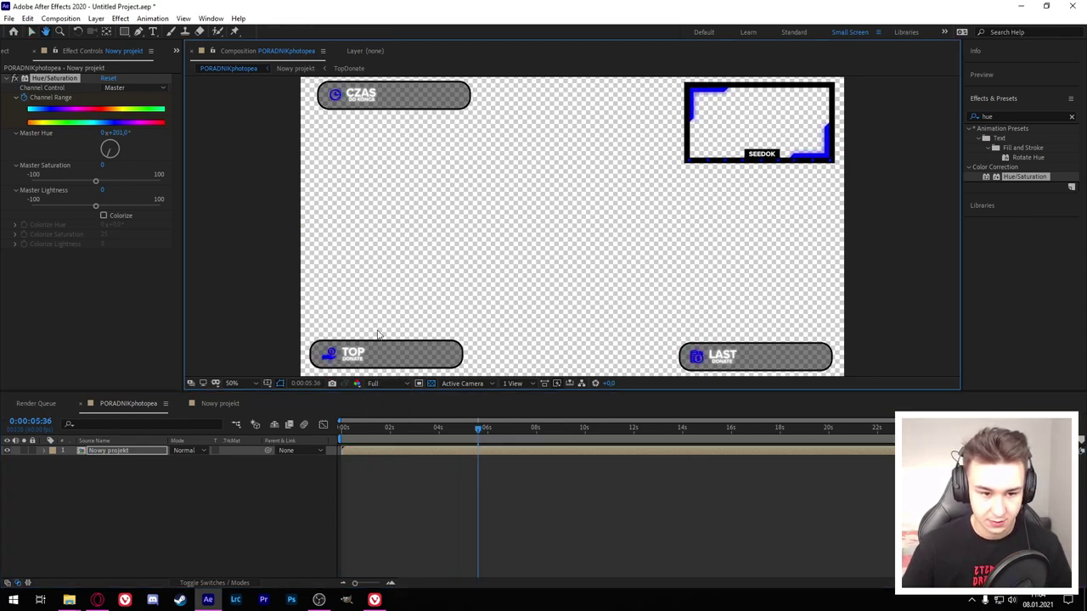
key(space)
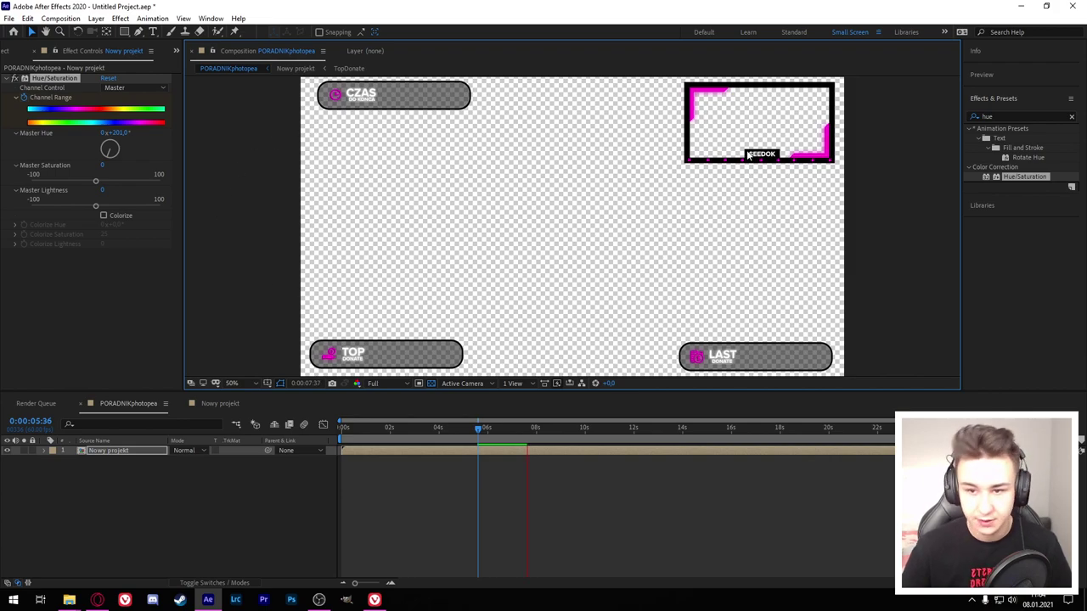
click(528, 429)
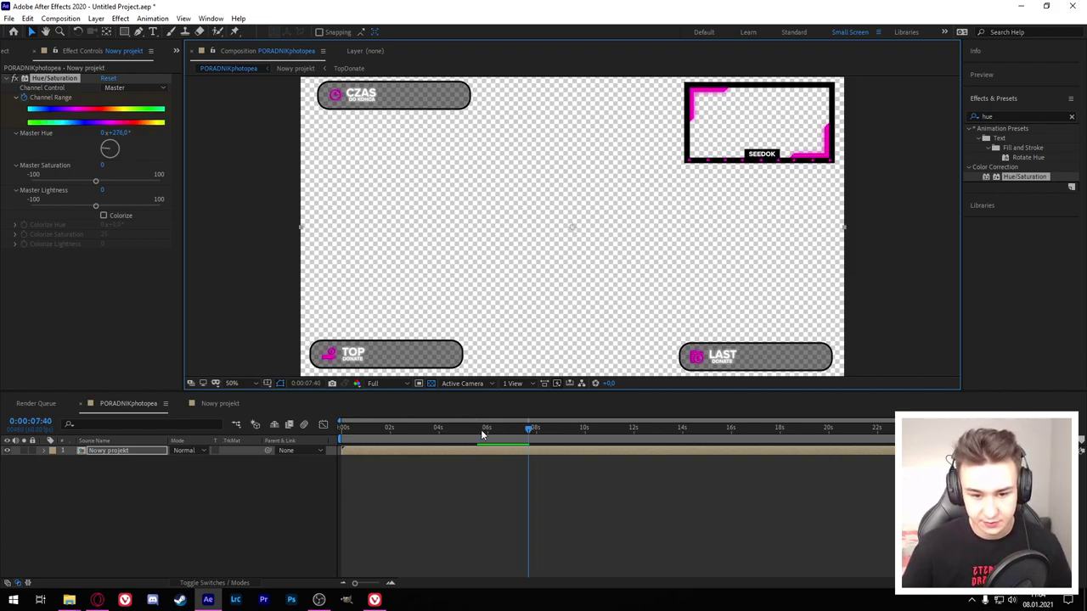
drag(487, 429, 517, 433)
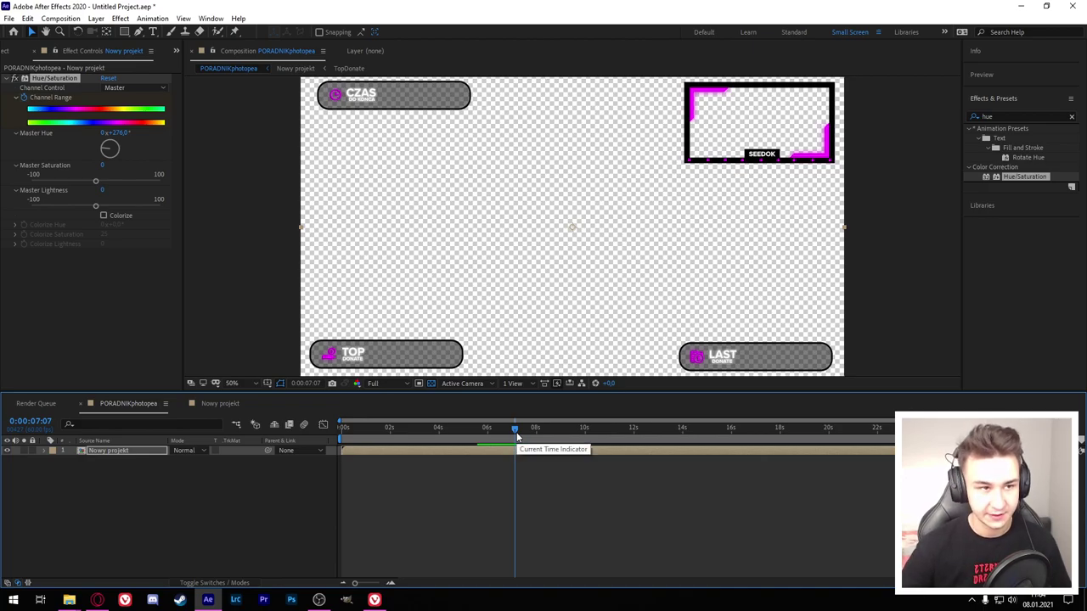
key(ctrl+m)
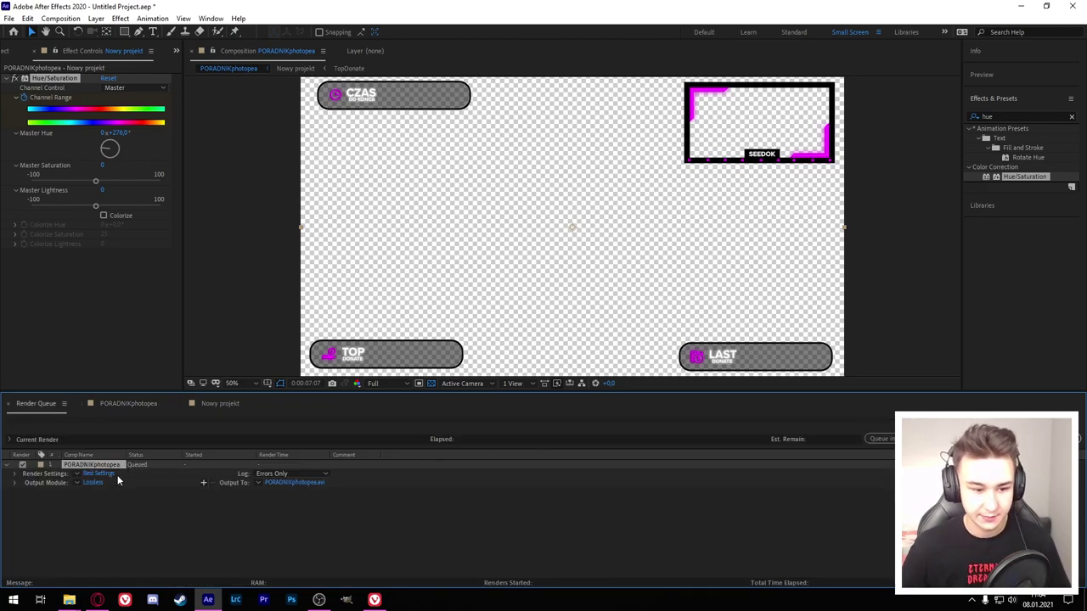
Step: Keep Best Settings and set the output module to QuickTime with RGB + Alpha channels
click(111, 474)
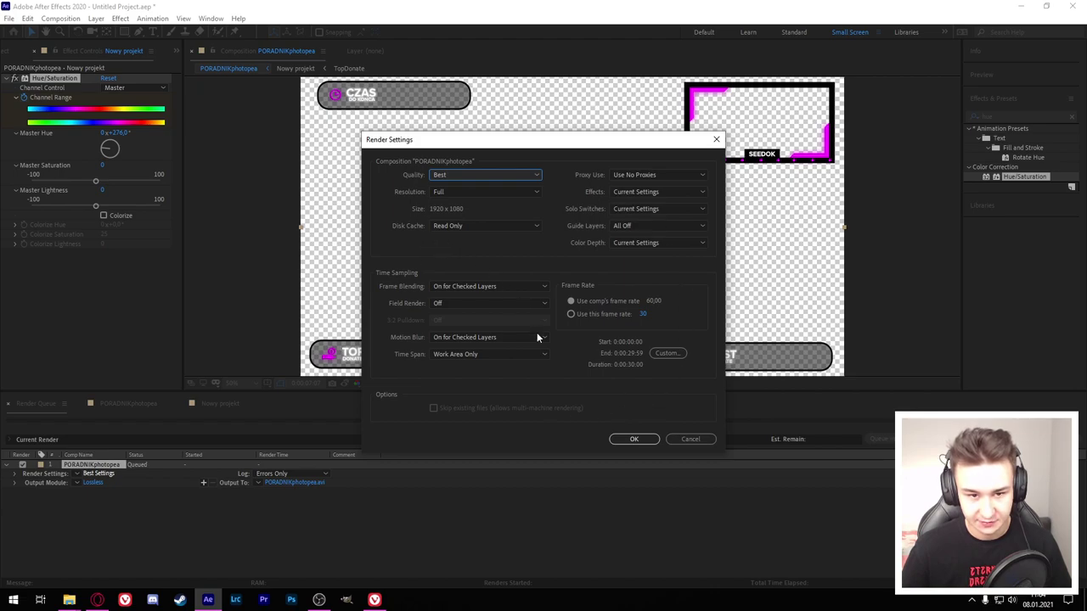
click(641, 443)
click(95, 481)
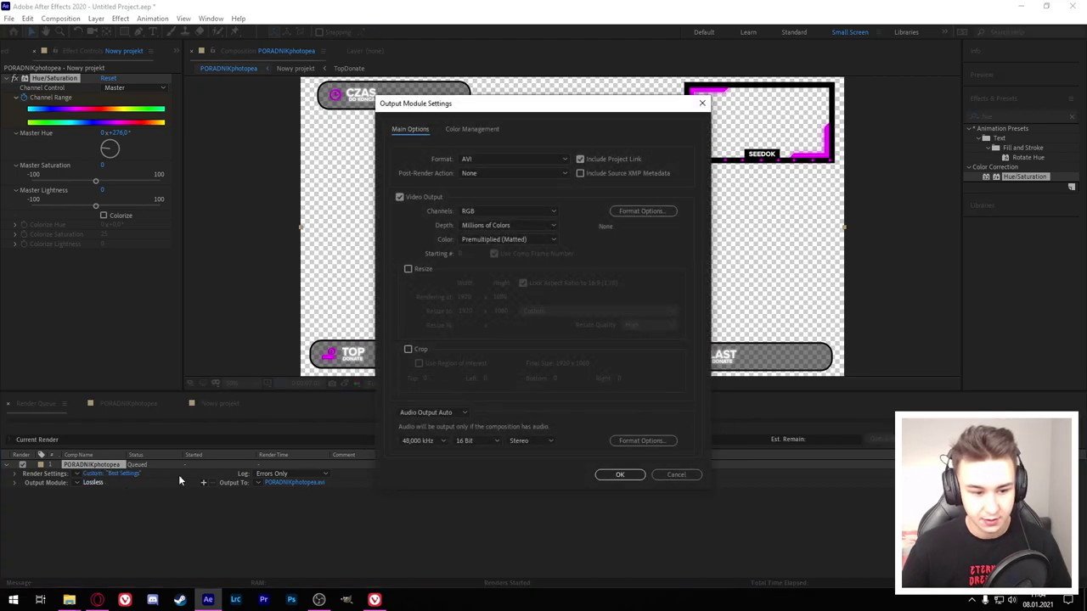
click(476, 159)
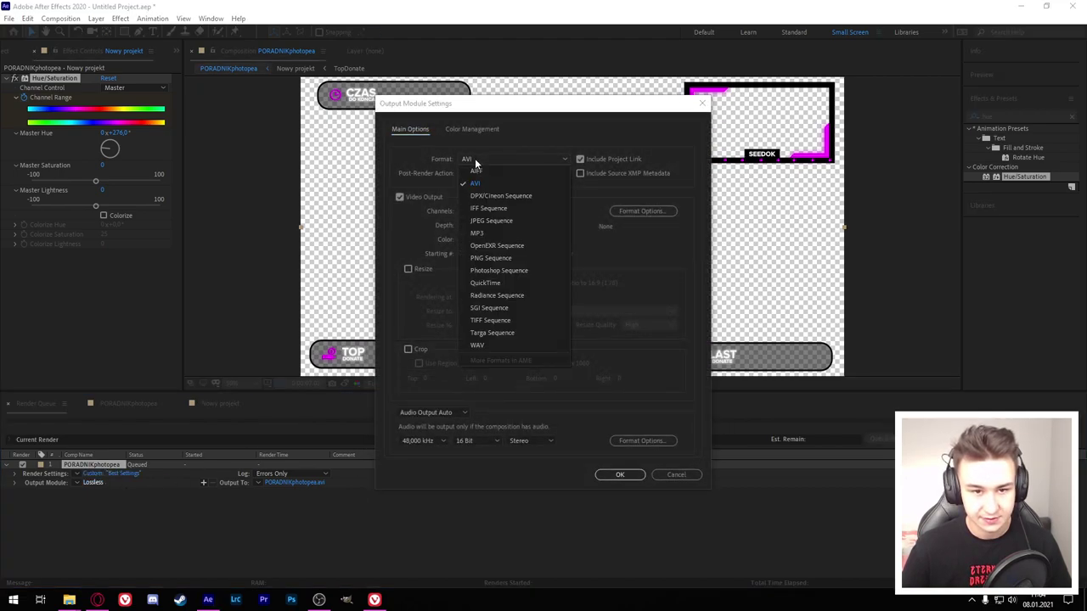
click(486, 281)
click(486, 209)
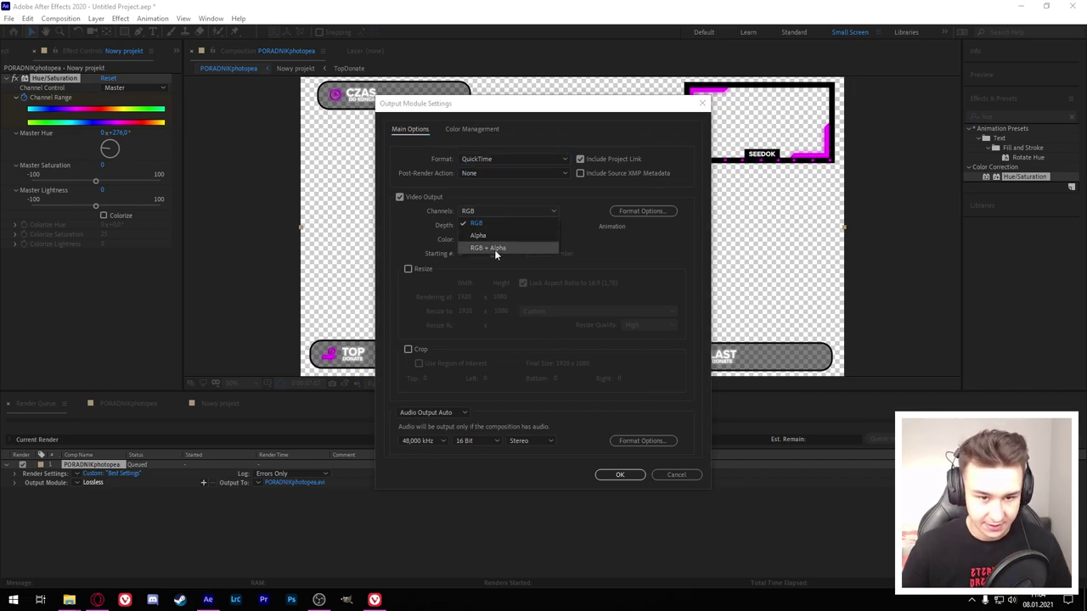
click(496, 249)
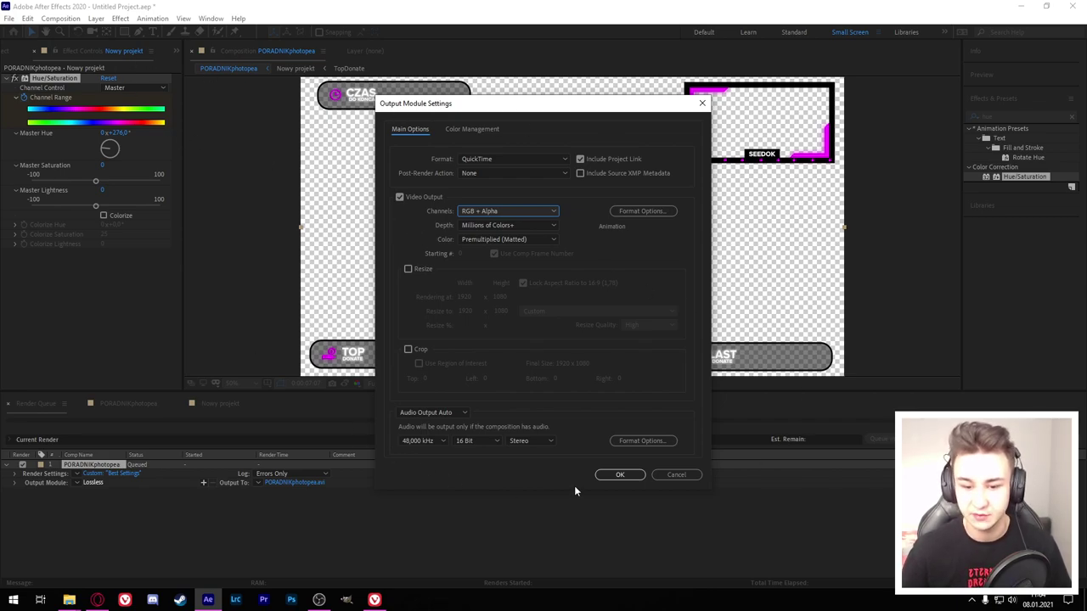
click(620, 475)
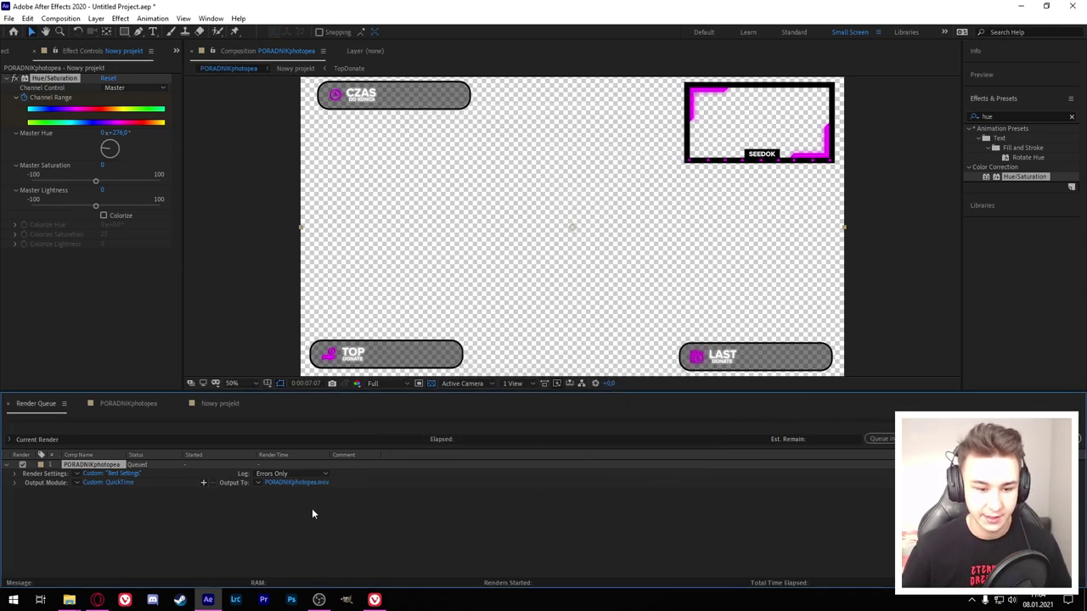
Step: Save the output PORADNIKphotopea.mov to the desktop
click(269, 481)
click(41, 177)
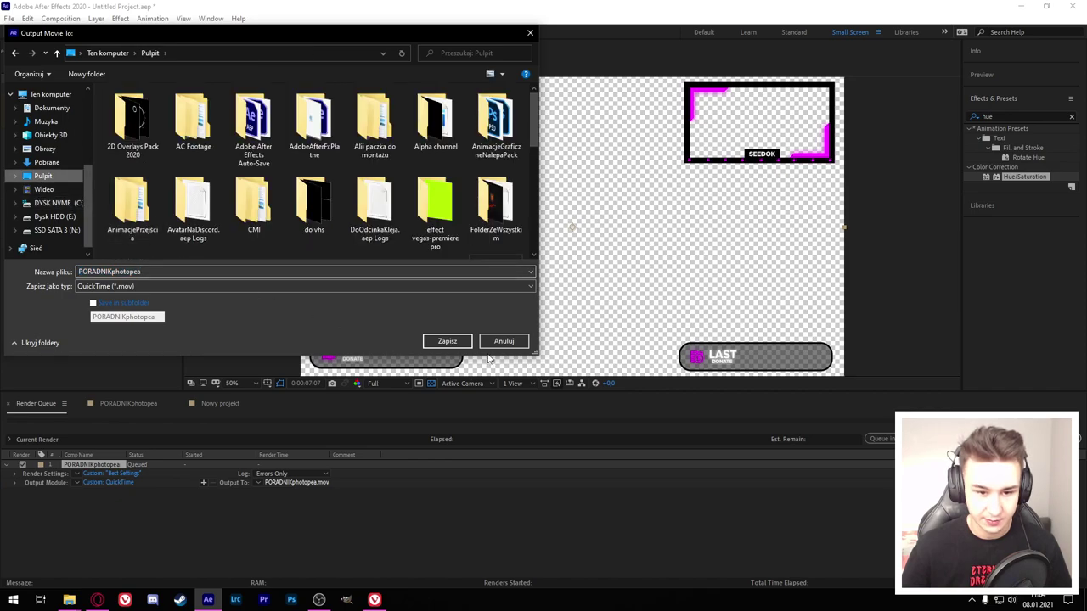
click(447, 341)
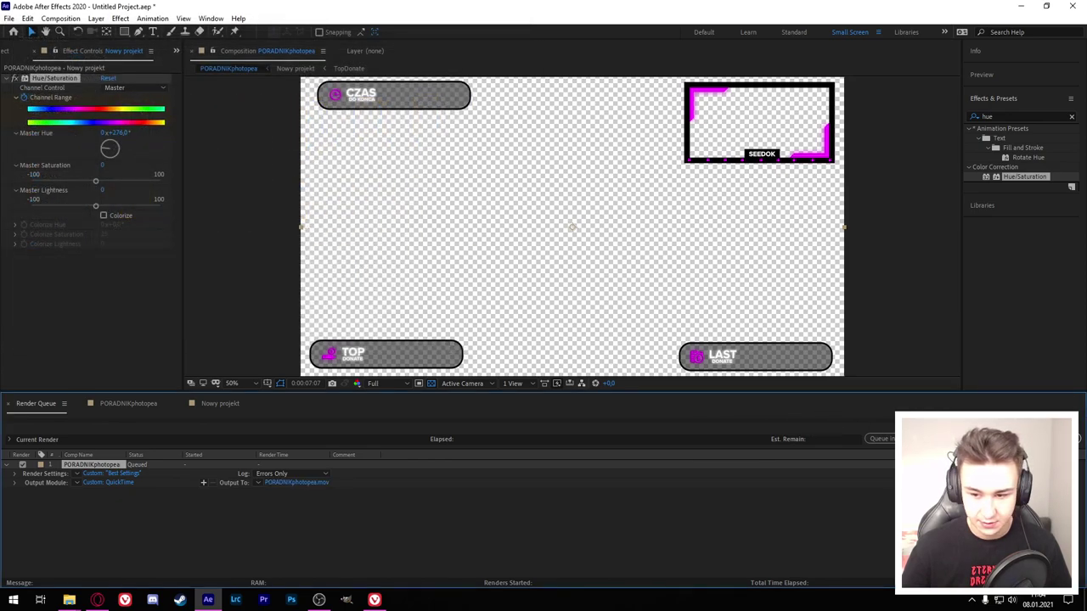